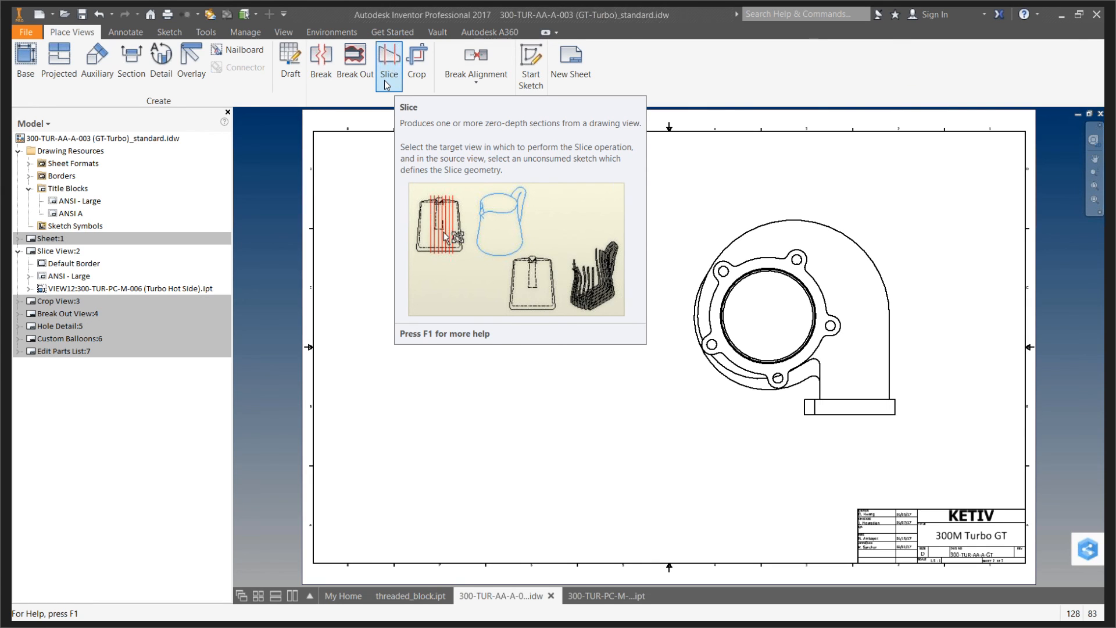
# Start a sketch on the turbo housing view and draw a vertical line from about X 2.00, Y 3.26 in through the outlet to below its flange
pyautogui.click(386, 85)
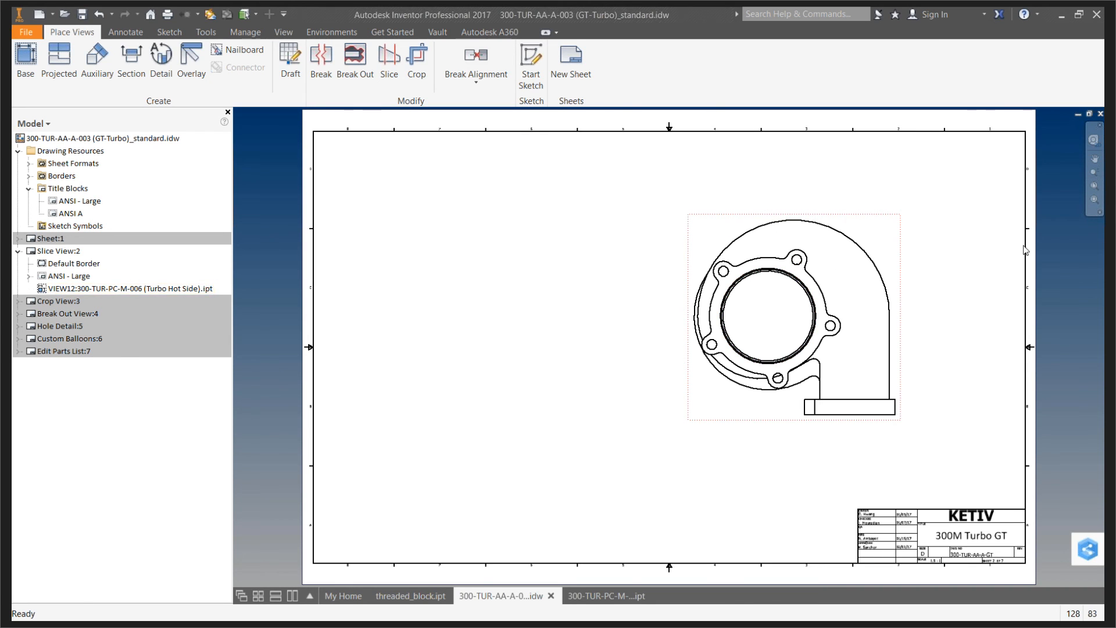
pyautogui.click(897, 248)
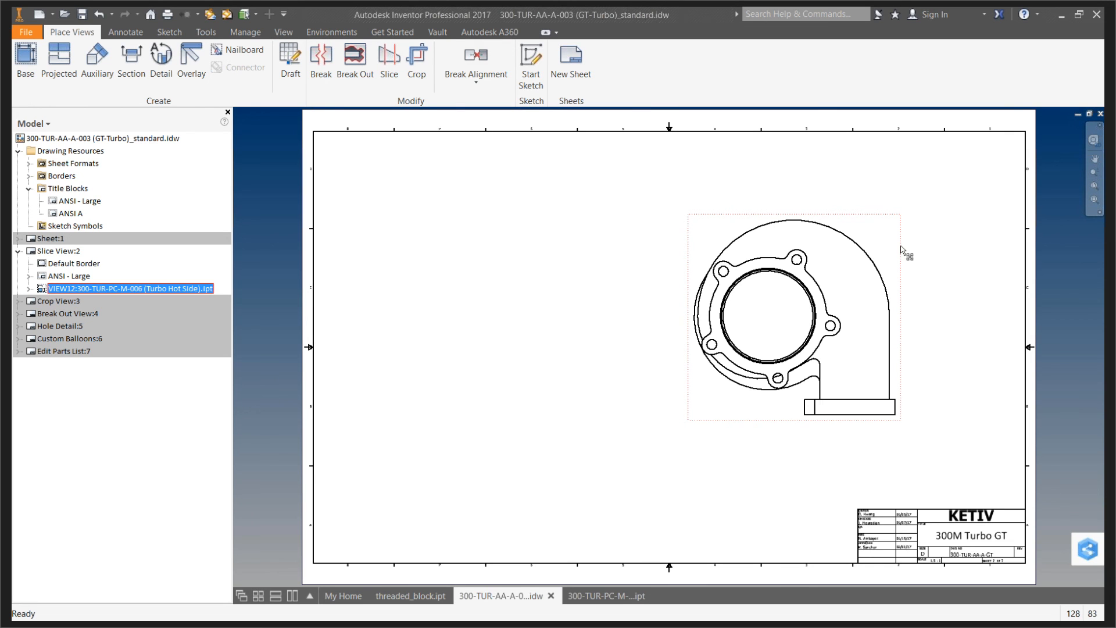
pyautogui.click(529, 74)
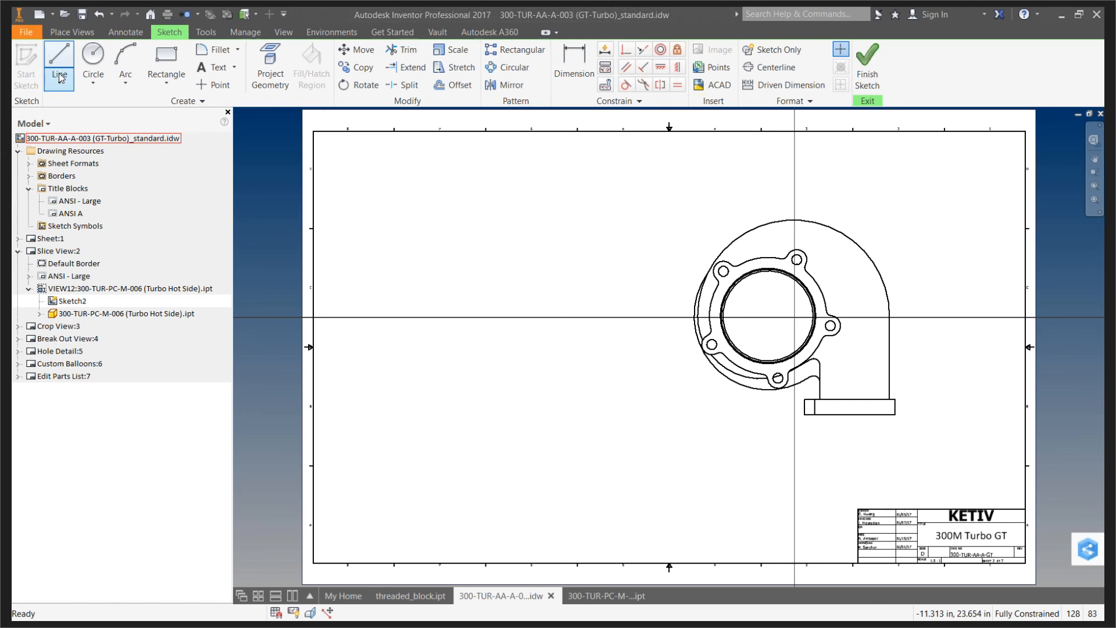
pyautogui.click(60, 79)
pyautogui.click(62, 61)
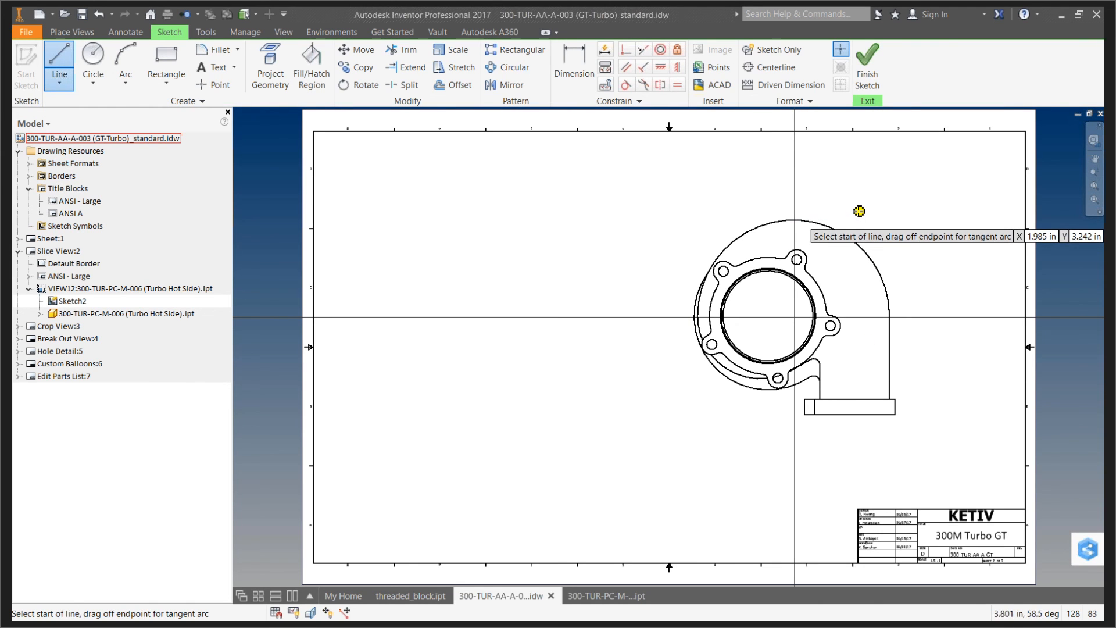
pyautogui.click(860, 210)
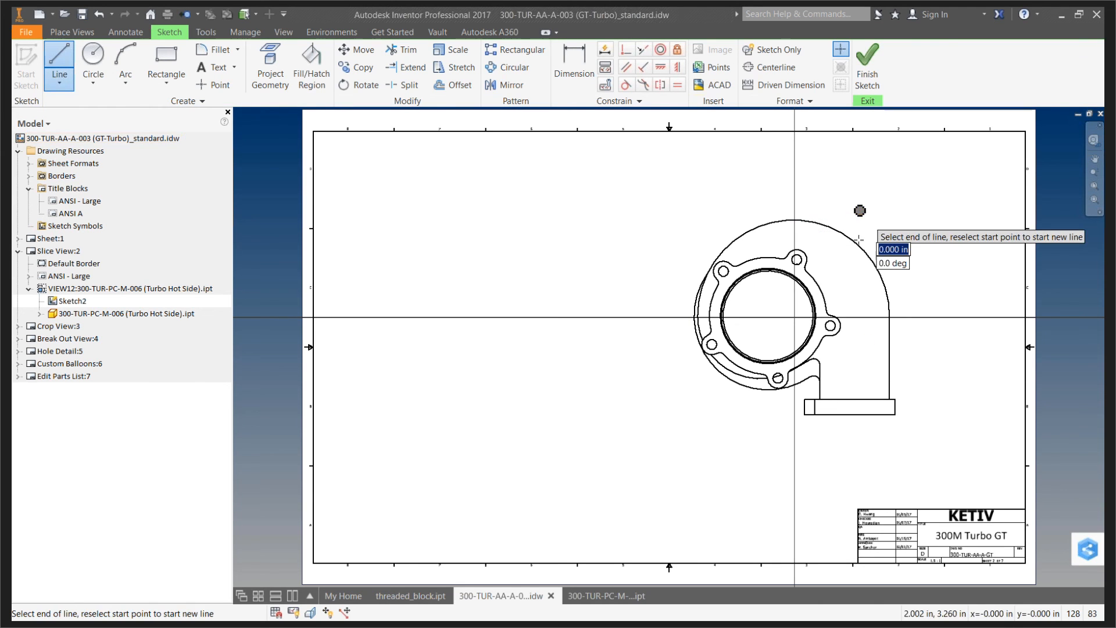
pyautogui.click(858, 433)
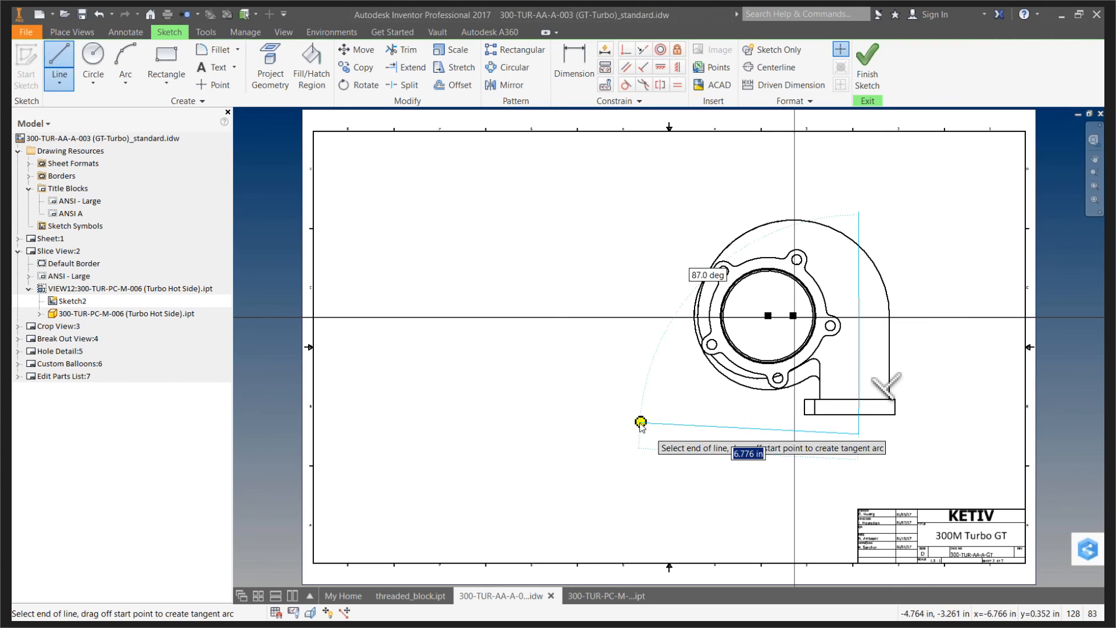
pyautogui.press('Escape')
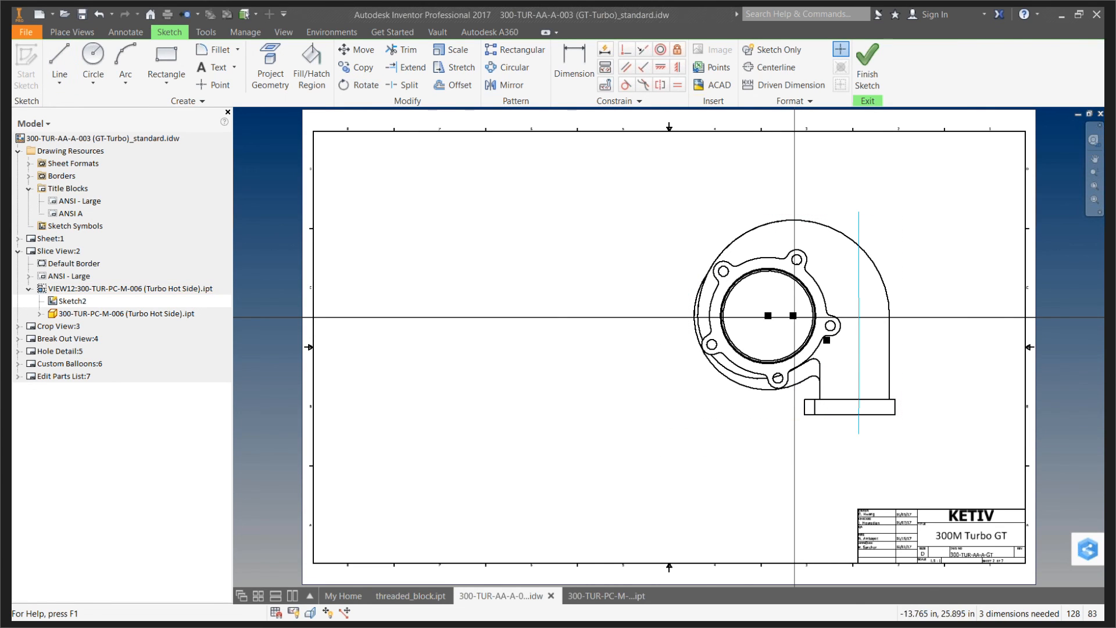
pyautogui.click(126, 61)
pyautogui.press('Escape')
# Dimension the vertical line 1 in from the outer side edge of the outlet flange
pyautogui.click(579, 71)
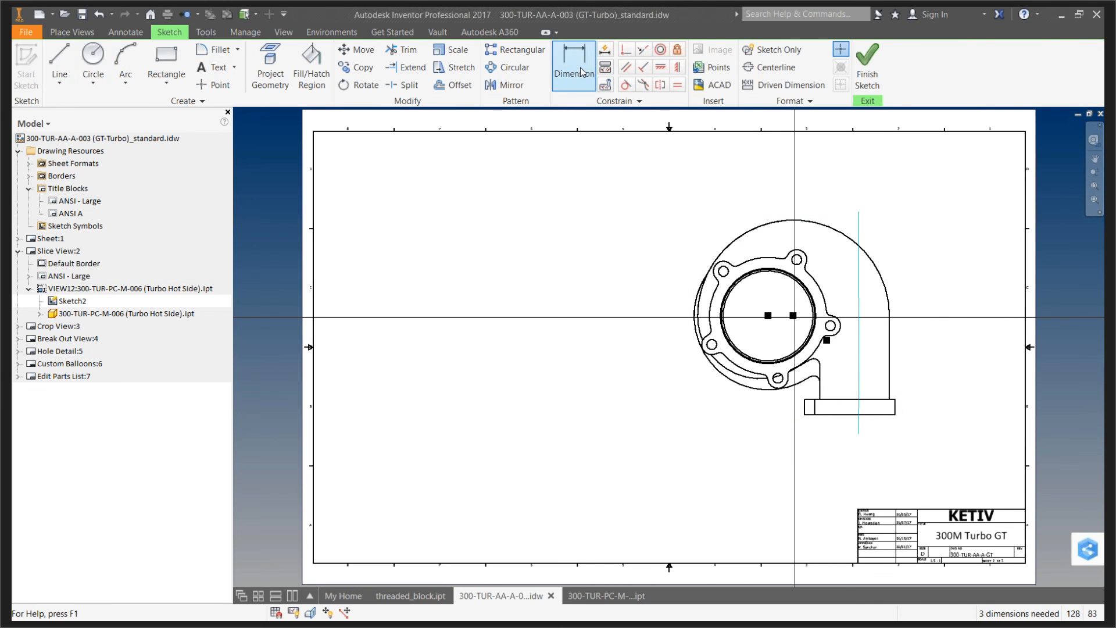
pyautogui.scroll(3, 899, 416)
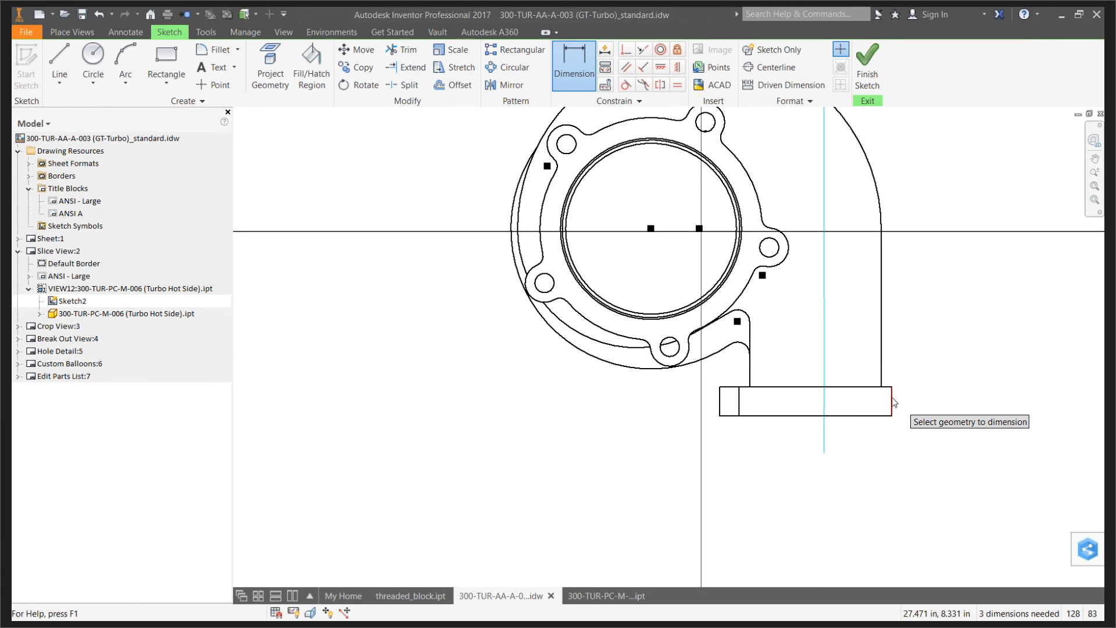
pyautogui.click(892, 403)
pyautogui.click(823, 405)
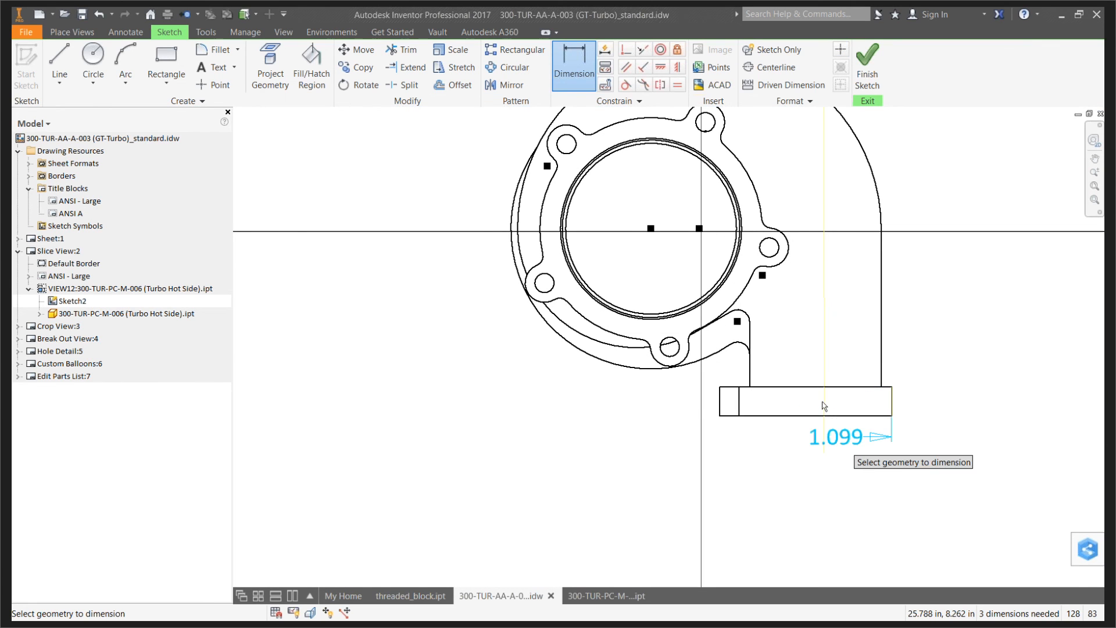
pyautogui.click(866, 504)
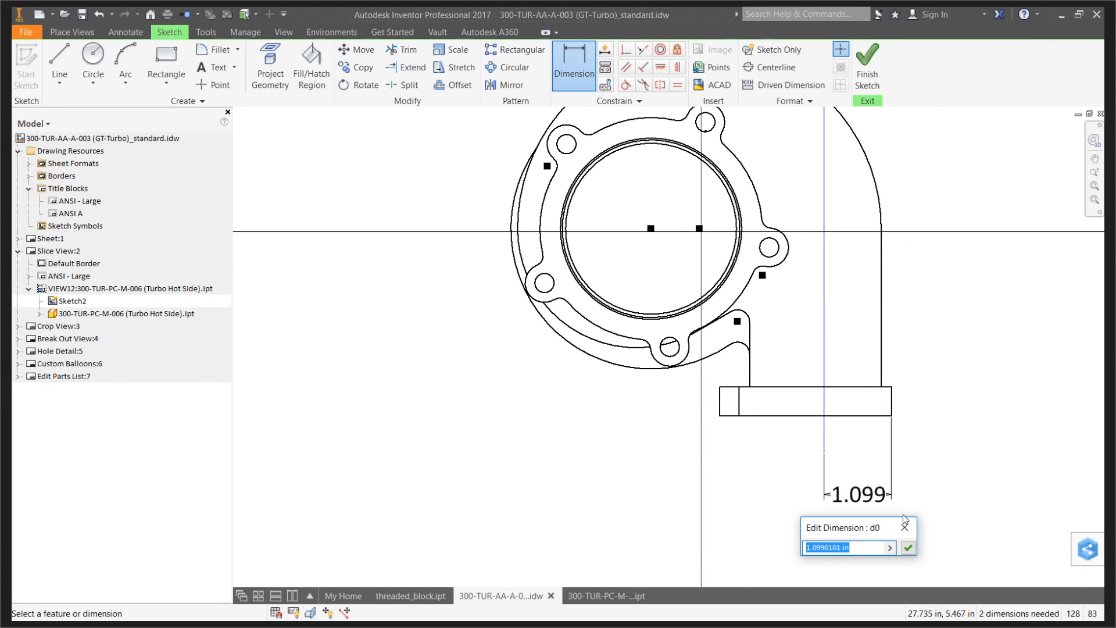
pyautogui.write('1')
pyautogui.press('Return')
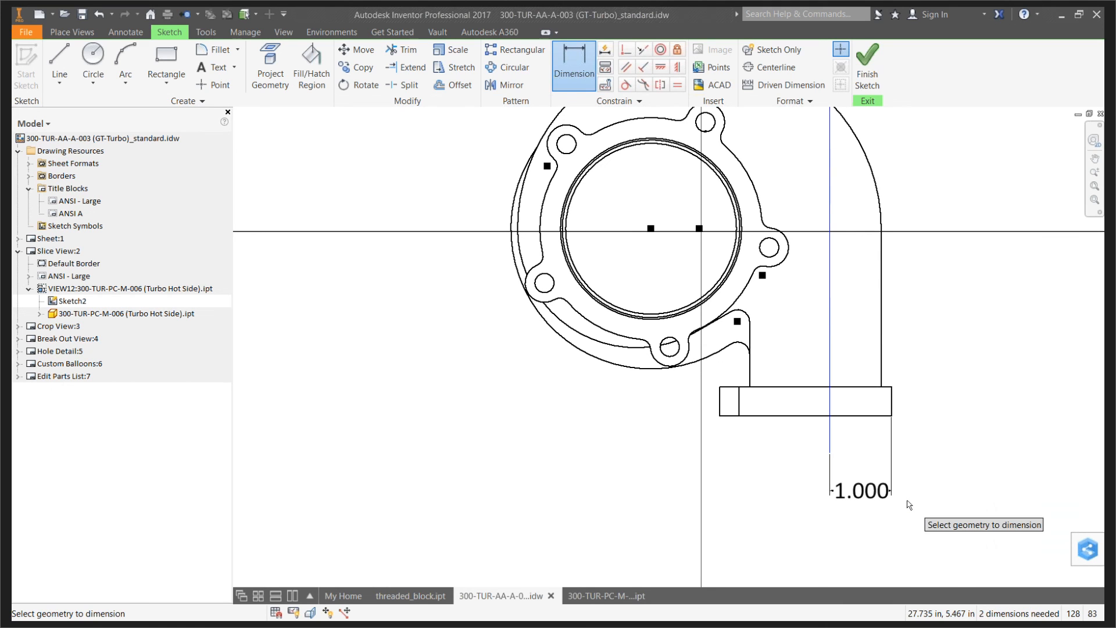
# Create a rectangular pattern of the vertical line along the flange's bottom edge toward the circular inlet, with 4 instances spaced 1.25 in
pyautogui.scroll(3, 907, 505)
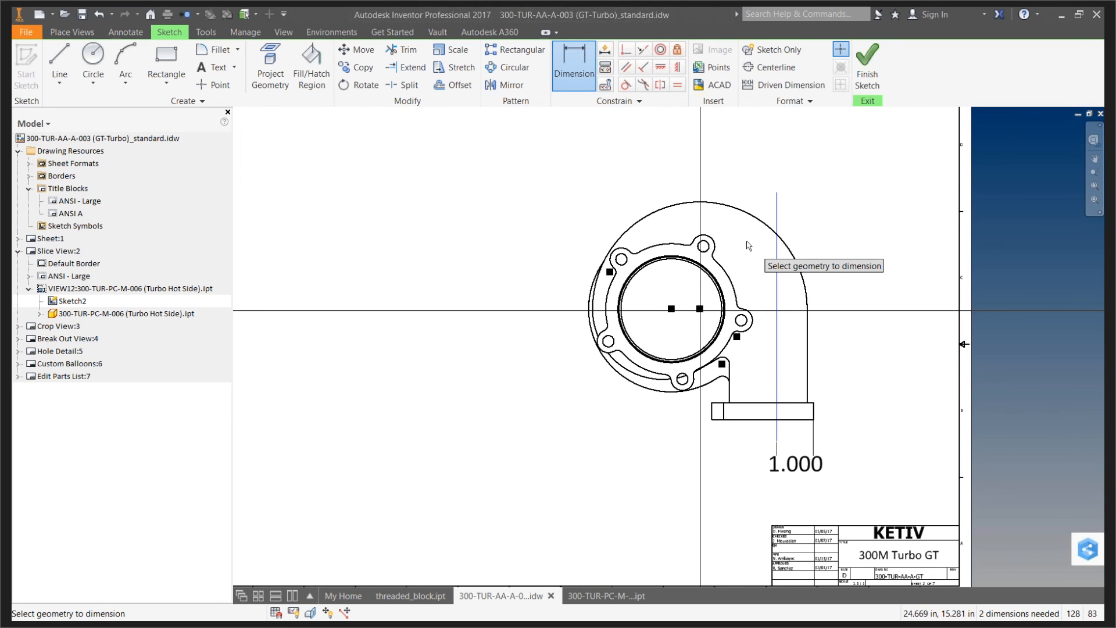
pyautogui.click(523, 50)
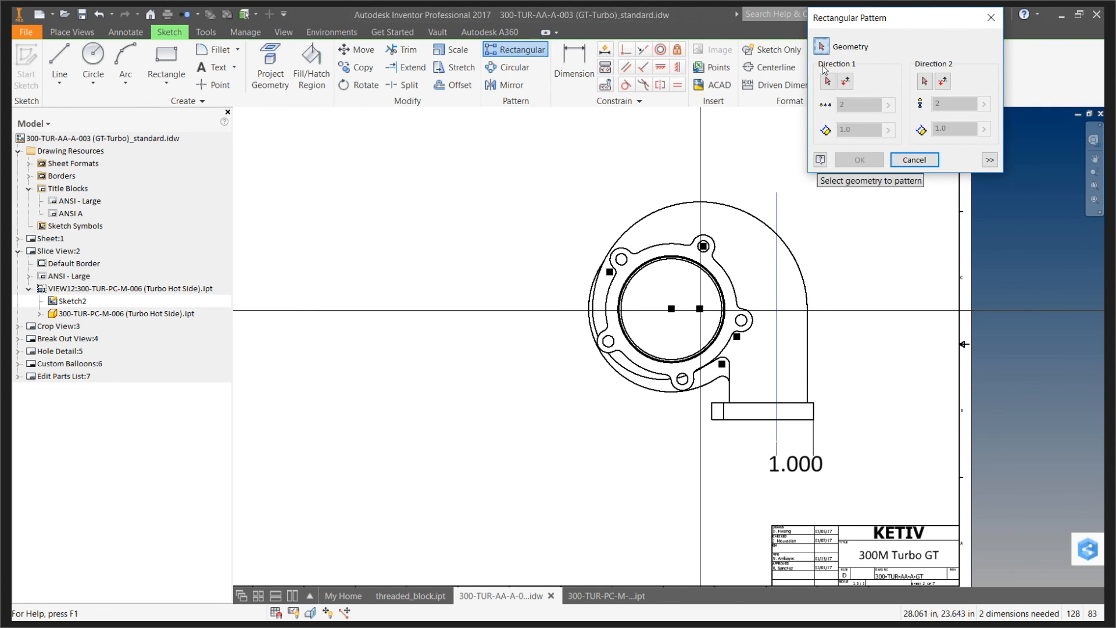
pyautogui.click(826, 82)
pyautogui.click(819, 49)
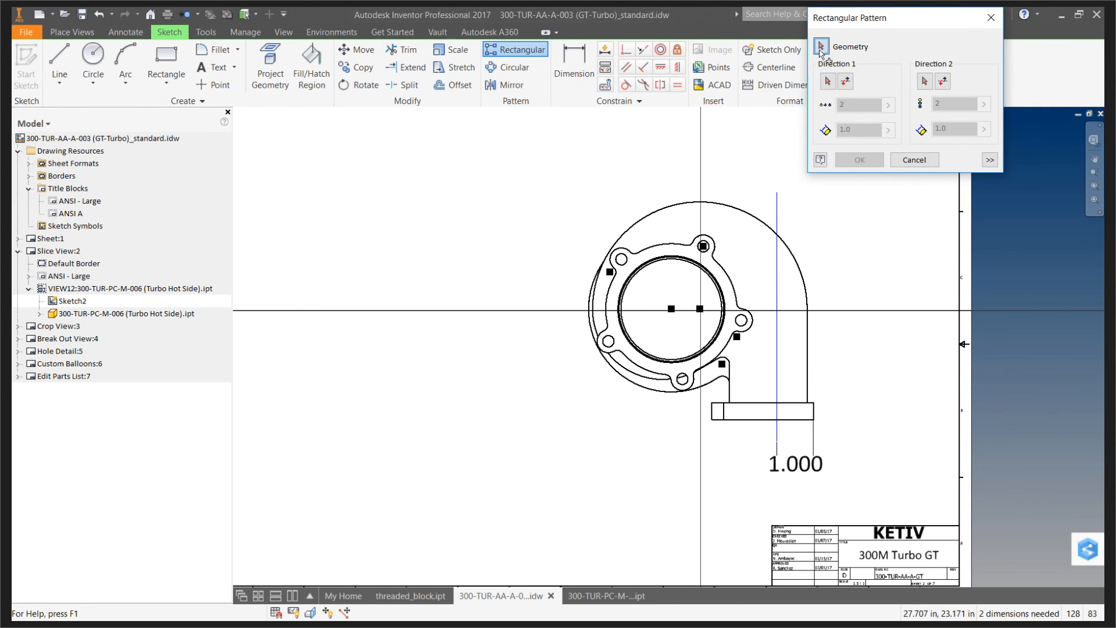
pyautogui.click(825, 82)
pyautogui.click(762, 419)
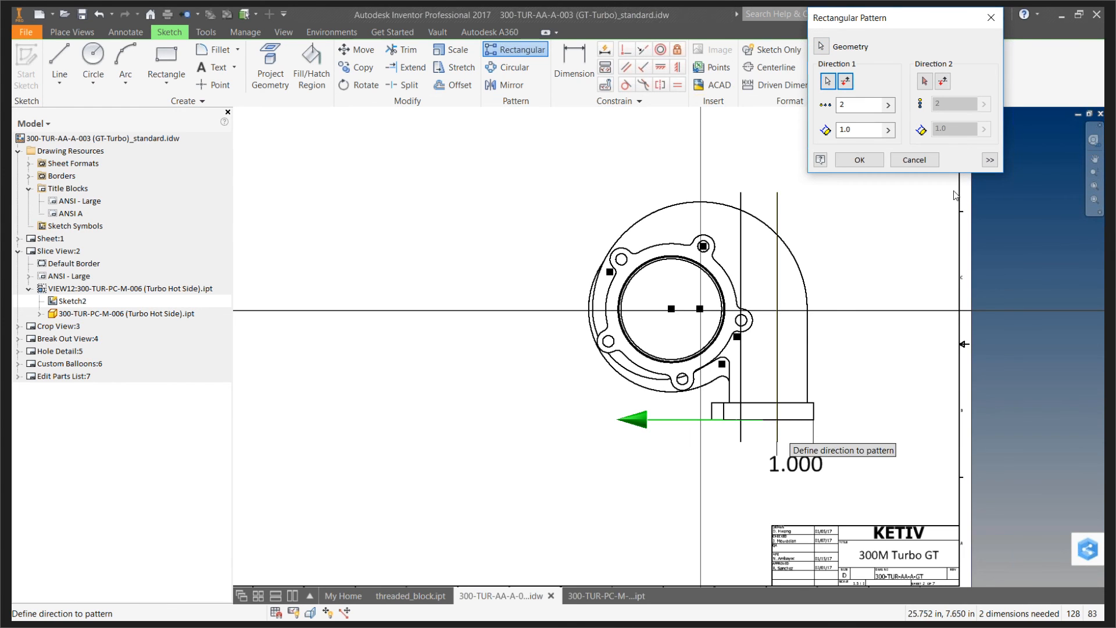
pyautogui.doubleClick(857, 106)
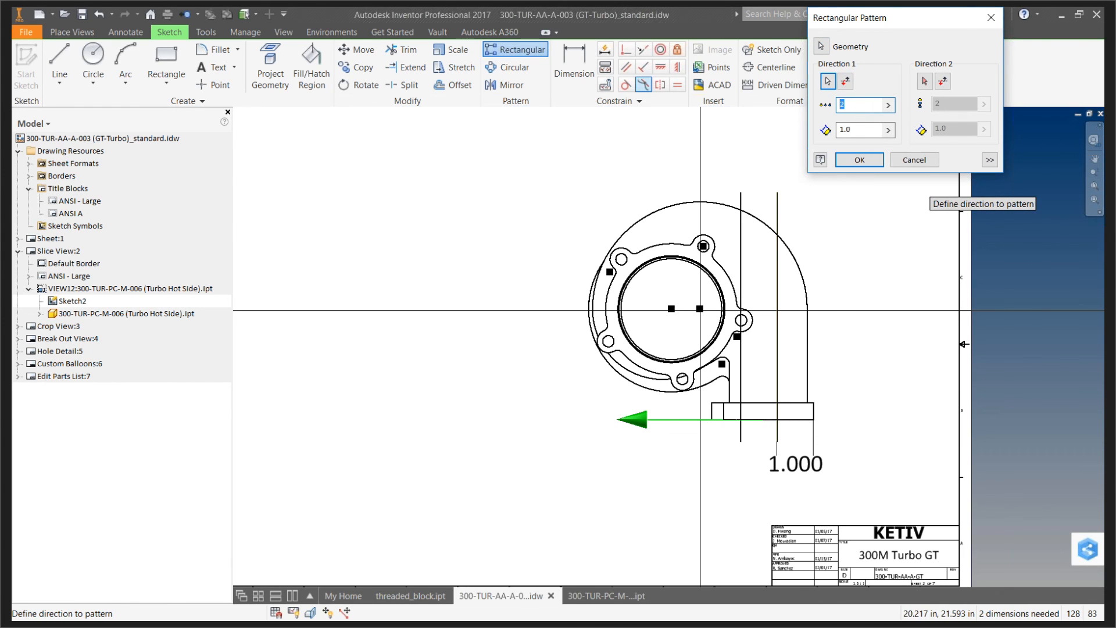
pyautogui.write('4')
pyautogui.press('Tab')
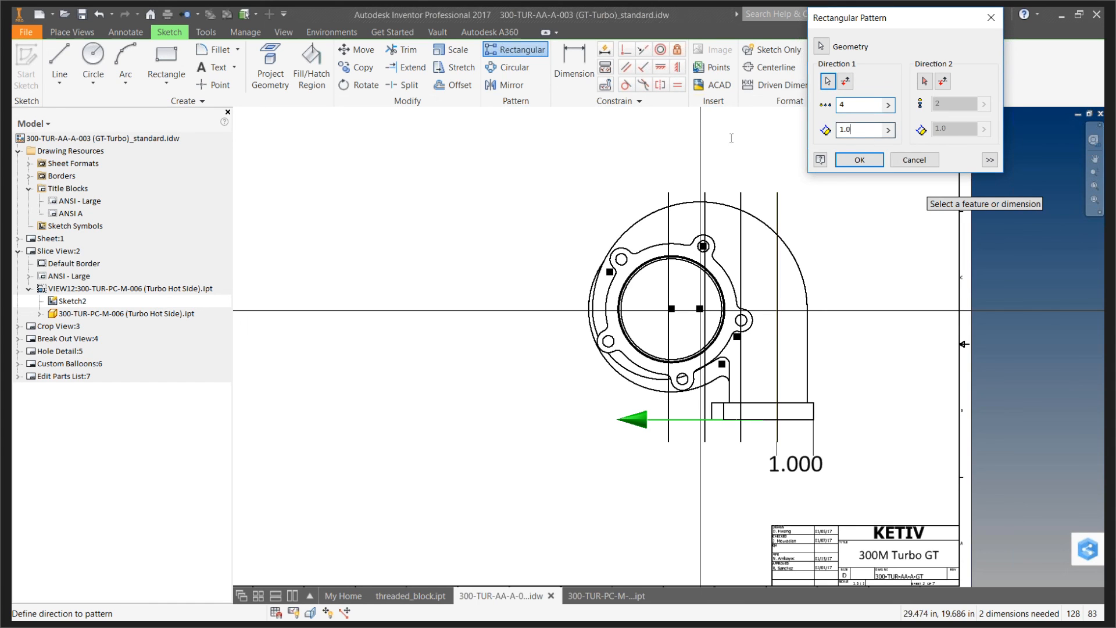
pyautogui.moveTo(731, 138); pyautogui.dragTo(732, 142)
pyautogui.write('1.25')
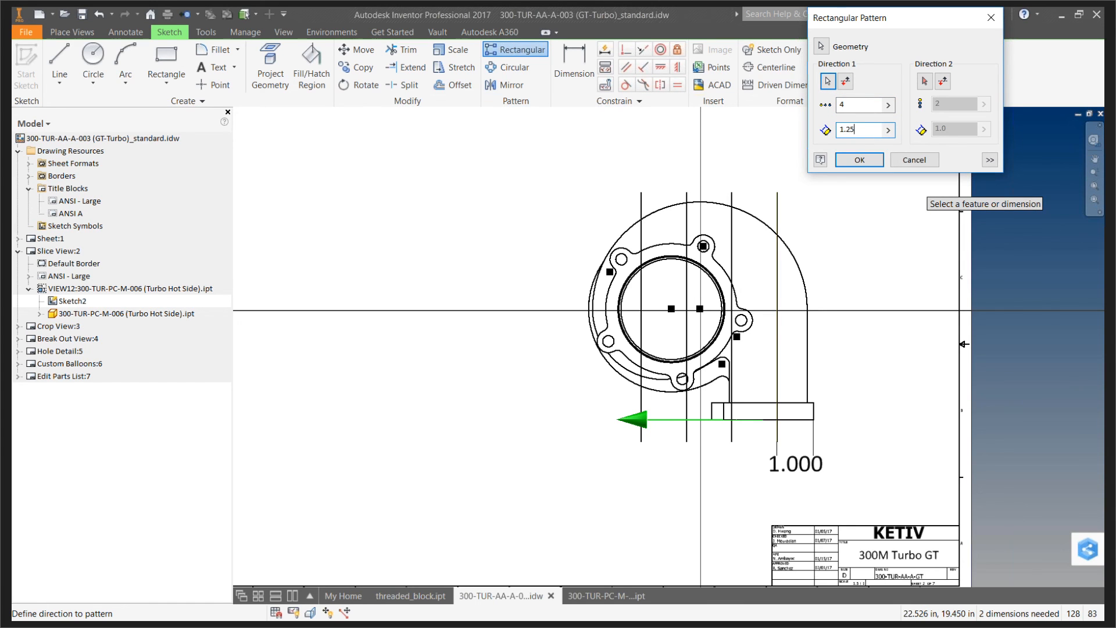
pyautogui.click(860, 160)
# Finish the sketch containing the patterned slice lines
pyautogui.scroll(-3, 797, 188)
pyautogui.scroll(2, 794, 186)
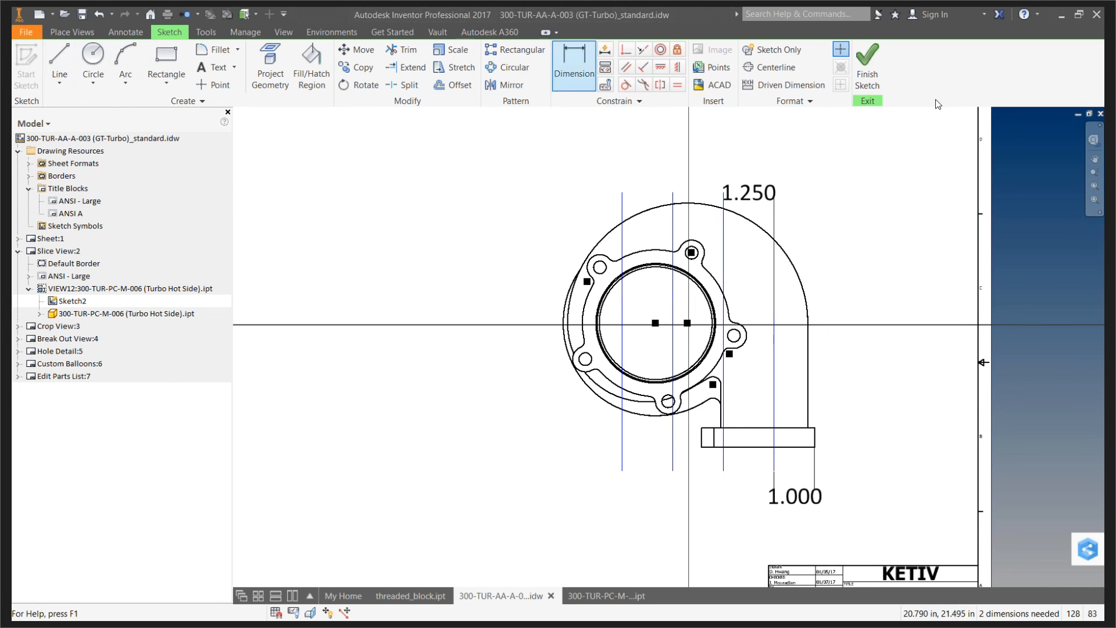
pyautogui.click(868, 75)
# Create a projected side view of the turbo housing on the inlet side of the base view
pyautogui.scroll(-3, 842, 196)
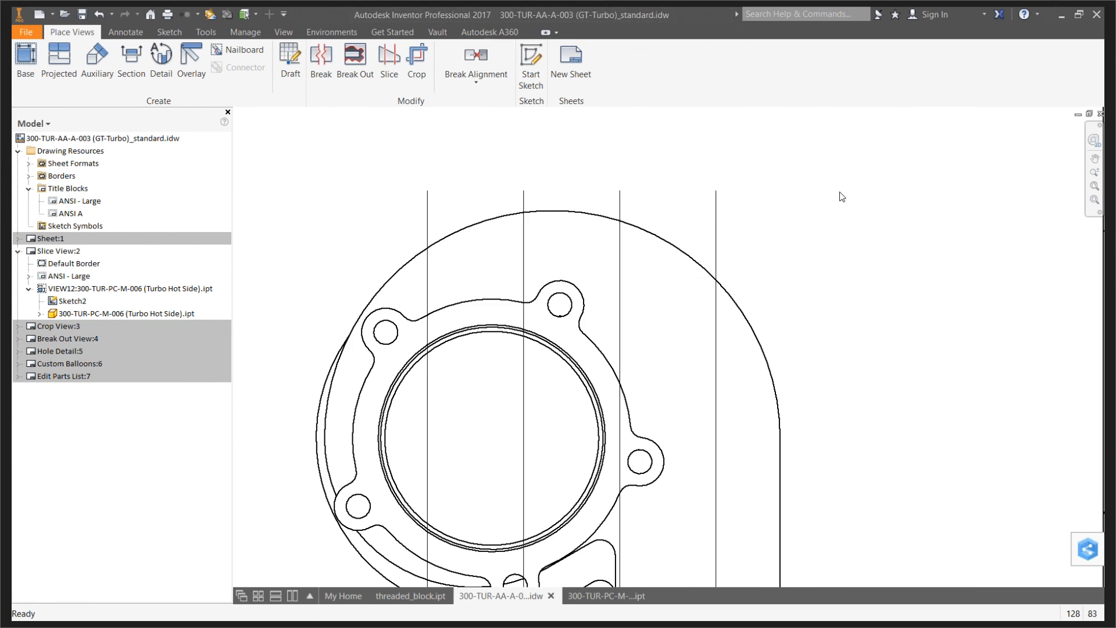
pyautogui.scroll(3, 842, 197)
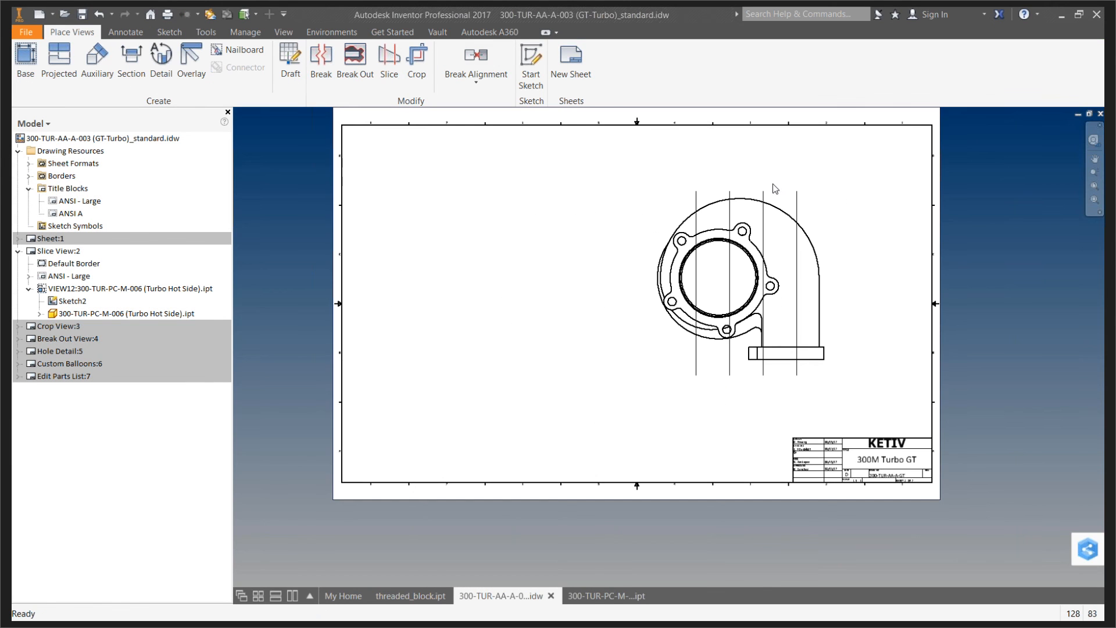
pyautogui.click(61, 76)
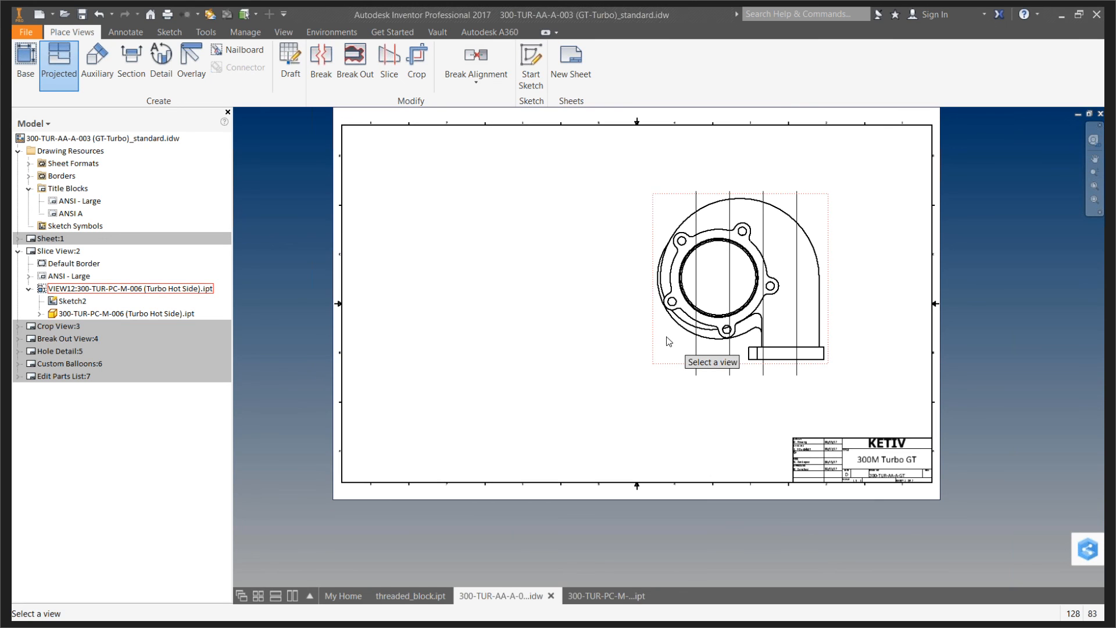
pyautogui.click(63, 82)
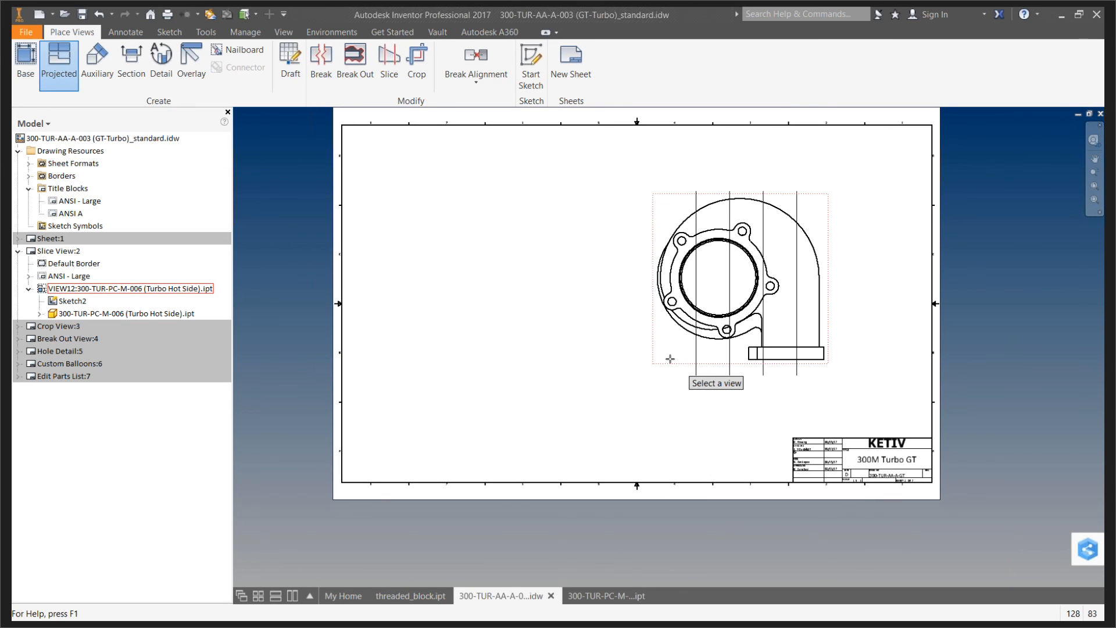
pyautogui.click(671, 360)
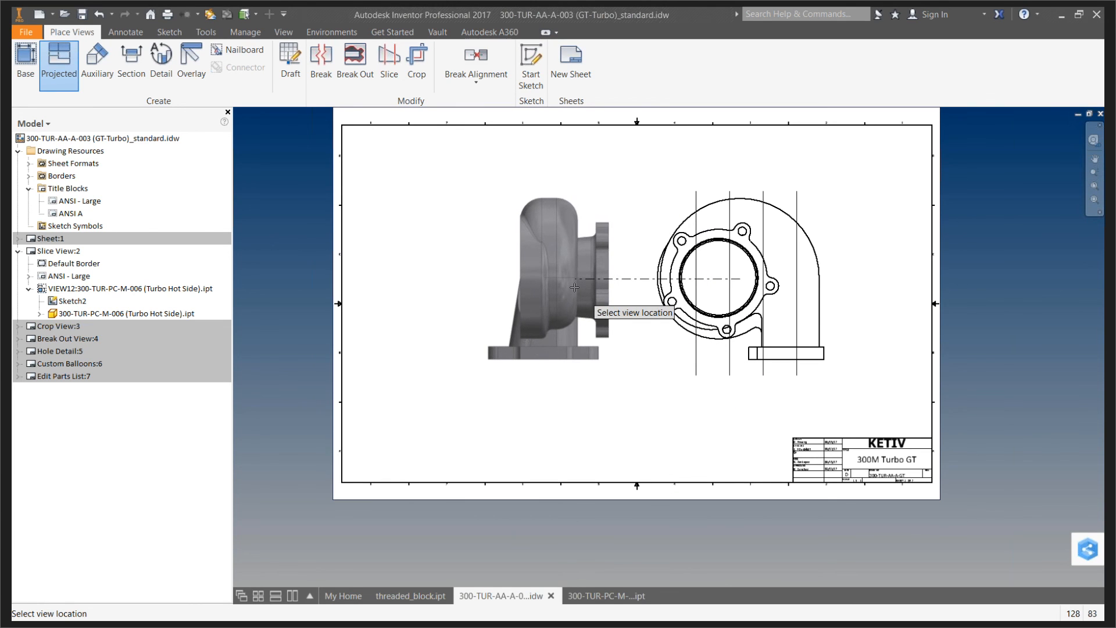
pyautogui.click(574, 287)
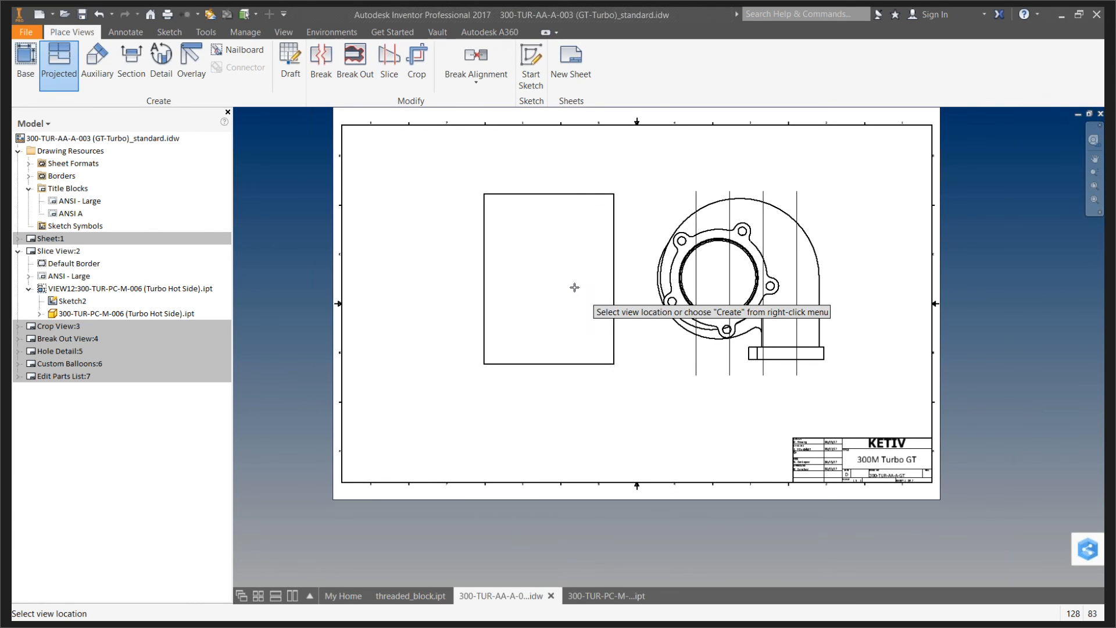
pyautogui.rightClick(598, 351)
pyautogui.click(655, 341)
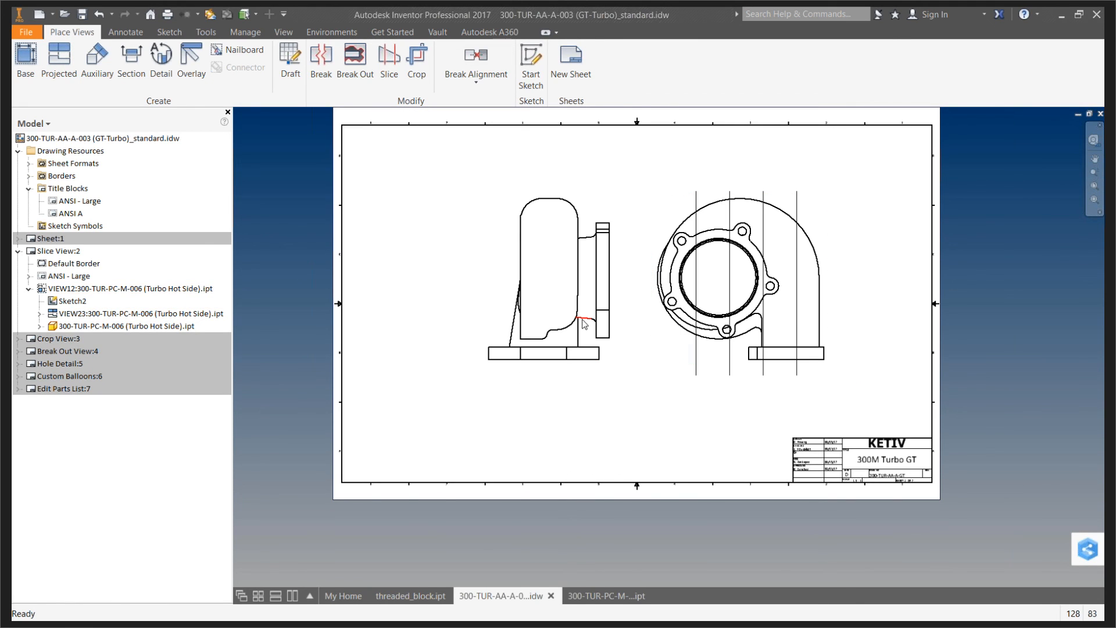
# Slice the projected side view with the line sketch from the base view, enabling Slice The Whole Part
pyautogui.click(390, 74)
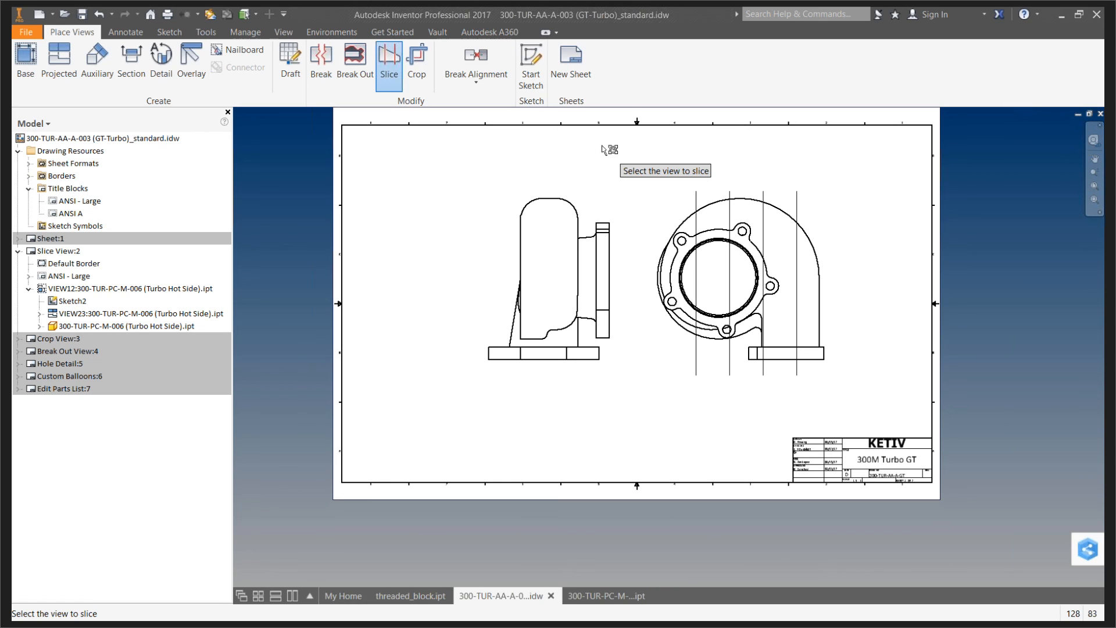
pyautogui.click(575, 198)
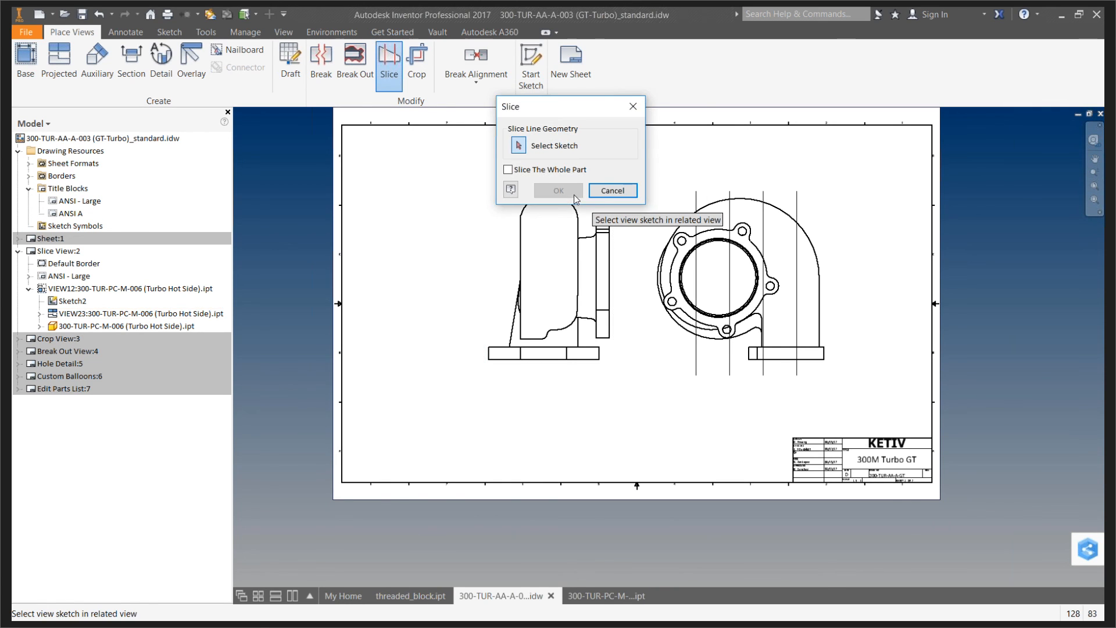
pyautogui.click(507, 170)
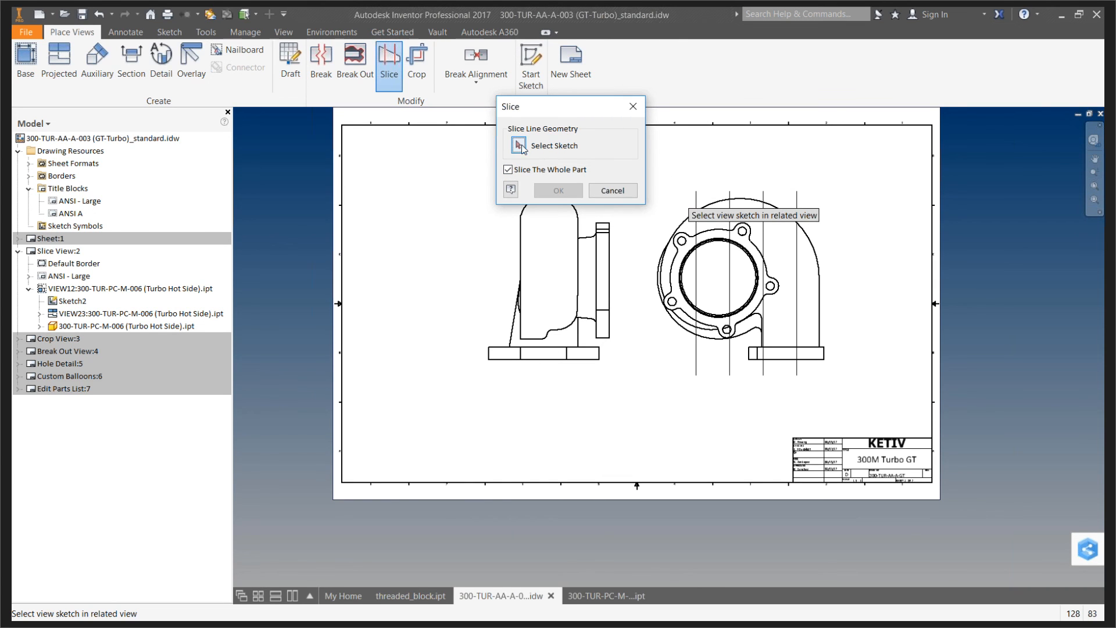
pyautogui.click(697, 200)
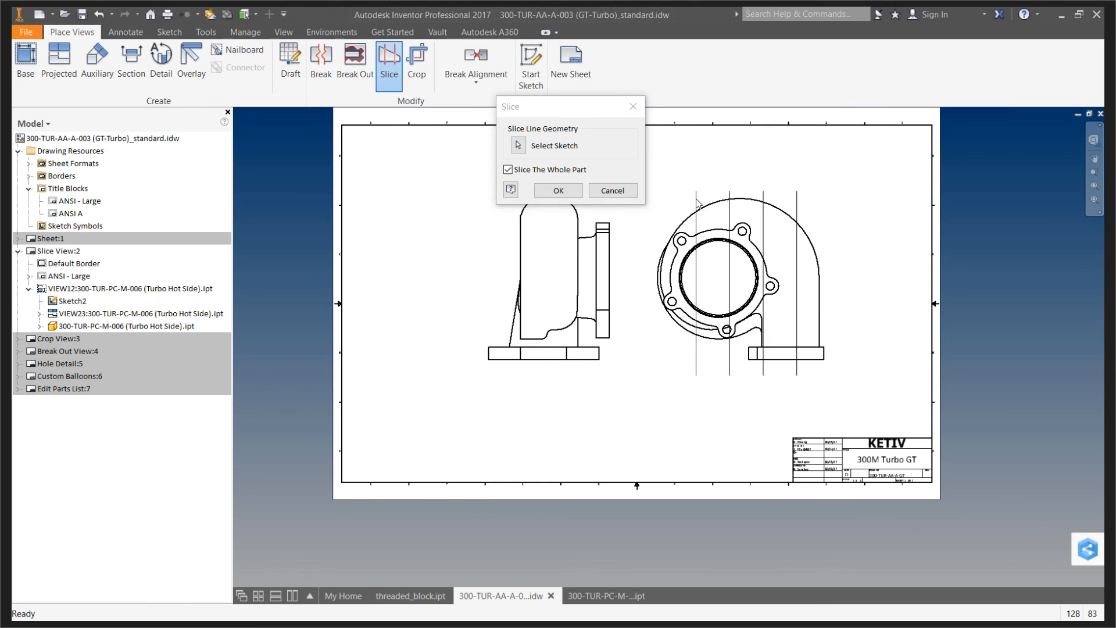
pyautogui.click(557, 190)
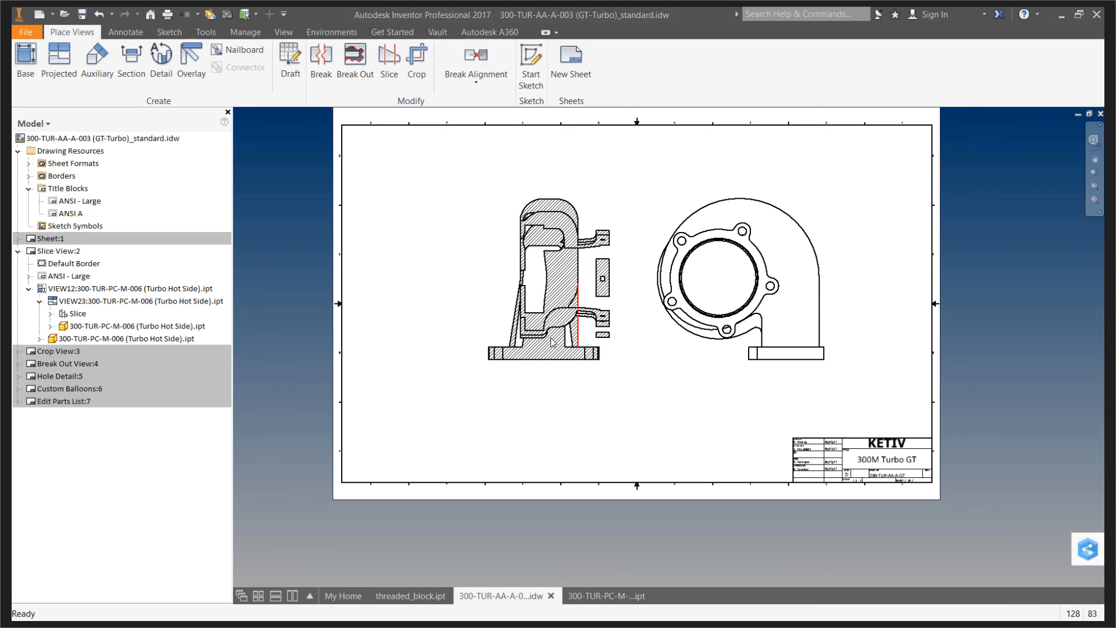
# Create an isometric projected view from the sliced side view, placed in the sheet's upper-left corner
pyautogui.moveTo(595, 356)
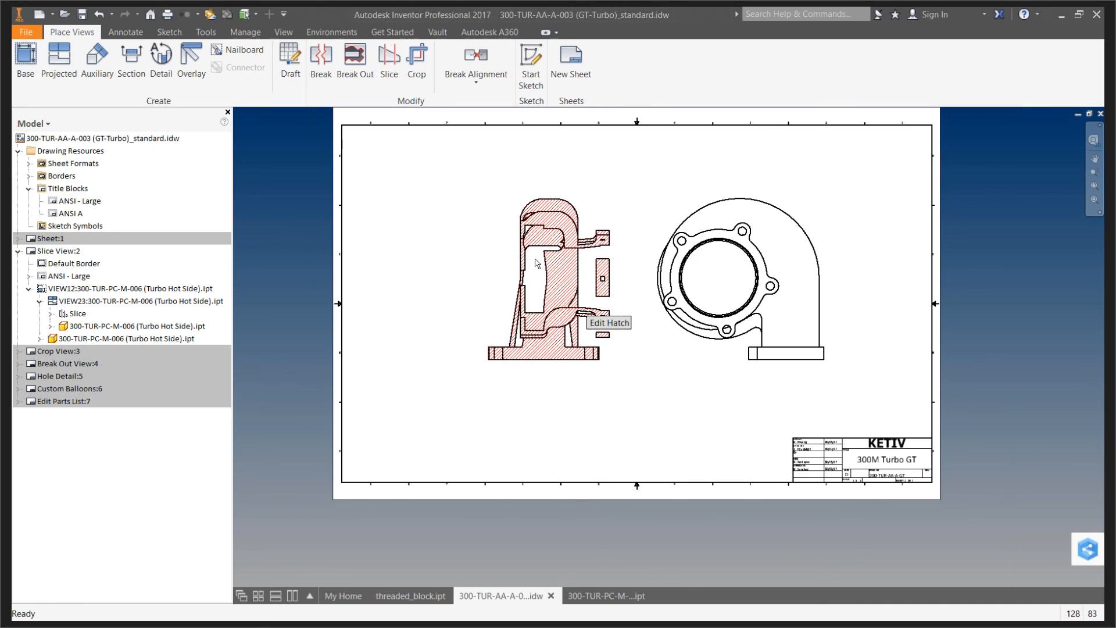
pyautogui.click(59, 62)
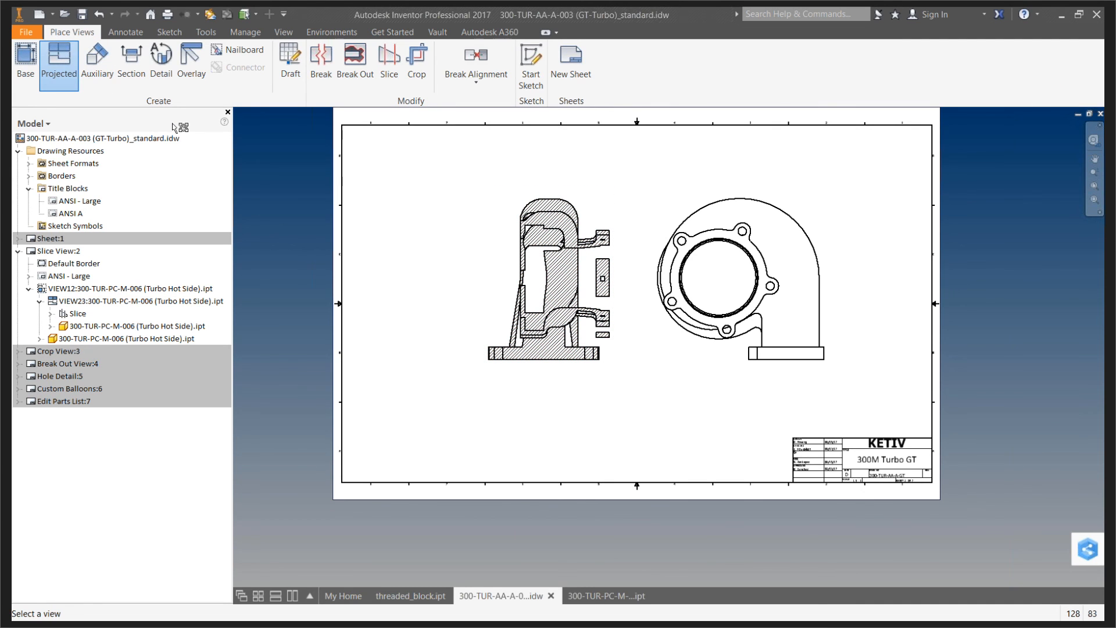
pyautogui.click(543, 363)
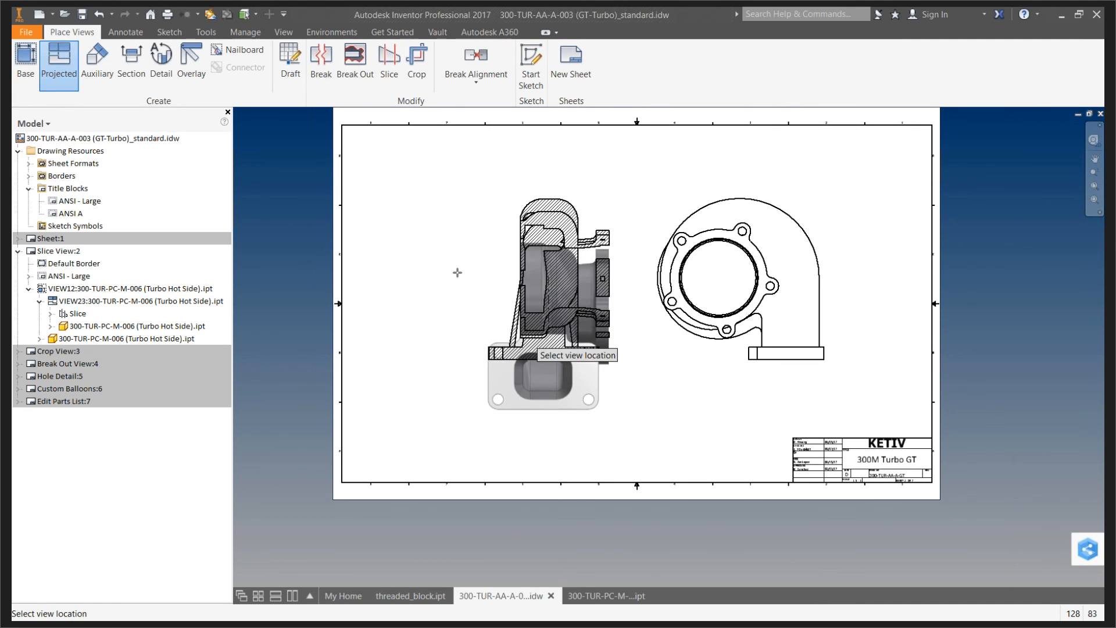
pyautogui.rightClick(471, 346)
pyautogui.click(531, 342)
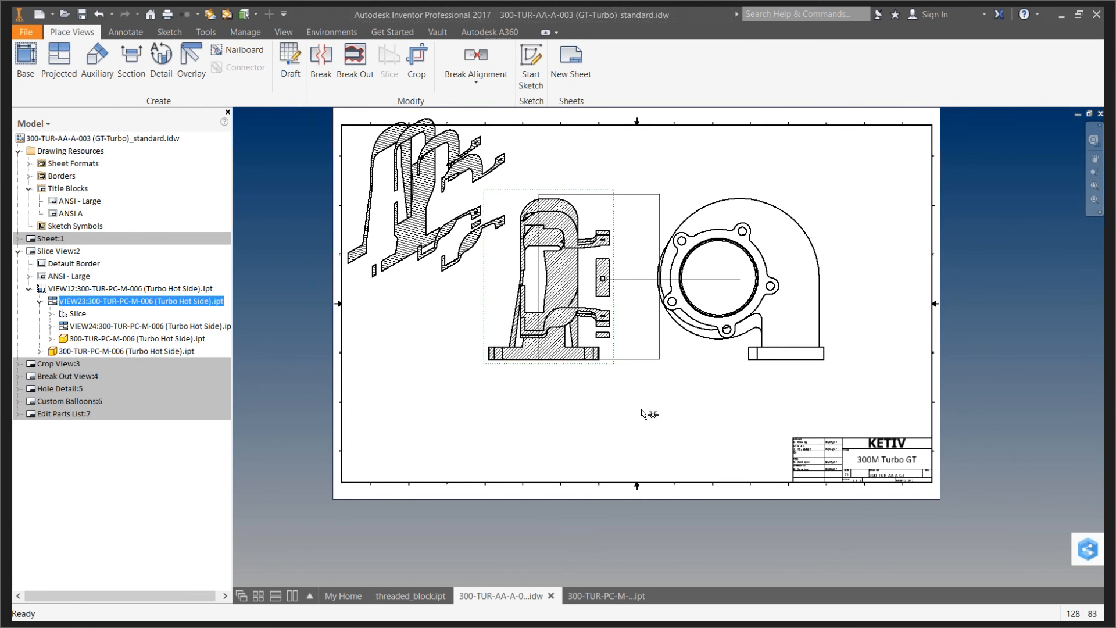
# Move the isometric slice view down inside the border, beside the sliced side view
pyautogui.moveTo(436, 287); pyautogui.dragTo(453, 363)
pyautogui.scroll(-5, 413, 251)
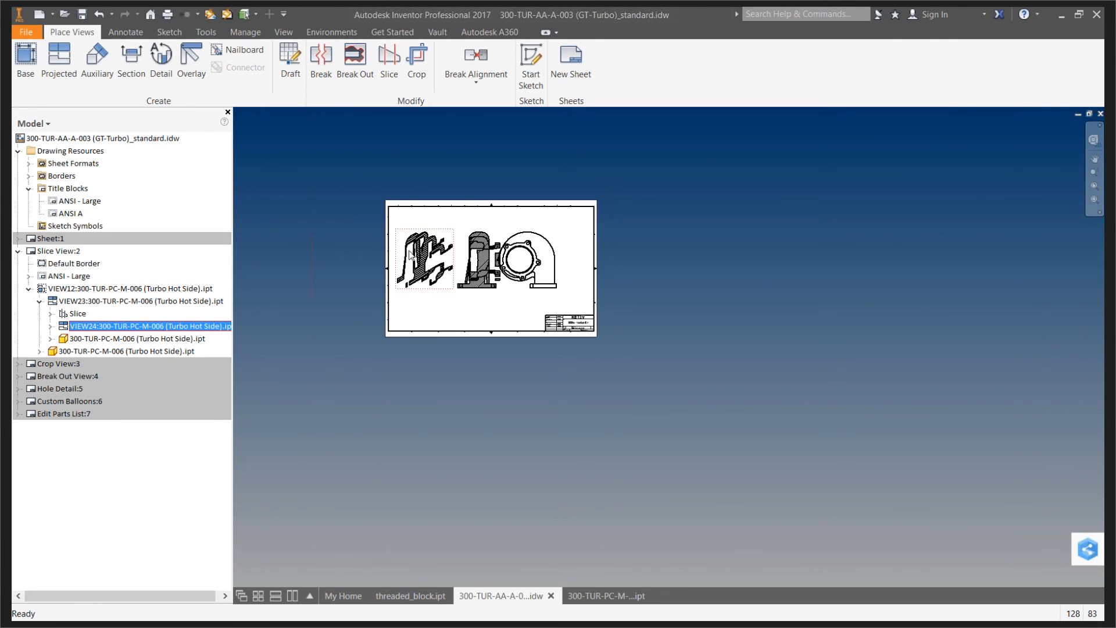
pyautogui.scroll(10, 413, 252)
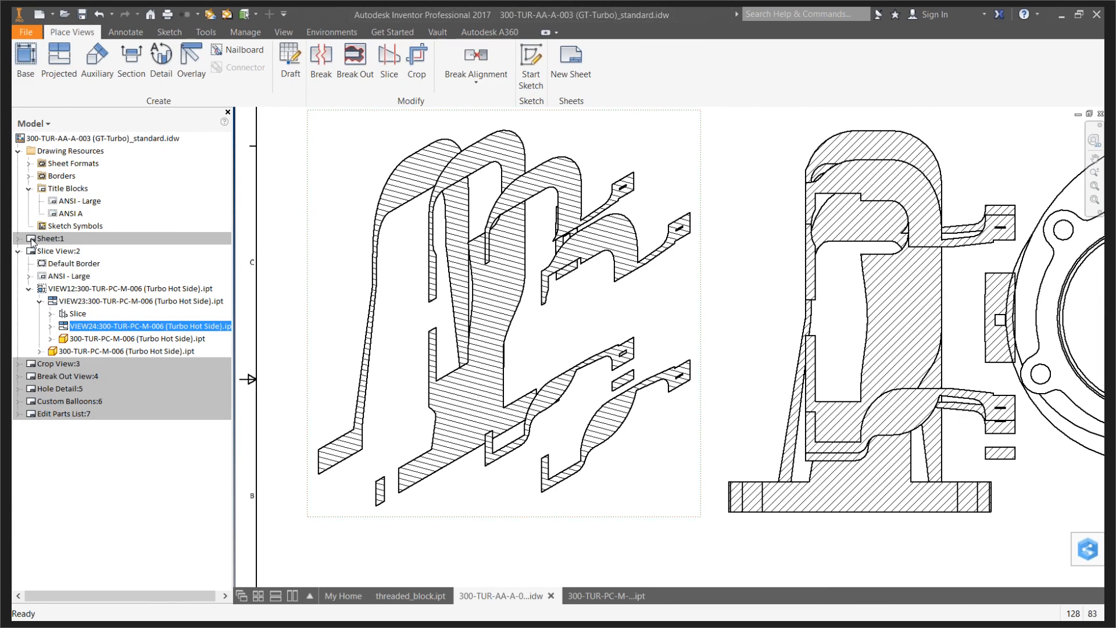
# Collapse the Slice View:2 sheet in the browser and activate the Crop View:3 sheet
pyautogui.click(18, 253)
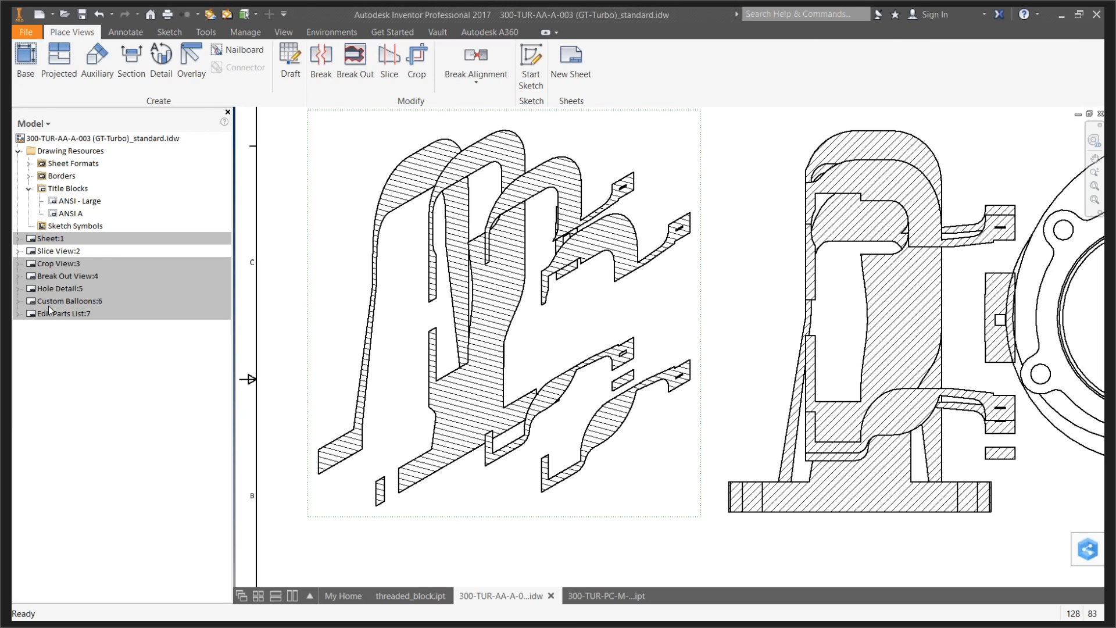
pyautogui.click(33, 264)
pyautogui.doubleClick(33, 265)
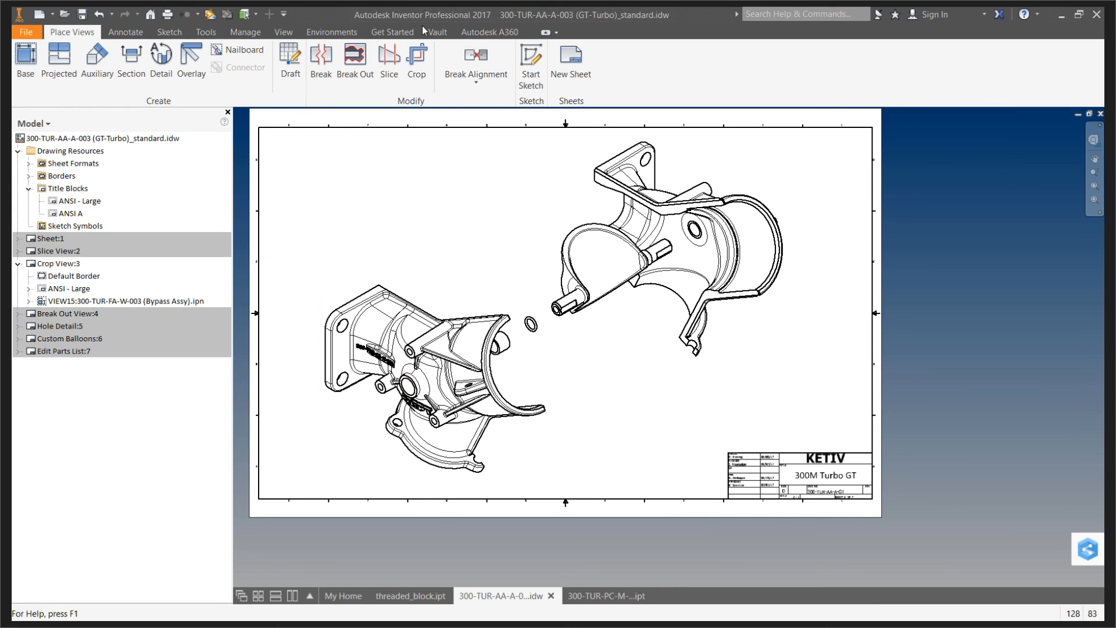
# Crop the exploded Bypass Assy view to a rectangle around the housing's raised part number, logo and bosses
pyautogui.click(422, 70)
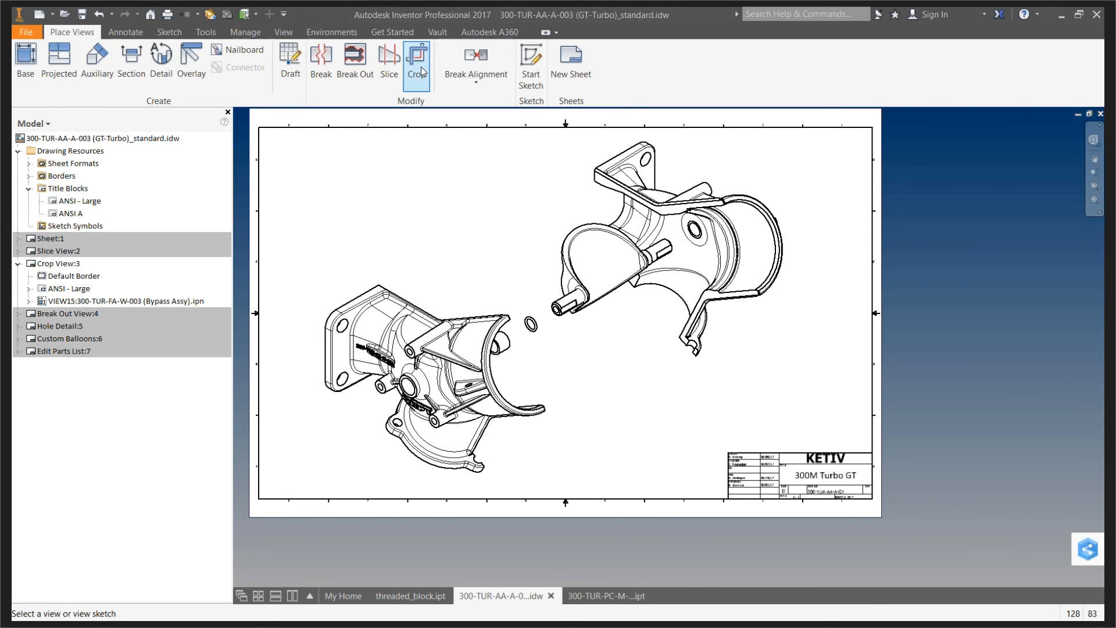
pyautogui.click(327, 231)
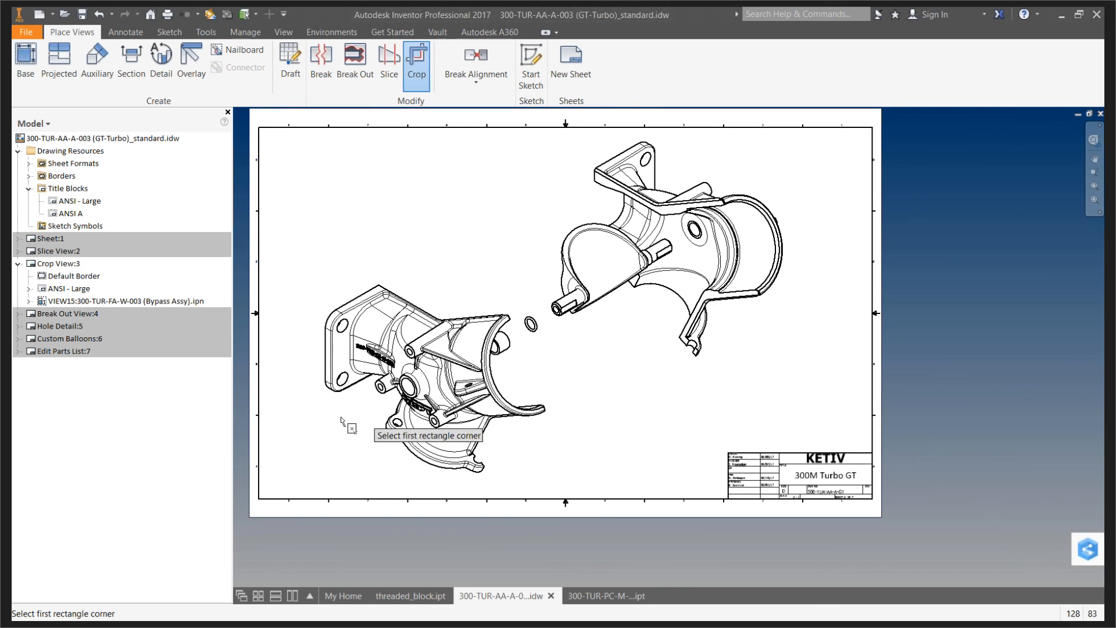
pyautogui.scroll(-2, 337, 412)
pyautogui.scroll(8, 334, 414)
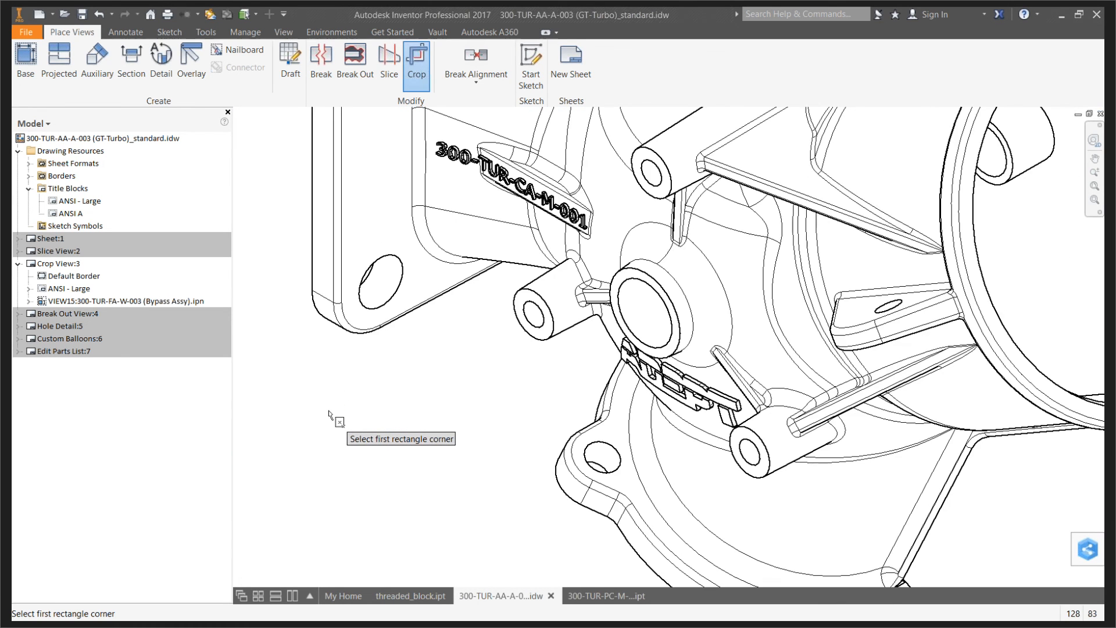
pyautogui.scroll(-3, 329, 416)
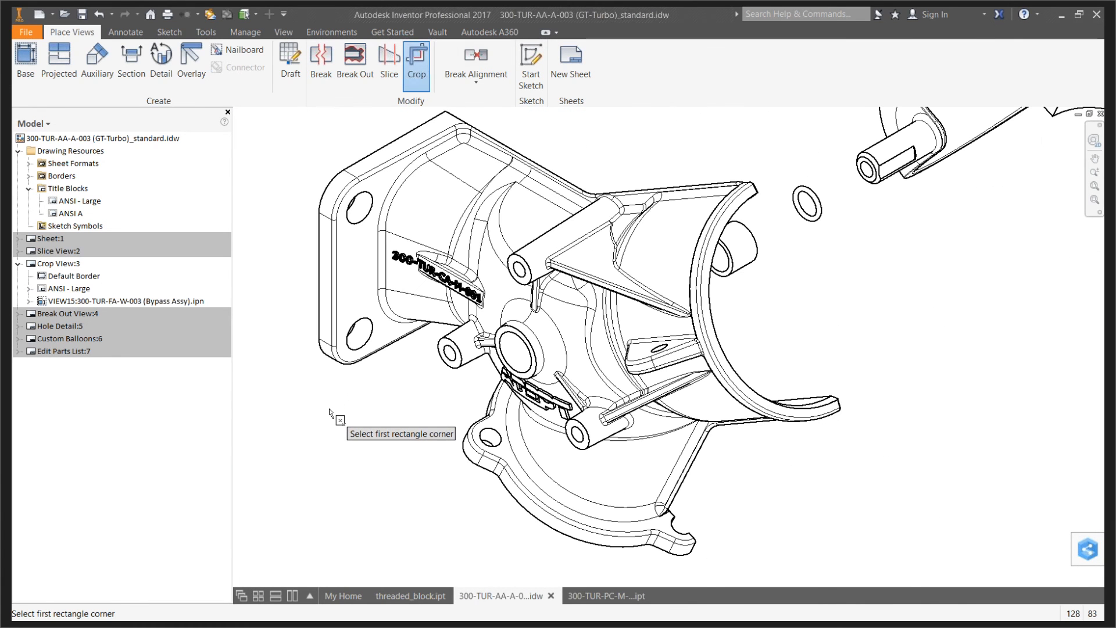
pyautogui.click(355, 208)
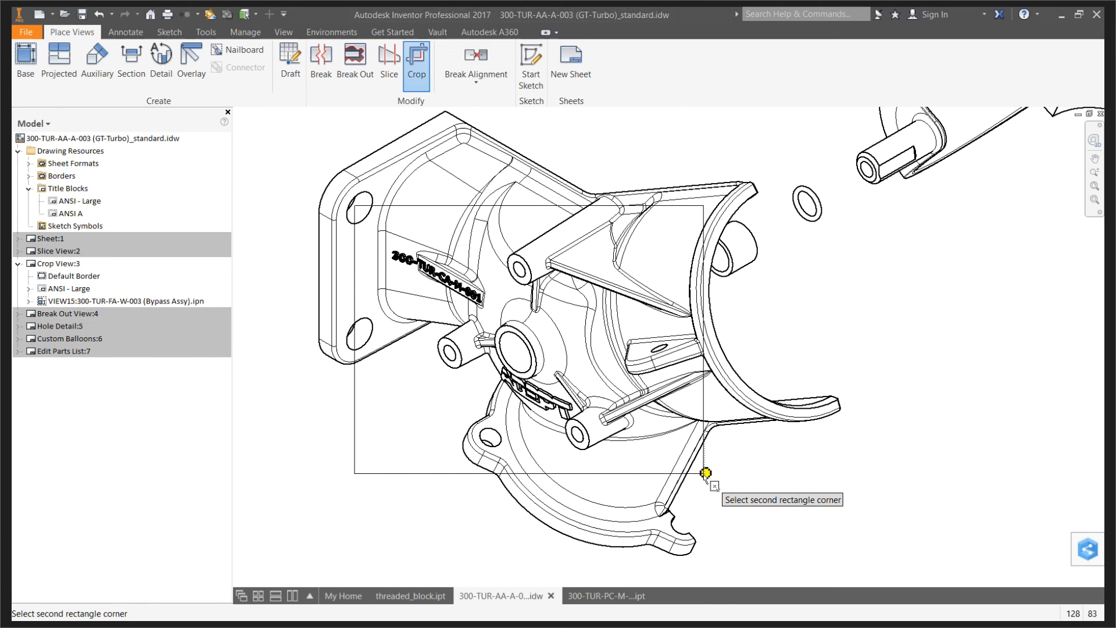
pyautogui.click(705, 473)
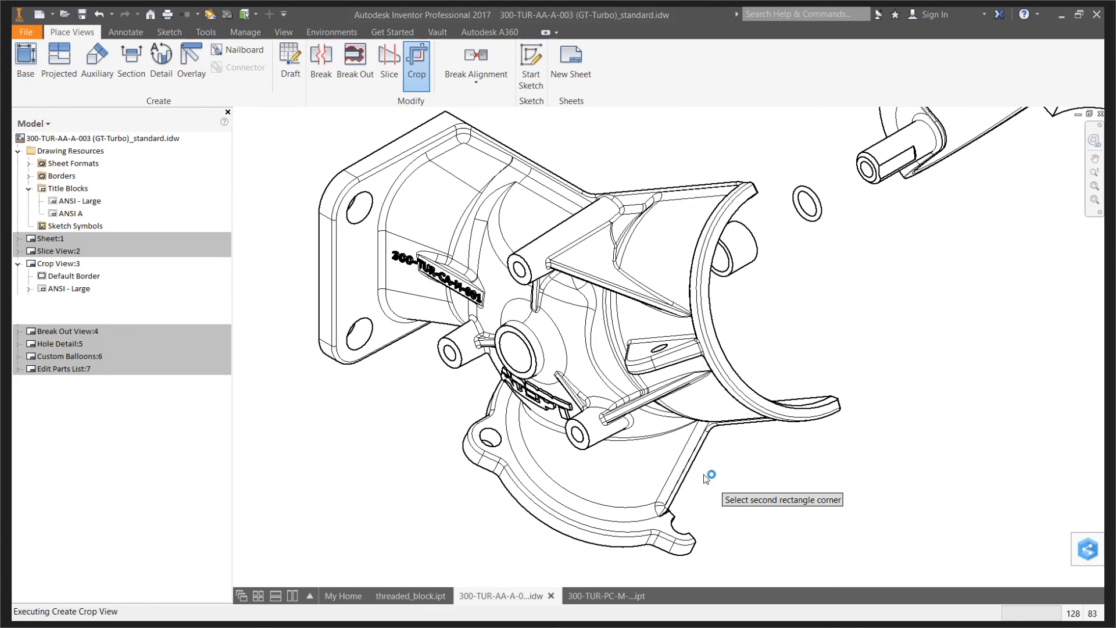
# Set the cropped view's scale to 3:1
pyautogui.scroll(-5, 527, 342)
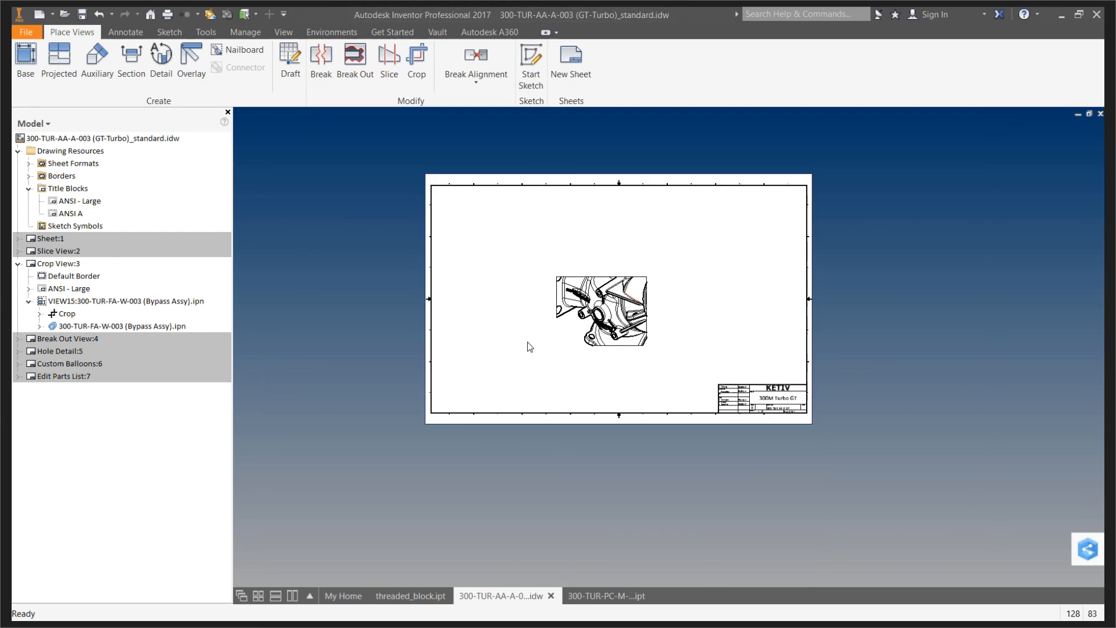
pyautogui.scroll(3, 620, 293)
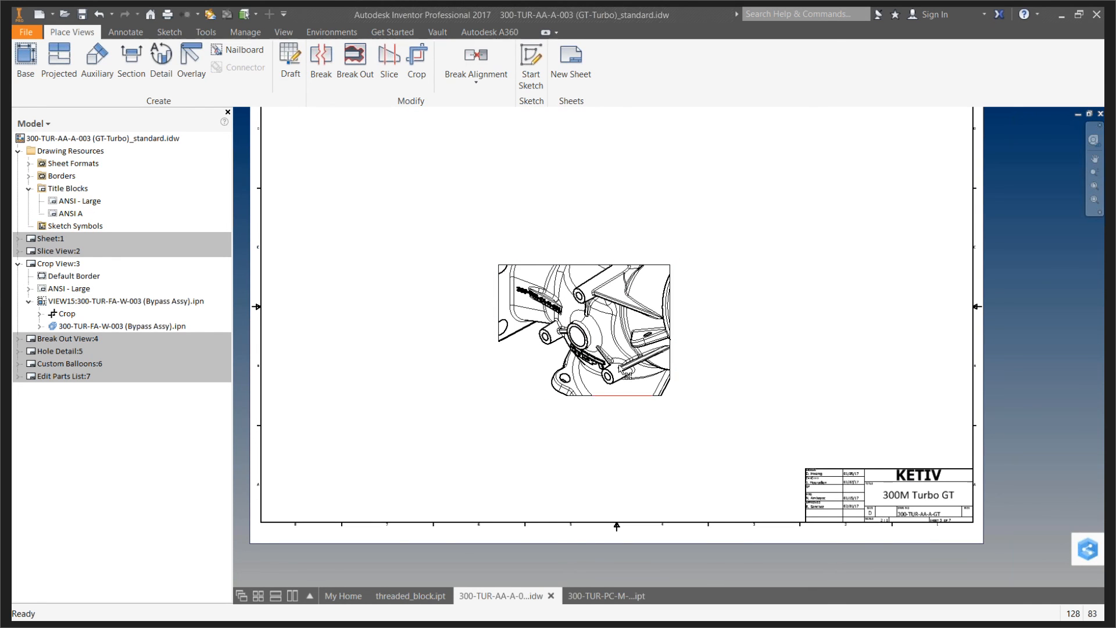
pyautogui.click(625, 399)
pyautogui.doubleClick(626, 400)
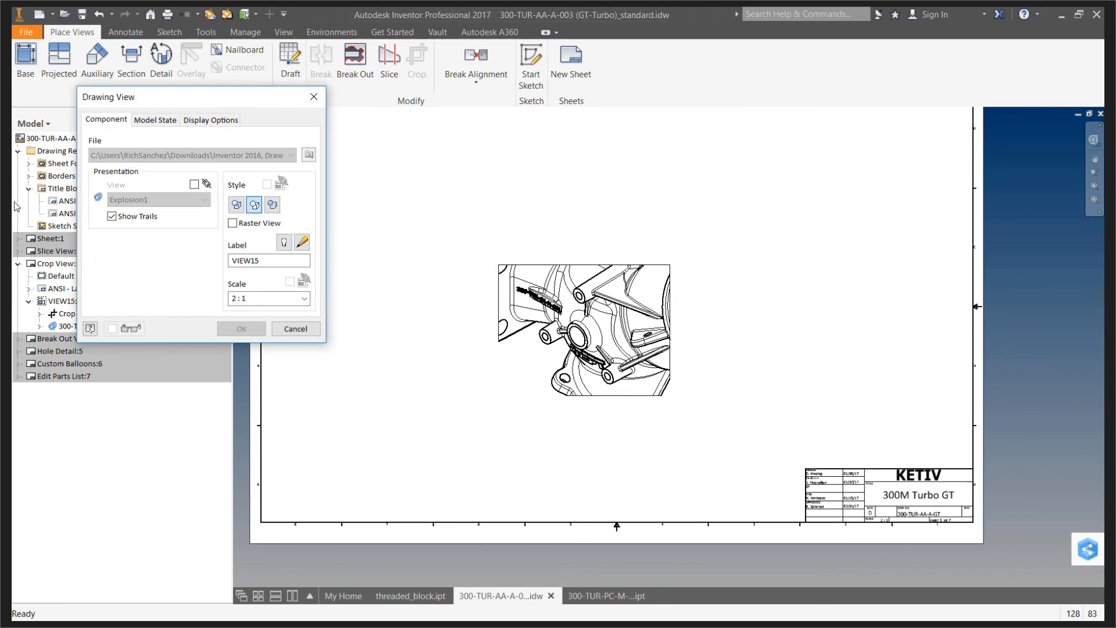
pyautogui.click(304, 298)
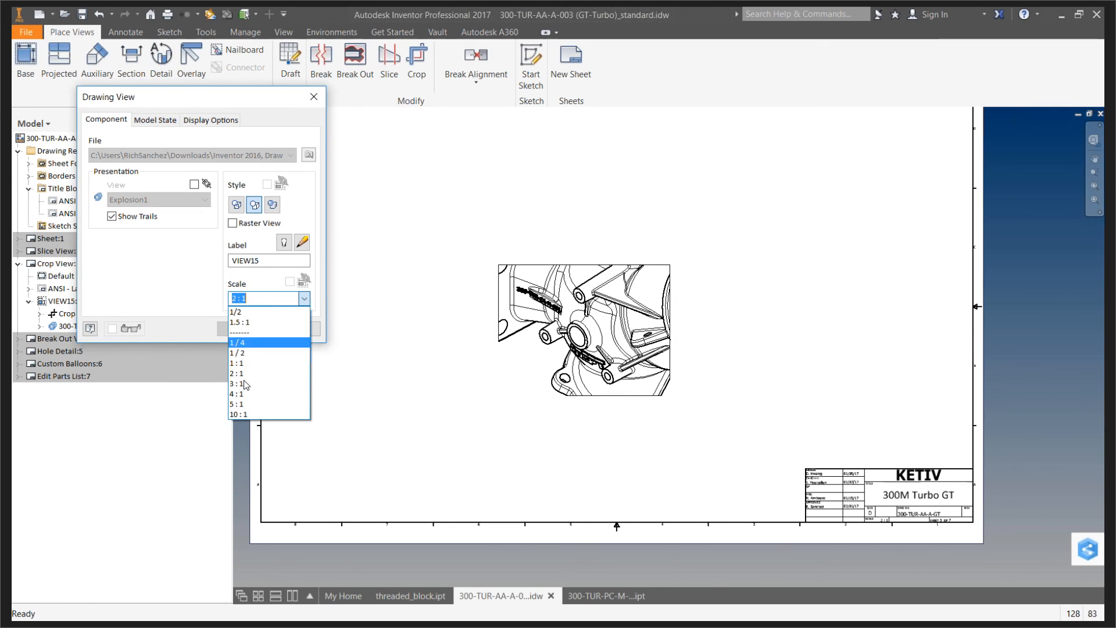
pyautogui.click(248, 382)
pyautogui.click(242, 329)
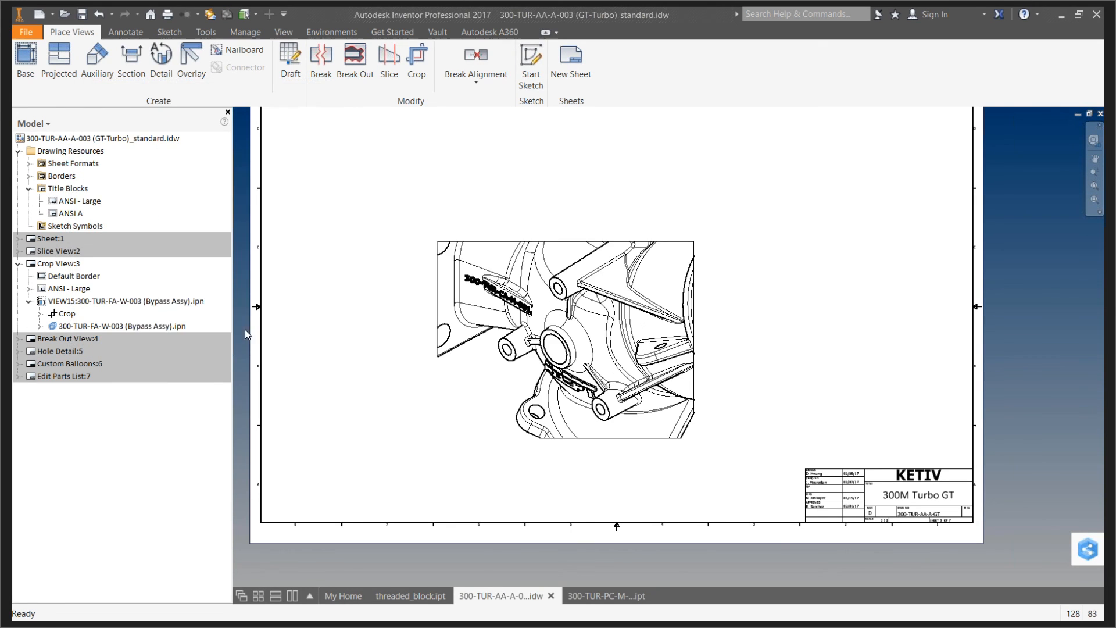
# Set the cropped view's scale to 4:1
pyautogui.click(702, 421)
pyautogui.doubleClick(702, 421)
pyautogui.click(304, 298)
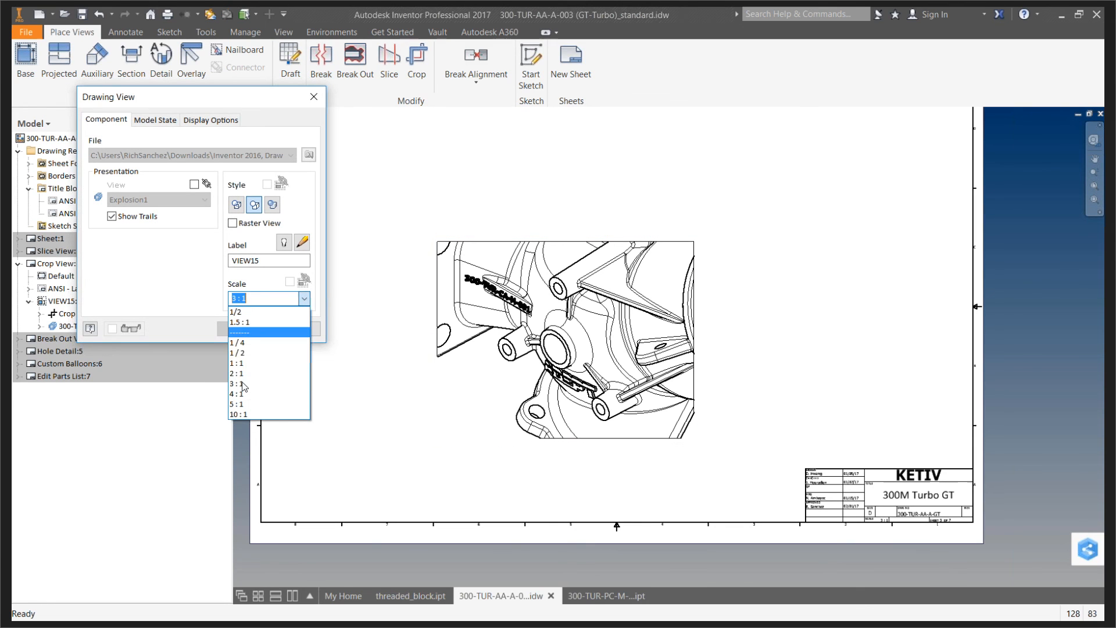
pyautogui.click(247, 394)
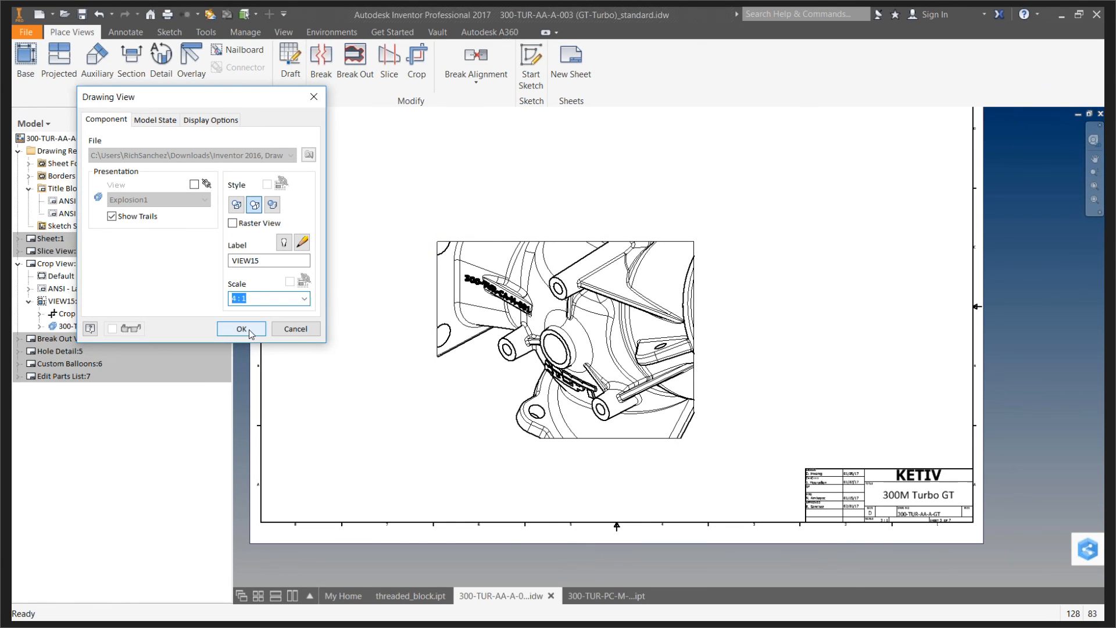
pyautogui.click(243, 328)
# Move the enlarged cropped view up and to the right on the sheet
pyautogui.scroll(-3, 452, 335)
pyautogui.scroll(5, 452, 335)
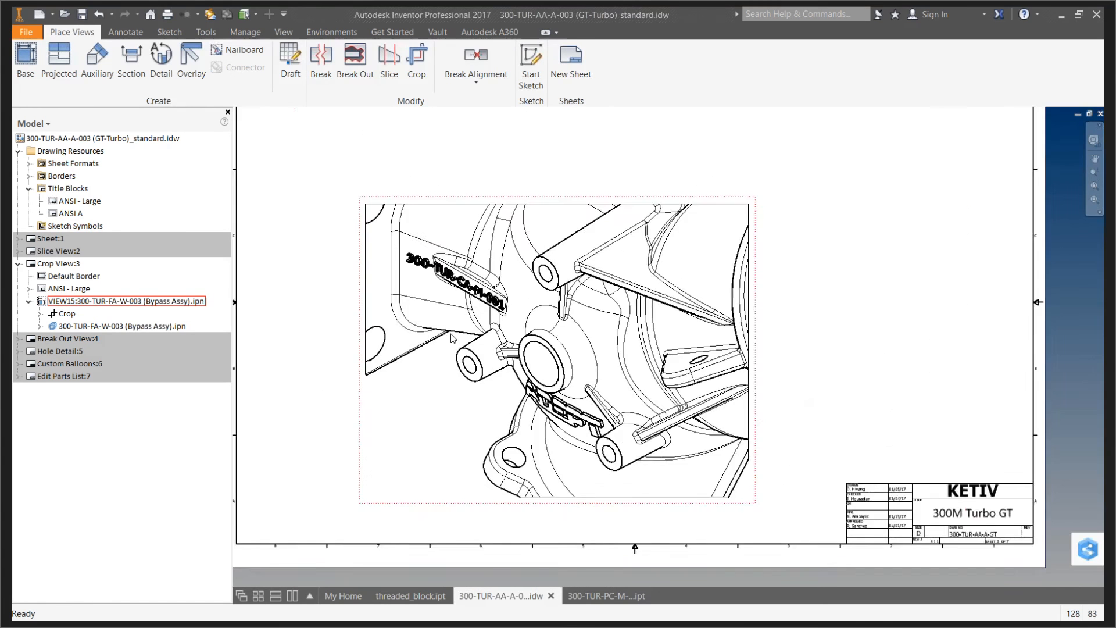
pyautogui.moveTo(639, 321); pyautogui.dragTo(723, 280)
pyautogui.scroll(-3, 531, 258)
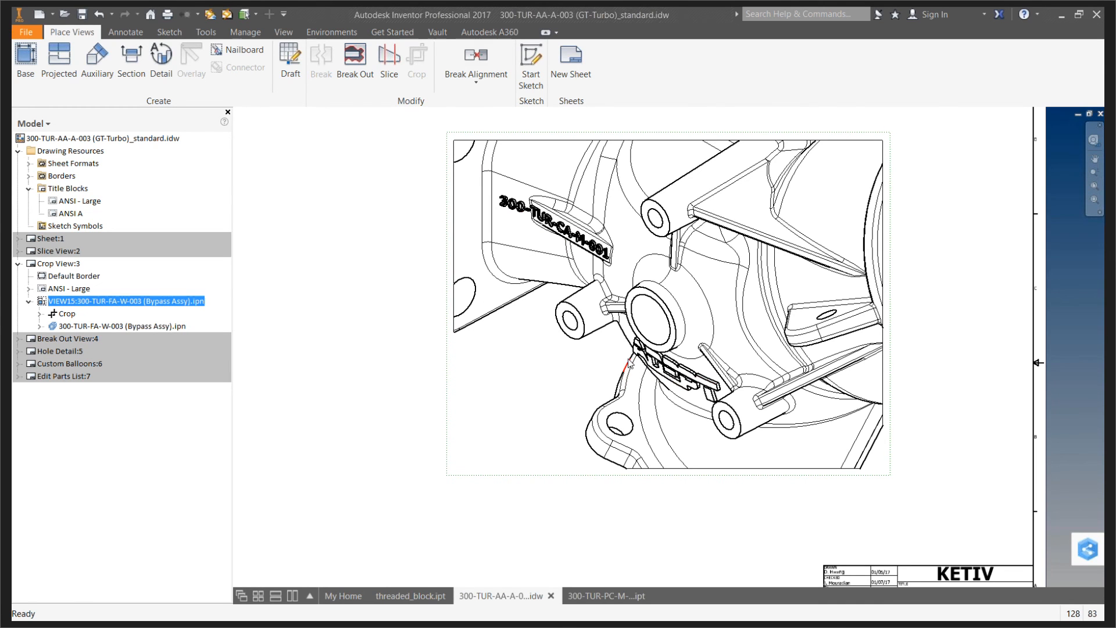
pyautogui.scroll(-3, 629, 364)
pyautogui.scroll(6, 629, 364)
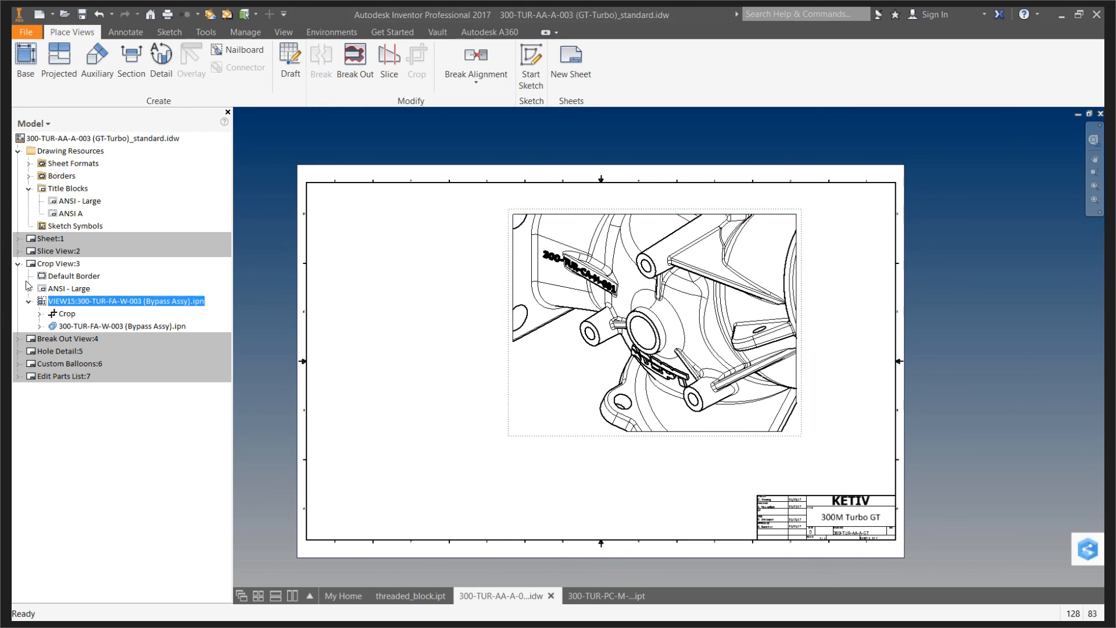
# Activate the Break Out View:4 sheet and move its turbo housing view to the left side of the sheet
pyautogui.click(19, 263)
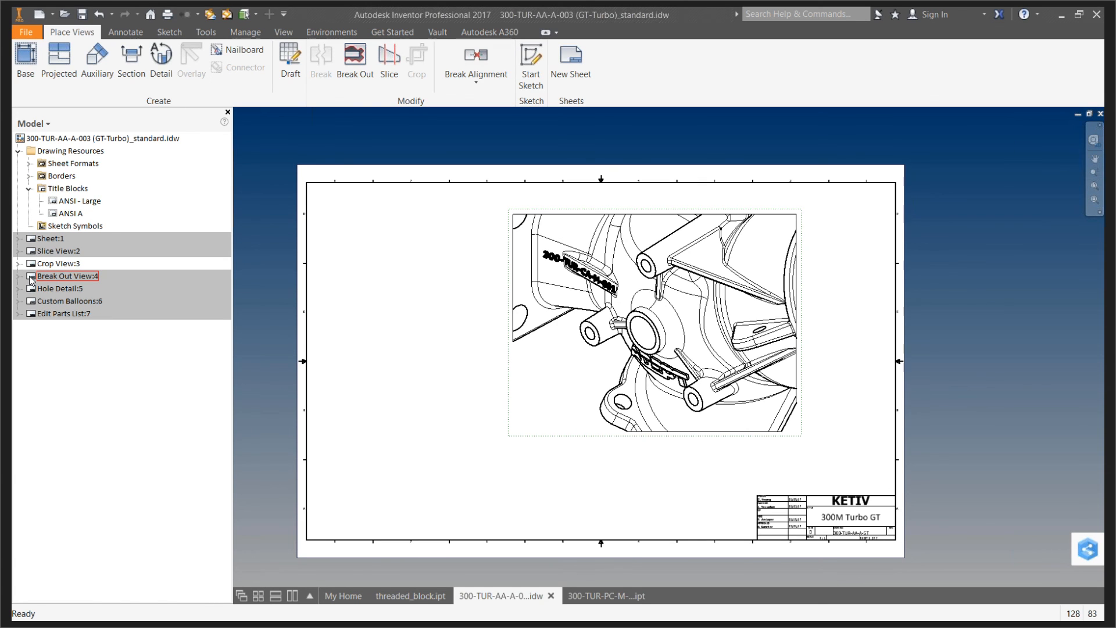
pyautogui.doubleClick(32, 277)
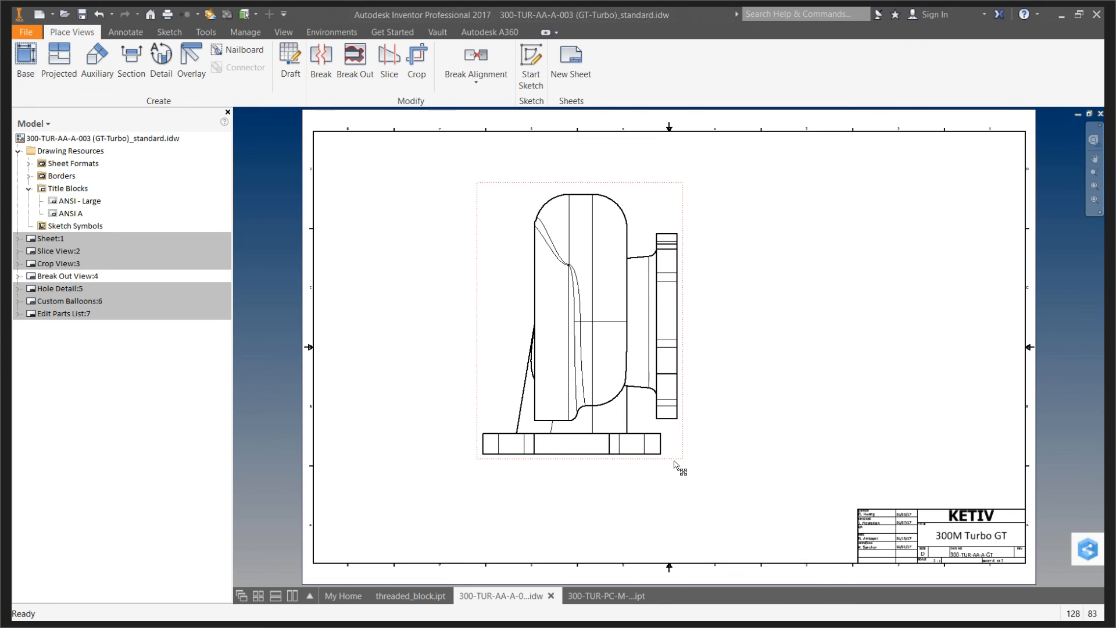
pyautogui.moveTo(675, 462); pyautogui.dragTo(527, 452)
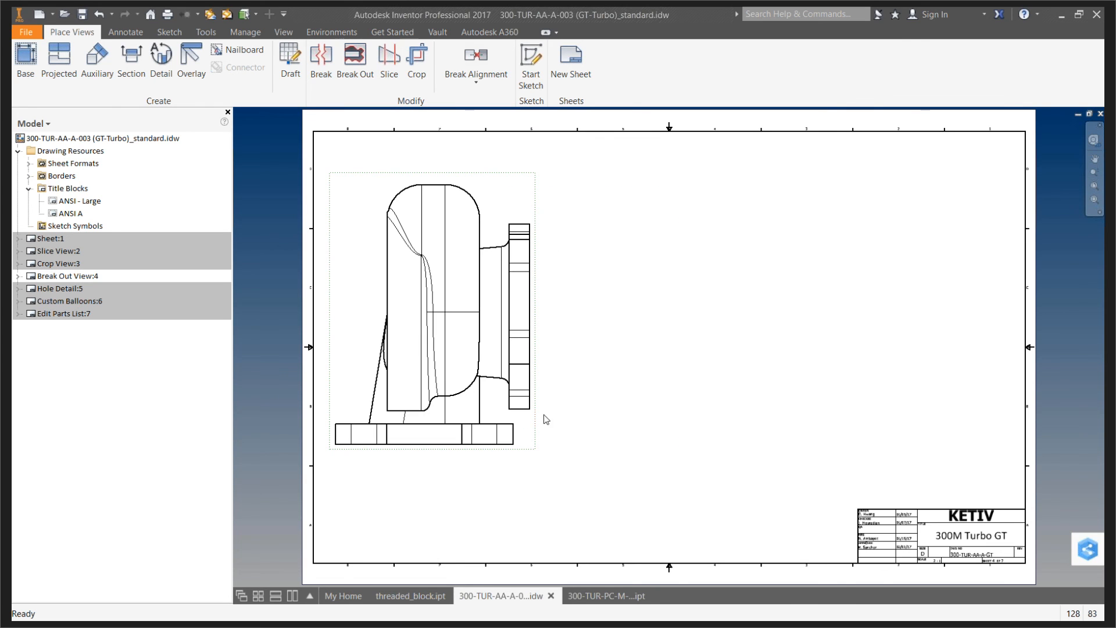
# Create a projected view of the turbo housing to the right of the base view, showing the circular flange
pyautogui.click(61, 84)
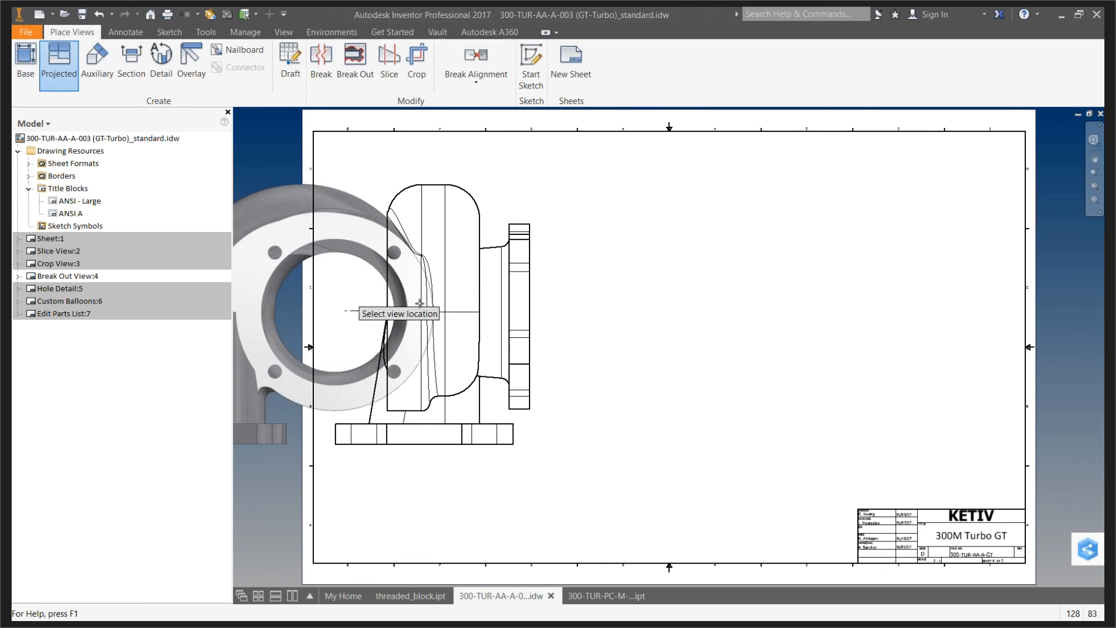
pyautogui.click(695, 314)
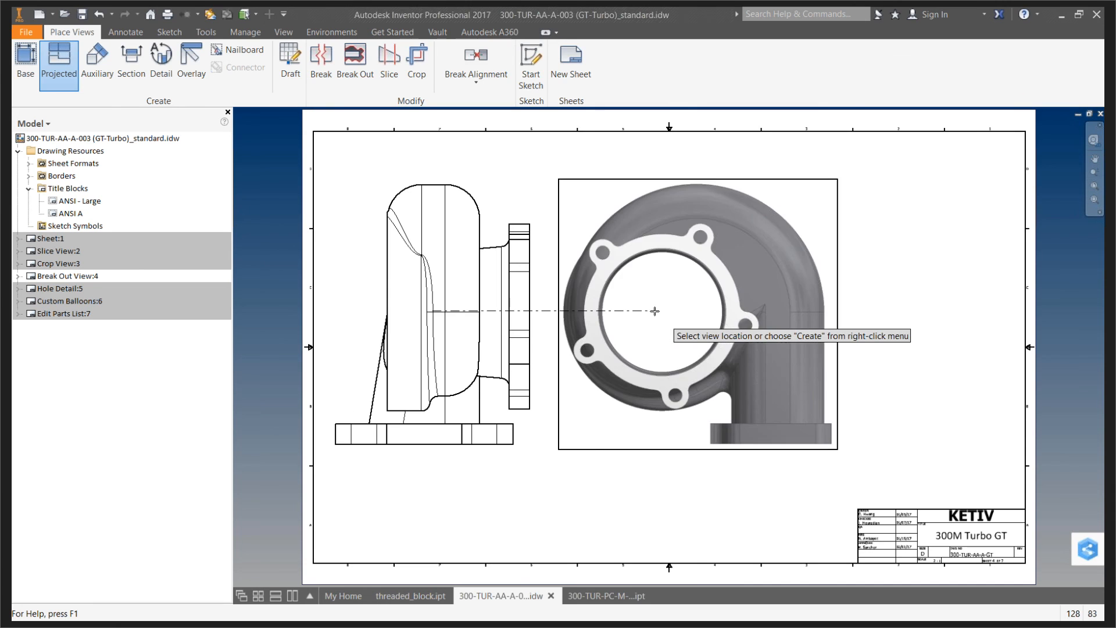
pyautogui.rightClick(924, 328)
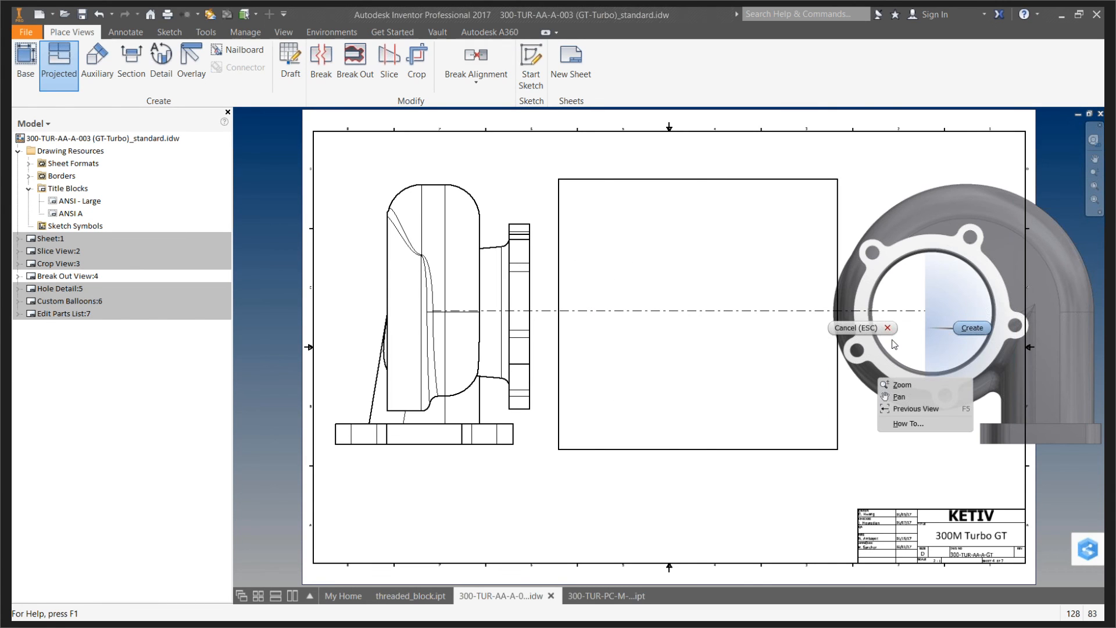
pyautogui.click(972, 328)
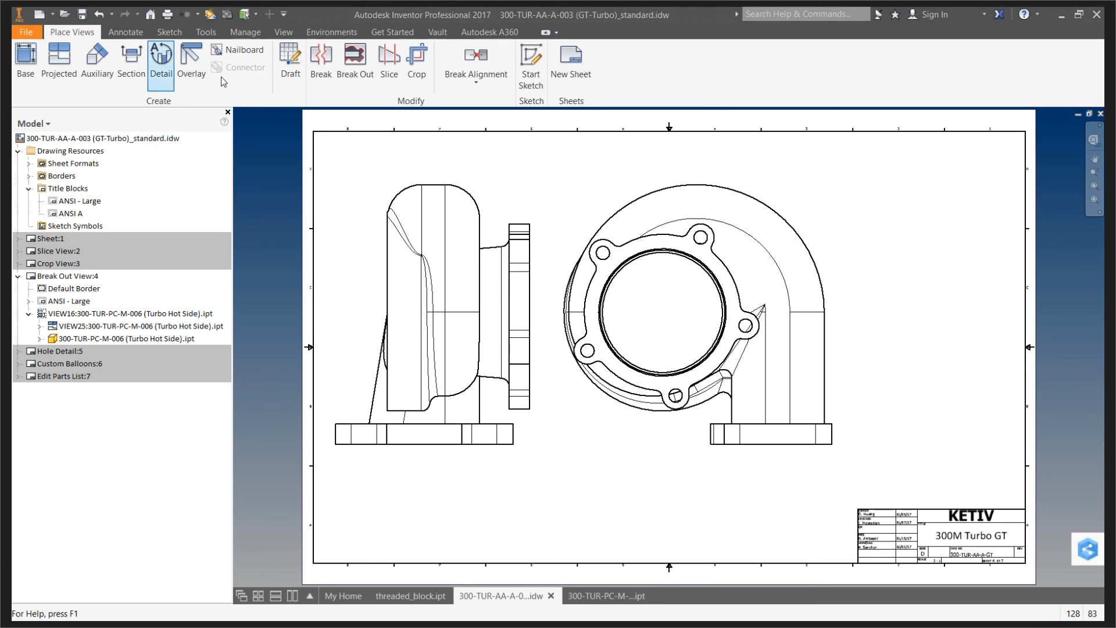
# Sketch a rectangle in the turbo housing's projected view, enclosing the upper-right portion of the scroll, and finish the sketch
pyautogui.click(669, 186)
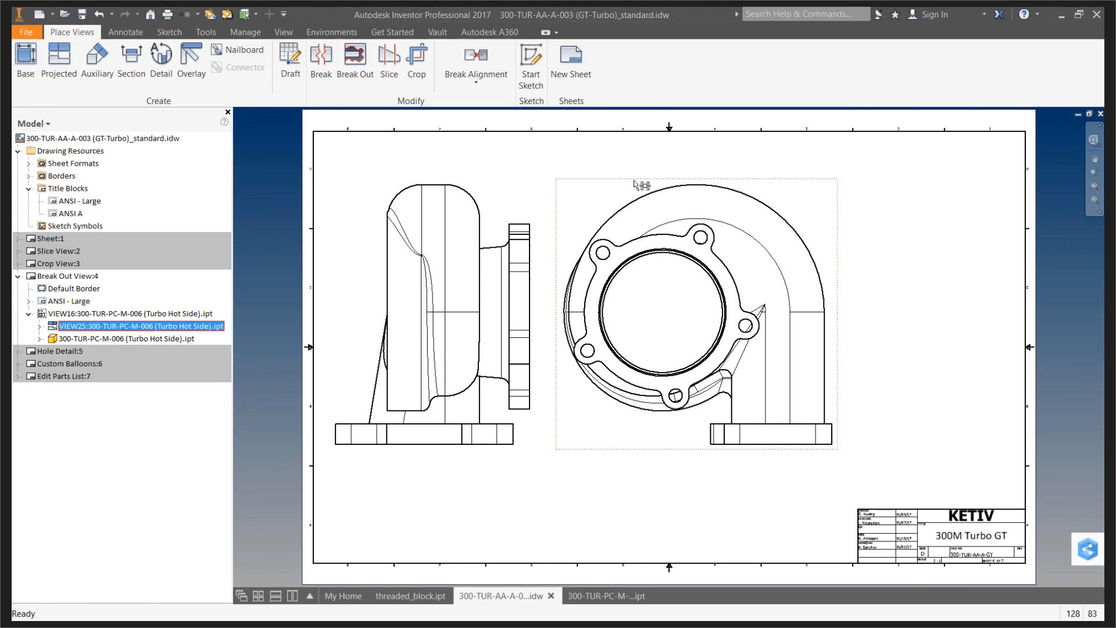
pyautogui.click(531, 70)
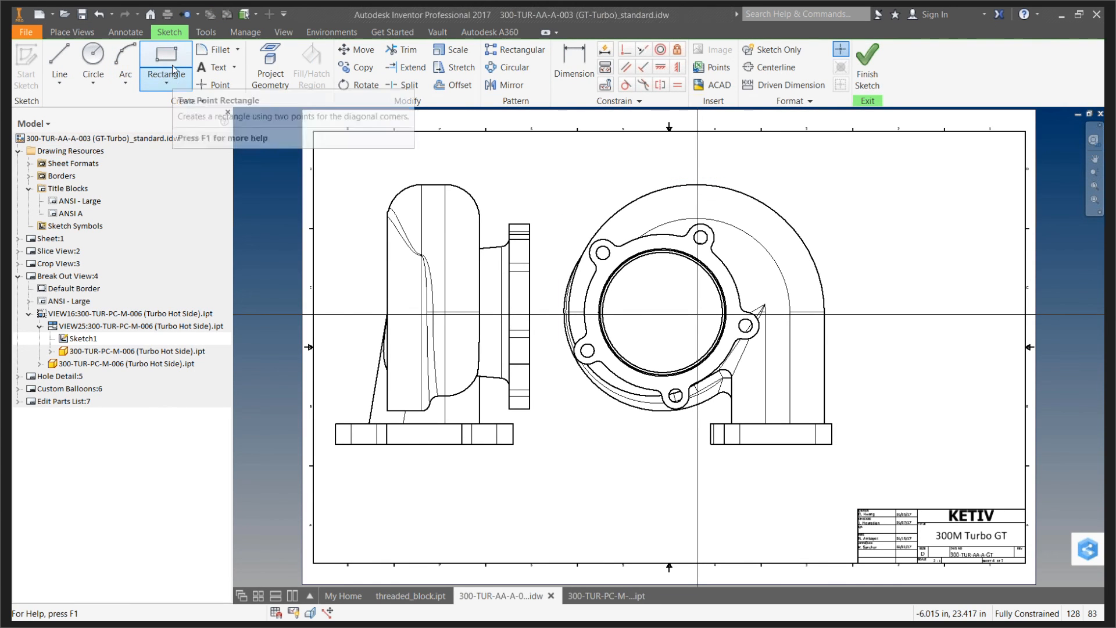
pyautogui.click(172, 68)
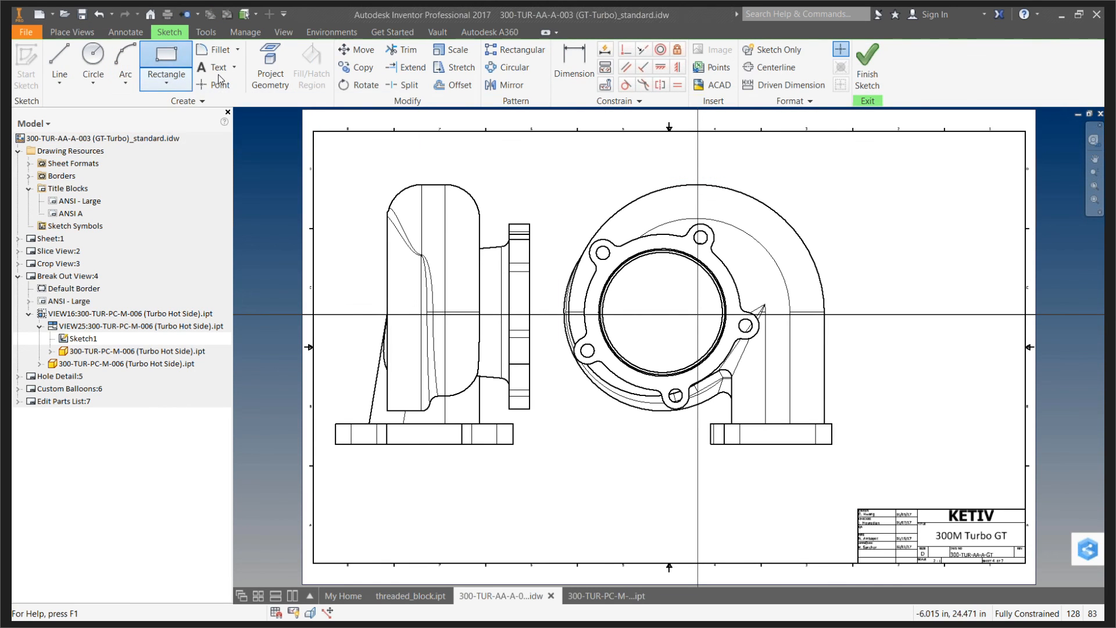
pyautogui.click(705, 176)
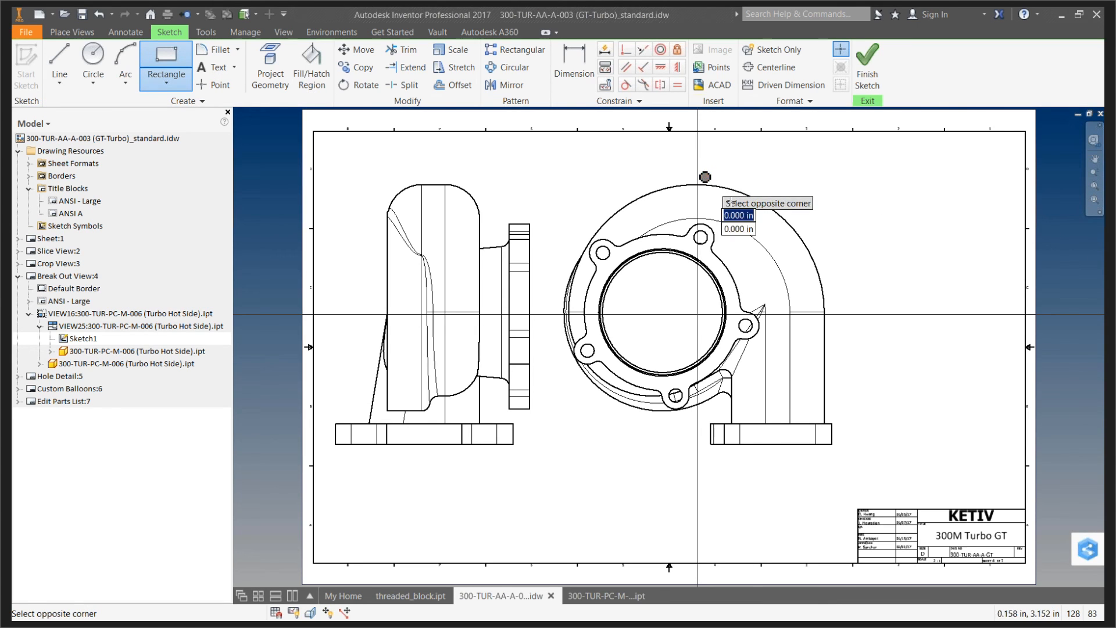
pyautogui.click(833, 285)
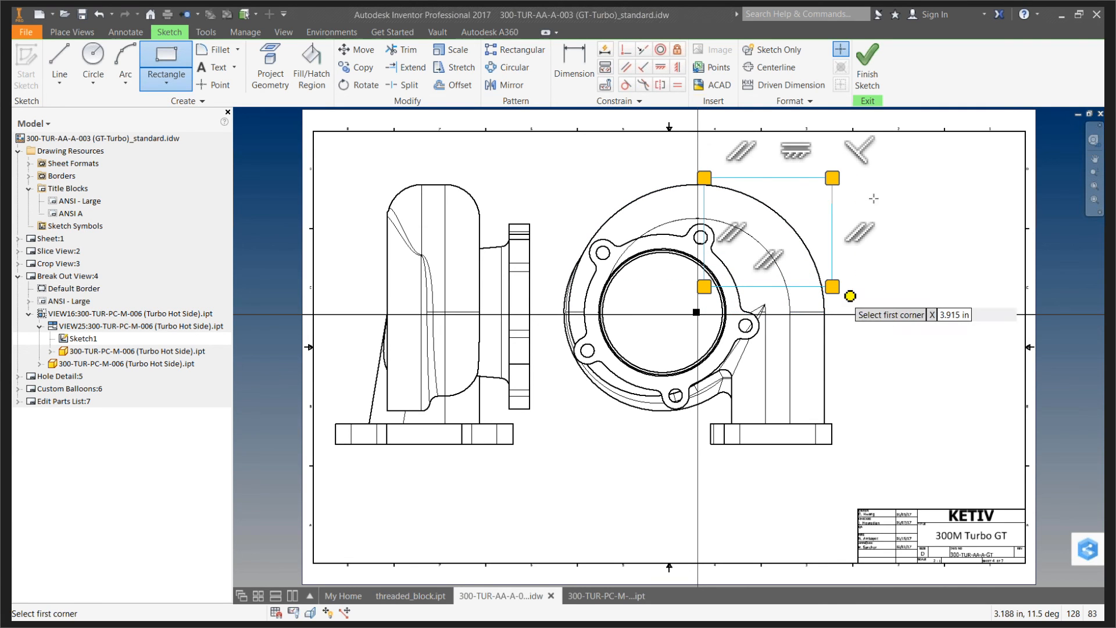
pyautogui.rightClick(912, 188)
pyautogui.click(959, 188)
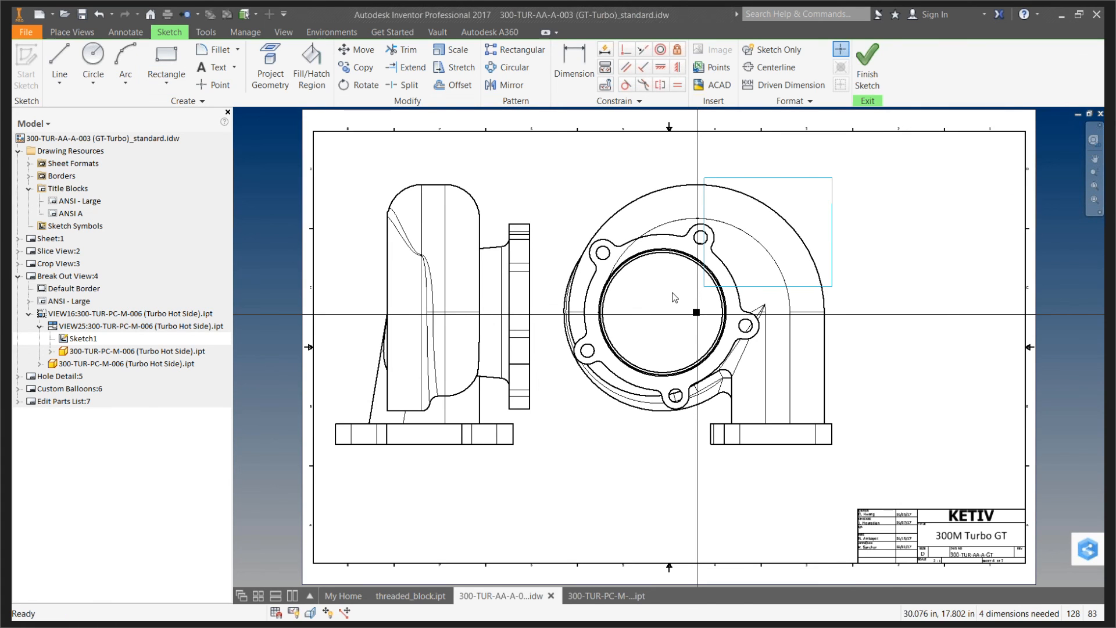
pyautogui.click(868, 75)
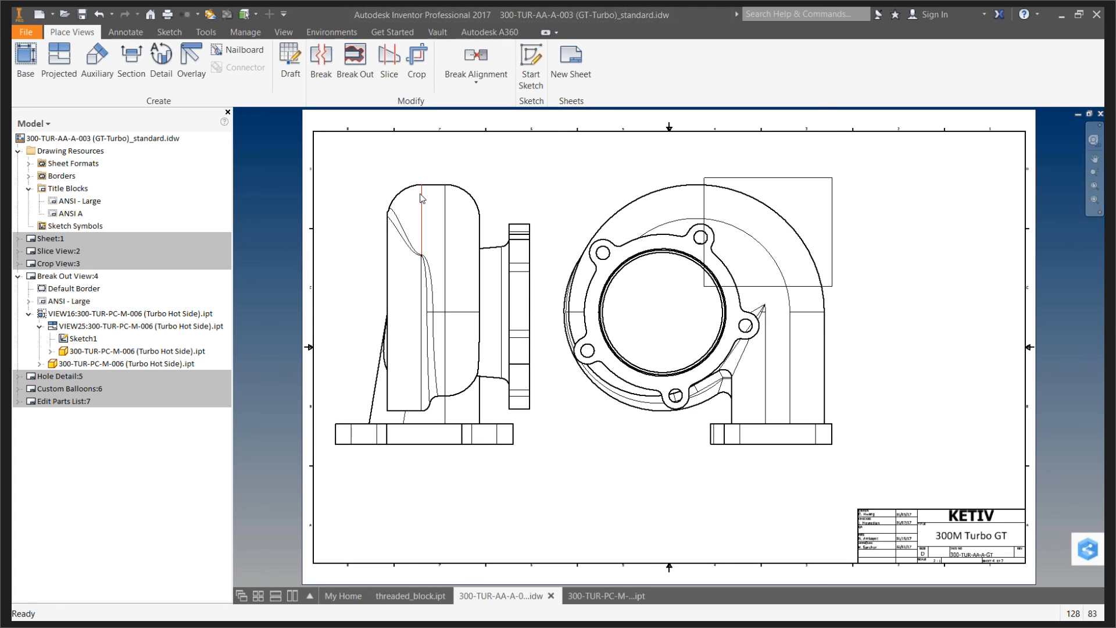
# Create a Break Out in the projected view using the rectangle as boundary, From Point on the flange's edge, with depth 2.5 in
pyautogui.click(359, 72)
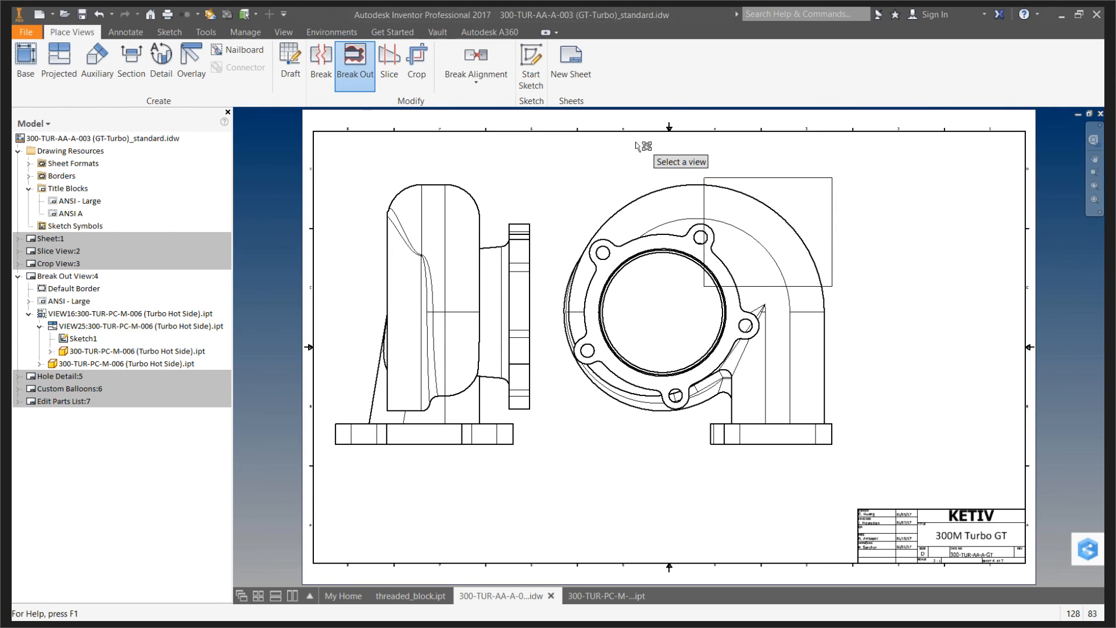
pyautogui.click(631, 181)
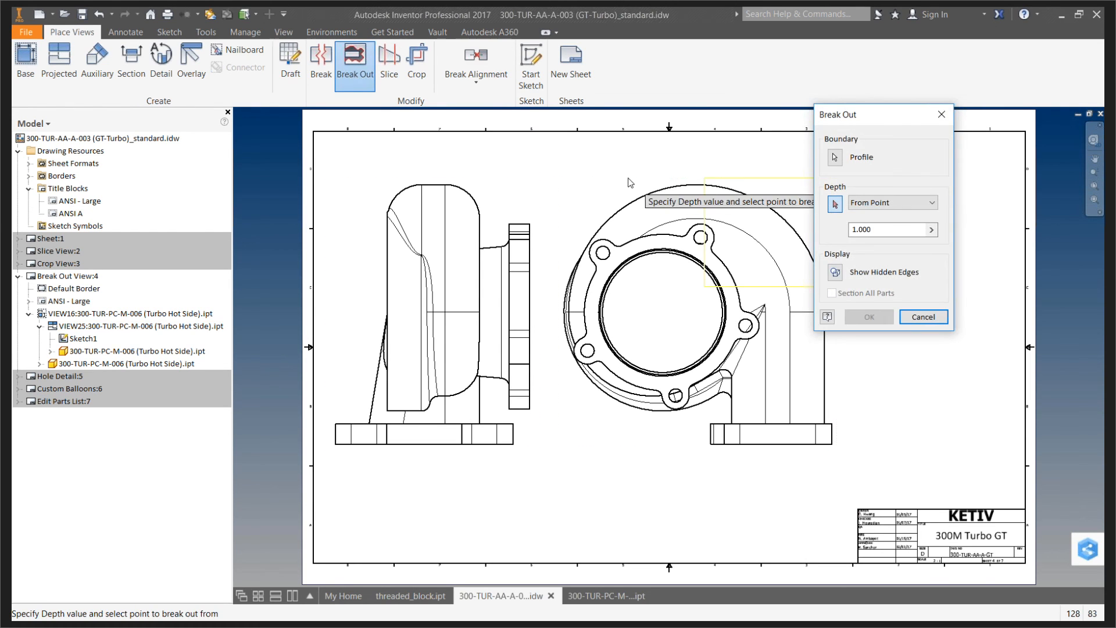
pyautogui.moveTo(885, 117); pyautogui.dragTo(467, 109)
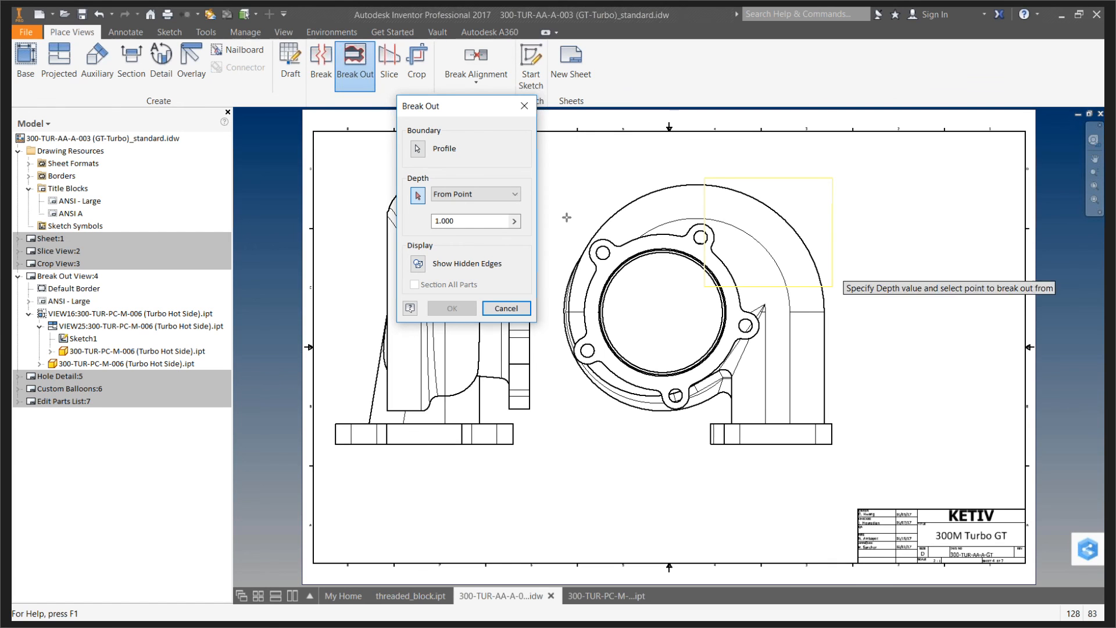
pyautogui.click(418, 197)
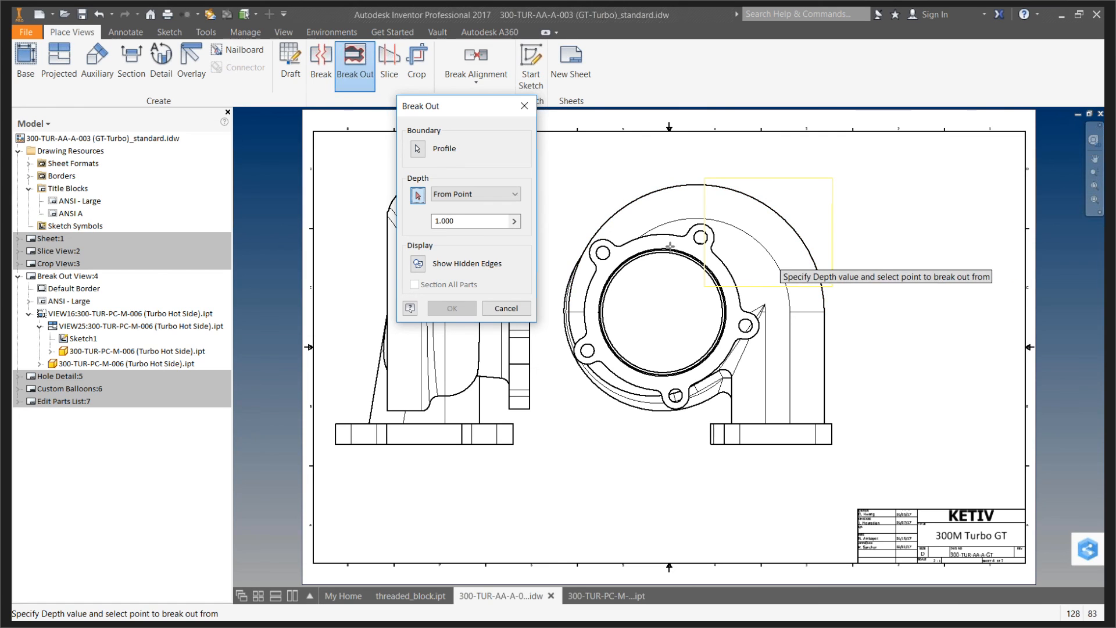
pyautogui.click(724, 270)
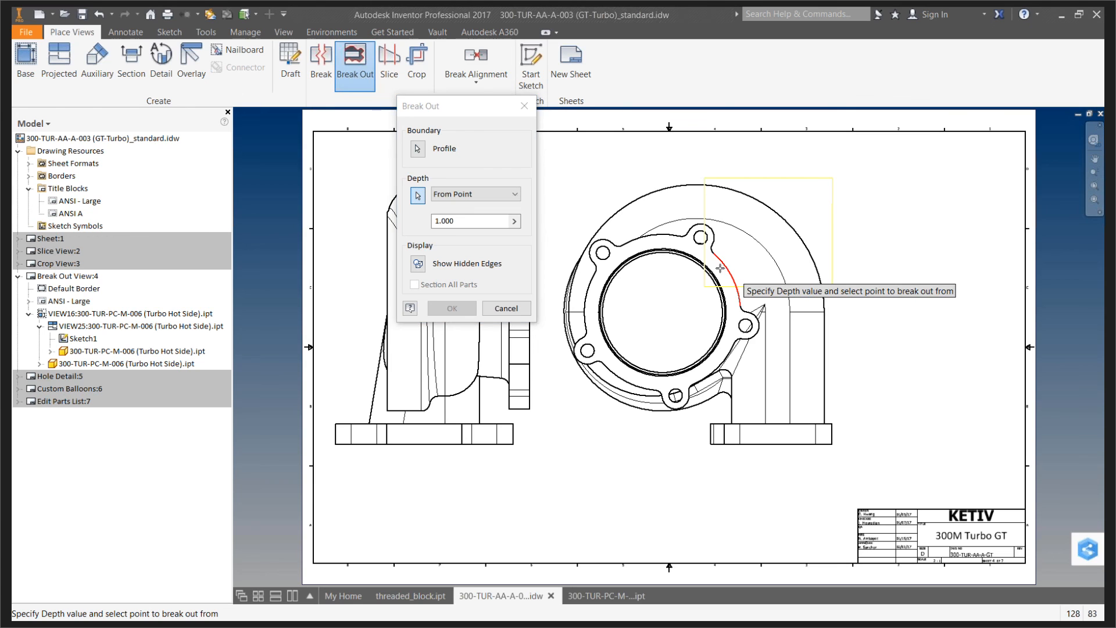
pyautogui.click(450, 235)
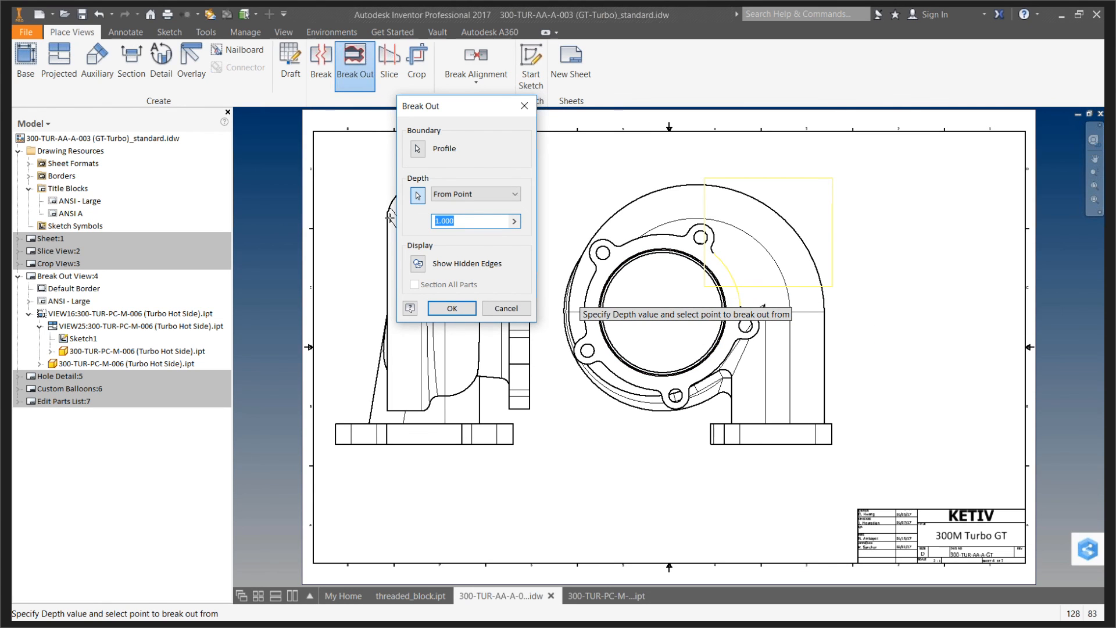
pyautogui.write('2.5 in')
pyautogui.click(452, 308)
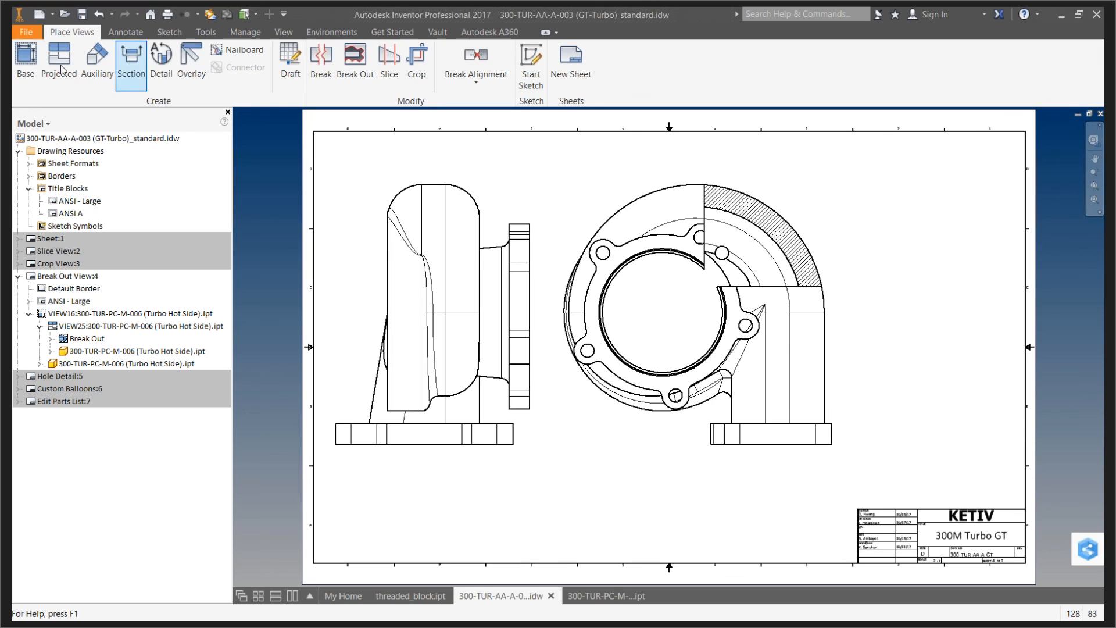
# Create a projected view from the broken-out housing view, placed to its left near the sheet's edge
pyautogui.click(57, 65)
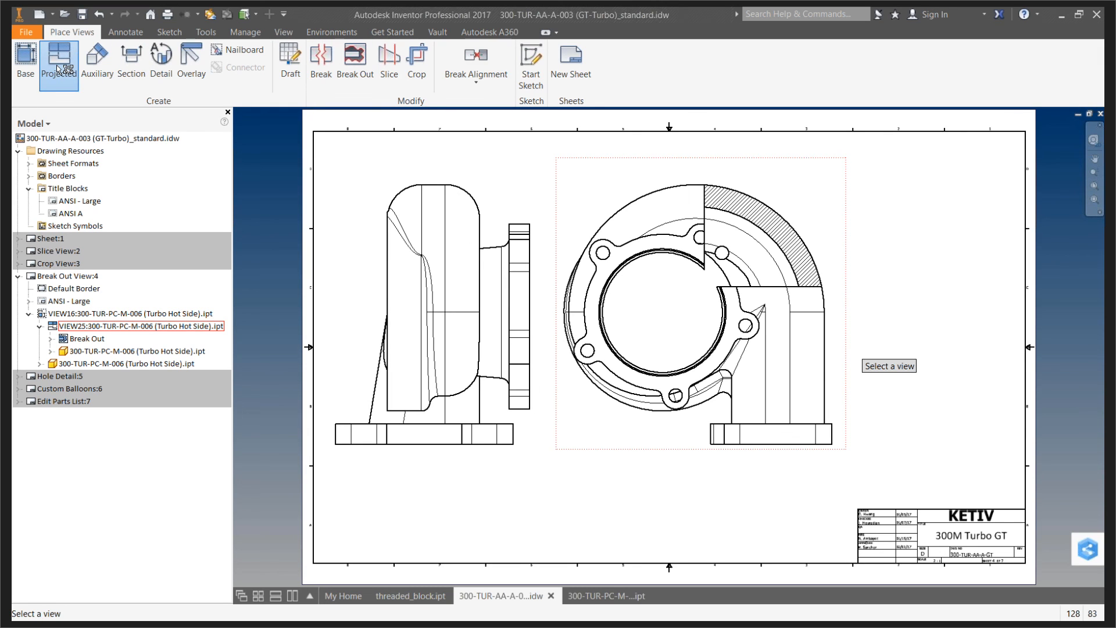
pyautogui.click(844, 341)
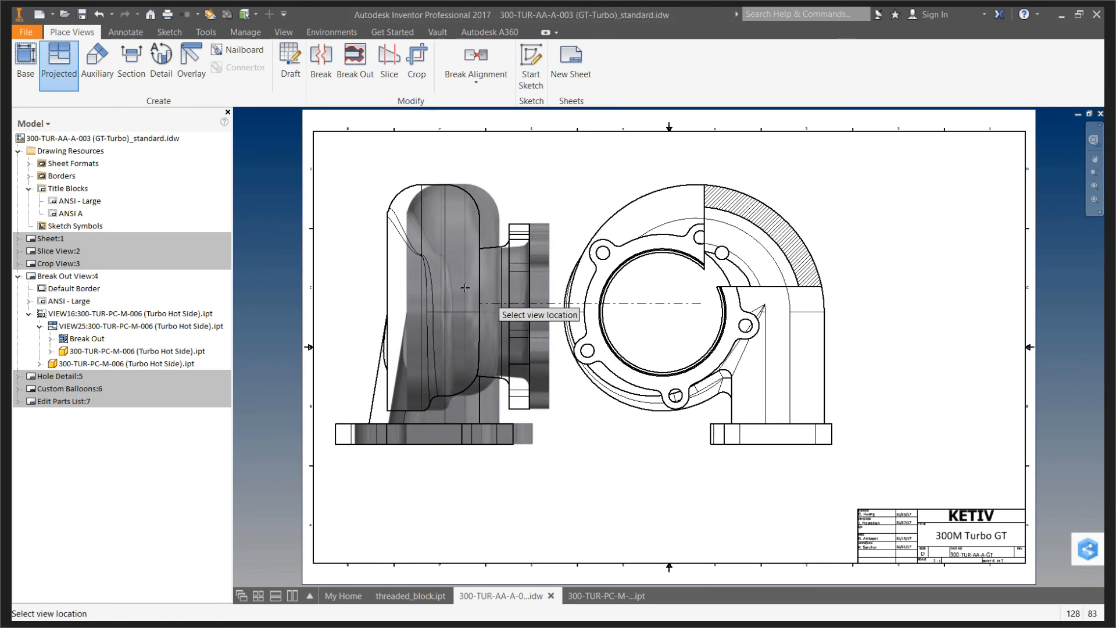
pyautogui.click(317, 278)
pyautogui.rightClick(515, 286)
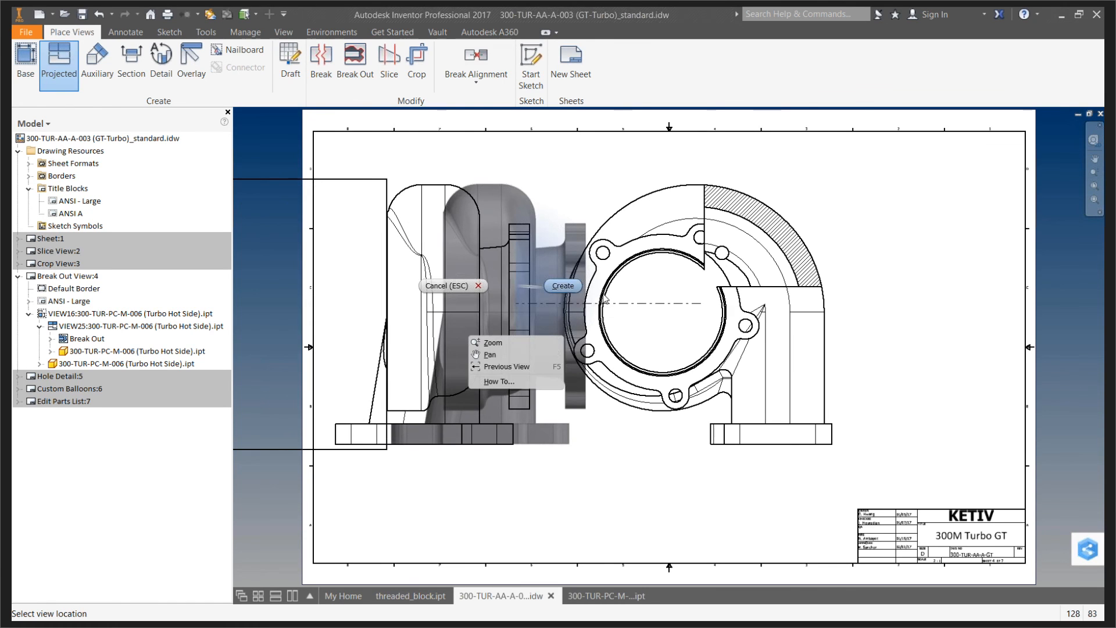
pyautogui.click(564, 289)
pyautogui.scroll(3, 569, 191)
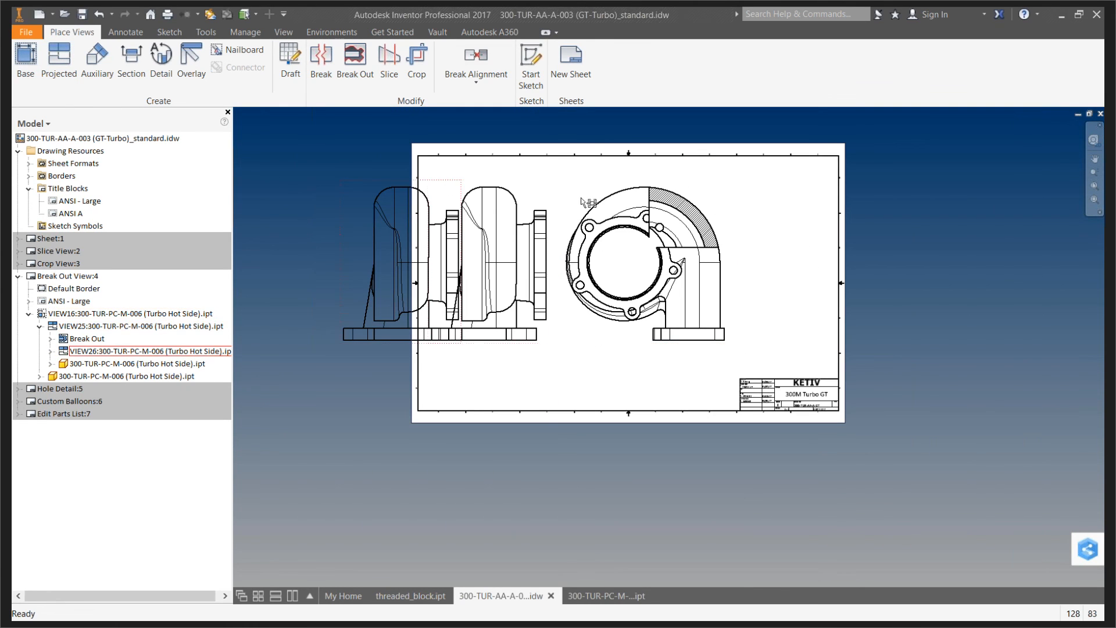
pyautogui.click(441, 182)
pyautogui.press('Delete')
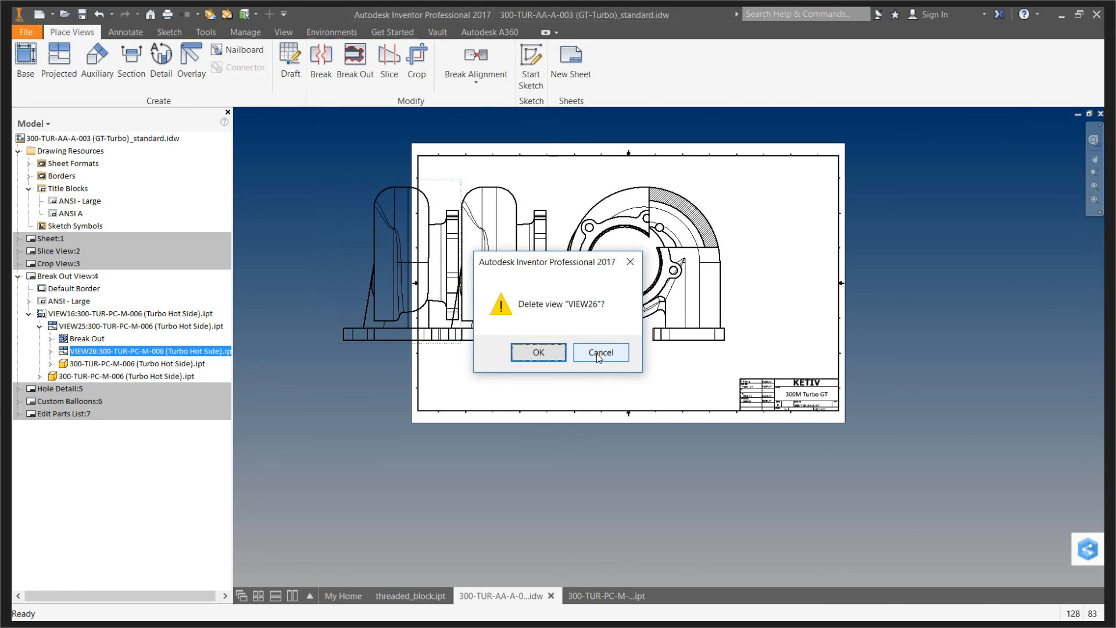
pyautogui.click(599, 354)
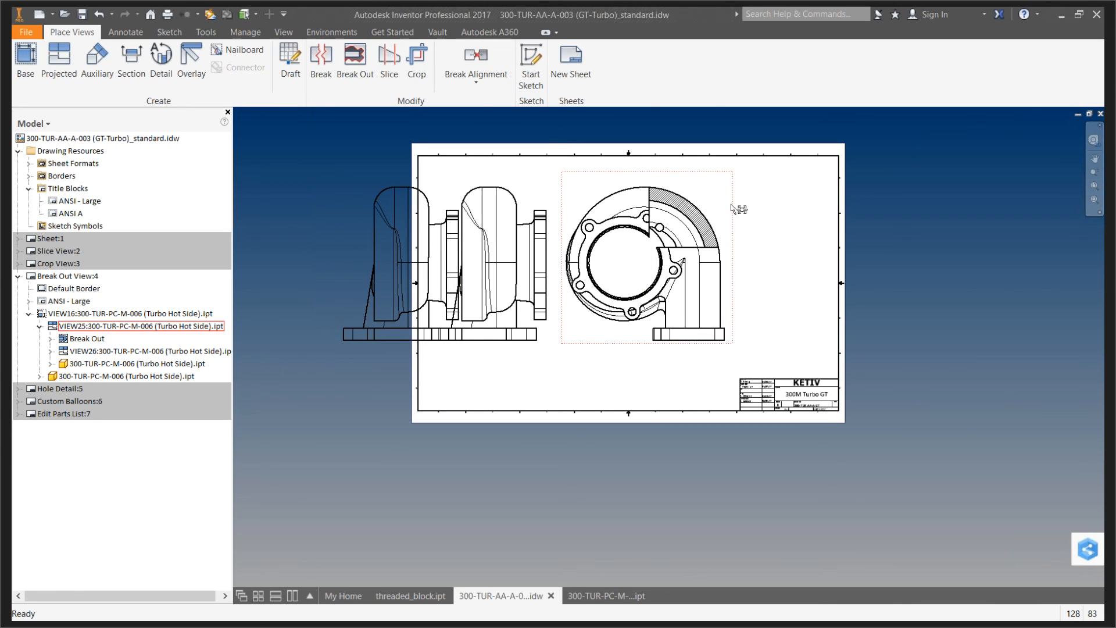
# Create an isometric projected view of the broken-out housing, placed diagonally above and to the right of it
pyautogui.rightClick(733, 204)
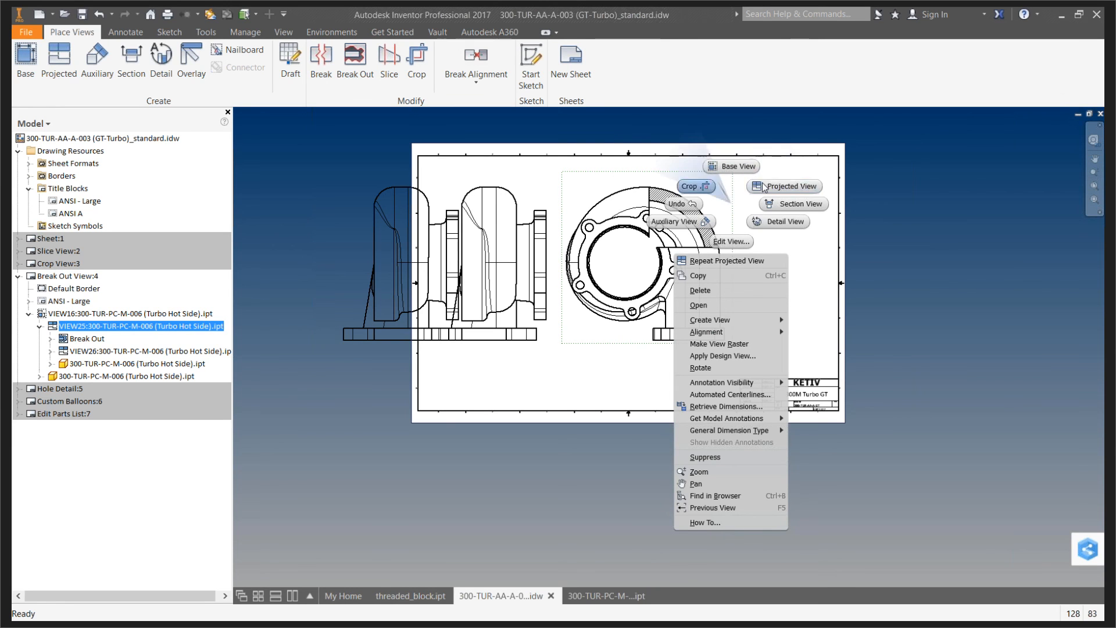
pyautogui.click(763, 186)
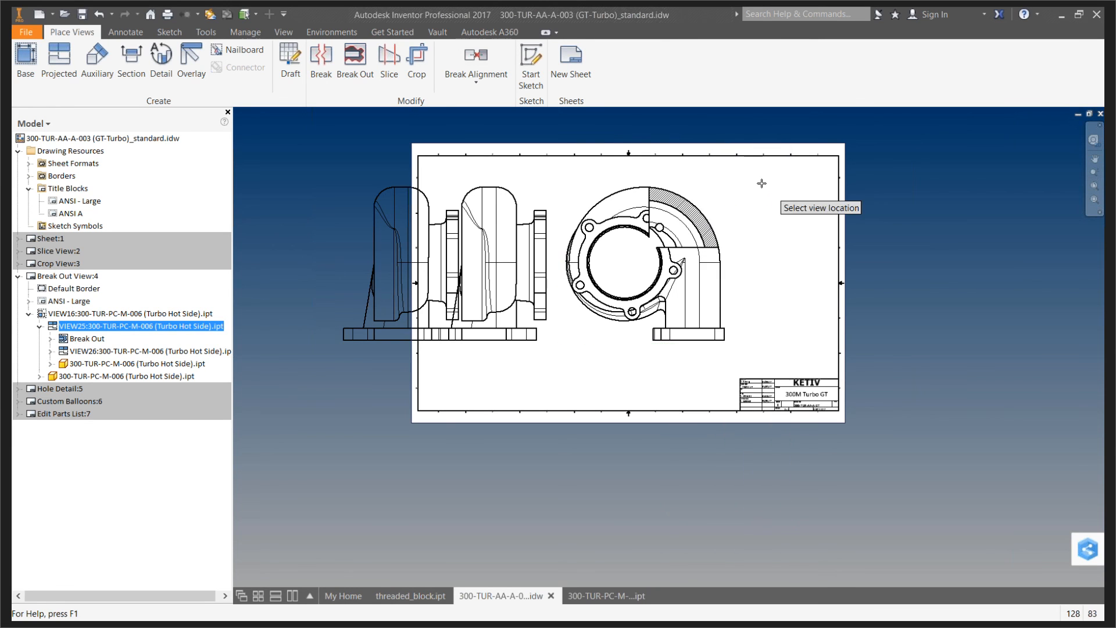
pyautogui.click(794, 168)
pyautogui.rightClick(768, 269)
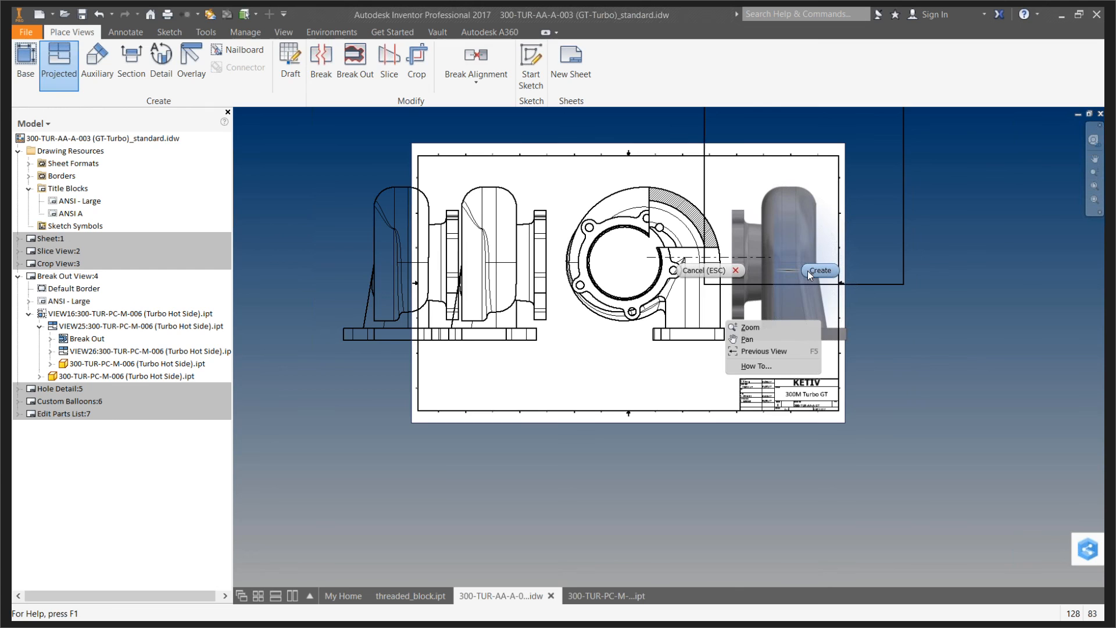
pyautogui.click(807, 270)
# Shift the broken-out view to the left and move the isometric view down onto the sheet's upper right area
pyautogui.scroll(4, 675, 257)
pyautogui.scroll(-5, 723, 230)
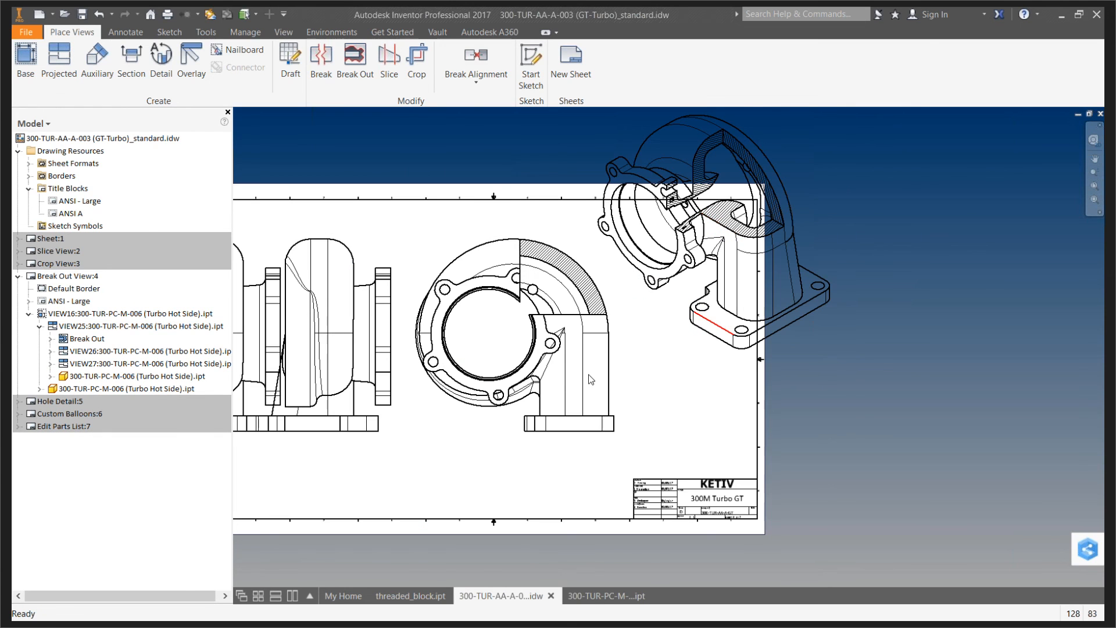
pyautogui.click(479, 430)
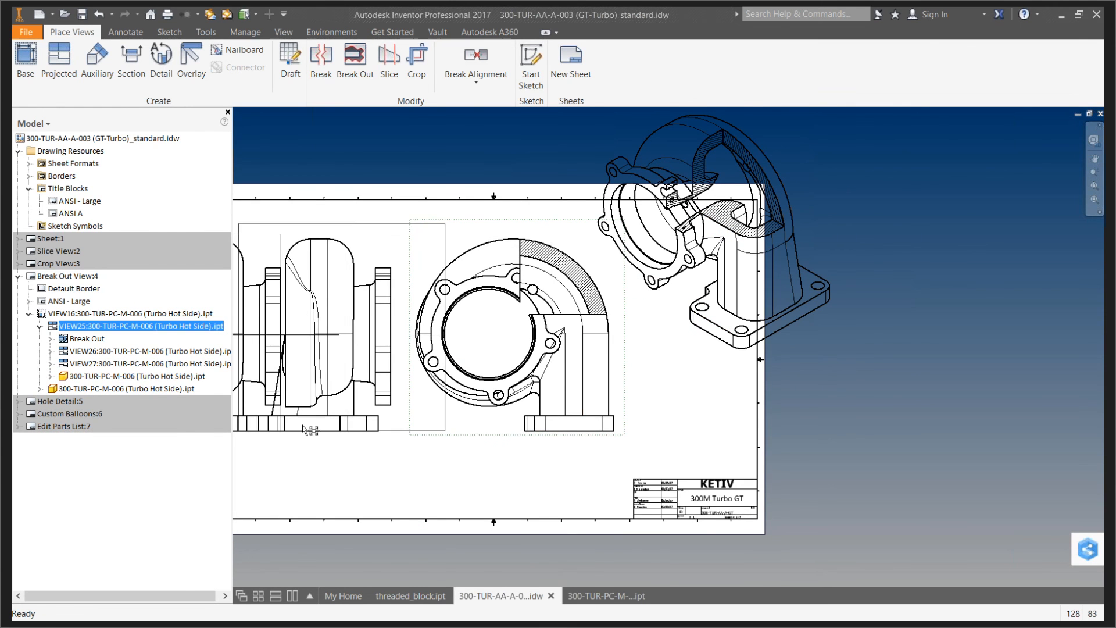
pyautogui.moveTo(303, 425); pyautogui.dragTo(257, 425)
pyautogui.moveTo(690, 353); pyautogui.dragTo(540, 471)
pyautogui.scroll(-4, 554, 286)
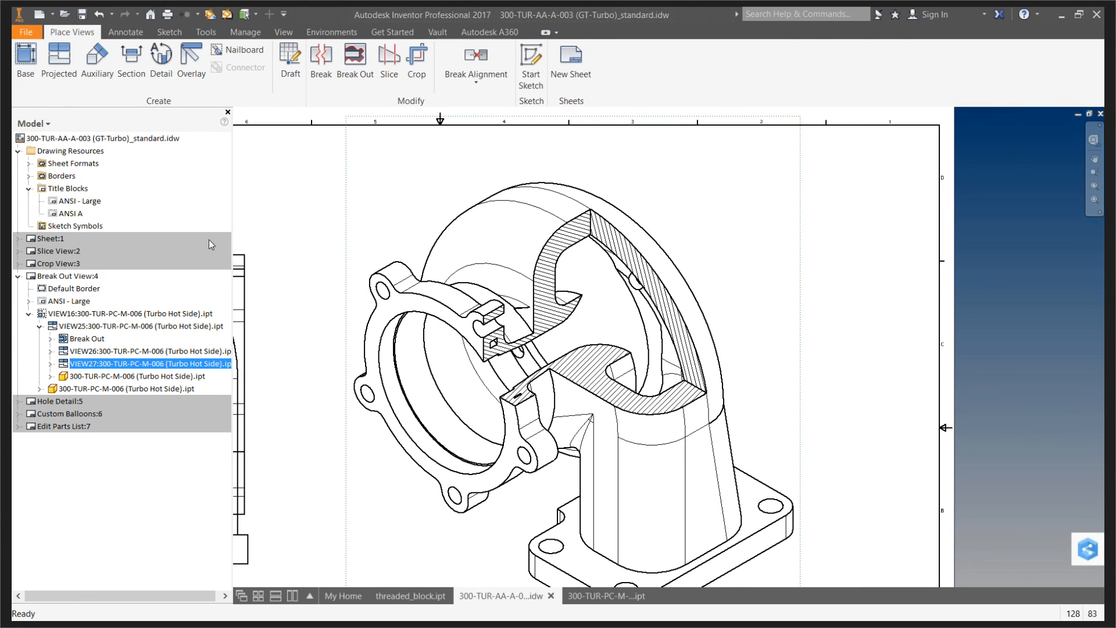
# Collapse the Break Out View:4 sheet in the browser and activate the Hole Detail:5 sheet with the threaded block view
pyautogui.click(18, 276)
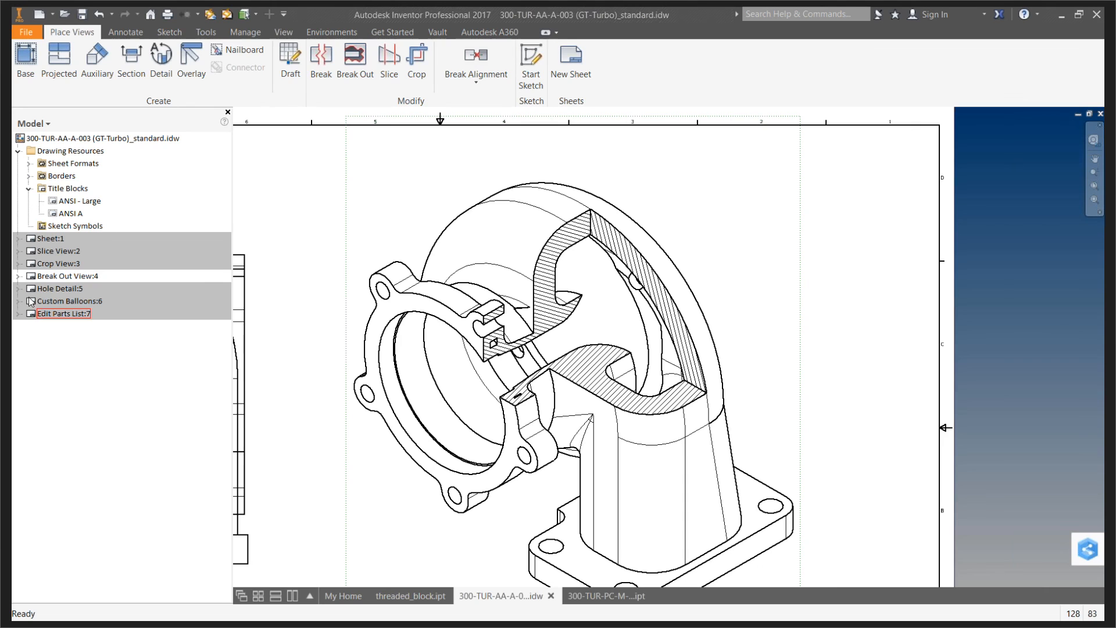
pyautogui.click(30, 301)
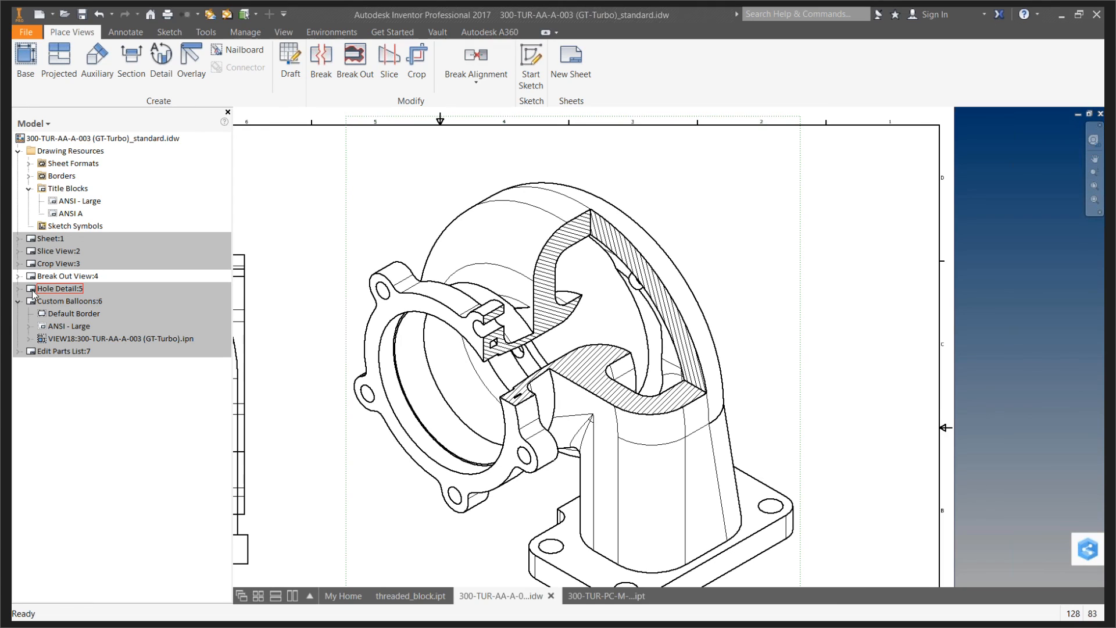
pyautogui.doubleClick(33, 290)
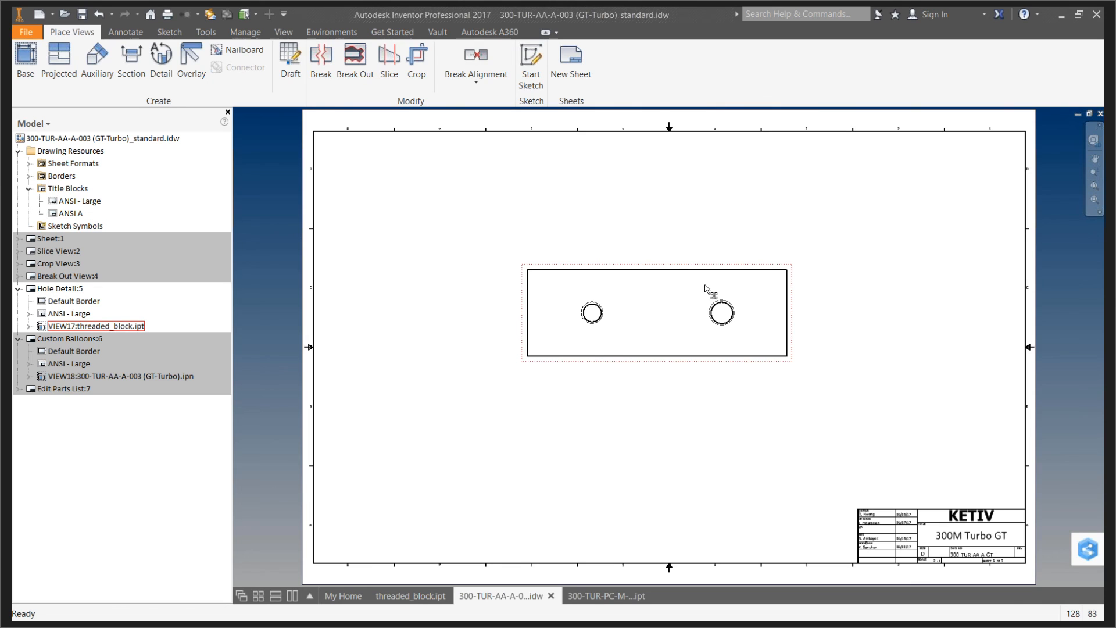
pyautogui.scroll(-3, 674, 267)
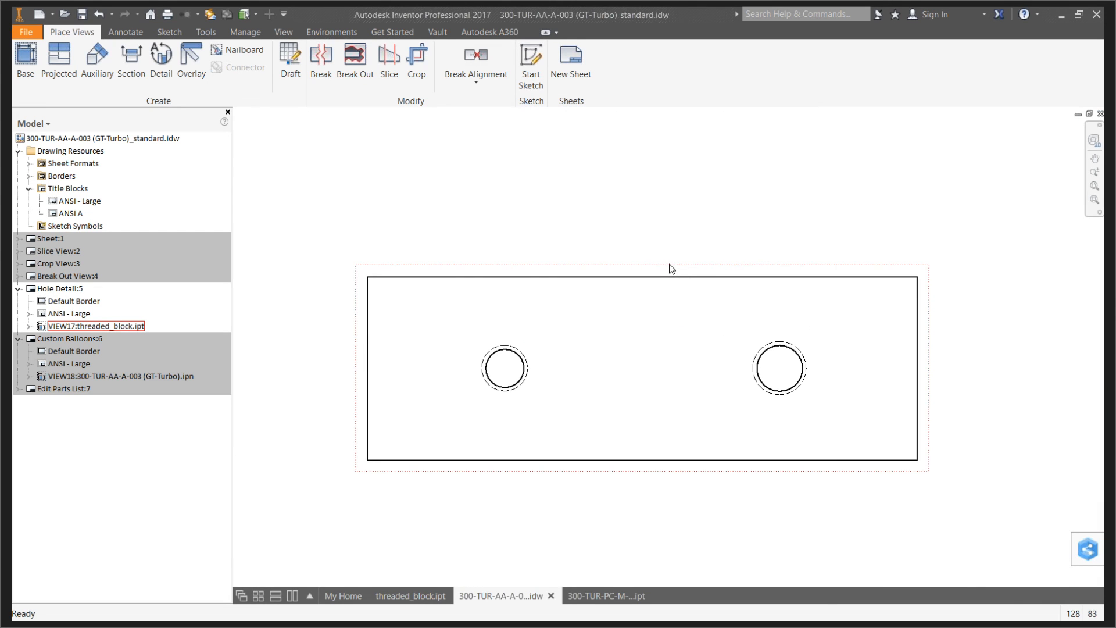
# Add diameter dimensions to both holes of the threaded block view, placing each one below the block's lower edge
pyautogui.click(125, 33)
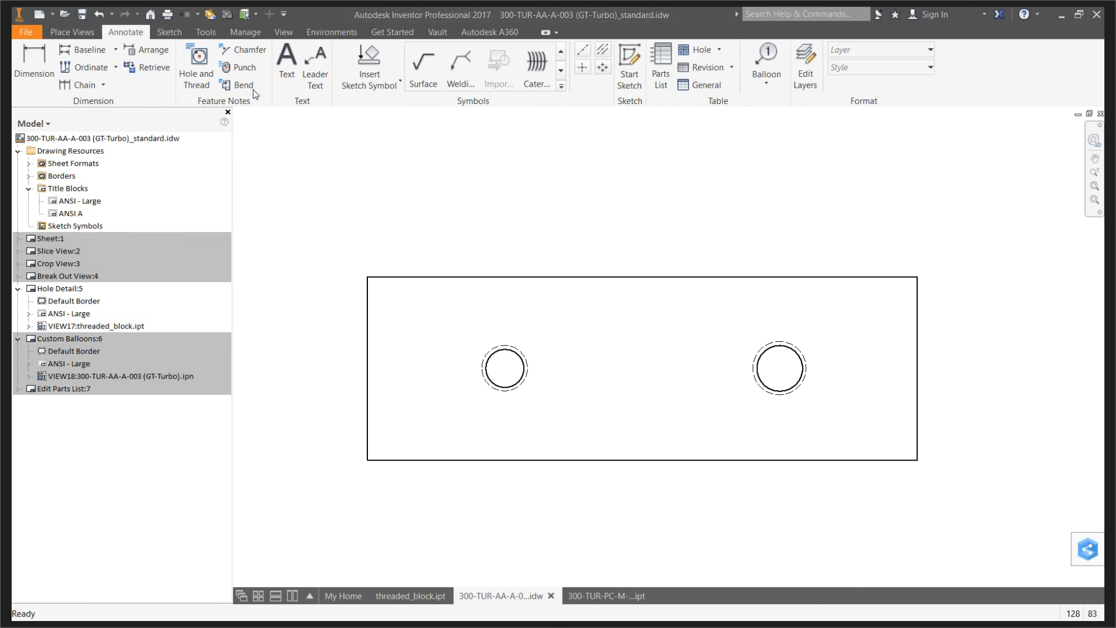
pyautogui.click(42, 72)
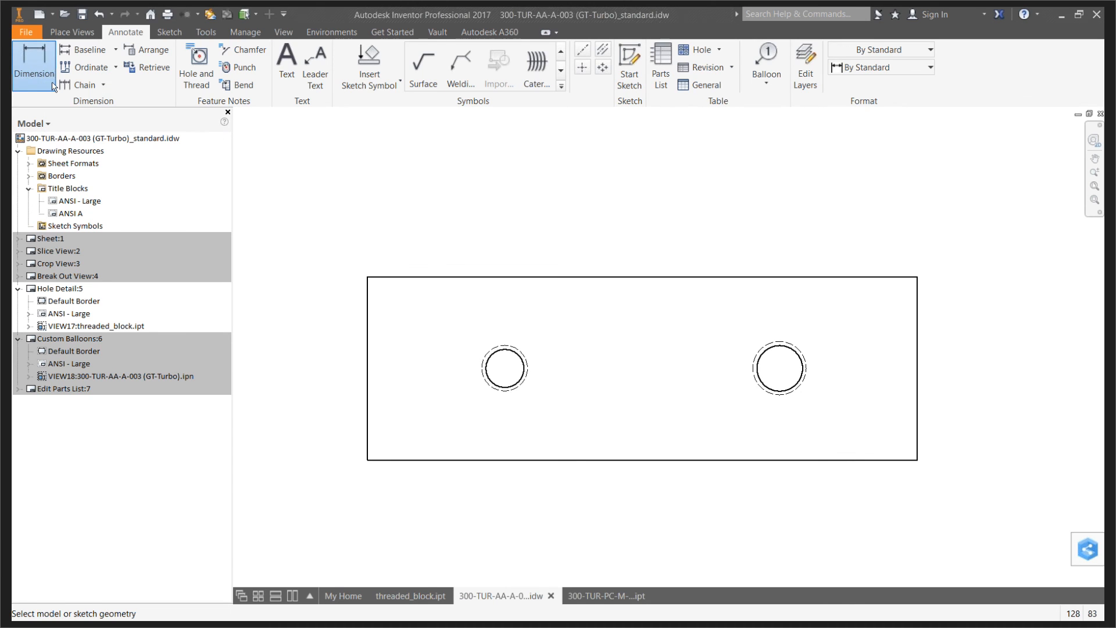
pyautogui.click(499, 385)
pyautogui.click(445, 505)
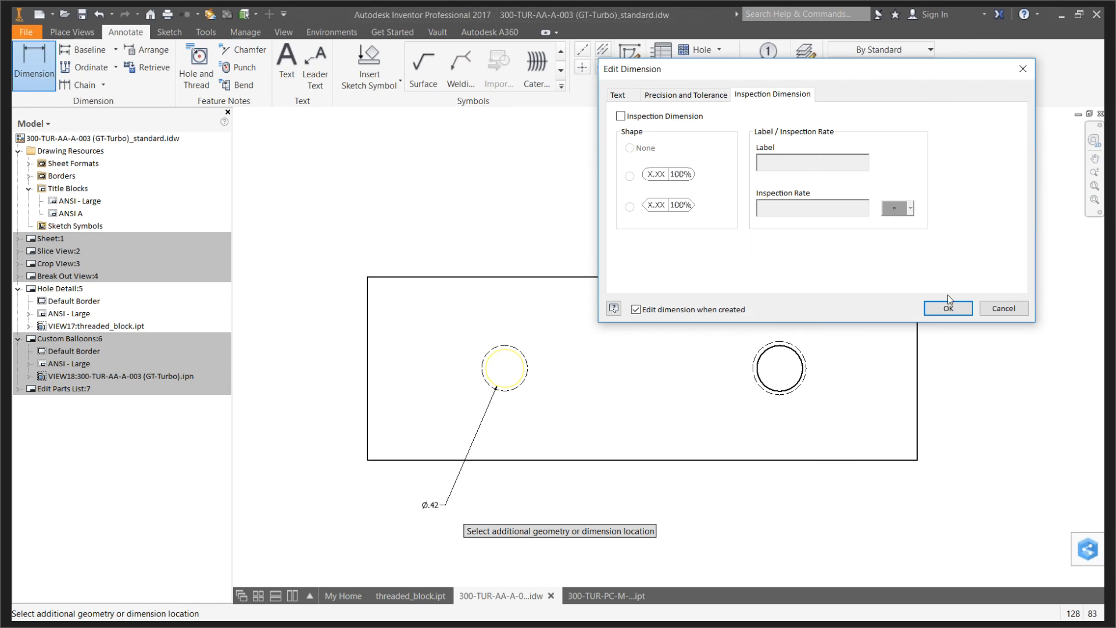
pyautogui.click(948, 309)
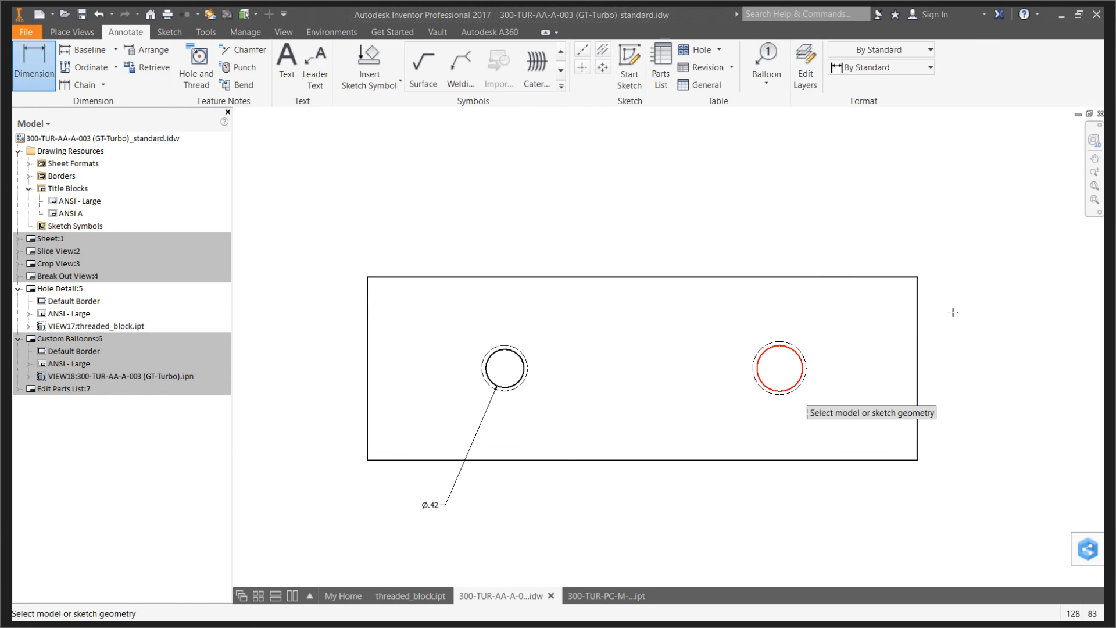
pyautogui.click(790, 390)
pyautogui.click(741, 510)
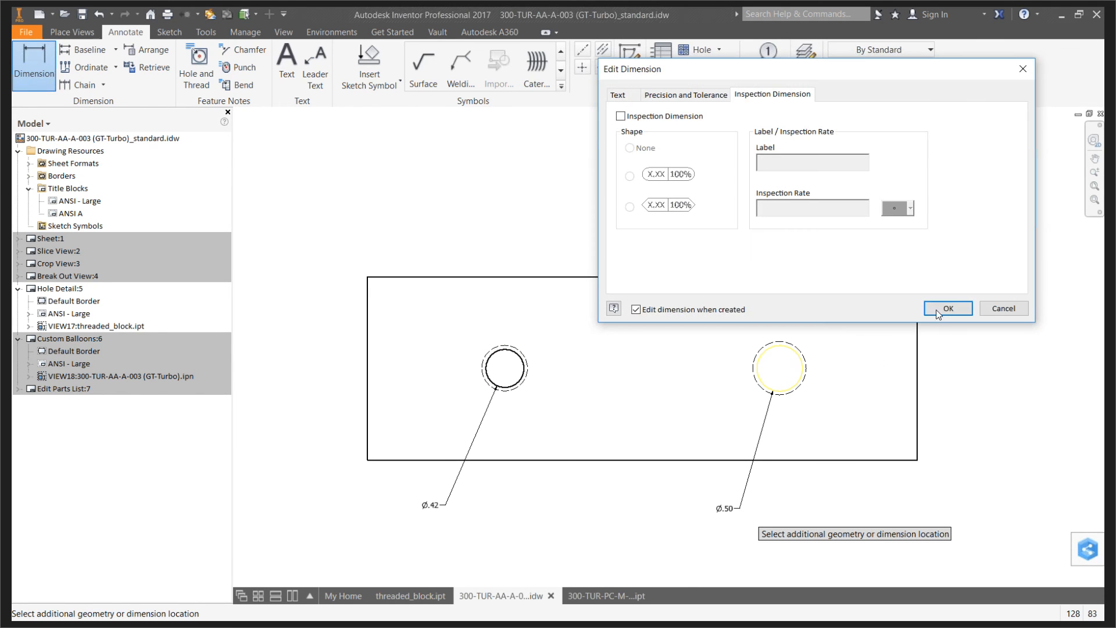
pyautogui.click(941, 312)
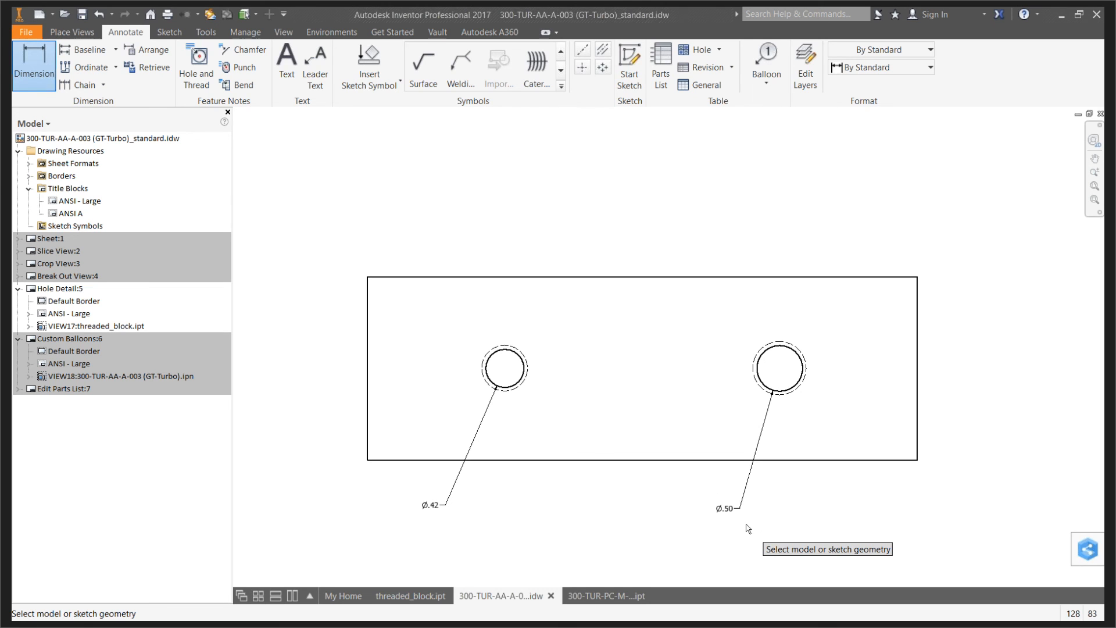
# Add hole and thread notes to the left hole's thread edge and to the right hole, placed above the block
pyautogui.click(200, 60)
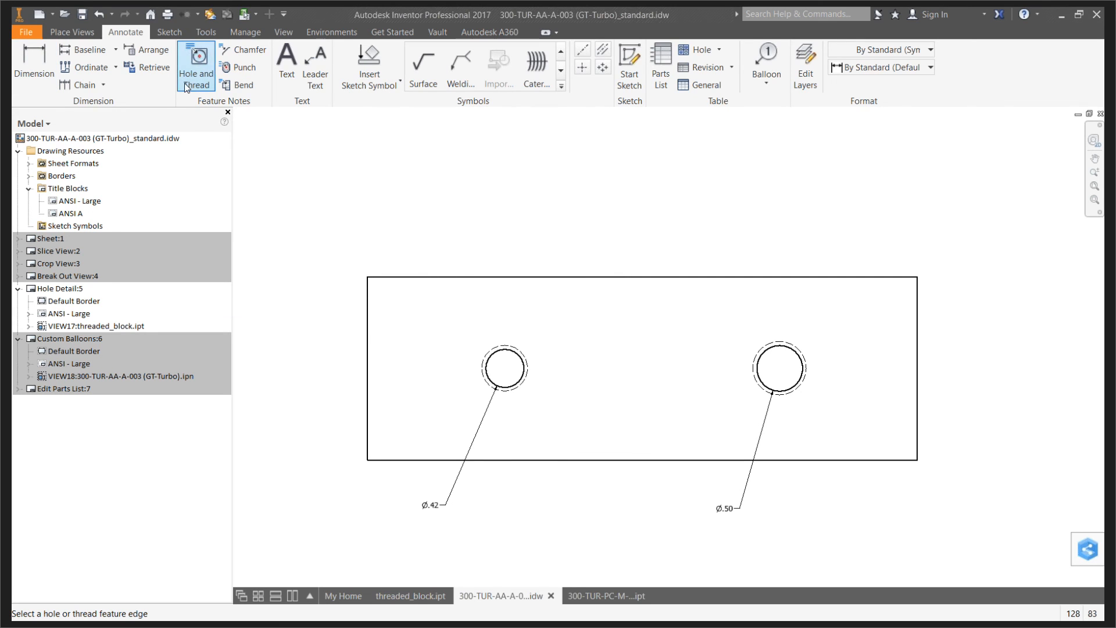
pyautogui.click(511, 345)
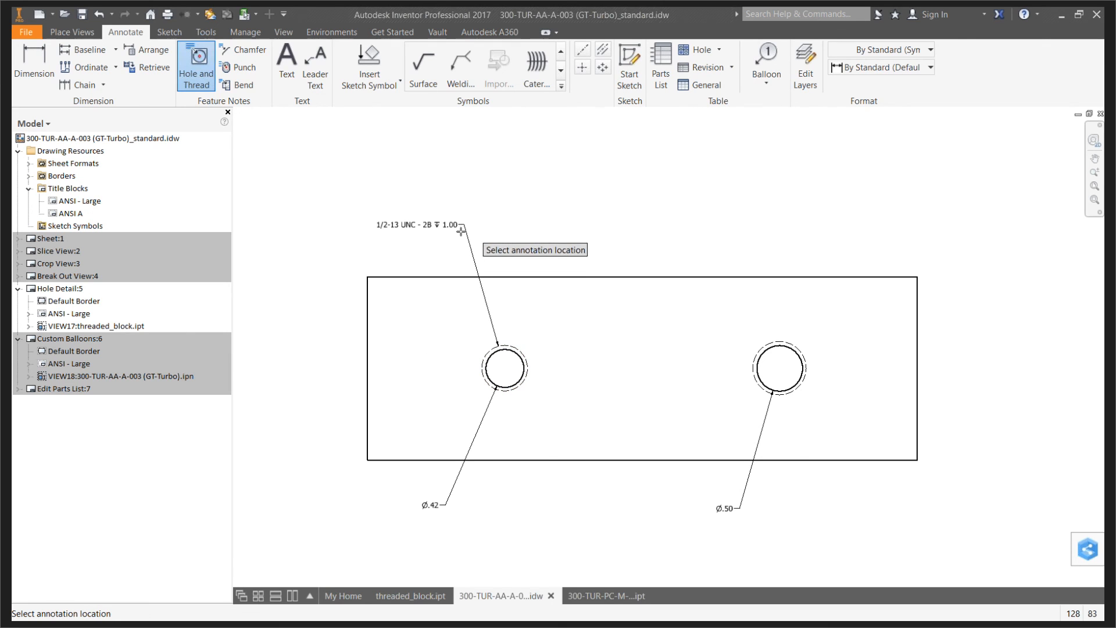
pyautogui.click(461, 231)
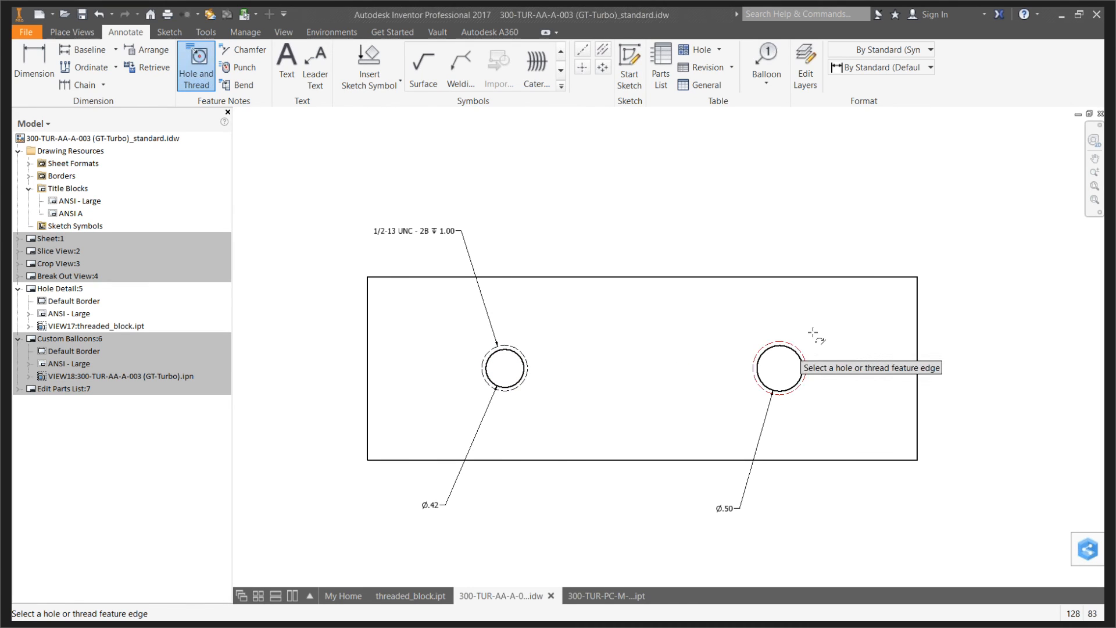
pyautogui.click(780, 343)
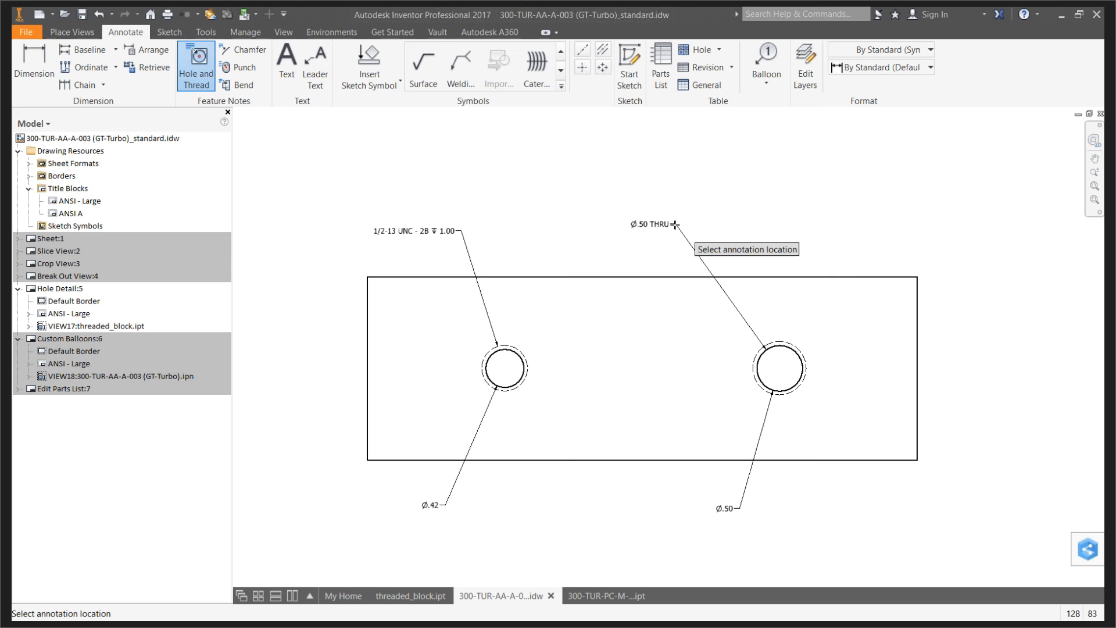
pyautogui.click(675, 225)
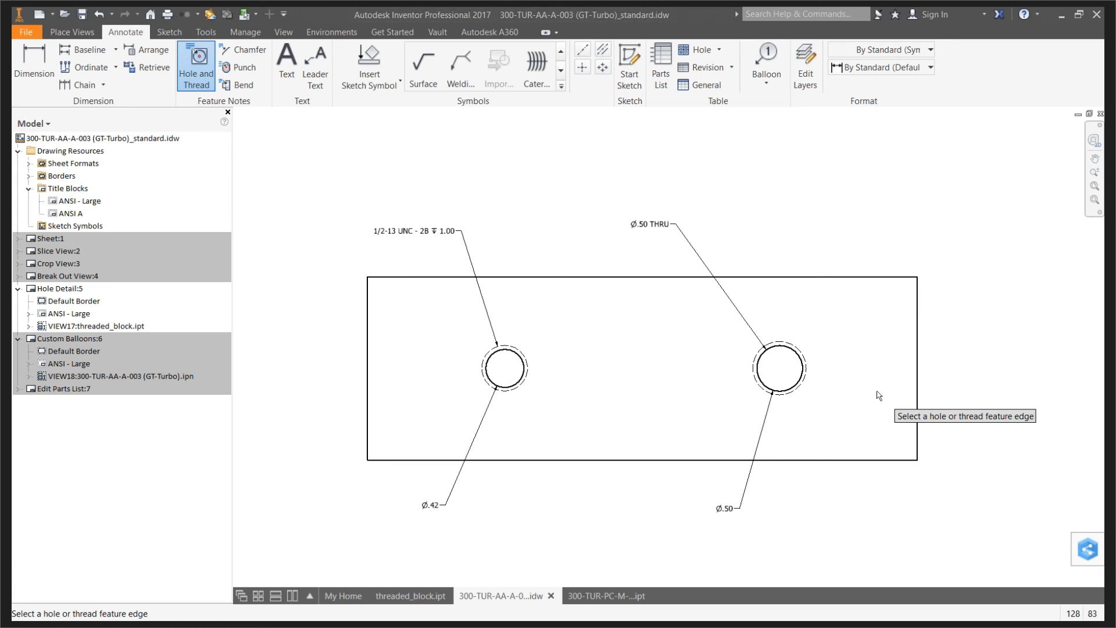
pyautogui.press('Escape')
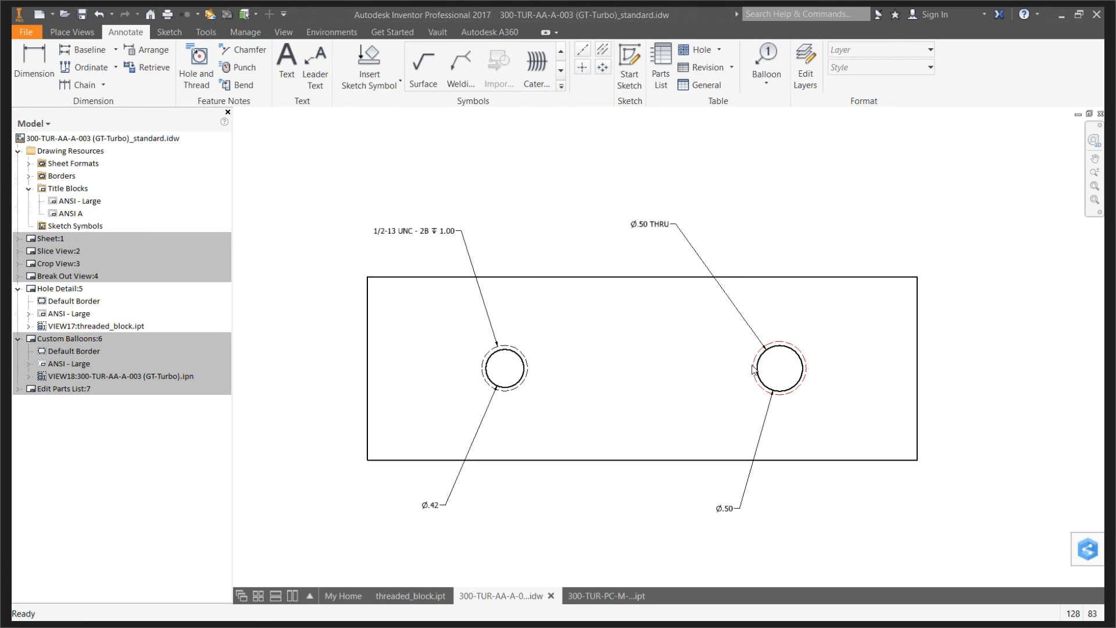
# Switch to threaded_block.ipt, look at the block from the top and inspect the sketch behind Hole1
pyautogui.click(410, 595)
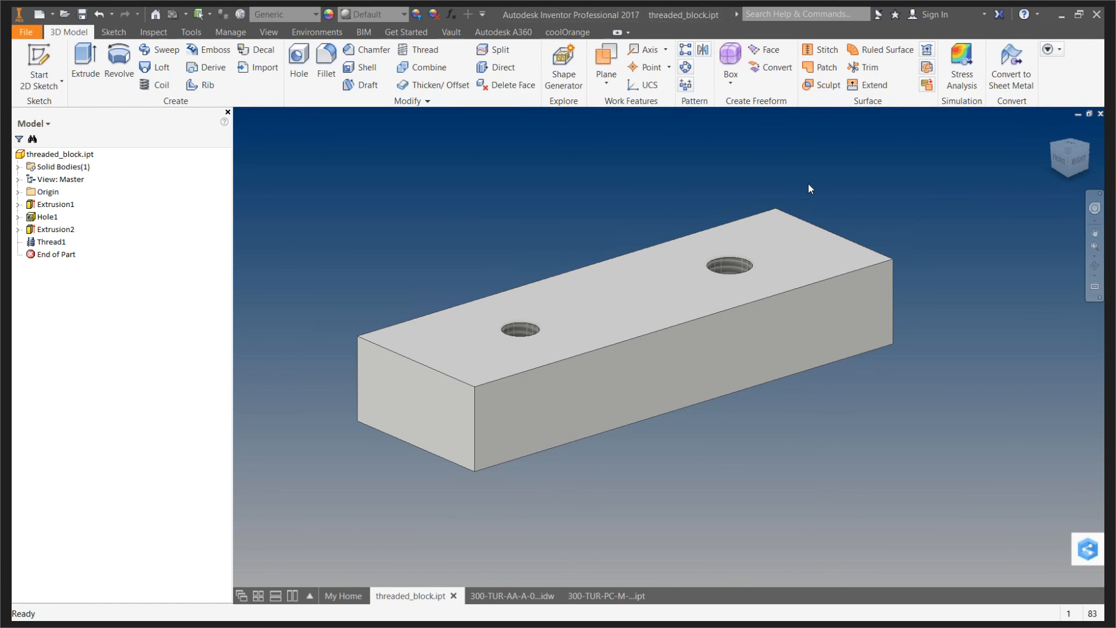
pyautogui.click(1072, 150)
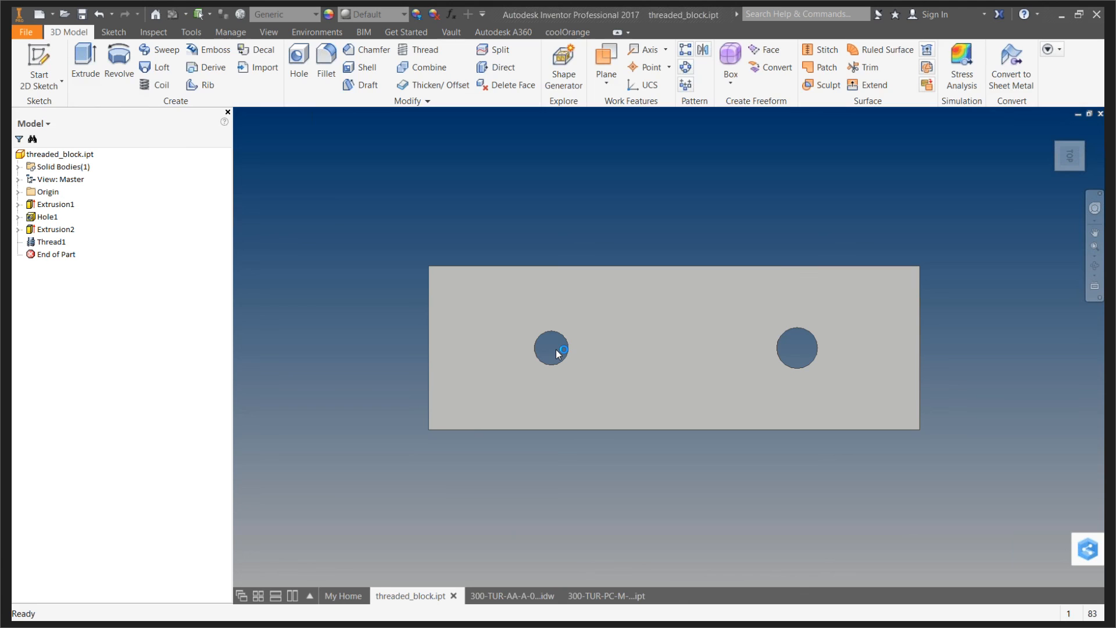
pyautogui.click(45, 217)
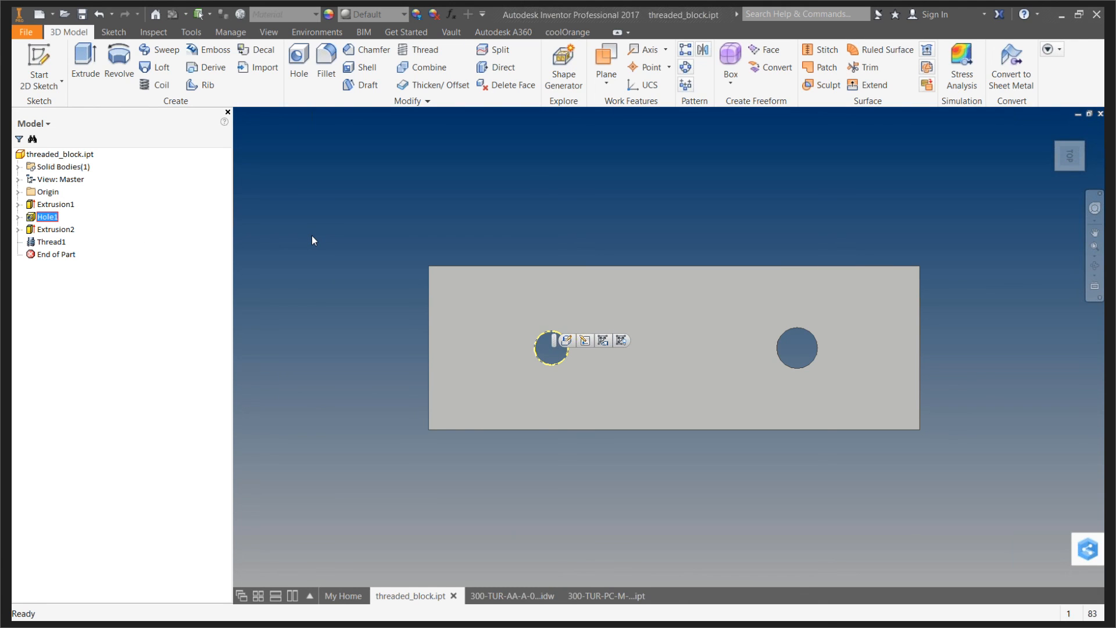
pyautogui.click(18, 217)
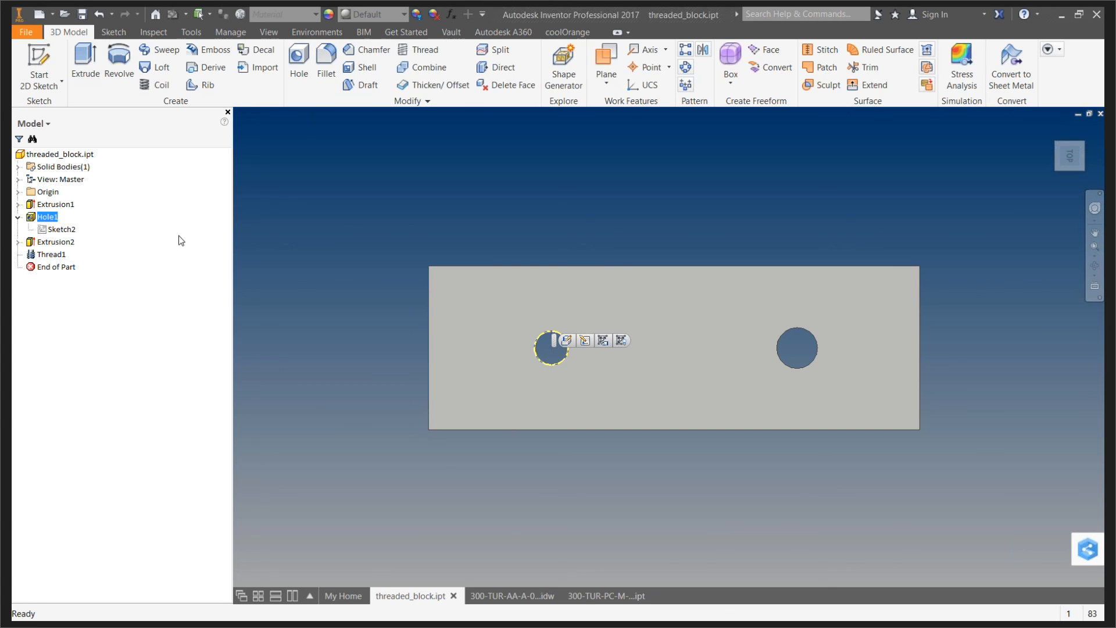
pyautogui.rightClick(53, 221)
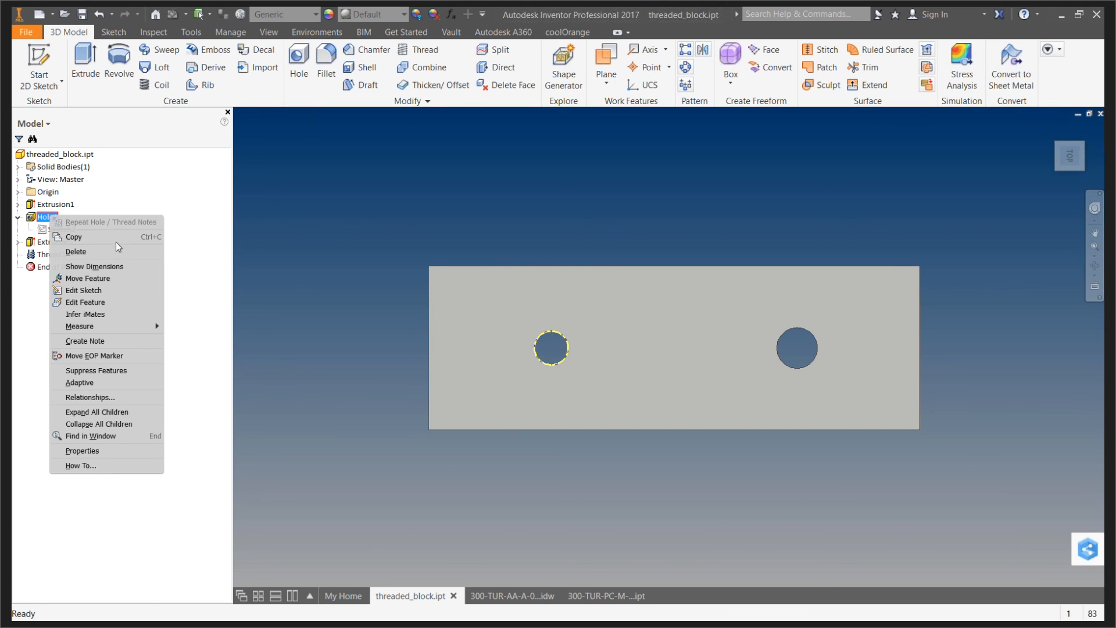
pyautogui.click(103, 293)
pyautogui.click(981, 64)
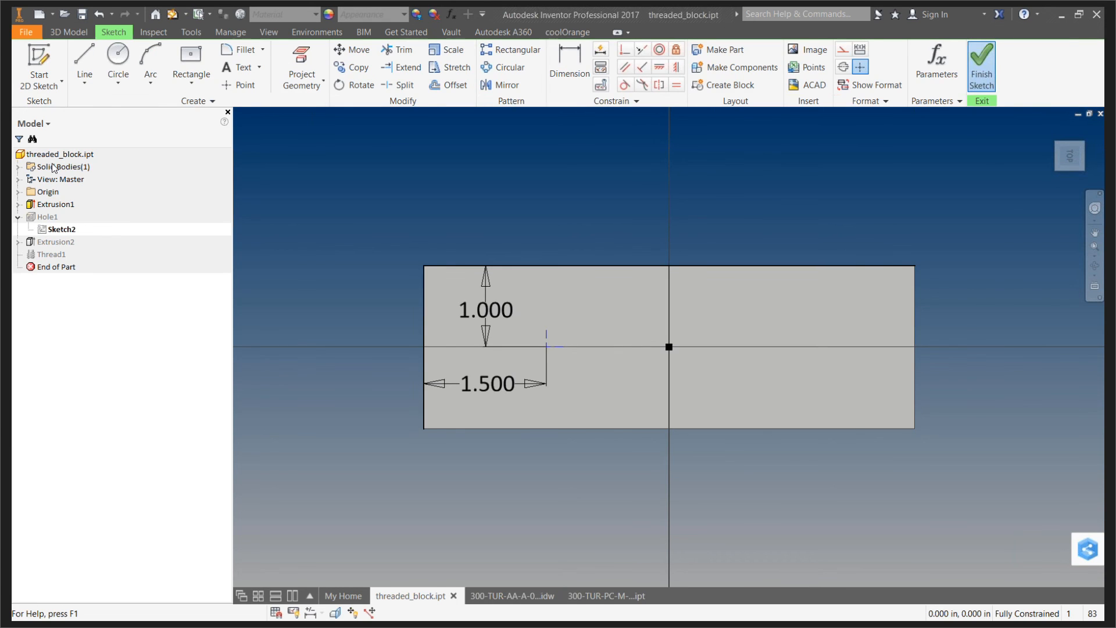
# Review Hole1's feature definition, including its thread type, size and termination, and close it without changes
pyautogui.rightClick(51, 216)
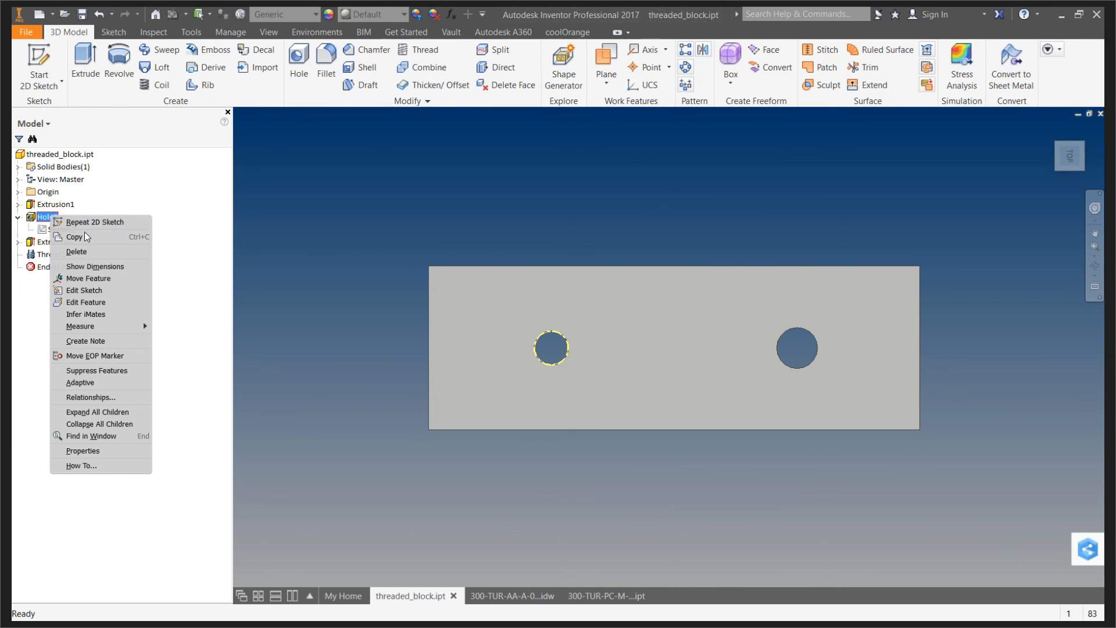
pyautogui.click(97, 306)
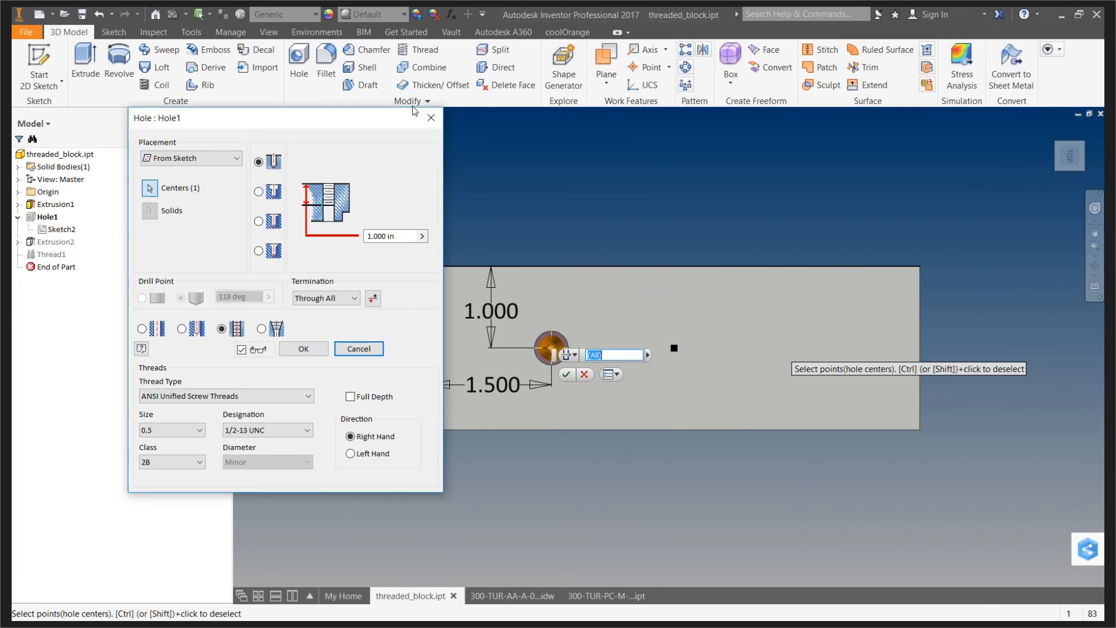
pyautogui.moveTo(414, 110); pyautogui.dragTo(524, 111)
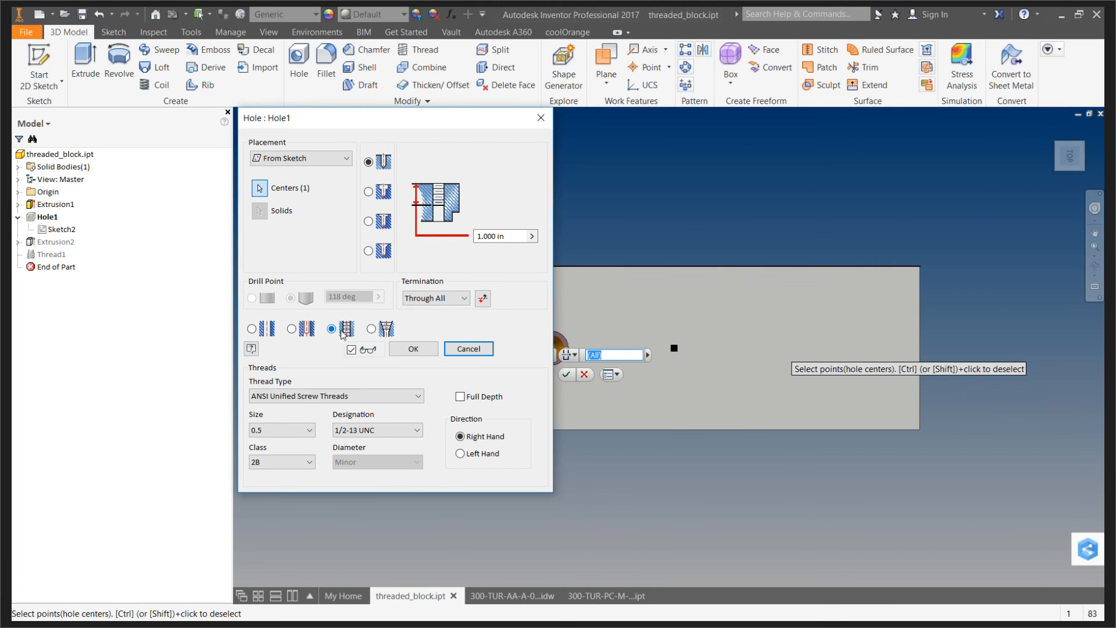
pyautogui.click(542, 123)
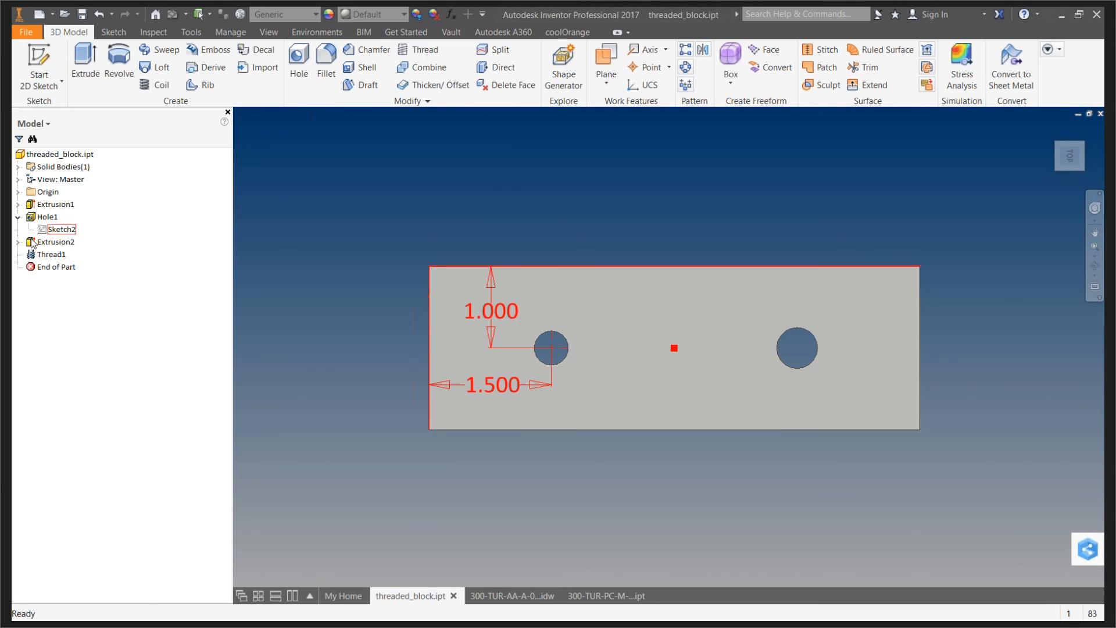
# Expand Extrusion2 in the browser and examine the dimensions of its Sketch3 that defines the right hole
pyautogui.click(18, 242)
pyautogui.click(44, 256)
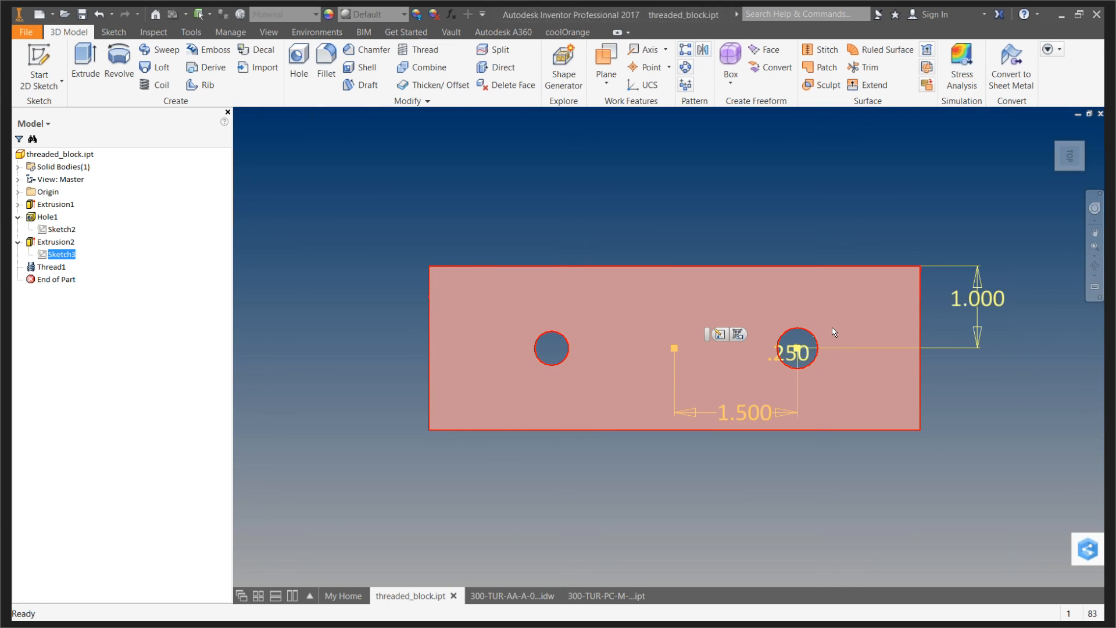
pyautogui.moveTo(833, 331)
pyautogui.moveTo(799, 346)
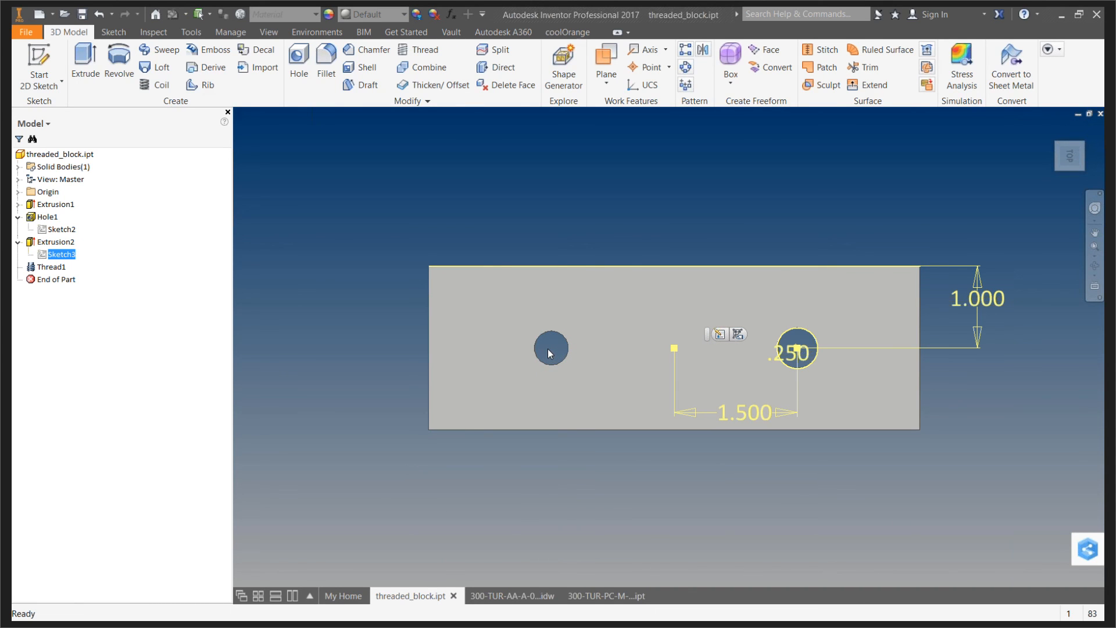
pyautogui.moveTo(509, 600)
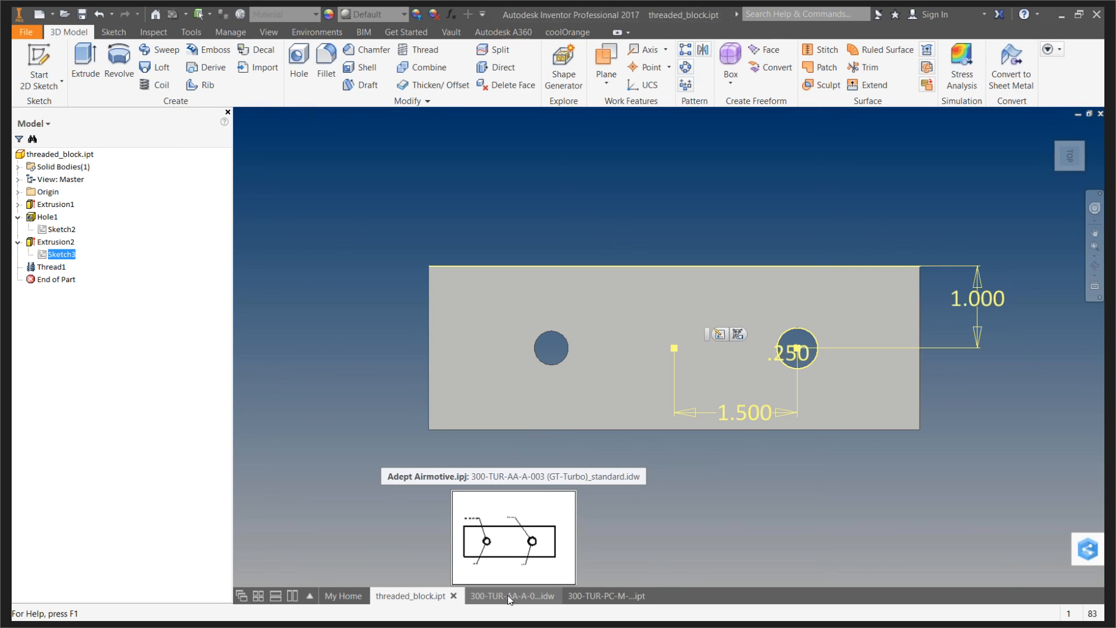
# Return to the 300-TUR-AA-A-003 drawing, collapse the Hole Detail:5 sheet and activate the Custom Balloons:6 sheet
pyautogui.click(509, 598)
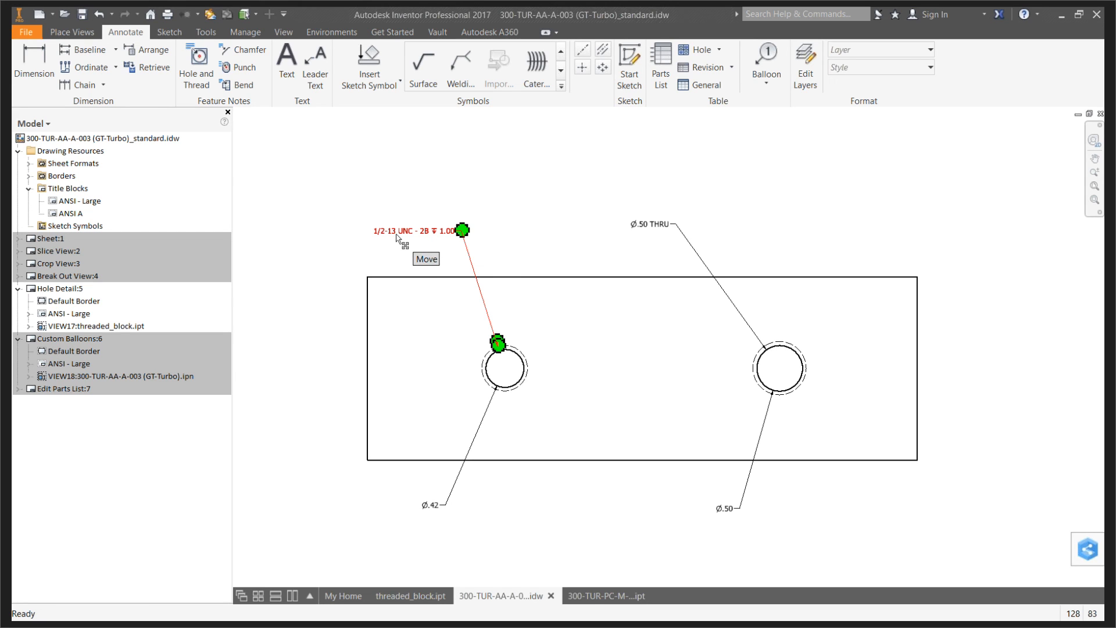
pyautogui.click(18, 289)
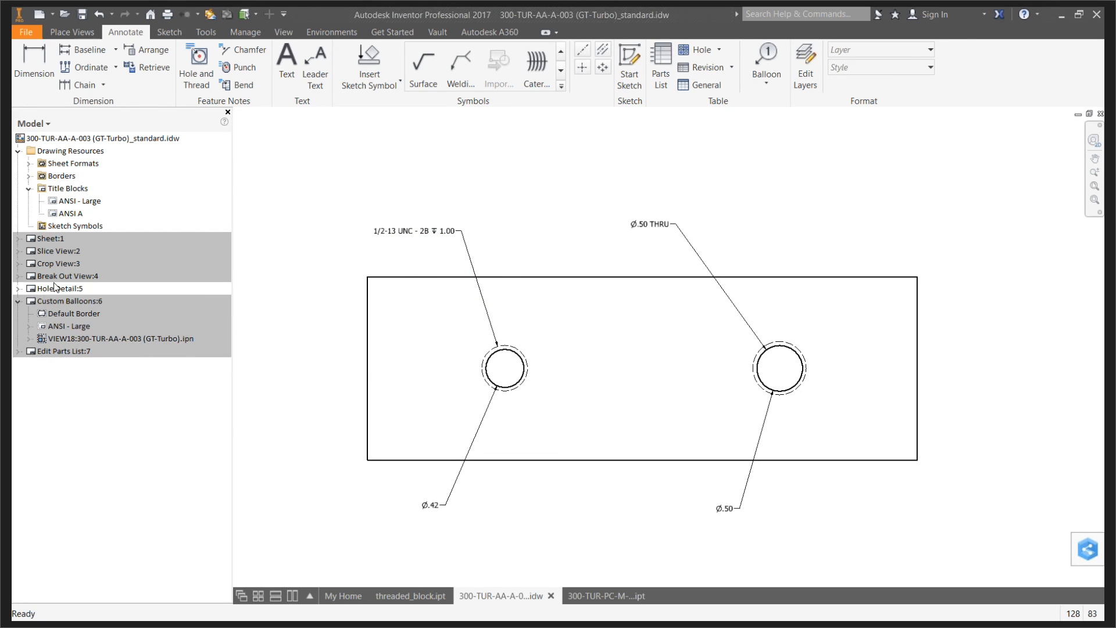
pyautogui.rightClick(33, 304)
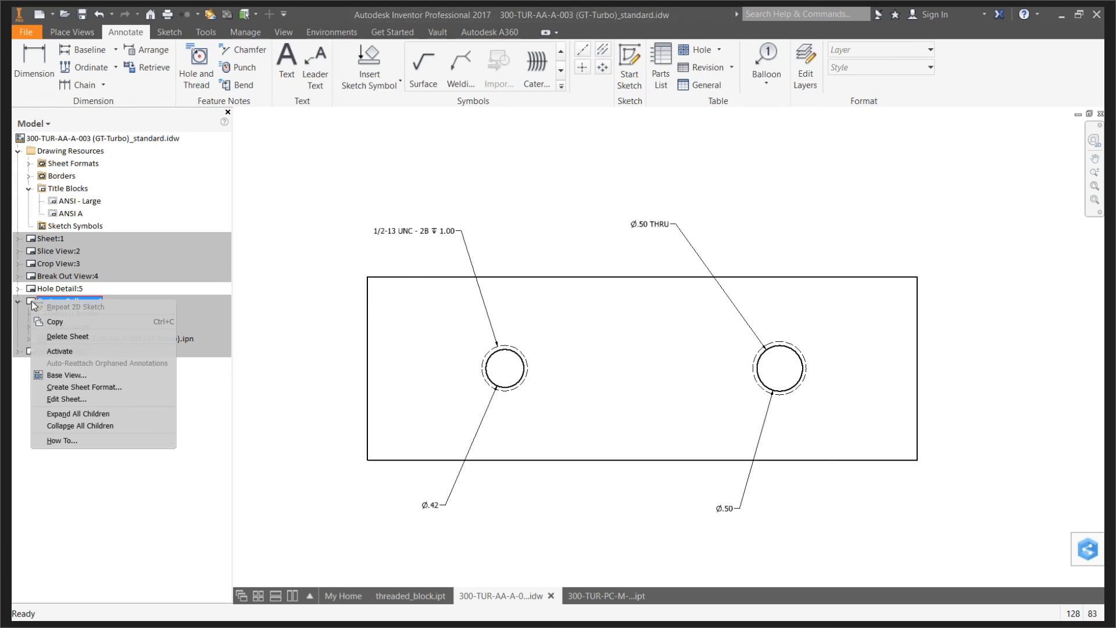
pyautogui.click(62, 348)
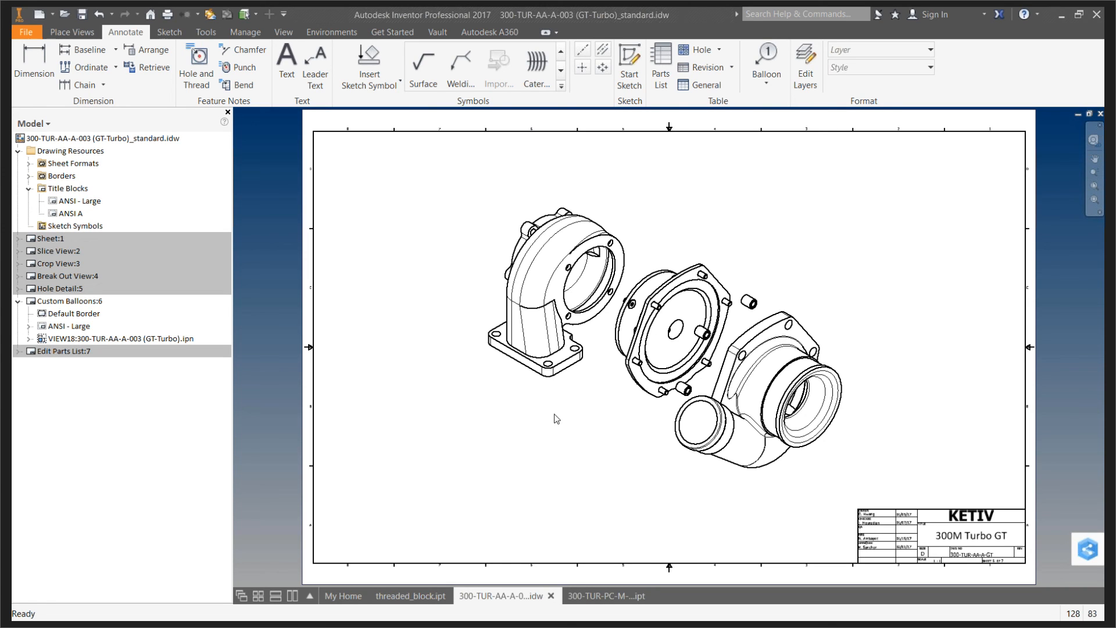
# Attach a balloon to the base flange of the left turbo housing, placed below and to its left
pyautogui.click(767, 60)
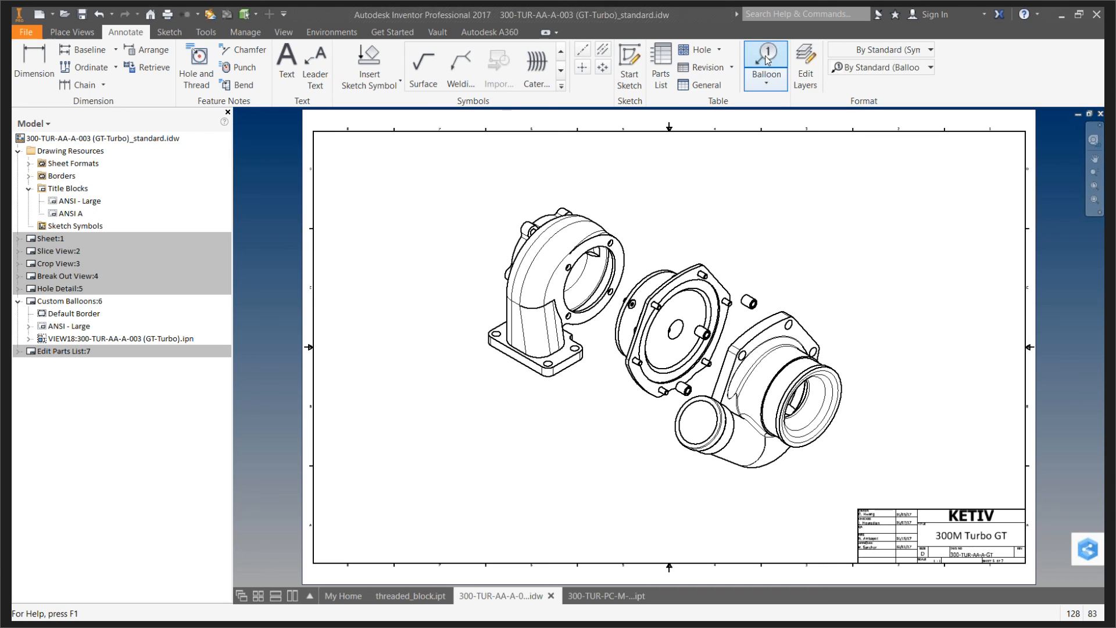
pyautogui.click(509, 358)
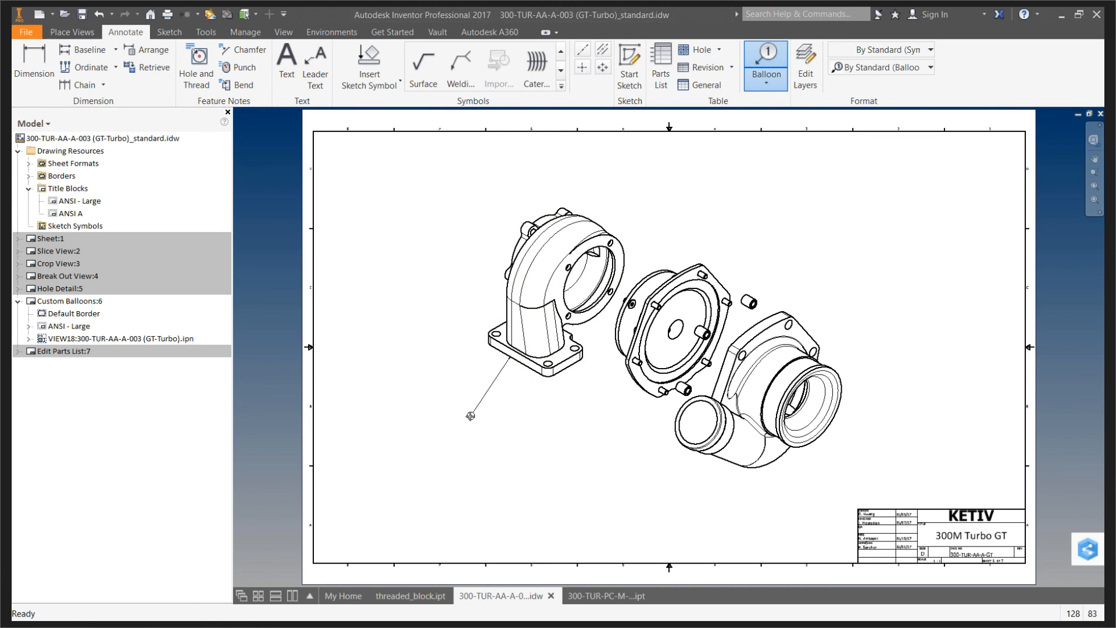
pyautogui.click(471, 415)
pyautogui.rightClick(512, 420)
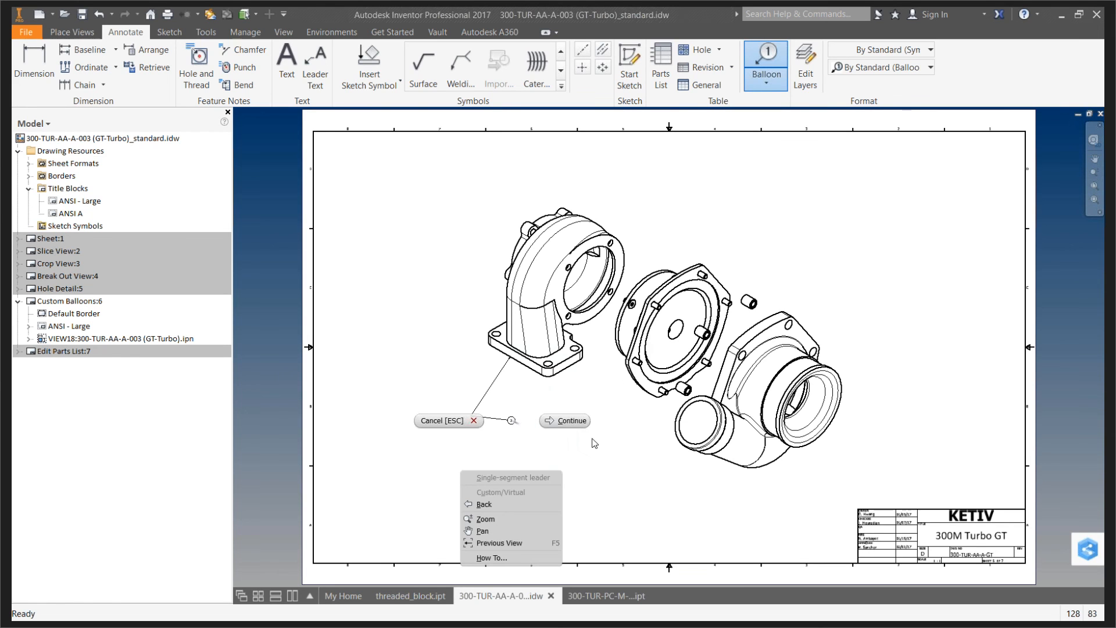
pyautogui.click(567, 420)
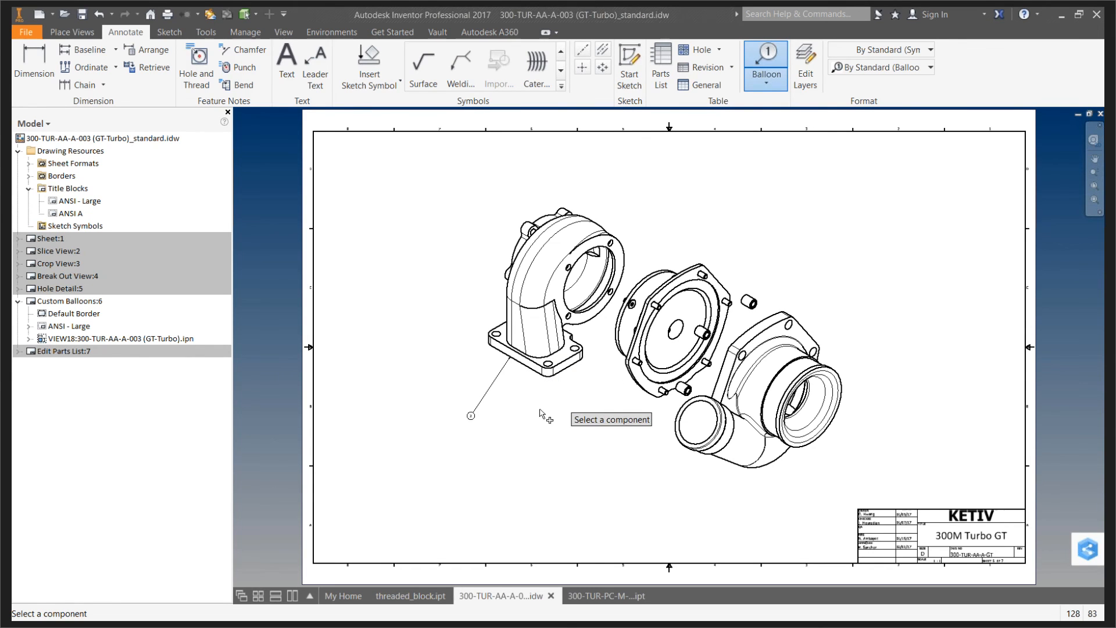
# Attach a balloon to the middle housing of the exploded view, placed below it beside the existing balloon
pyautogui.scroll(5, 540, 413)
pyautogui.scroll(-4, 453, 313)
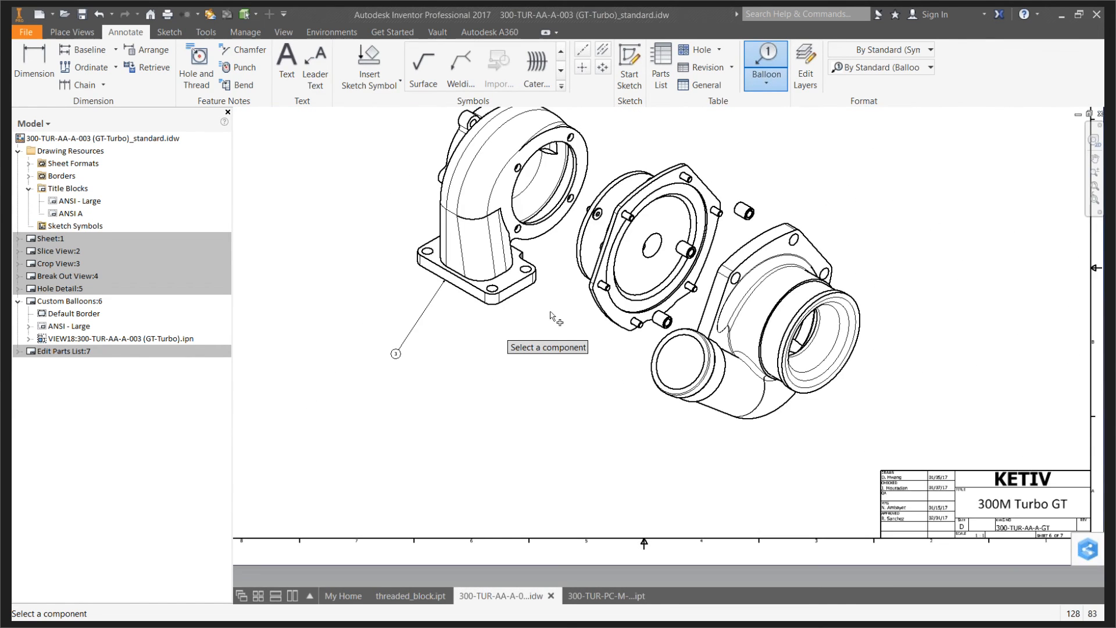
pyautogui.click(580, 270)
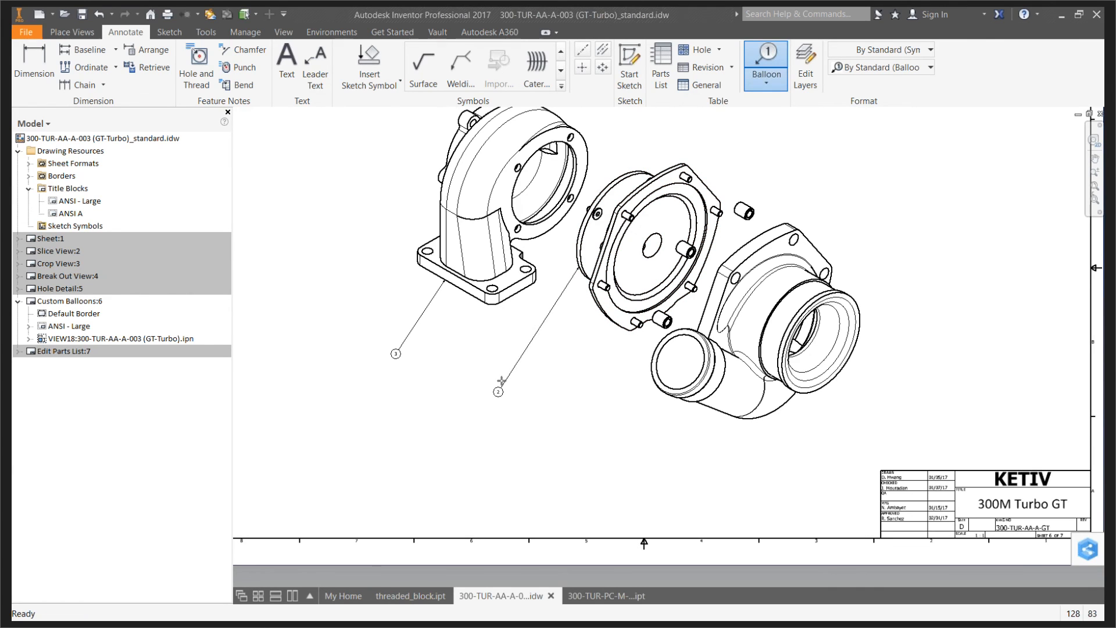
pyautogui.click(507, 378)
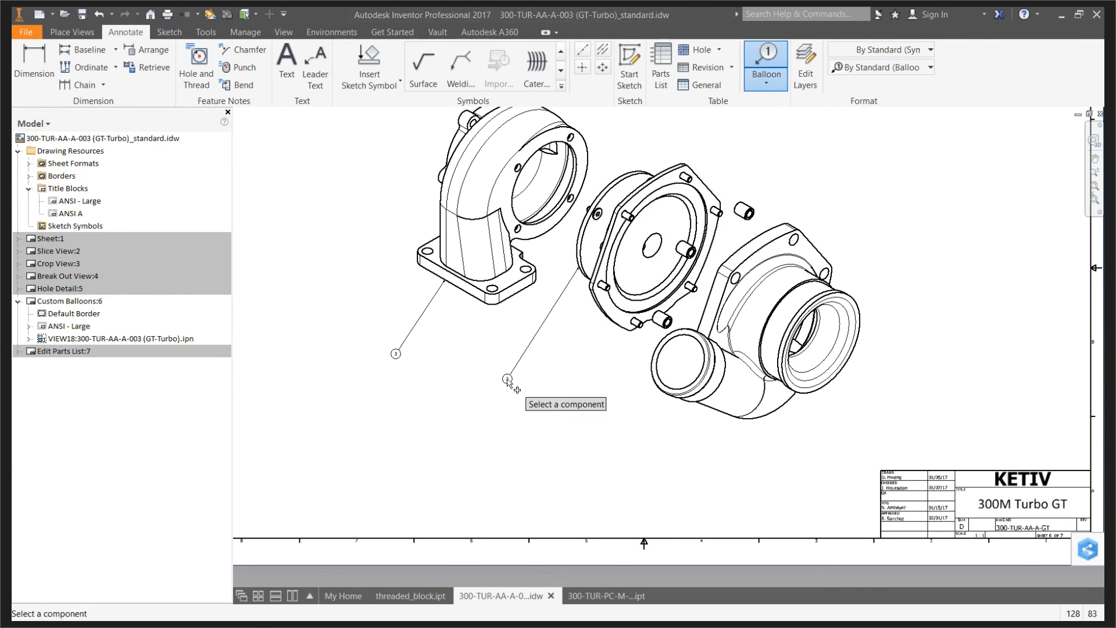
# Attach separate balloons to the lowest stud, the adjacent cylindrical spacer and the right turbo housing, each placed below its component
pyautogui.click(636, 327)
pyautogui.click(581, 410)
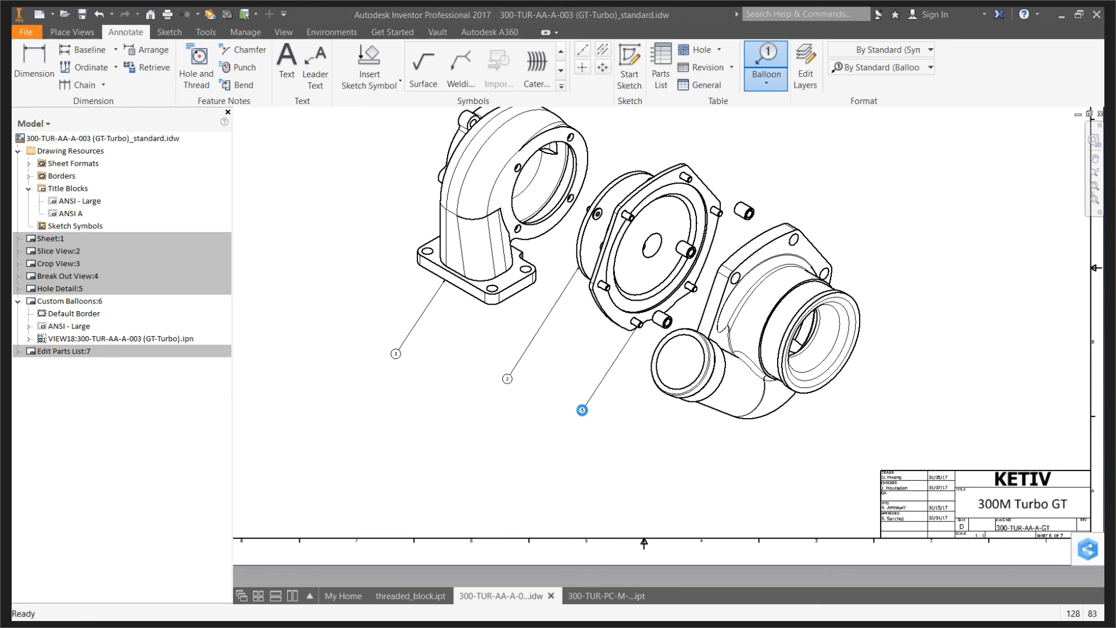
pyautogui.click(659, 326)
pyautogui.click(606, 422)
pyautogui.click(733, 417)
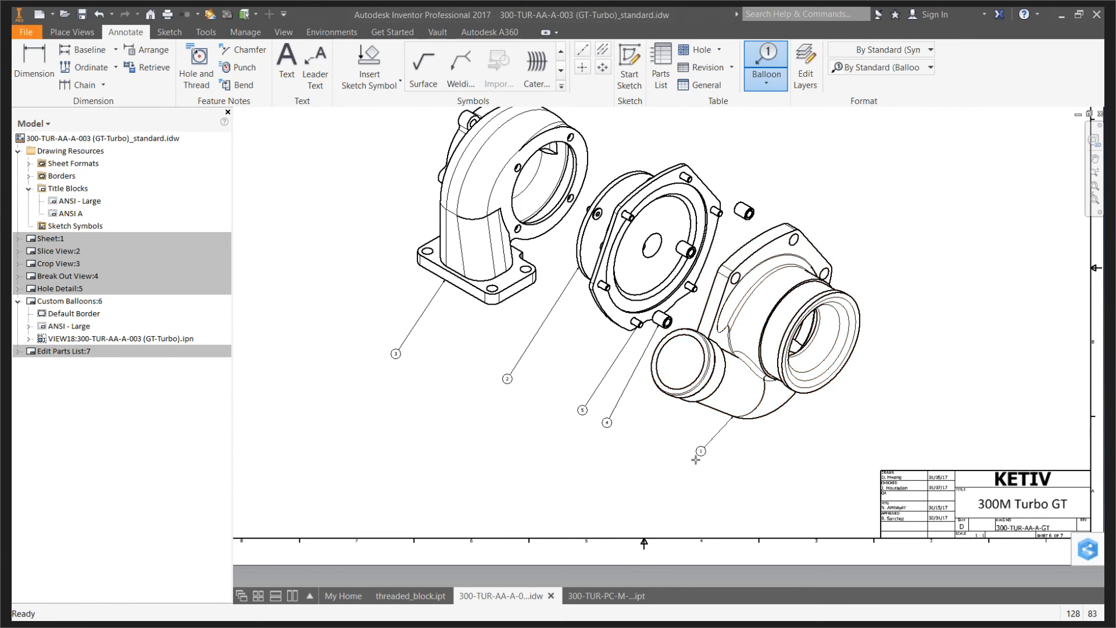
pyautogui.click(696, 459)
# Examine the item numbers in the placed balloons up close, ending with the whole sheet in view
pyautogui.scroll(3, 502, 439)
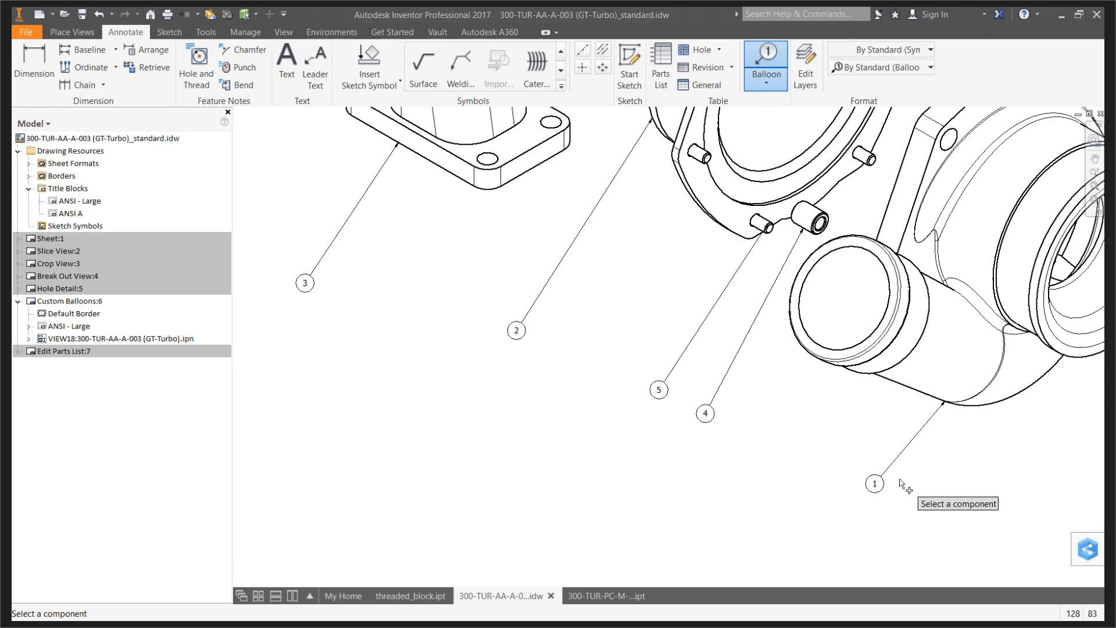
pyautogui.scroll(3, 854, 324)
pyautogui.scroll(-2, 849, 322)
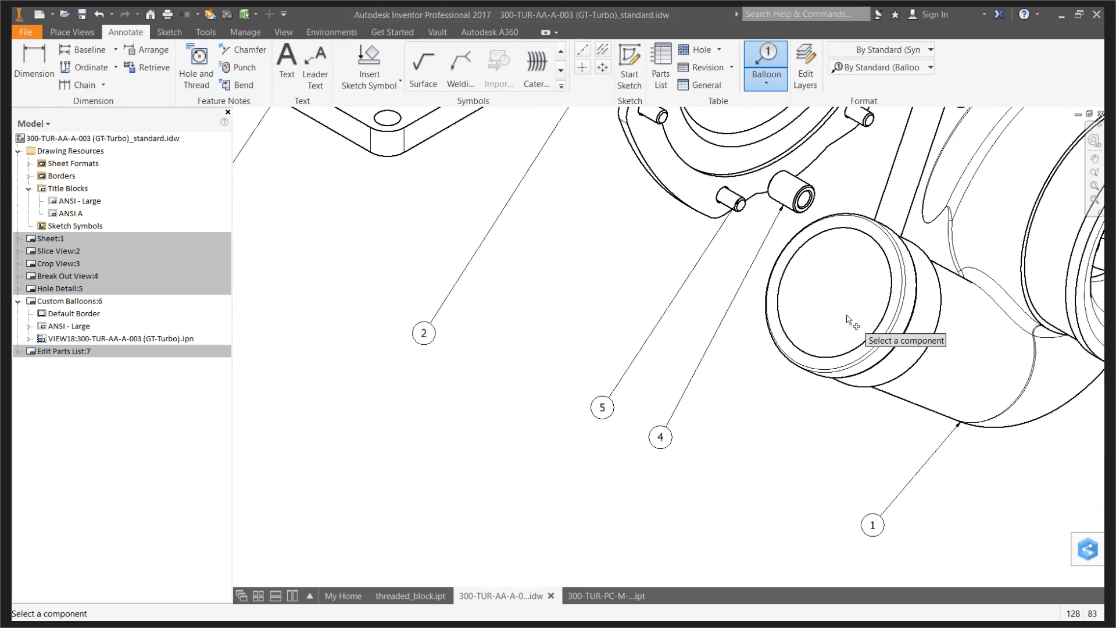
pyautogui.scroll(-2, 808, 338)
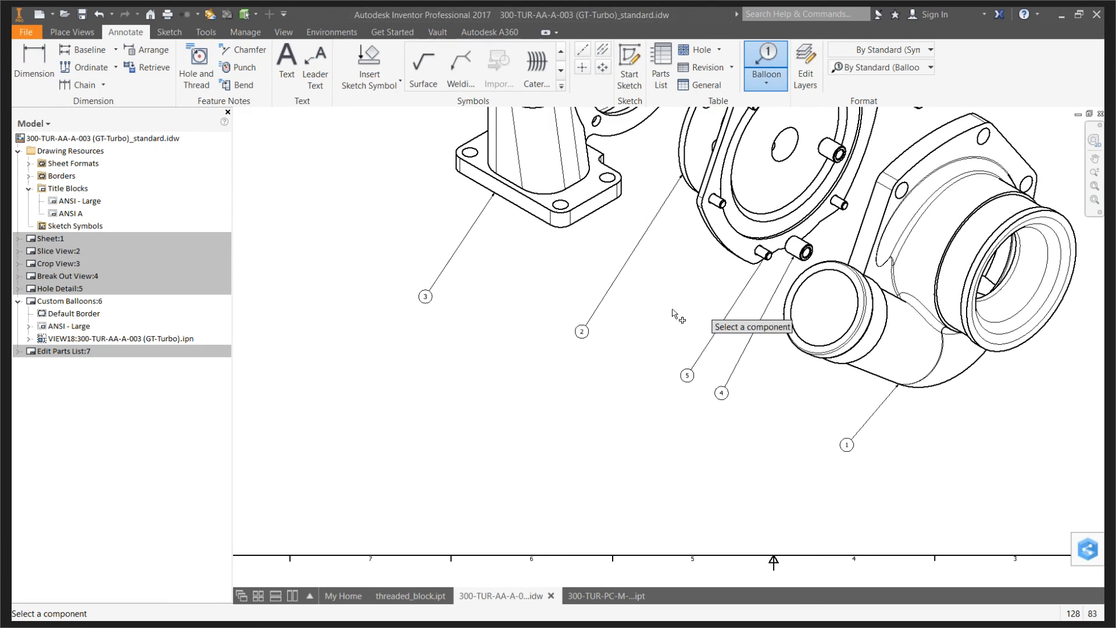
pyautogui.scroll(-2, 673, 317)
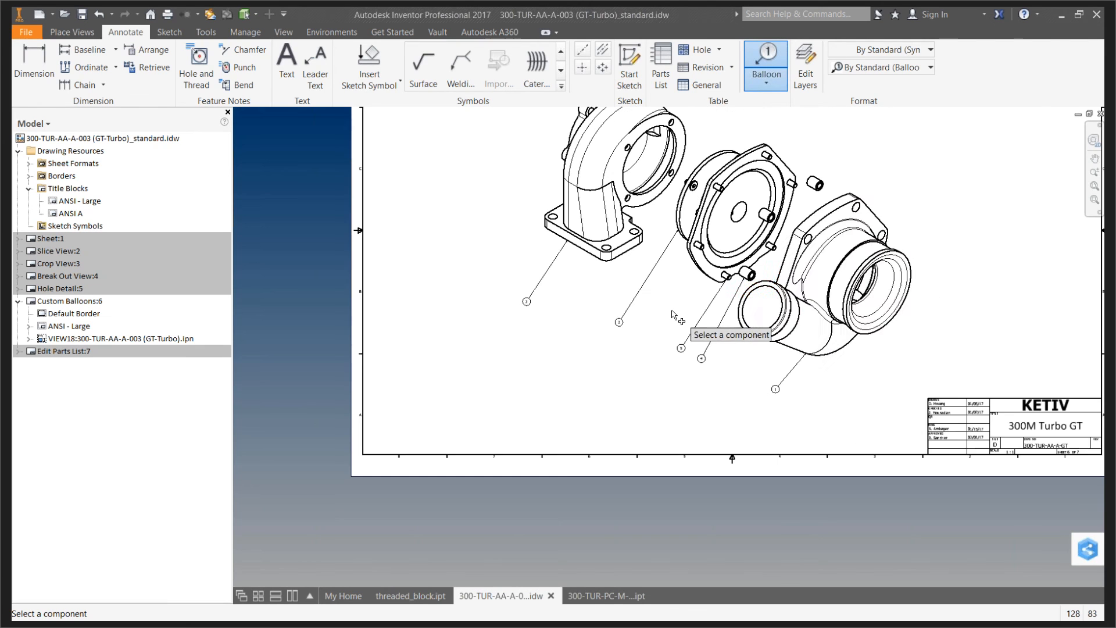
pyautogui.click(1094, 186)
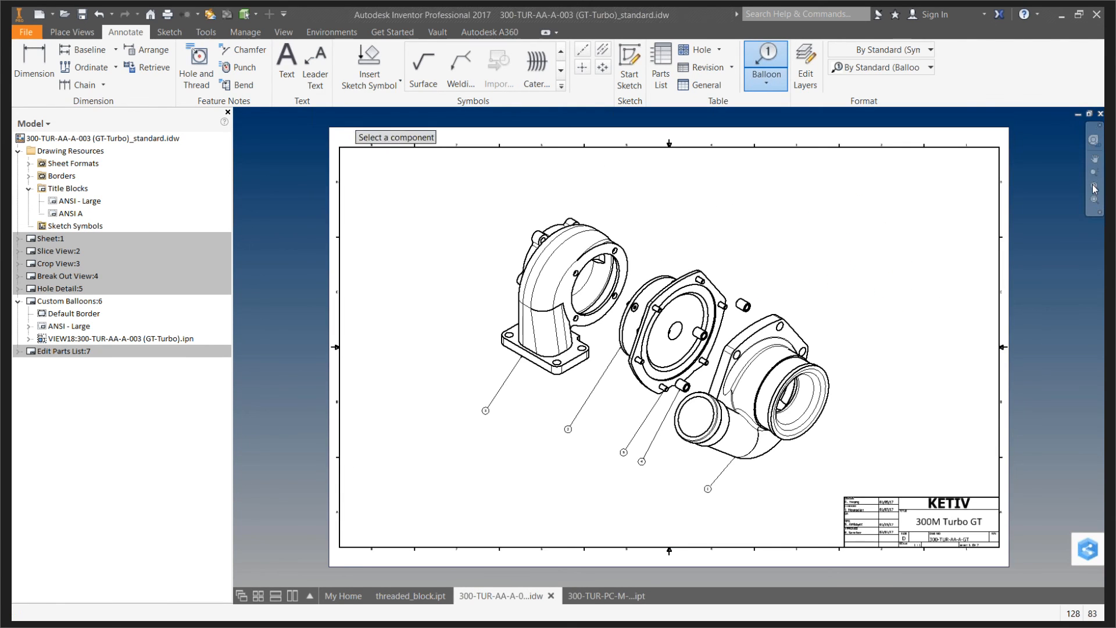
# Open the Style and Standard Editor and display the settings of the Balloon (ANSI) style
pyautogui.click(251, 33)
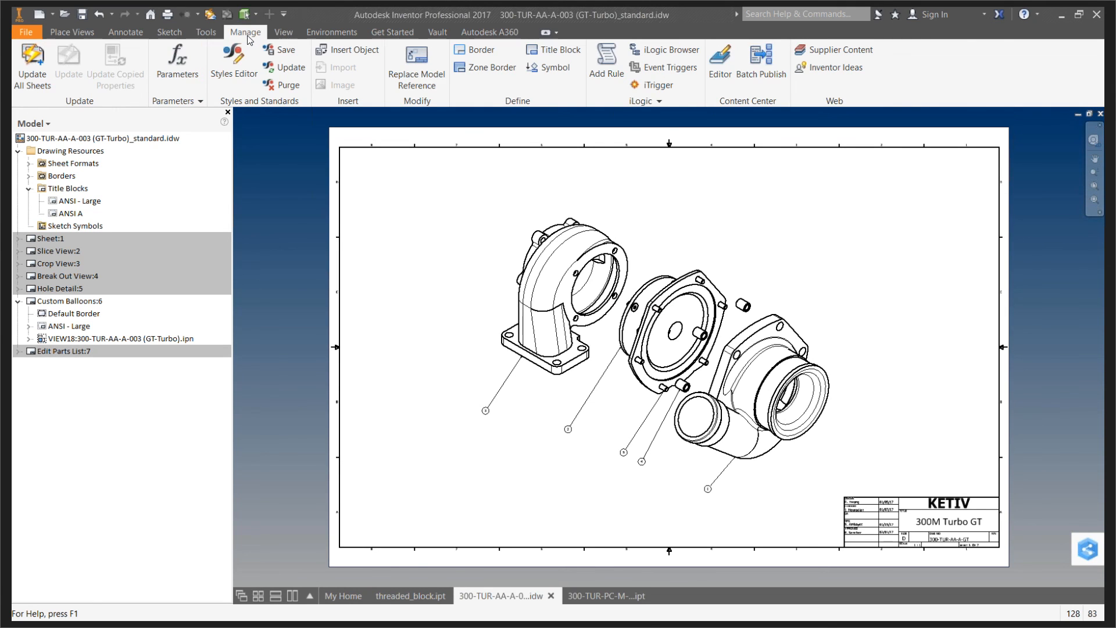
pyautogui.click(231, 78)
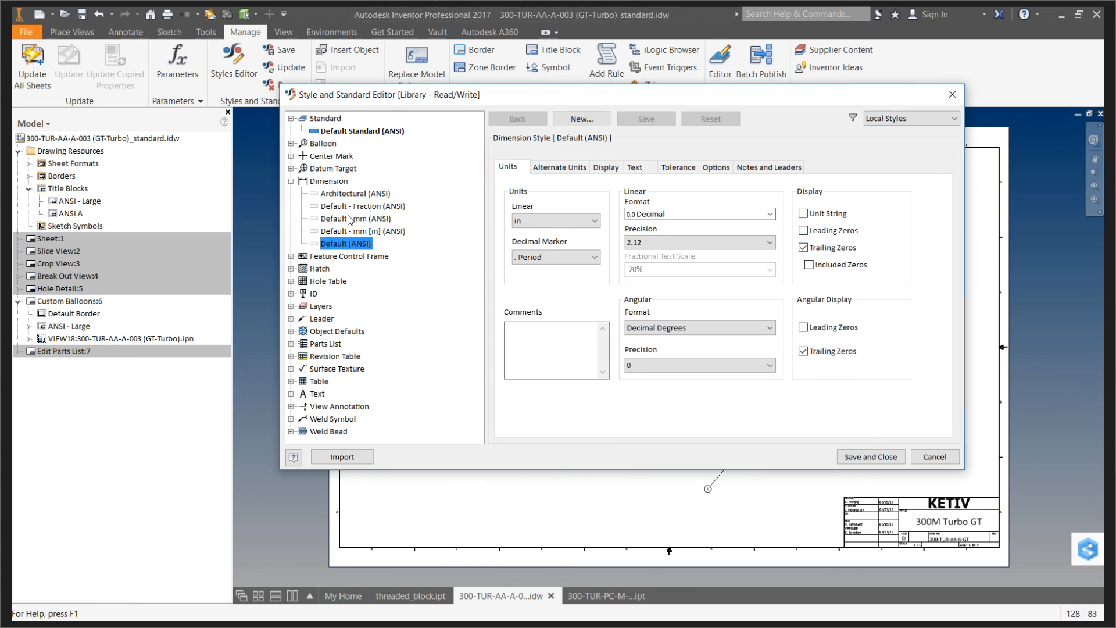
pyautogui.click(292, 180)
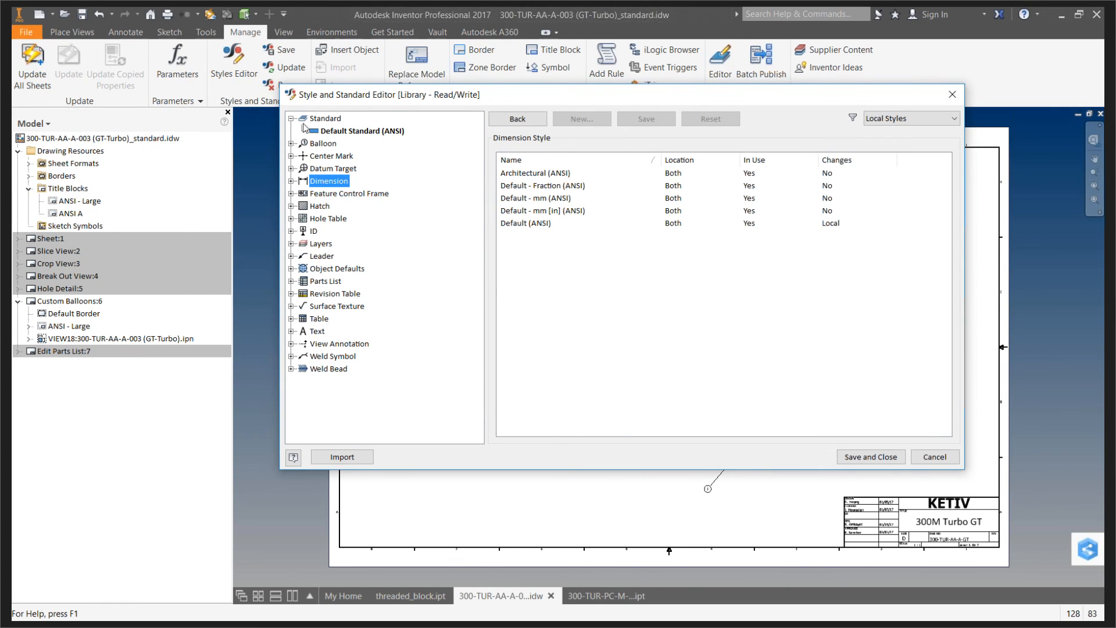
pyautogui.click(291, 143)
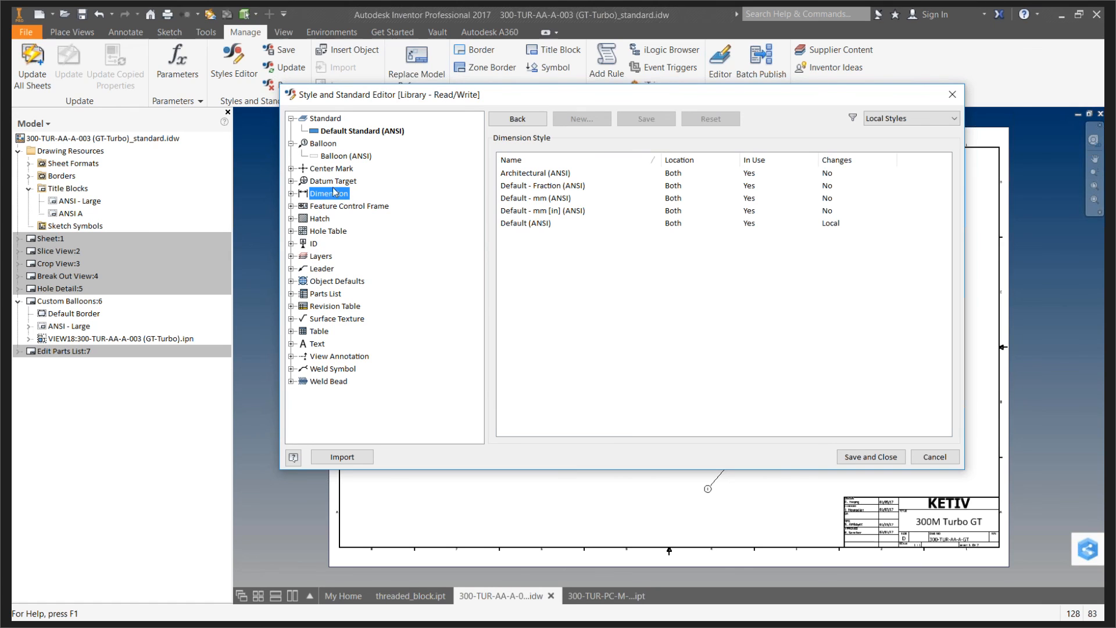
pyautogui.click(332, 158)
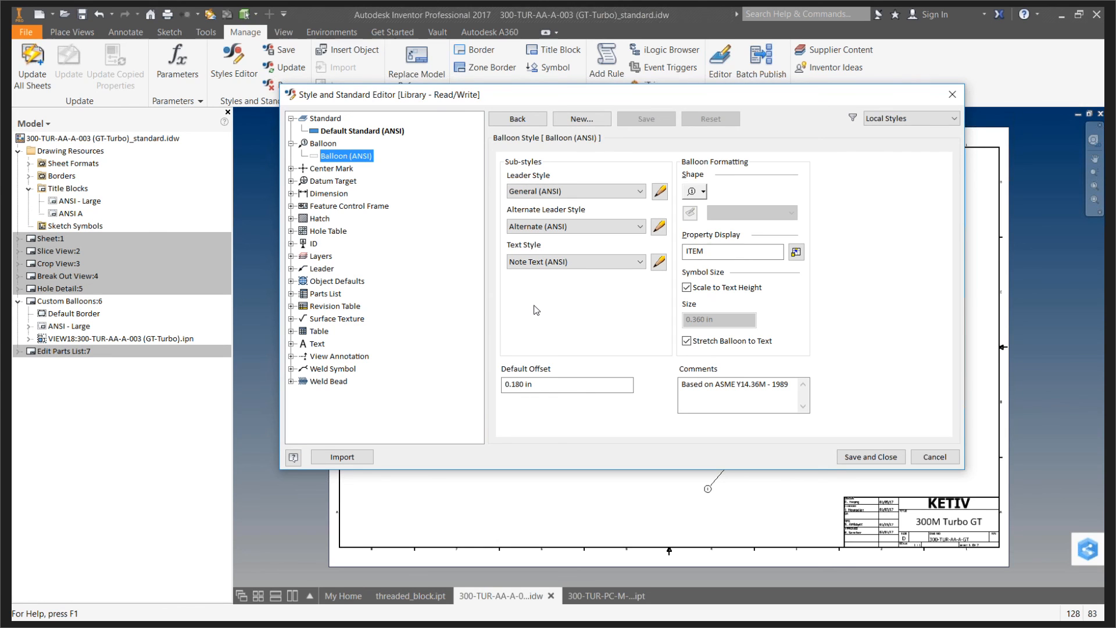
# Create a new local balloon style named Custom Balloon (ANSI) from Balloon (ANSI), added to the standard
pyautogui.click(583, 120)
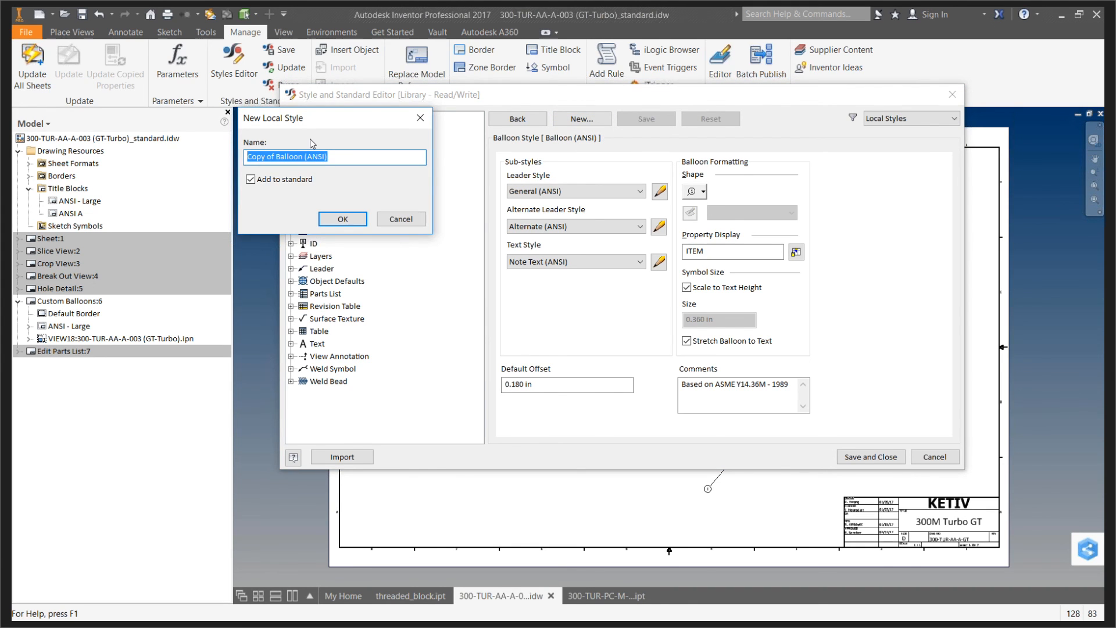
pyautogui.press('End')
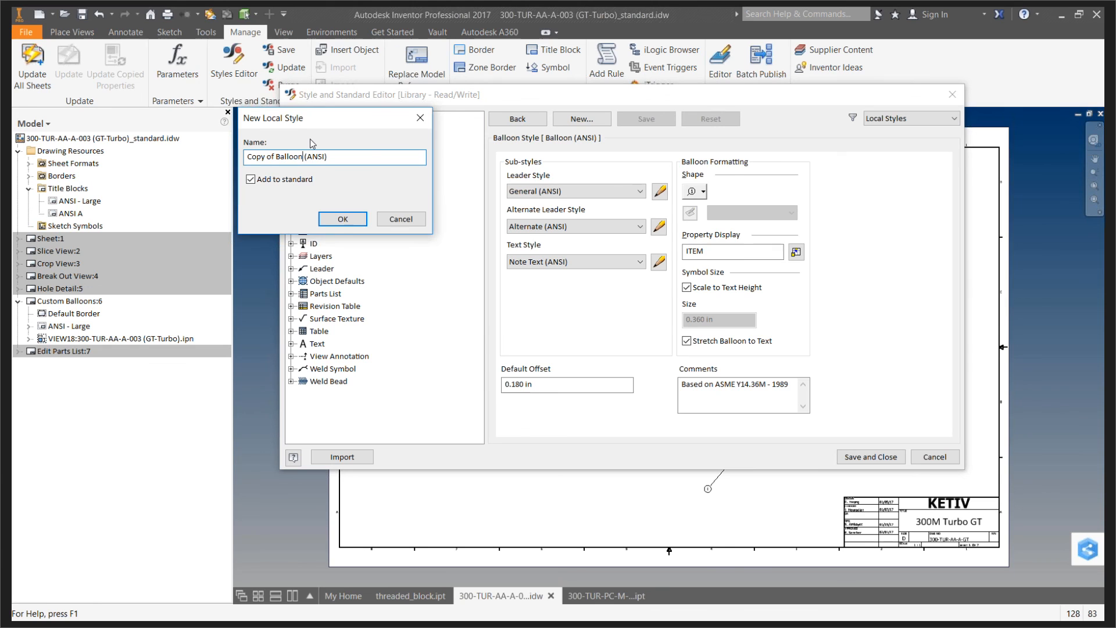
pyautogui.press('Home')
pyautogui.press('Delete')
pyautogui.press('Delete')
pyautogui.press('Delete')
pyautogui.press('Delete')
pyautogui.press('Delete')
pyautogui.press('Delete')
pyautogui.press('Delete')
pyautogui.press('Delete')
pyautogui.write('Custom')
pyautogui.click(354, 223)
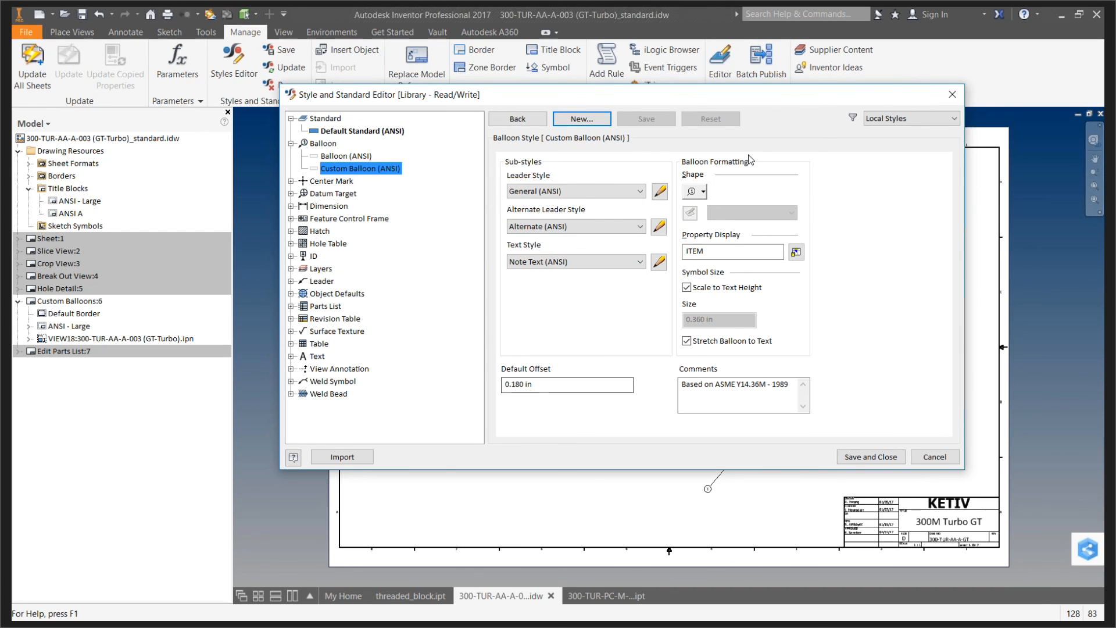
# Set the custom style's balloon shape to leader text without a border and add PART NUMBER to its displayed properties
pyautogui.click(703, 193)
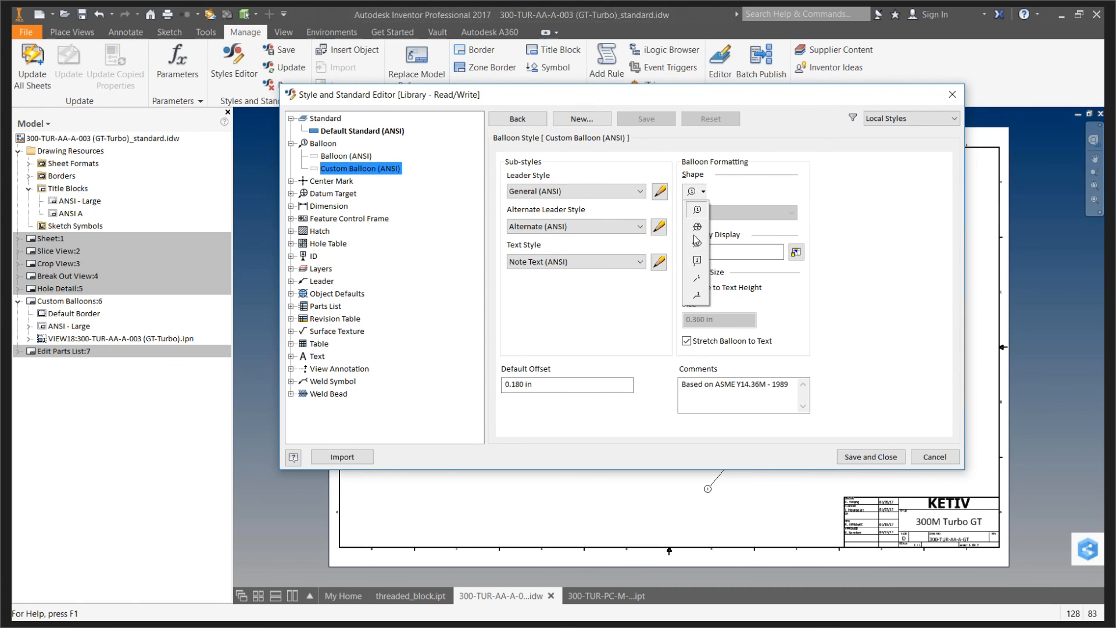
pyautogui.click(697, 282)
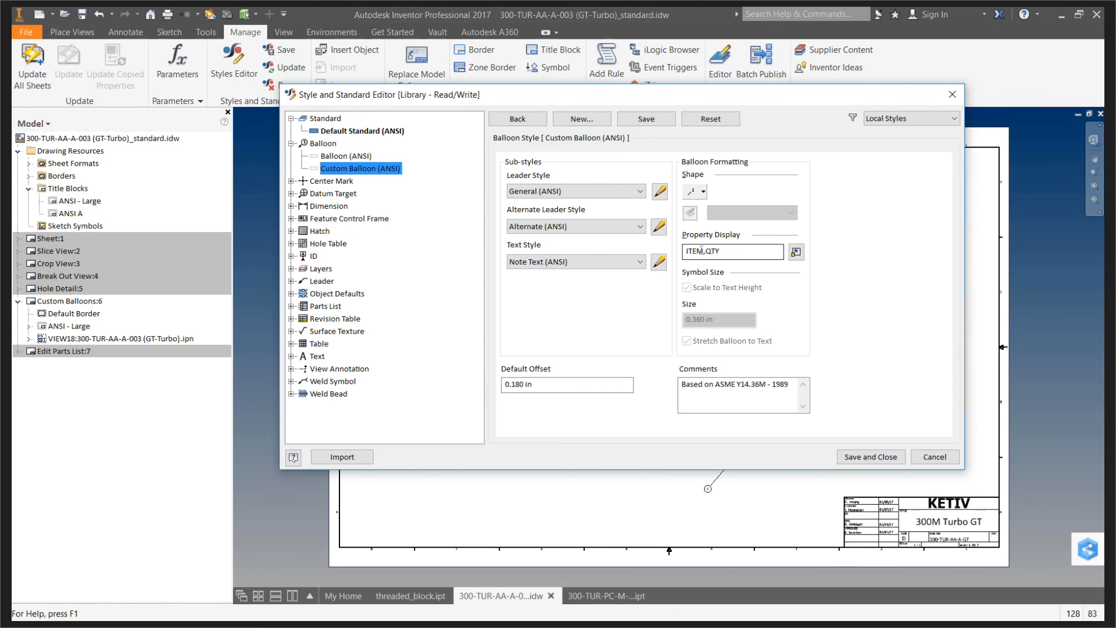
pyautogui.click(795, 252)
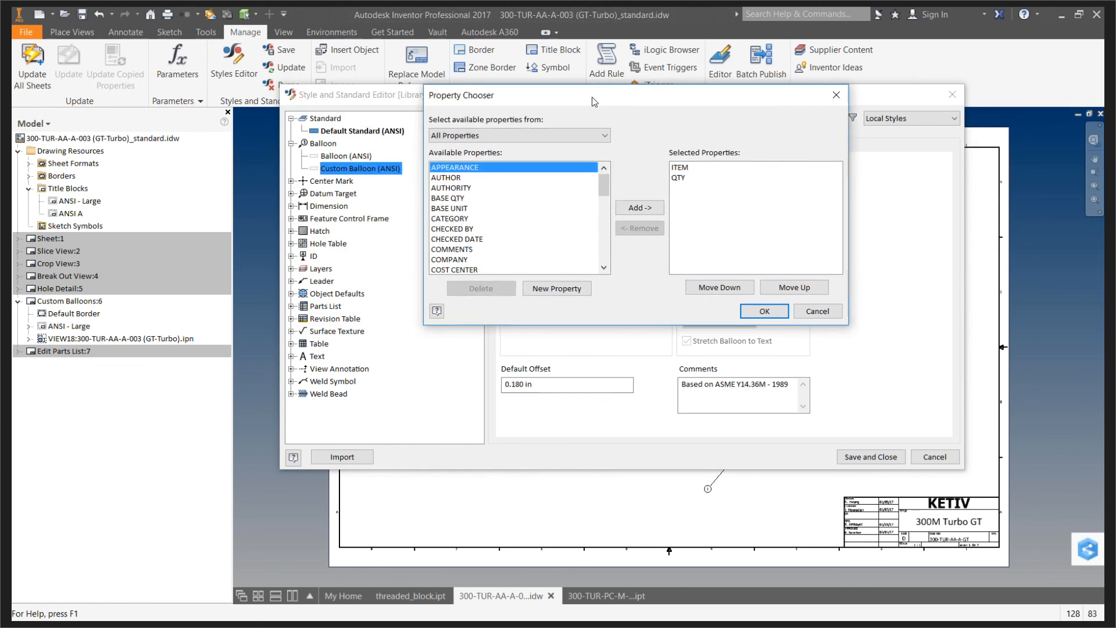
pyautogui.click(454, 177)
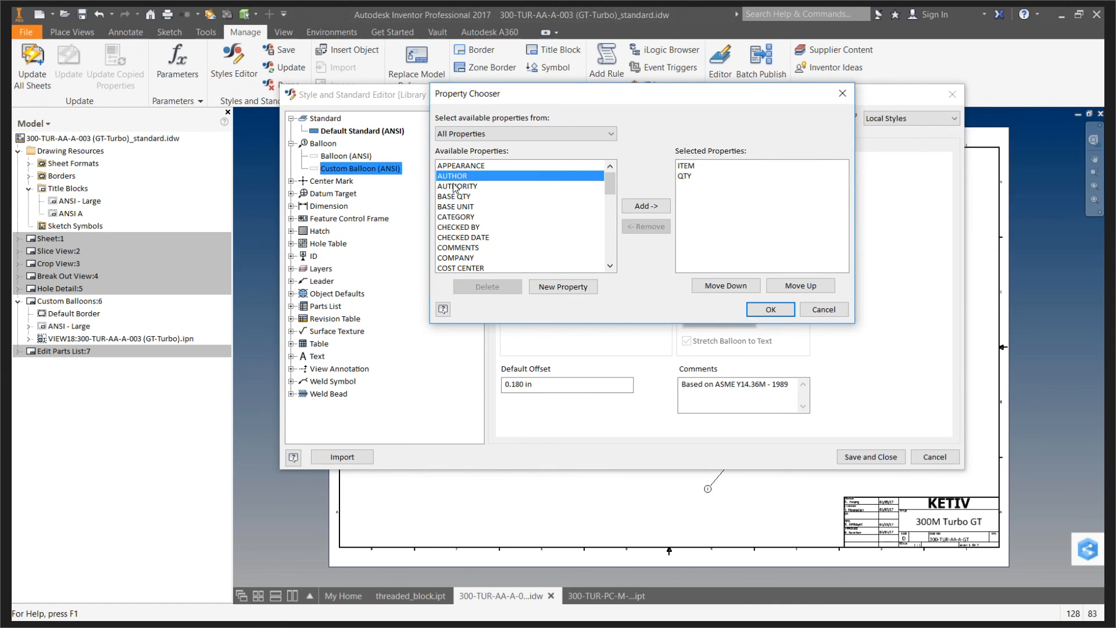
pyautogui.click(454, 186)
pyautogui.click(454, 207)
pyautogui.click(453, 217)
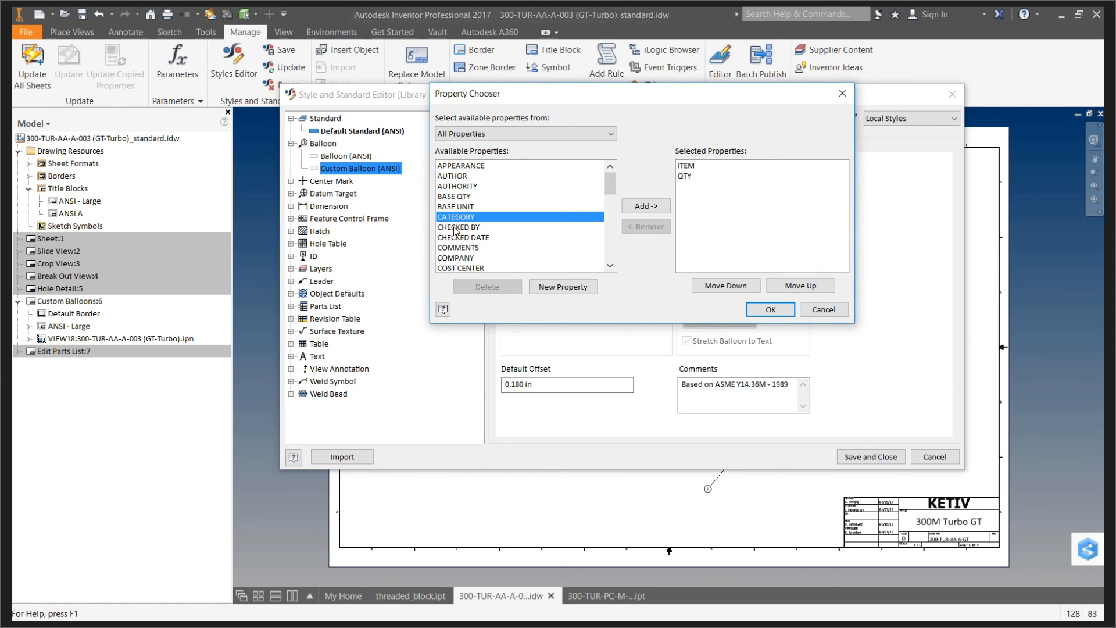
pyautogui.click(454, 227)
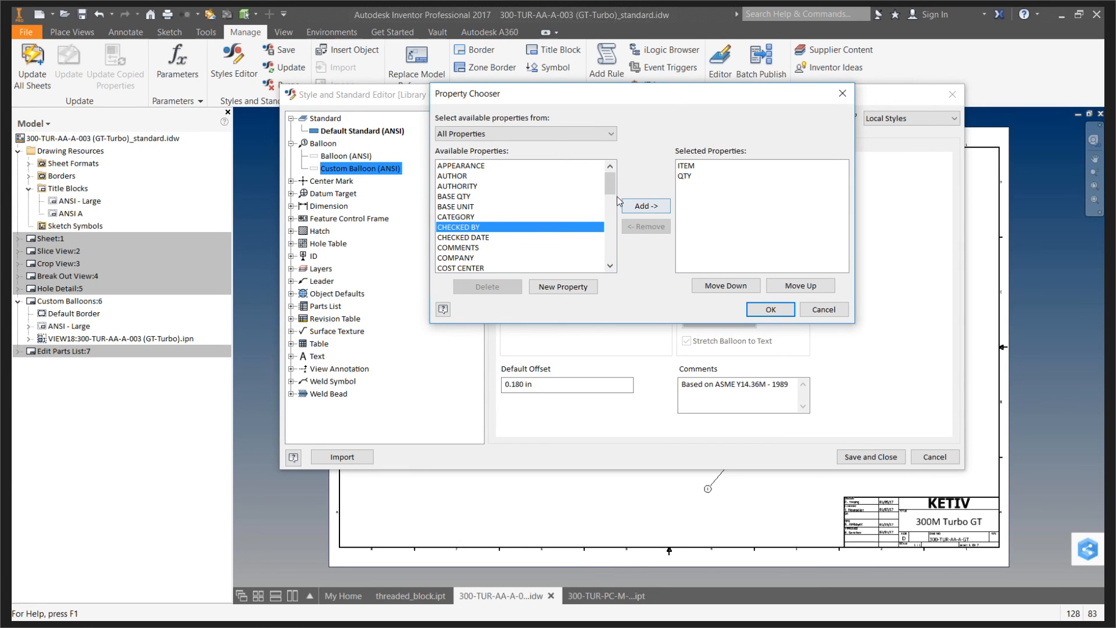
pyautogui.moveTo(611, 190); pyautogui.dragTo(597, 264)
pyautogui.scroll(1, 482, 205)
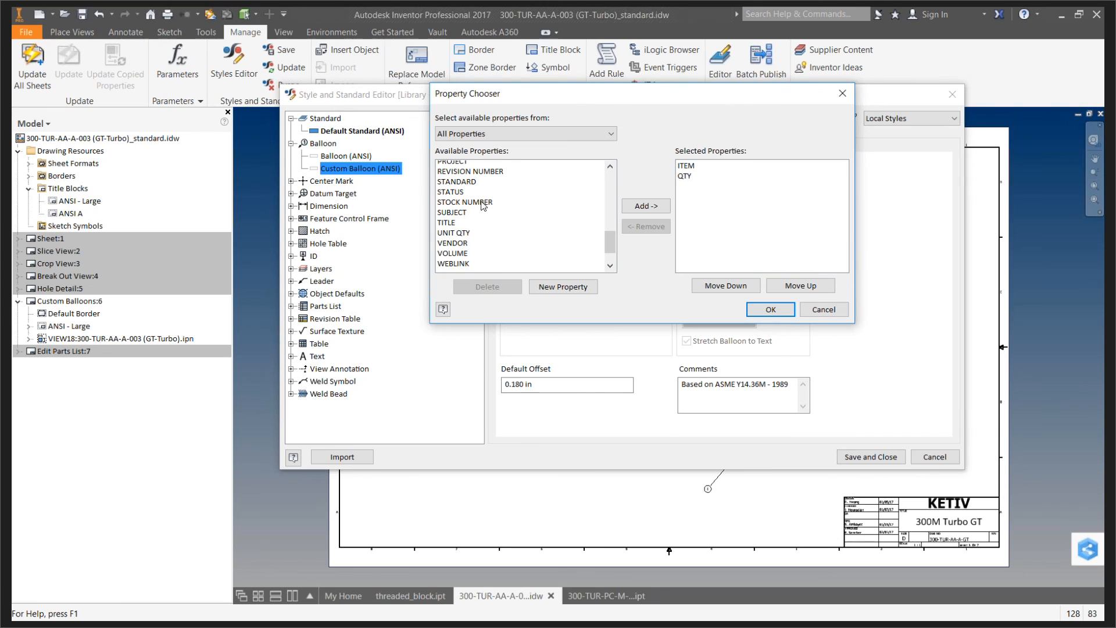
pyautogui.scroll(1, 481, 192)
pyautogui.click(480, 176)
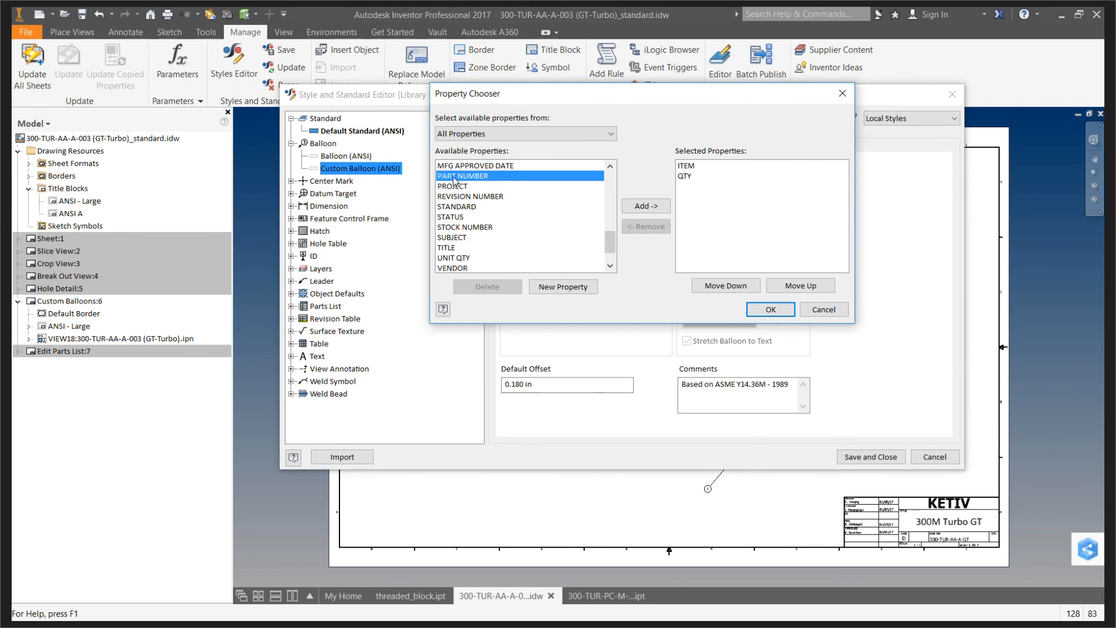
pyautogui.click(647, 208)
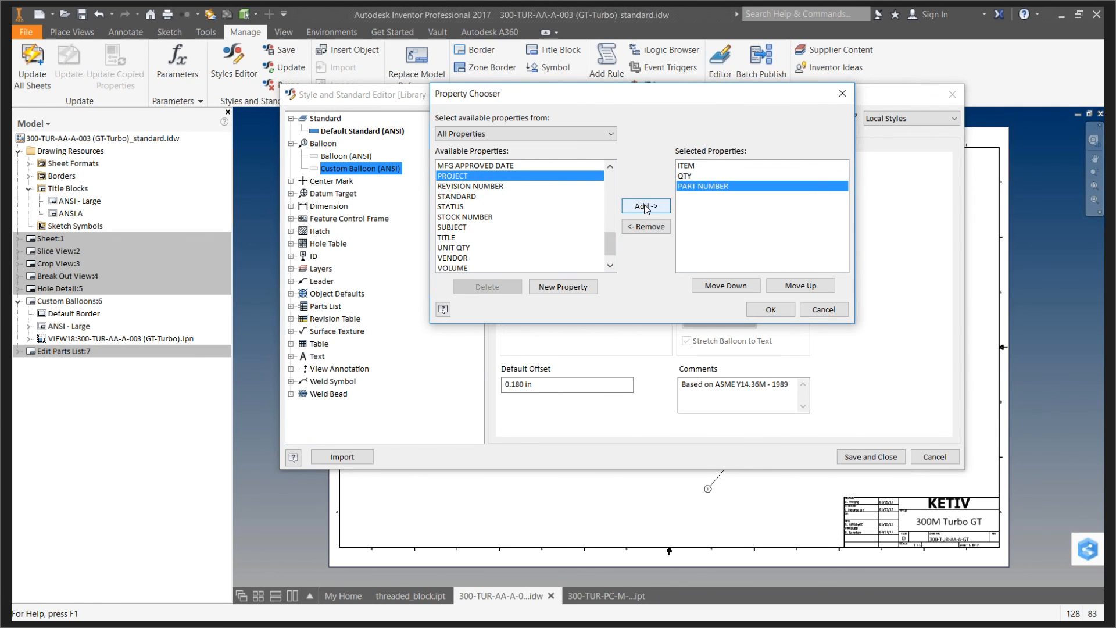
# Remove ITEM from the displayed properties, move PART NUMBER above QTY, and save the Custom Balloon (ANSI) style
pyautogui.click(687, 168)
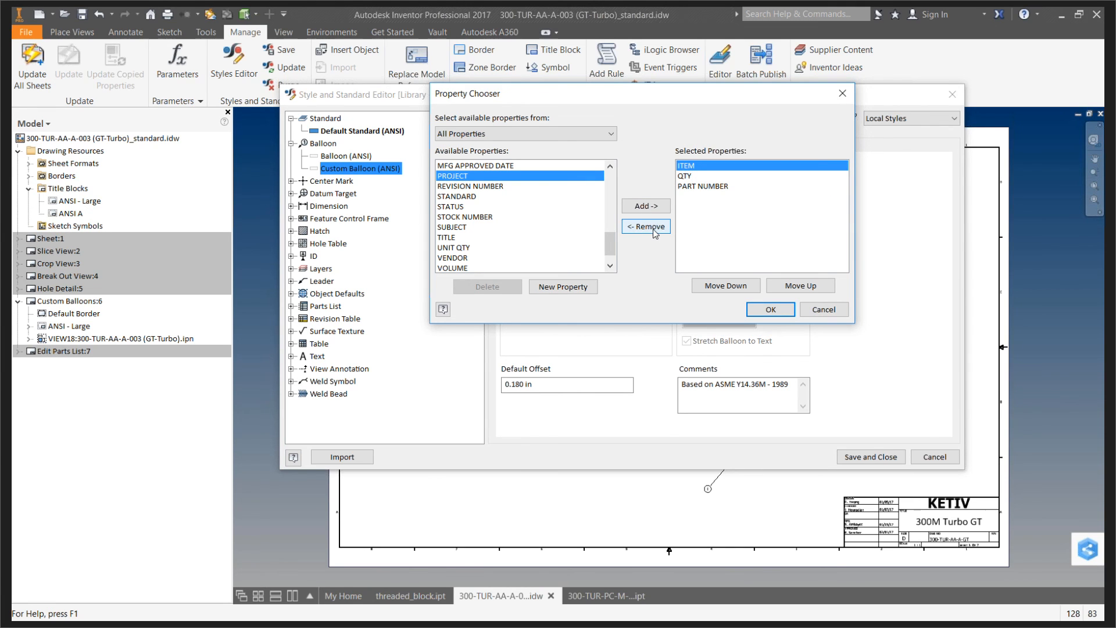
pyautogui.click(653, 227)
pyautogui.click(693, 177)
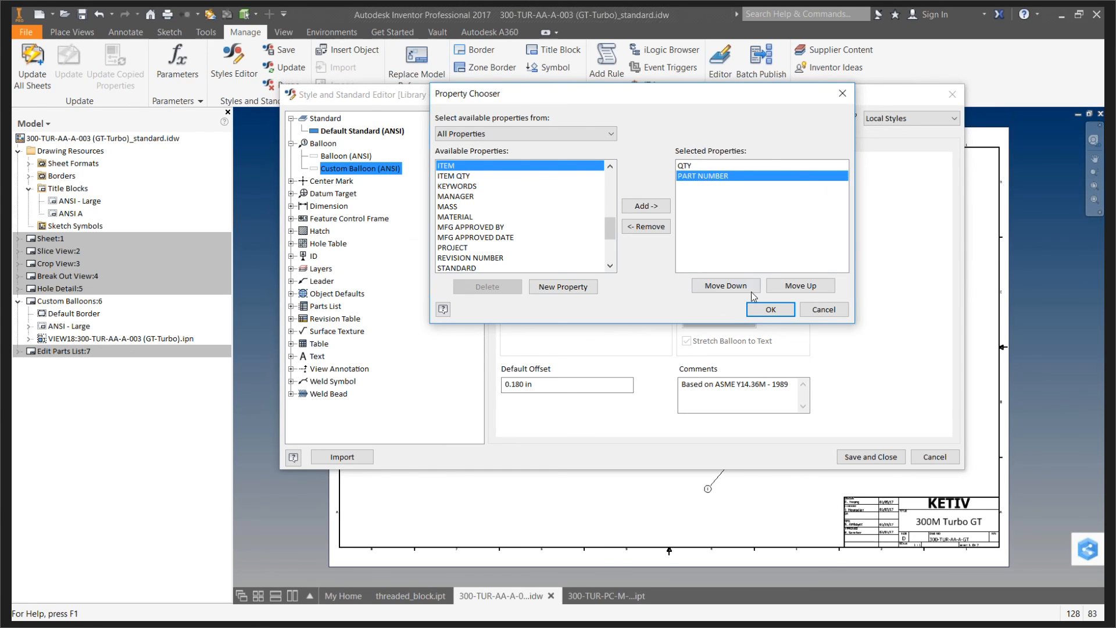
pyautogui.click(794, 288)
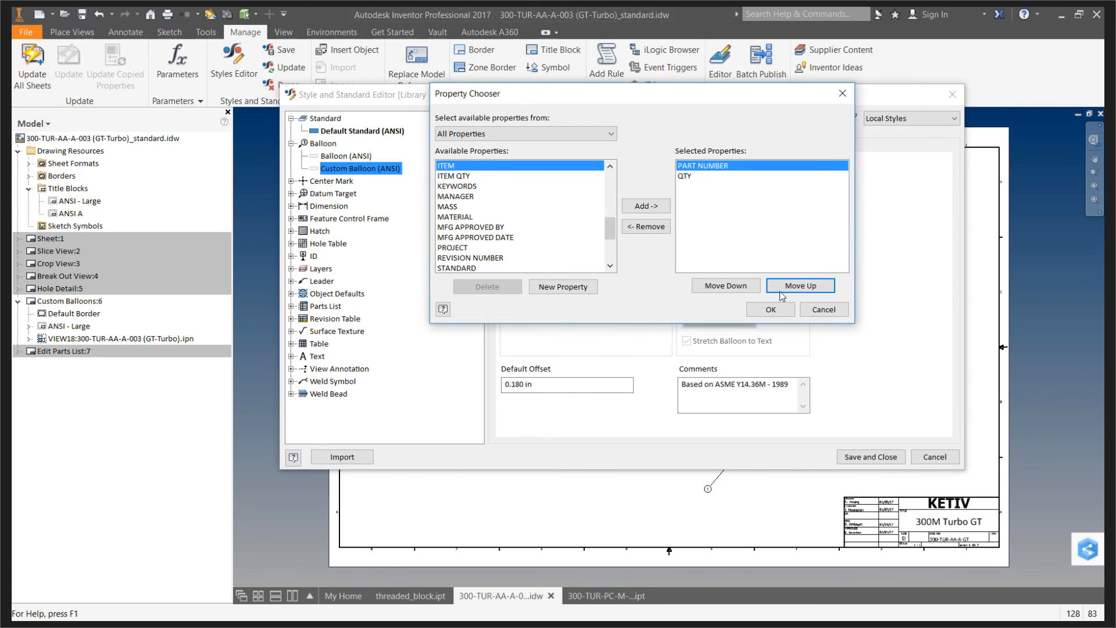
pyautogui.click(770, 311)
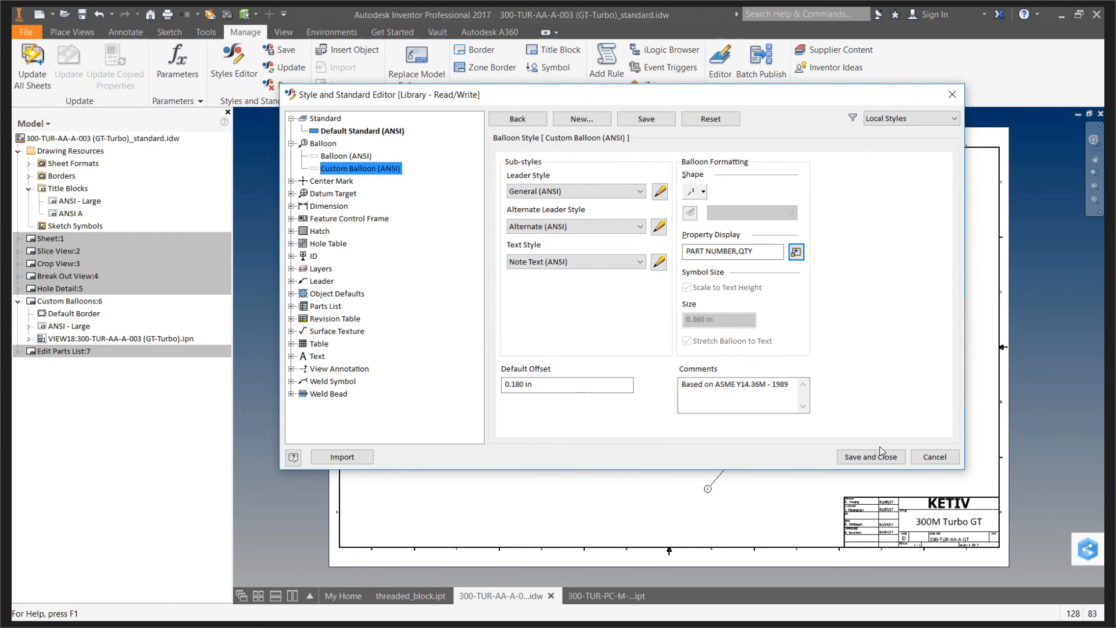
pyautogui.click(641, 120)
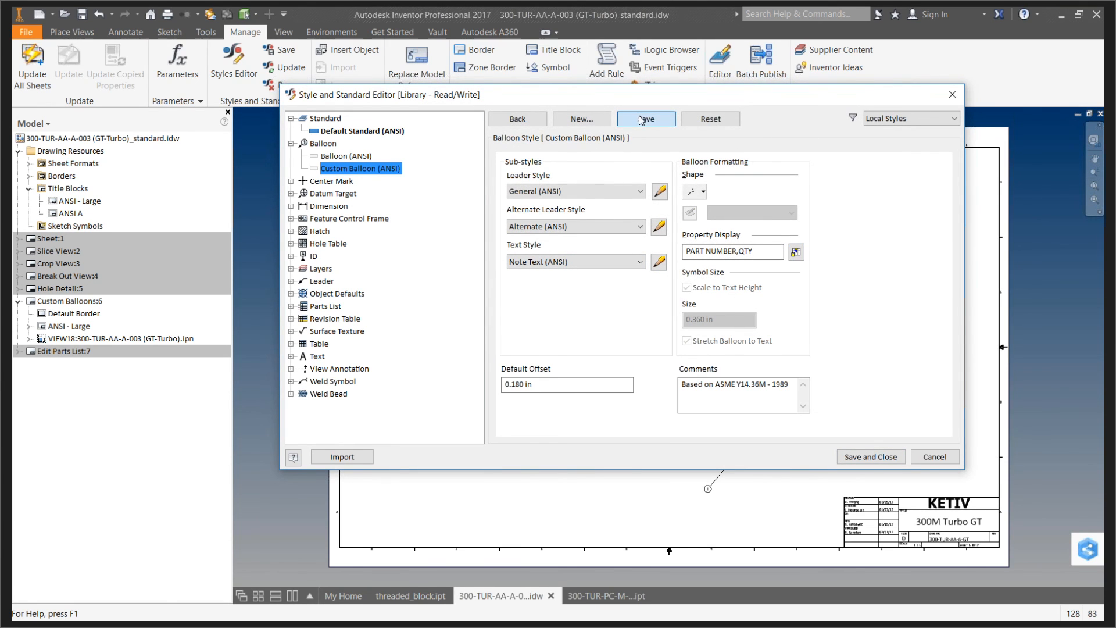
pyautogui.click(860, 457)
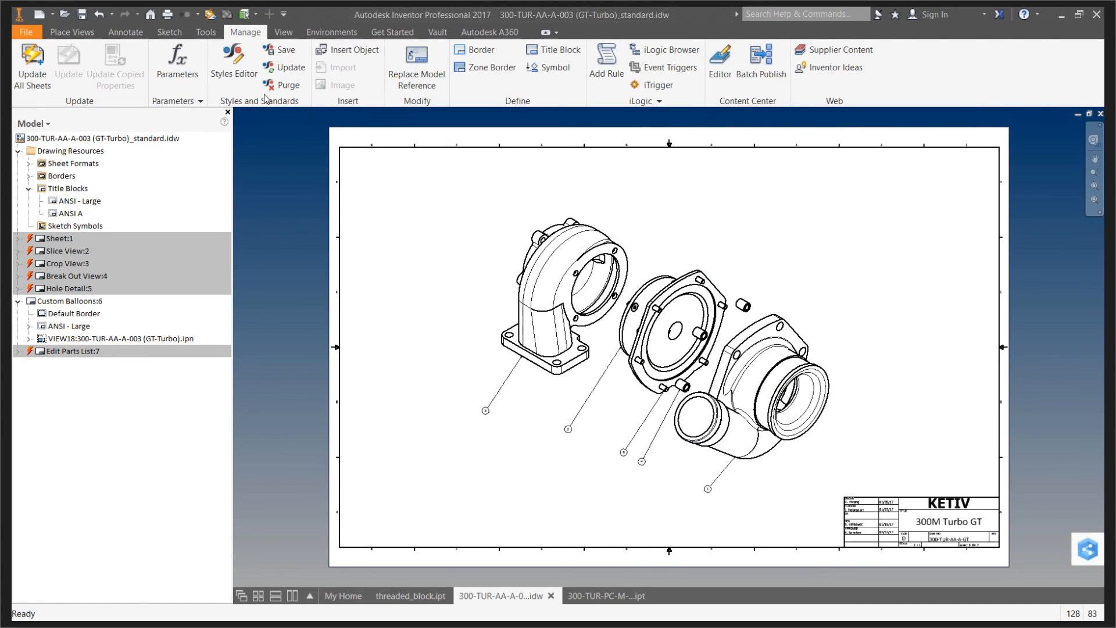
# Add a balloon to the upper edge of the turbo housing with the square mounting flange, placed above the part
pyautogui.click(120, 33)
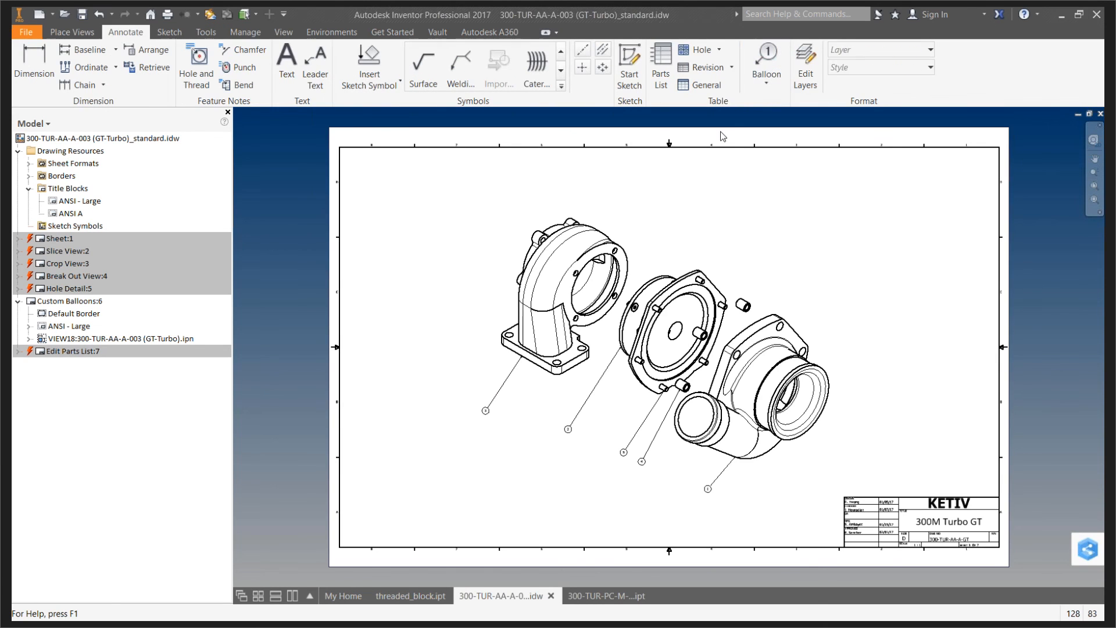
pyautogui.click(763, 68)
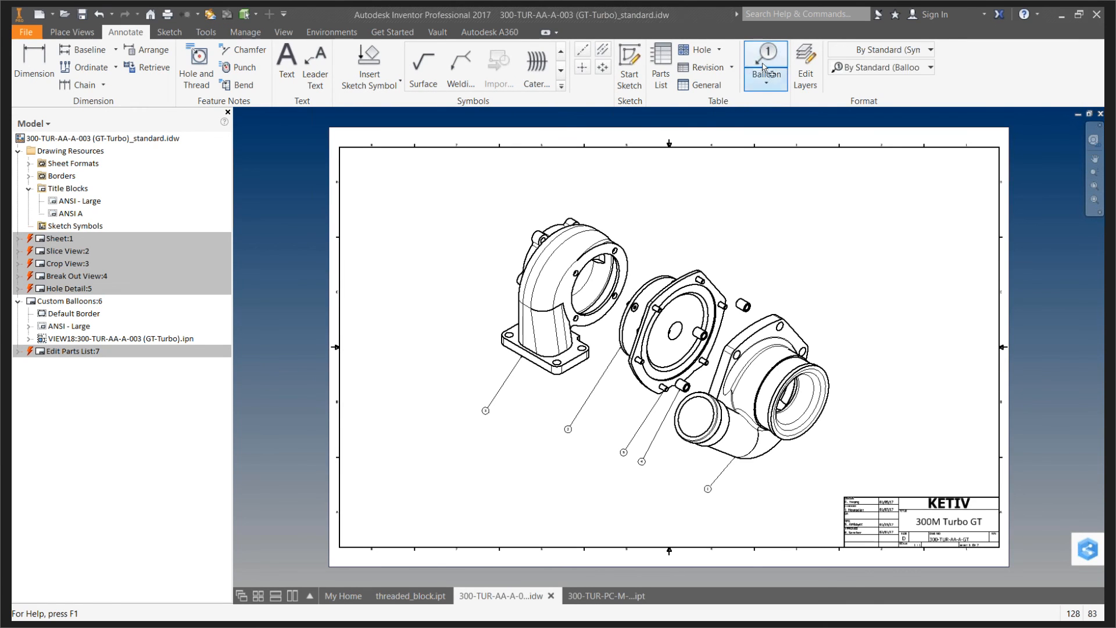
pyautogui.click(590, 227)
pyautogui.click(622, 184)
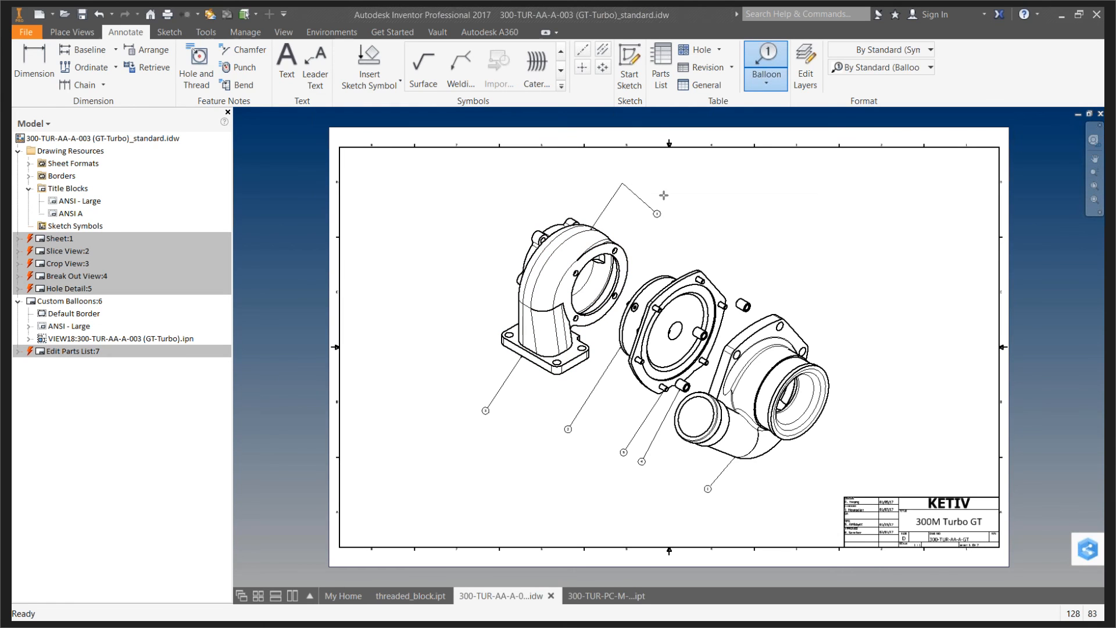
pyautogui.rightClick(664, 195)
pyautogui.click(716, 196)
pyautogui.scroll(-3, 686, 249)
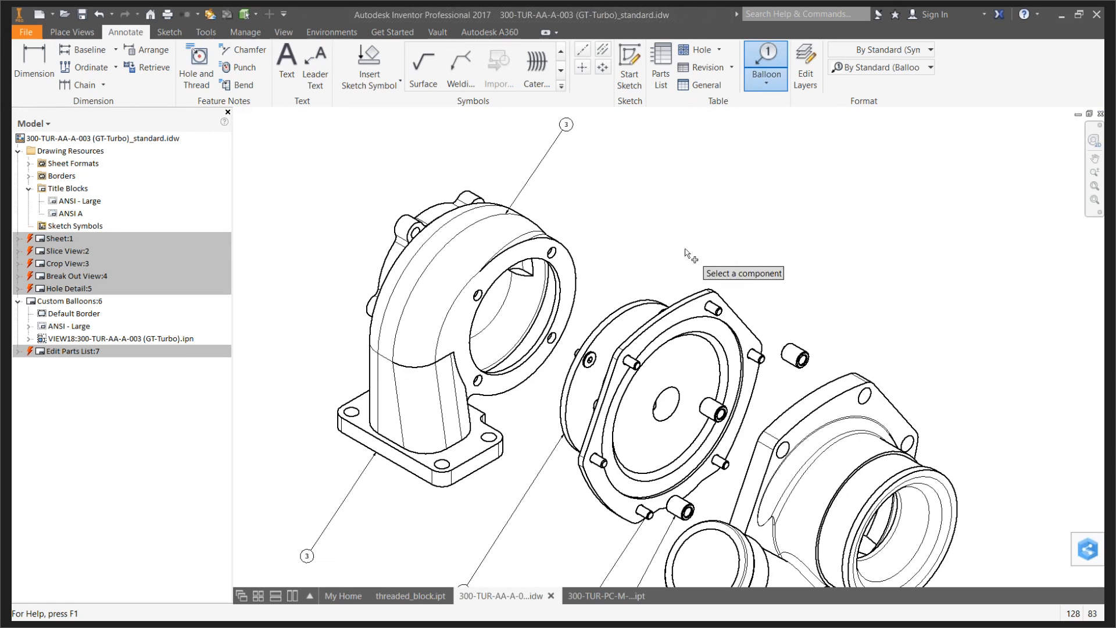
# Balloon the middle plate, the loose insert and the front housing above the exploded view, and end the balloon command
pyautogui.click(693, 294)
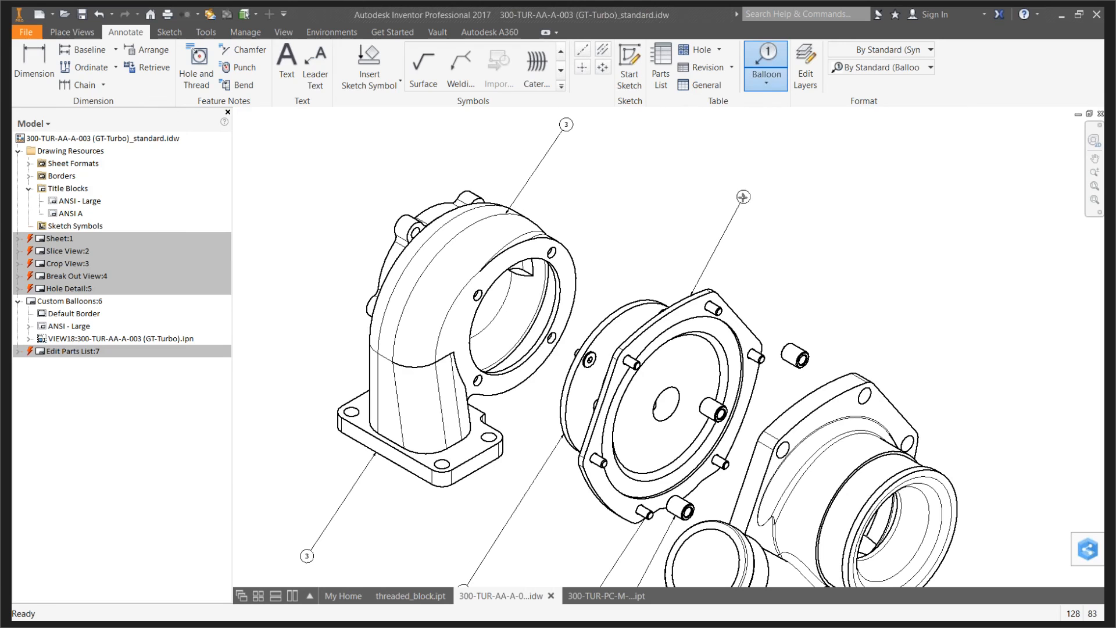
pyautogui.click(743, 196)
pyautogui.click(837, 234)
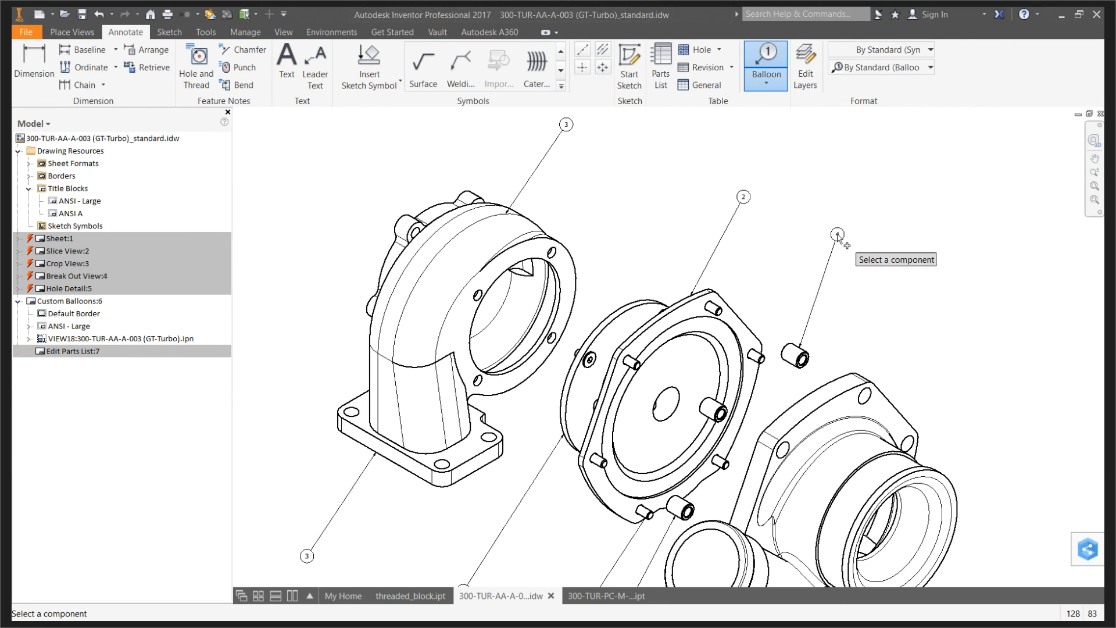
pyautogui.click(878, 383)
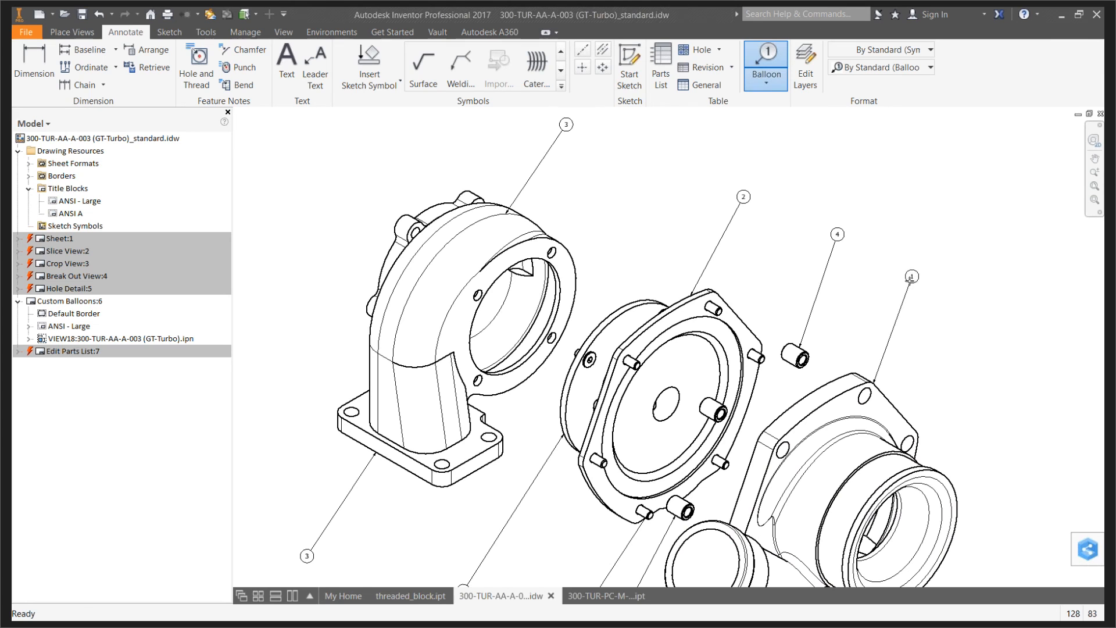
pyautogui.click(906, 287)
pyautogui.rightClick(842, 284)
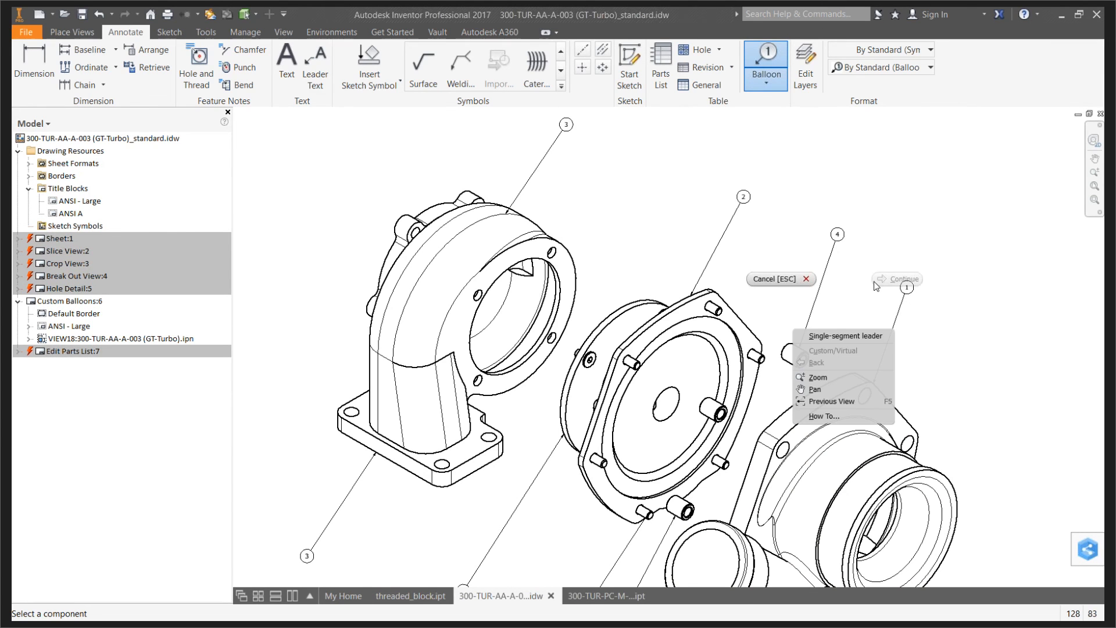
pyautogui.click(776, 279)
pyautogui.scroll(3, 787, 369)
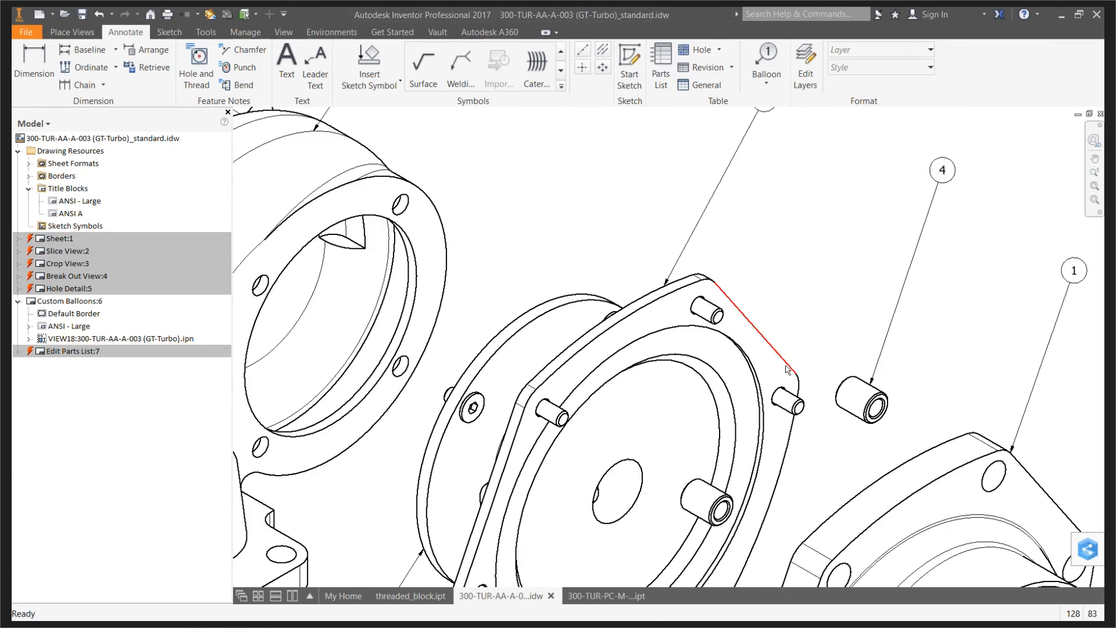
# Apply the Custom Balloon (ANSI) style to the four new balloons above the exploded parts
pyautogui.press('Home')
pyautogui.scroll(-3, 762, 229)
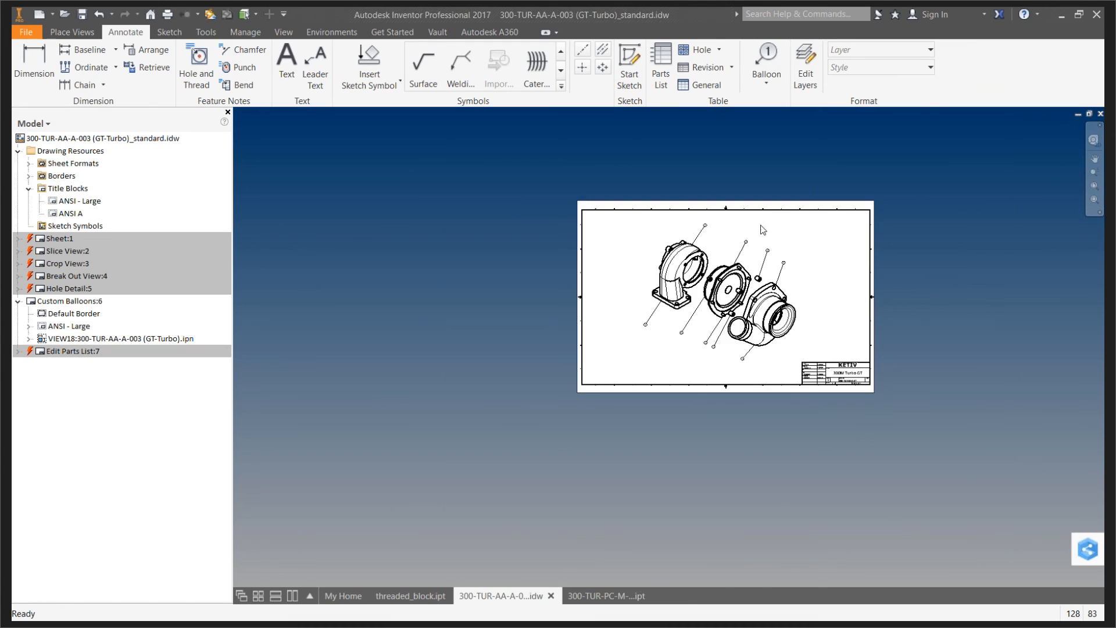
pyautogui.scroll(5, 762, 230)
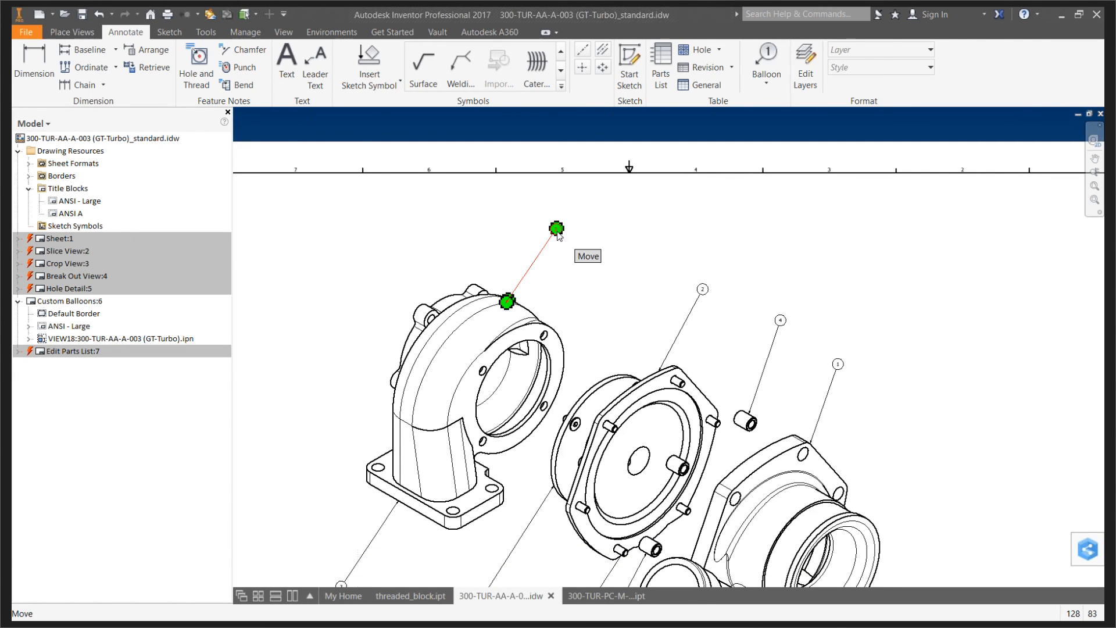
pyautogui.click(556, 229)
pyautogui.keyDown('ctrl'); pyautogui.click(697, 300); pyautogui.keyUp('ctrl')
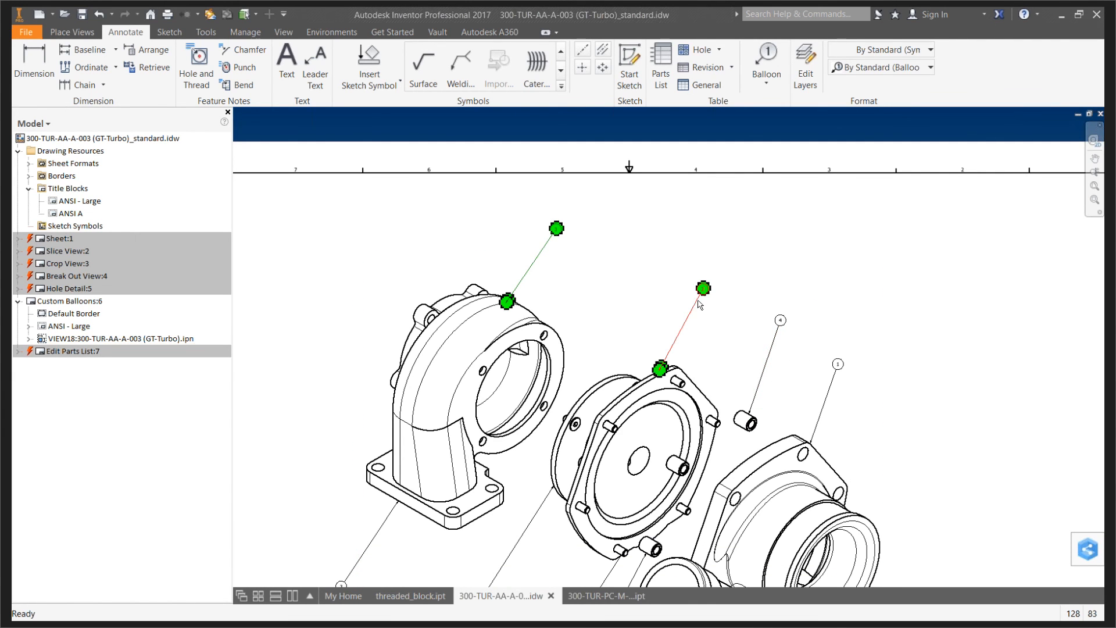
pyautogui.keyDown('ctrl'); pyautogui.click(763, 357); pyautogui.keyUp('ctrl')
pyautogui.keyDown('ctrl'); pyautogui.click(834, 398); pyautogui.keyUp('ctrl')
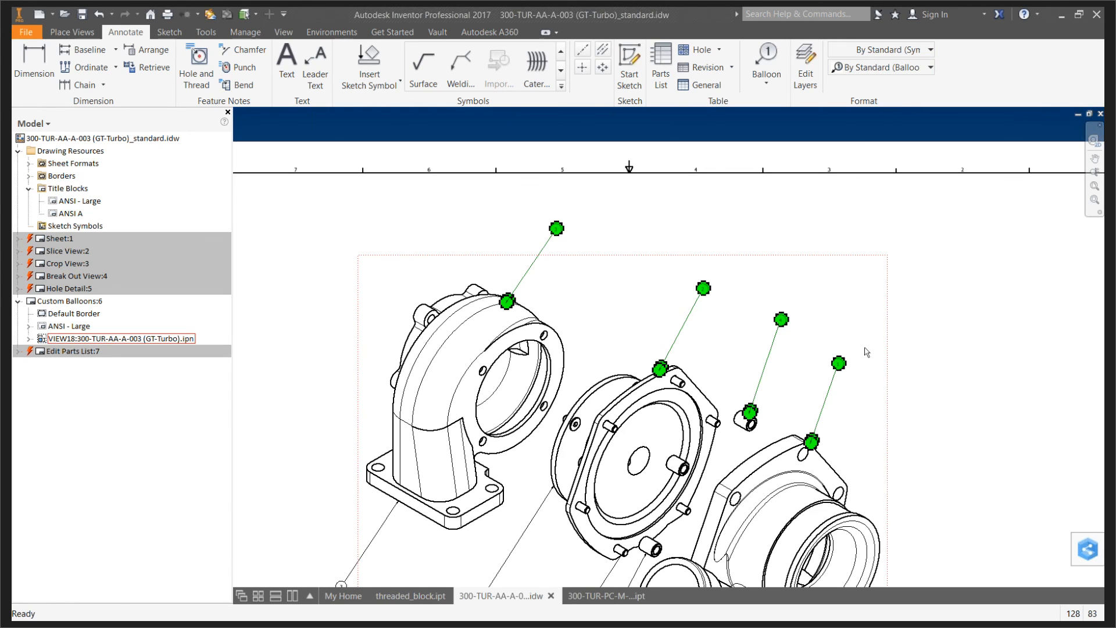
pyautogui.click(930, 68)
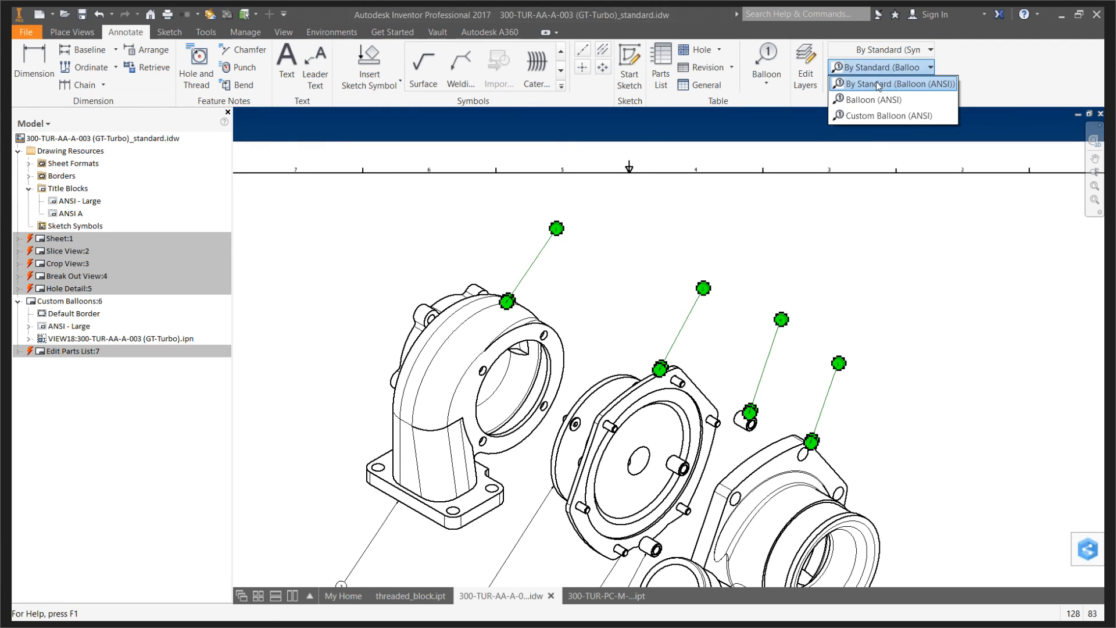
pyautogui.click(889, 117)
pyautogui.click(860, 284)
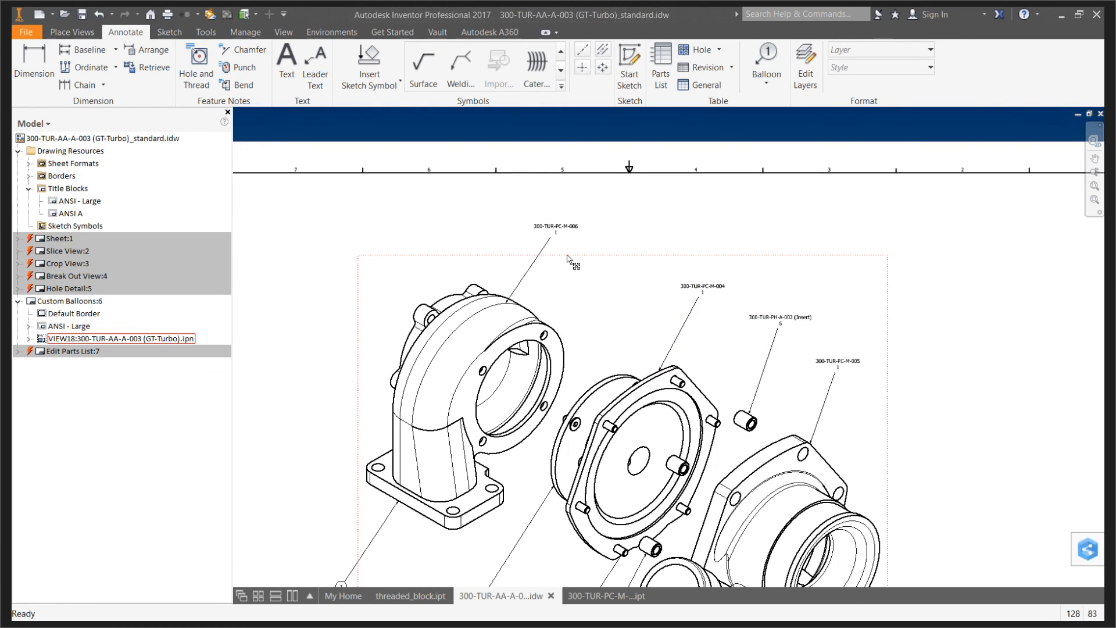
# Examine the part numbers and quantities shown on the restyled balloons
pyautogui.scroll(-3, 569, 256)
pyautogui.scroll(5, 566, 252)
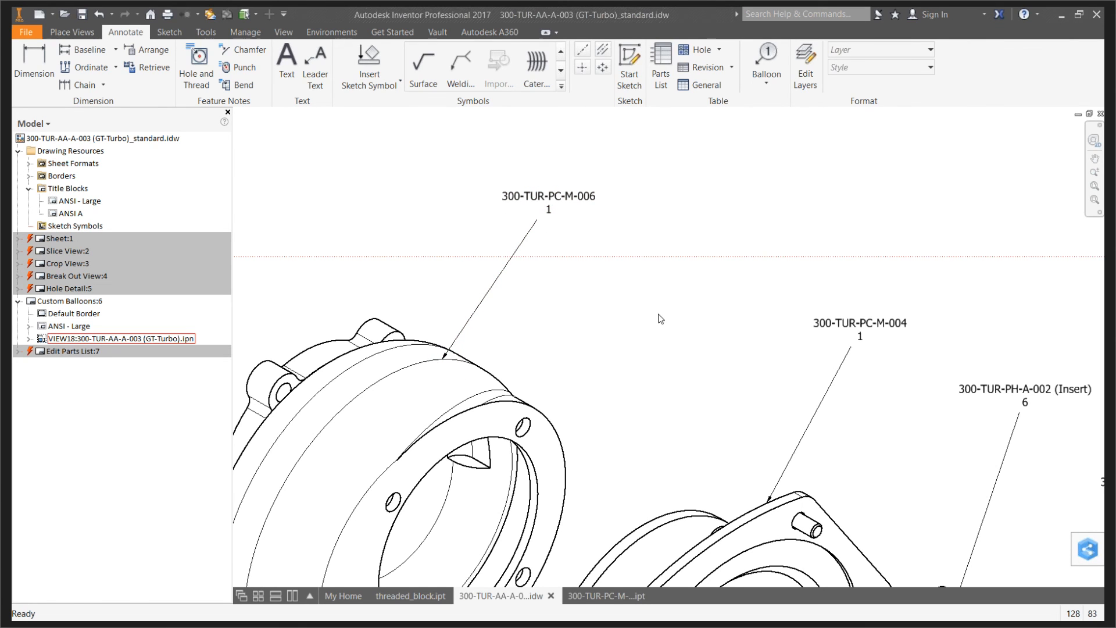
pyautogui.scroll(-5, 650, 266)
pyautogui.scroll(4, 645, 265)
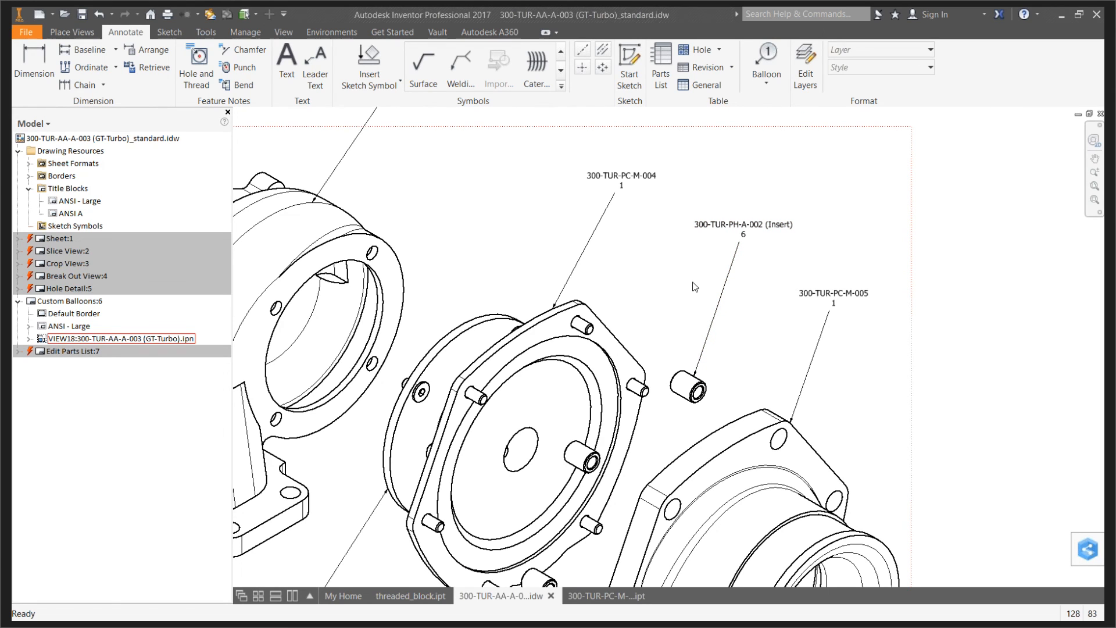
pyautogui.scroll(3, 694, 288)
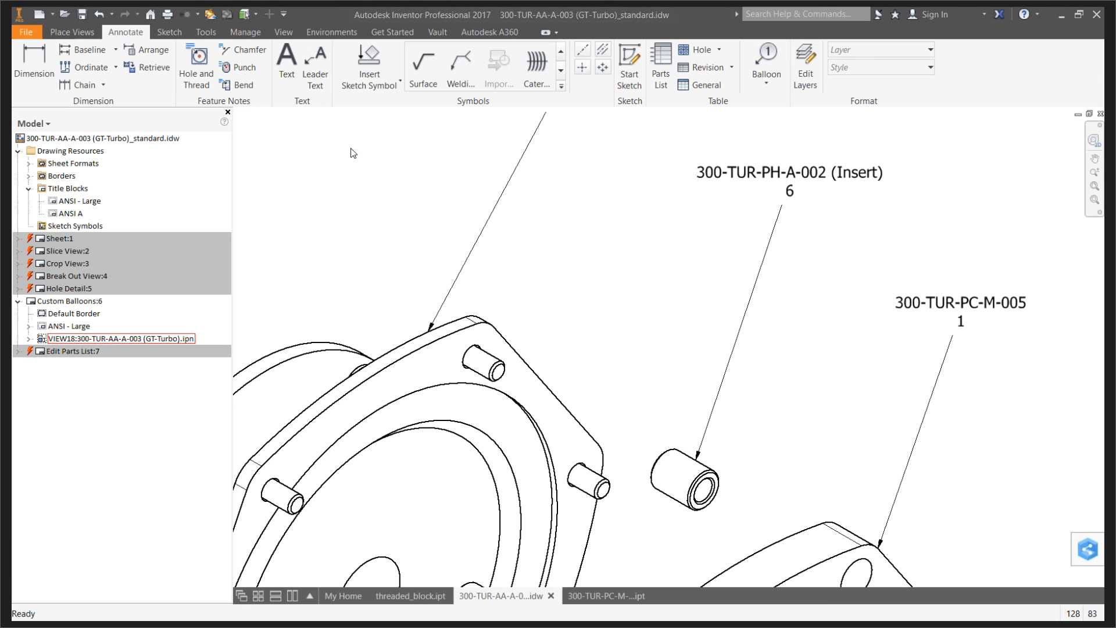
# Activate the Edit Parts List:7 sheet
pyautogui.click(41, 354)
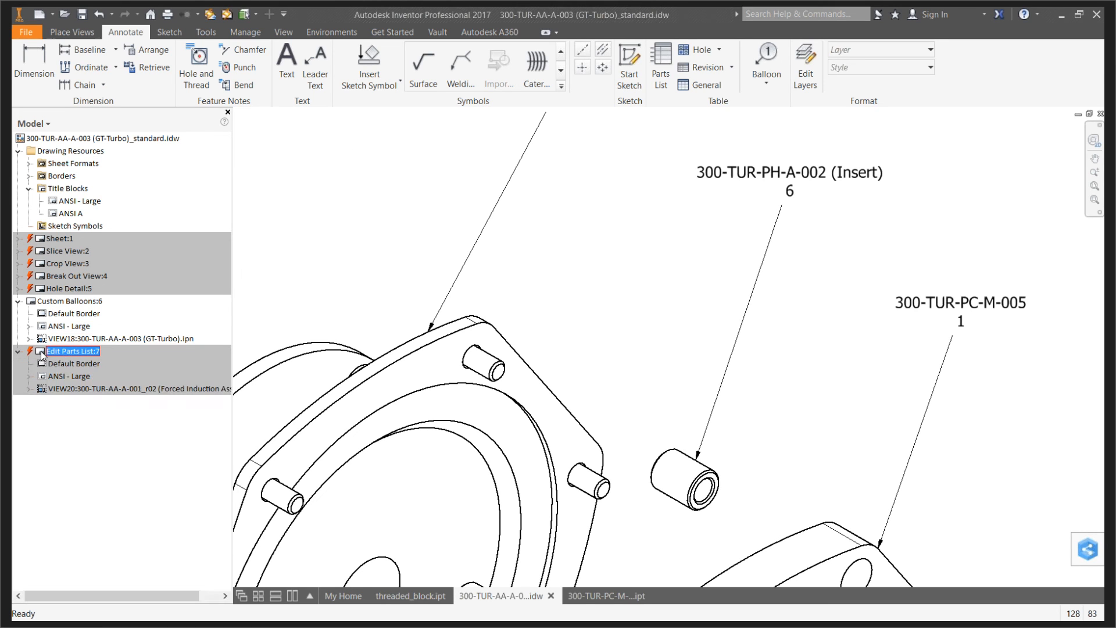
pyautogui.rightClick(41, 355)
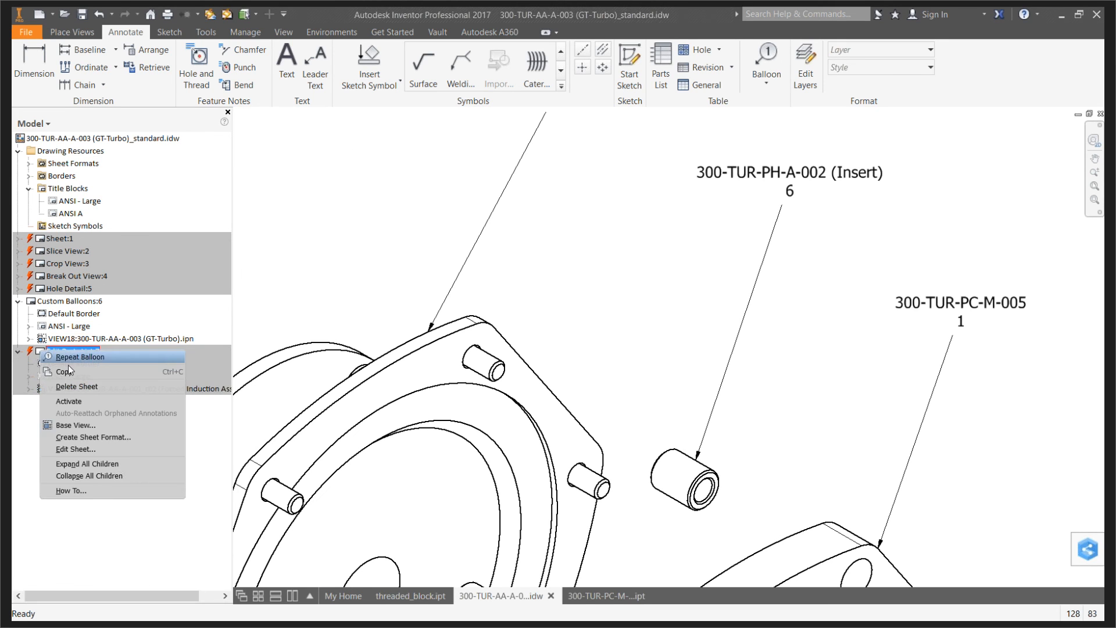
pyautogui.click(69, 402)
# Insert a structured parts list for the forced induction assembly view, placed near the sheet's upper-right corner
pyautogui.scroll(3, 672, 454)
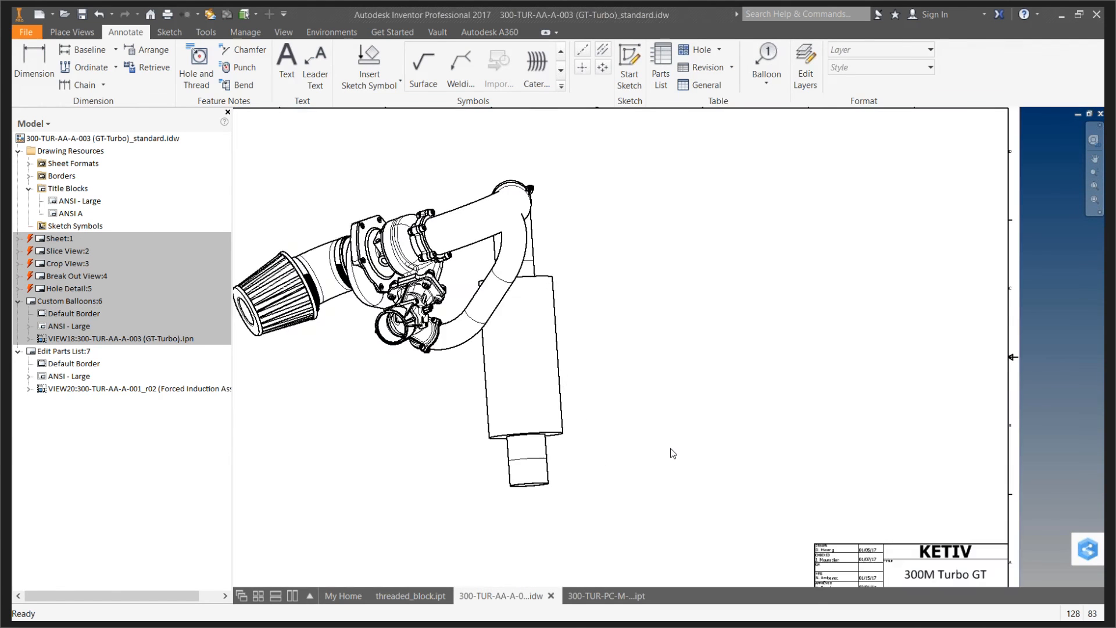
pyautogui.scroll(-2, 673, 453)
pyautogui.scroll(3, 545, 403)
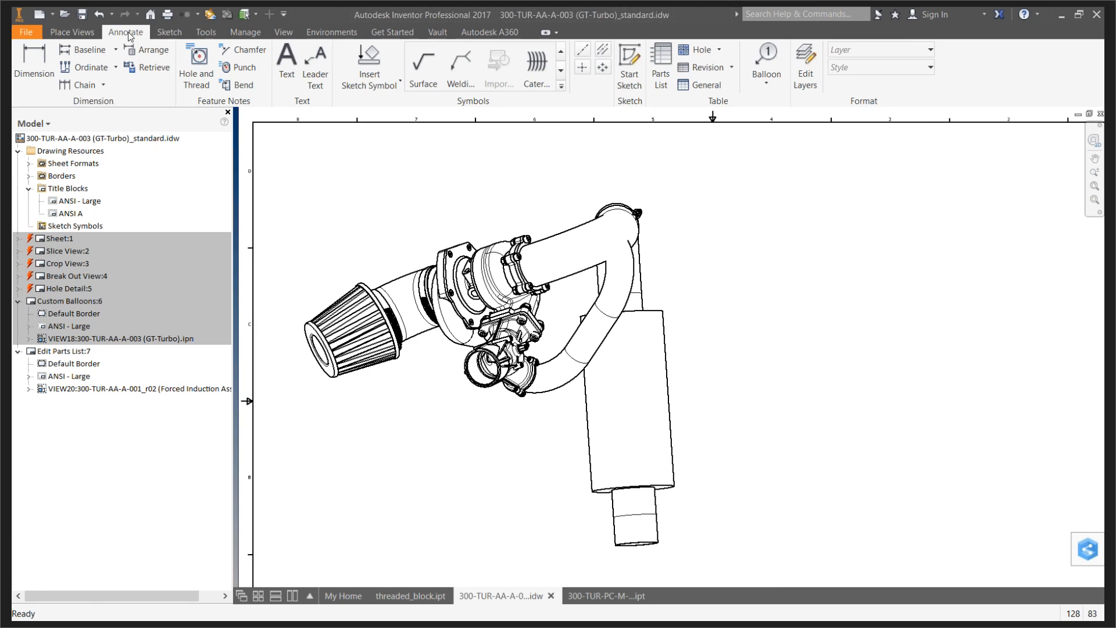
pyautogui.click(660, 71)
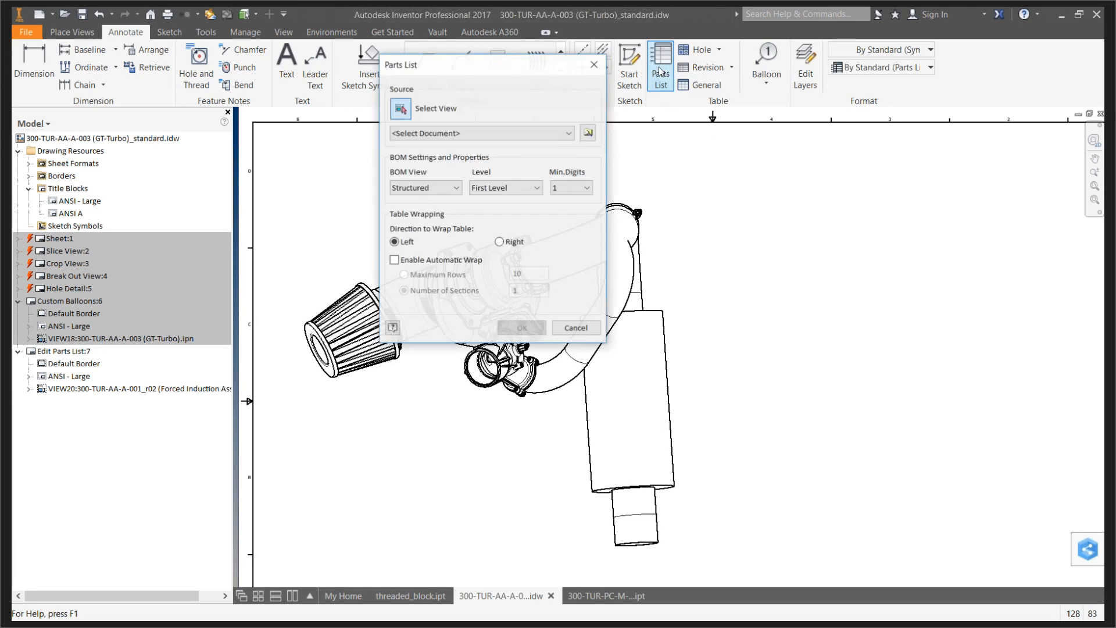
pyautogui.click(625, 291)
pyautogui.scroll(-5, 674, 255)
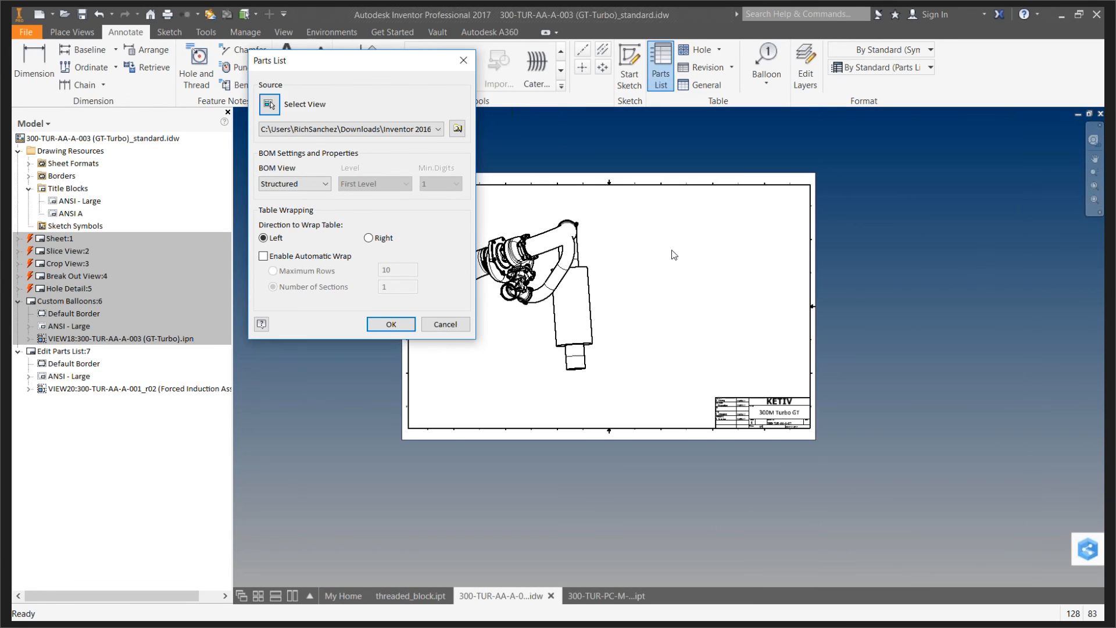
pyautogui.click(394, 324)
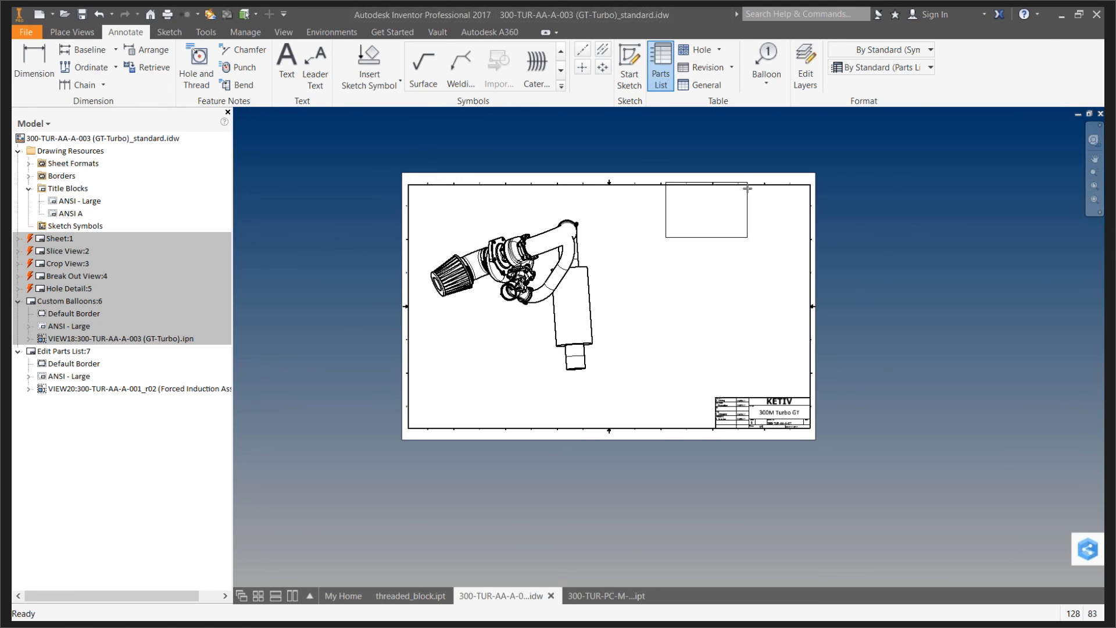
pyautogui.click(748, 192)
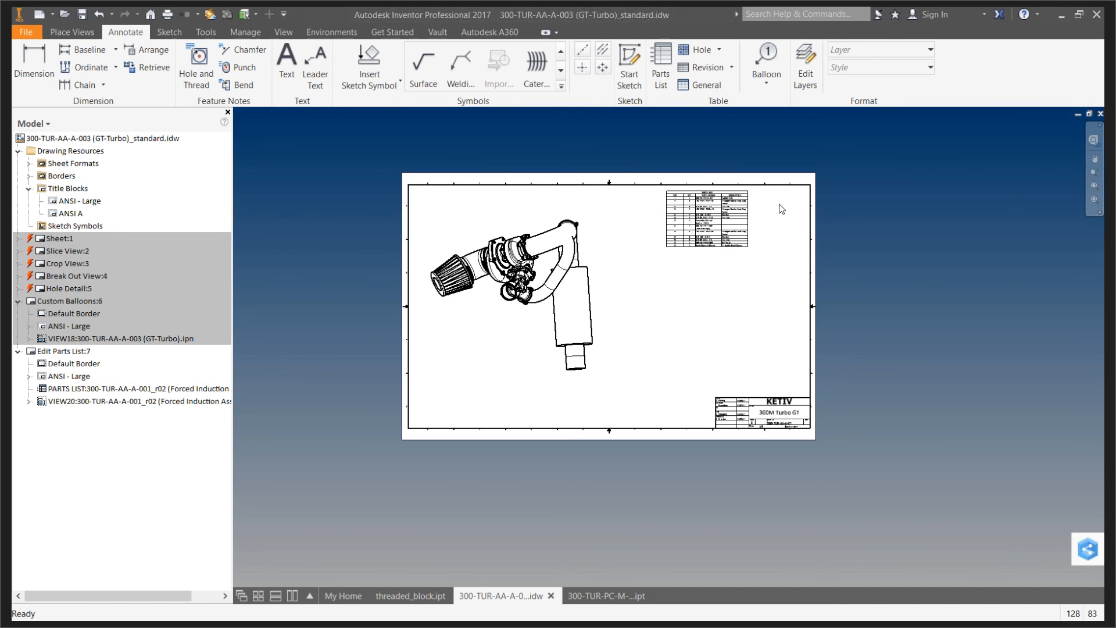
# Open the parts list for editing and renumber its ITEM column sequentially from 1 to 13
pyautogui.scroll(3, 791, 199)
pyautogui.scroll(-3, 789, 199)
pyautogui.scroll(-5, 761, 211)
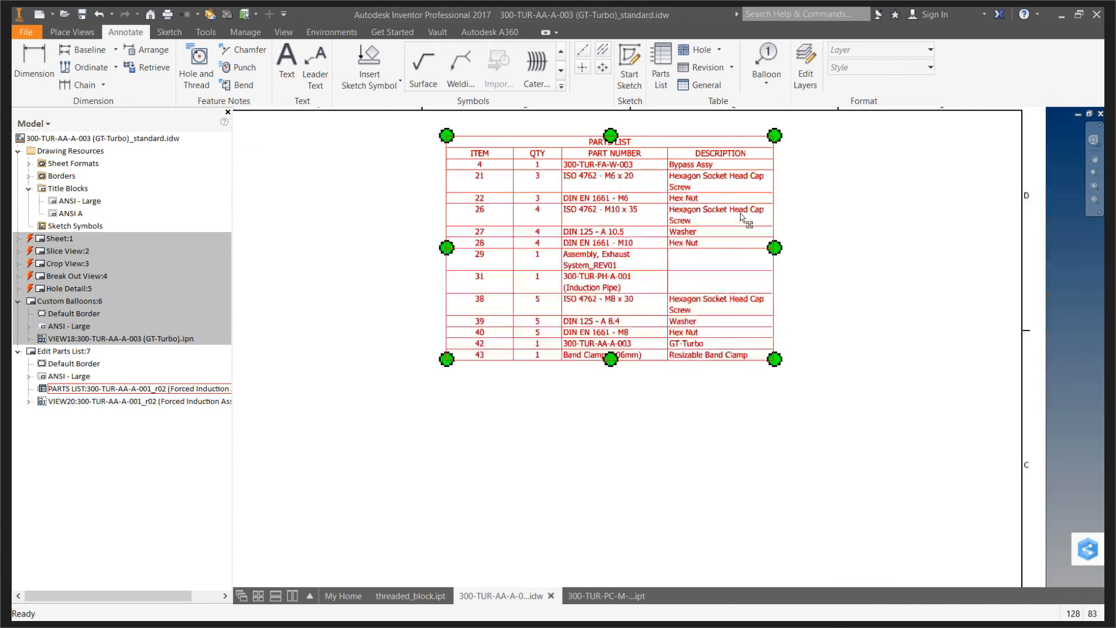
pyautogui.scroll(-4, 742, 219)
pyautogui.scroll(3, 742, 219)
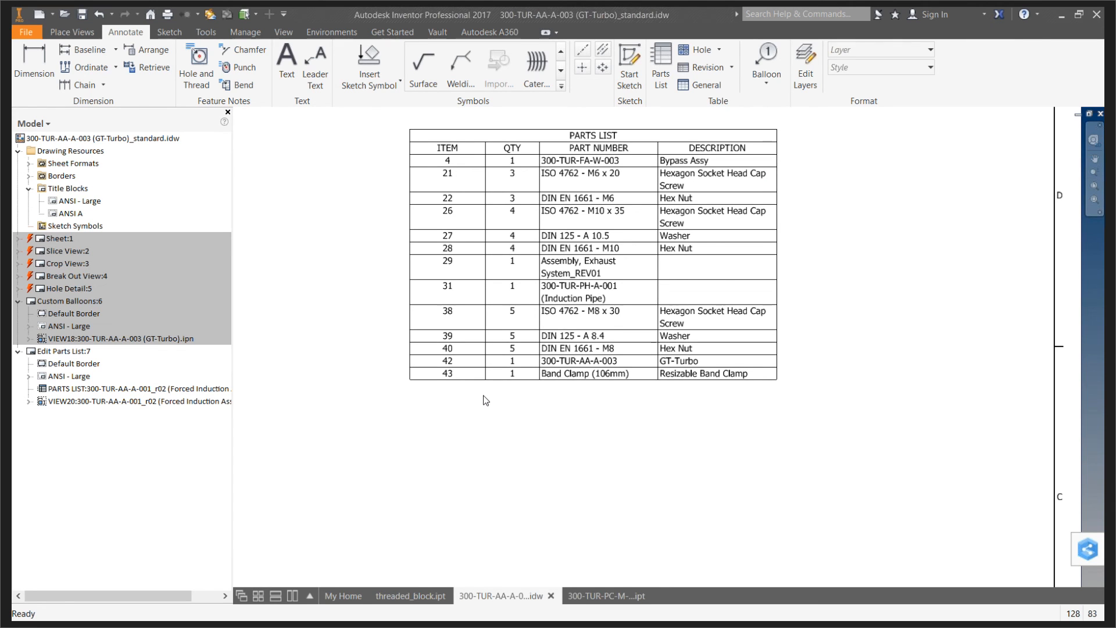
pyautogui.click(478, 222)
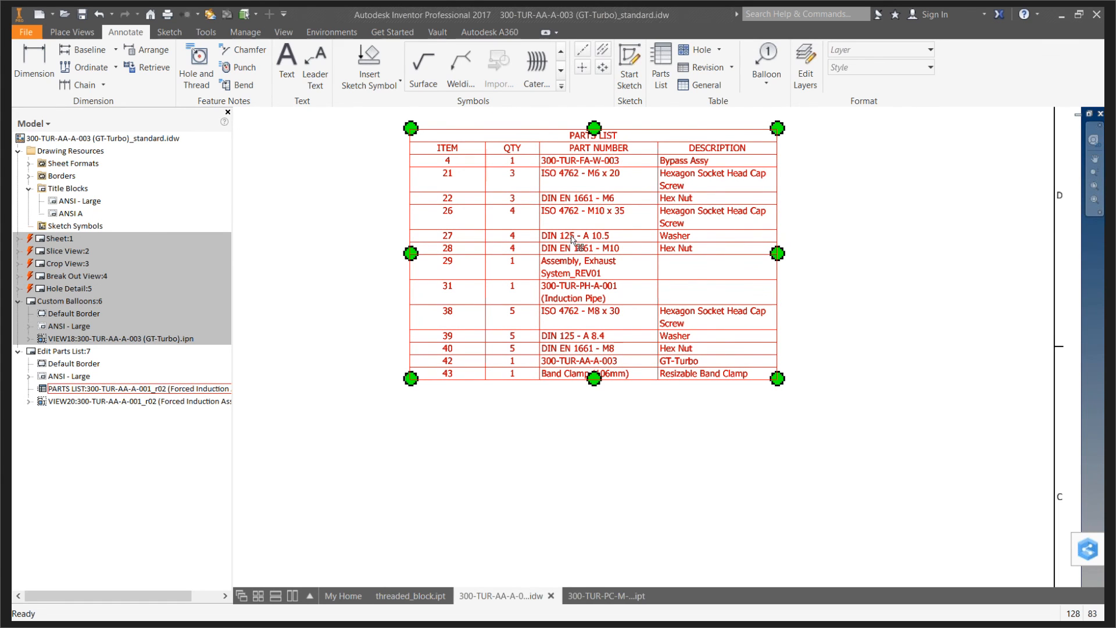
pyautogui.click(572, 239)
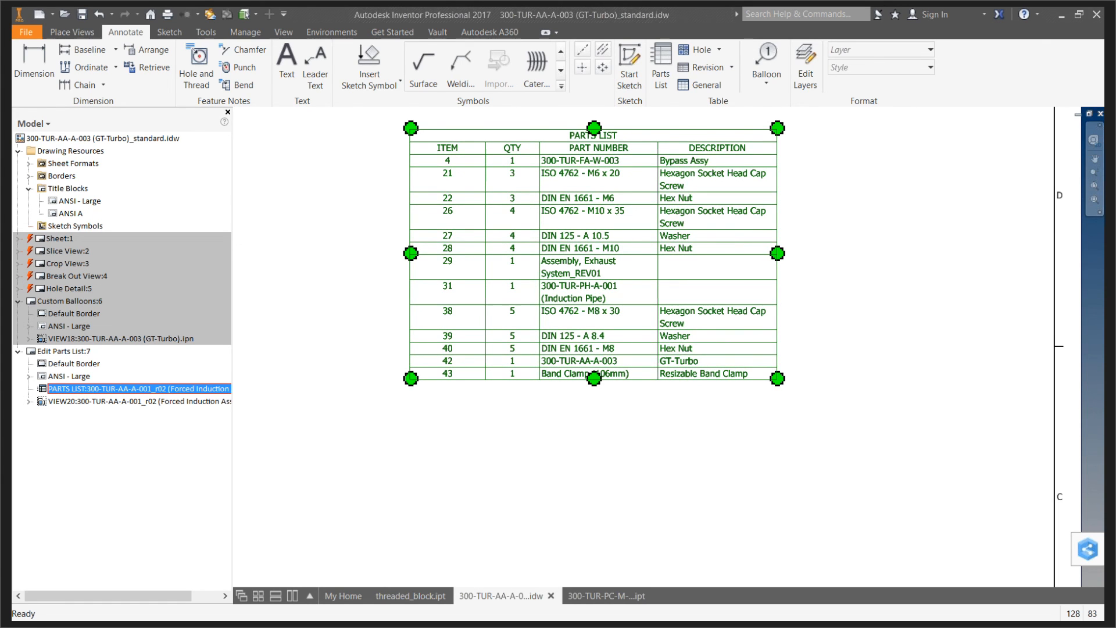
pyautogui.doubleClick(425, 382)
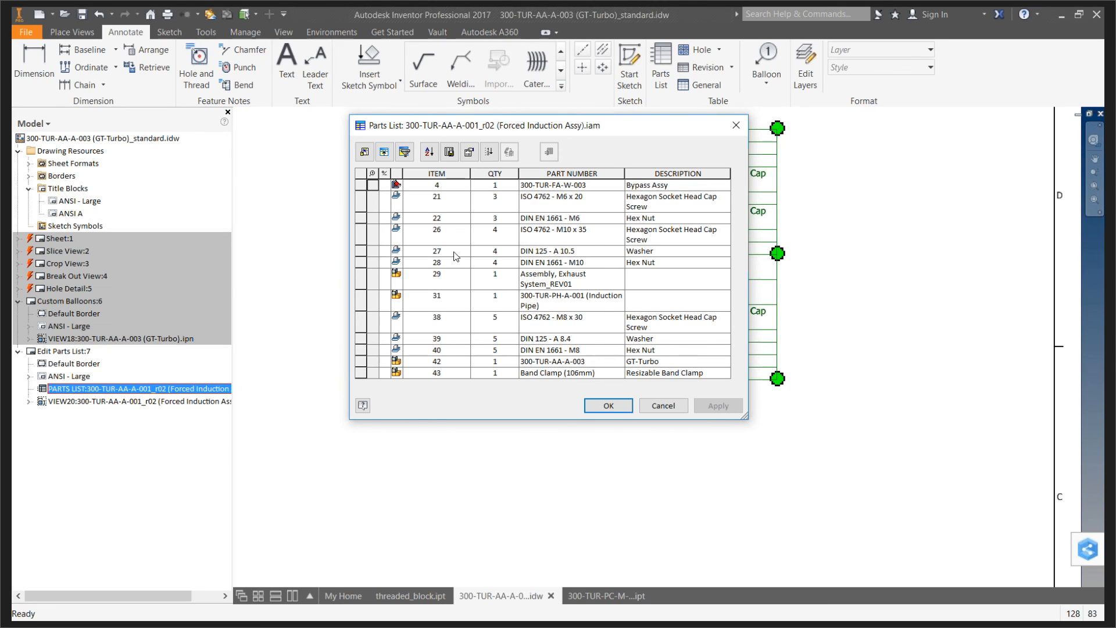
pyautogui.click(431, 172)
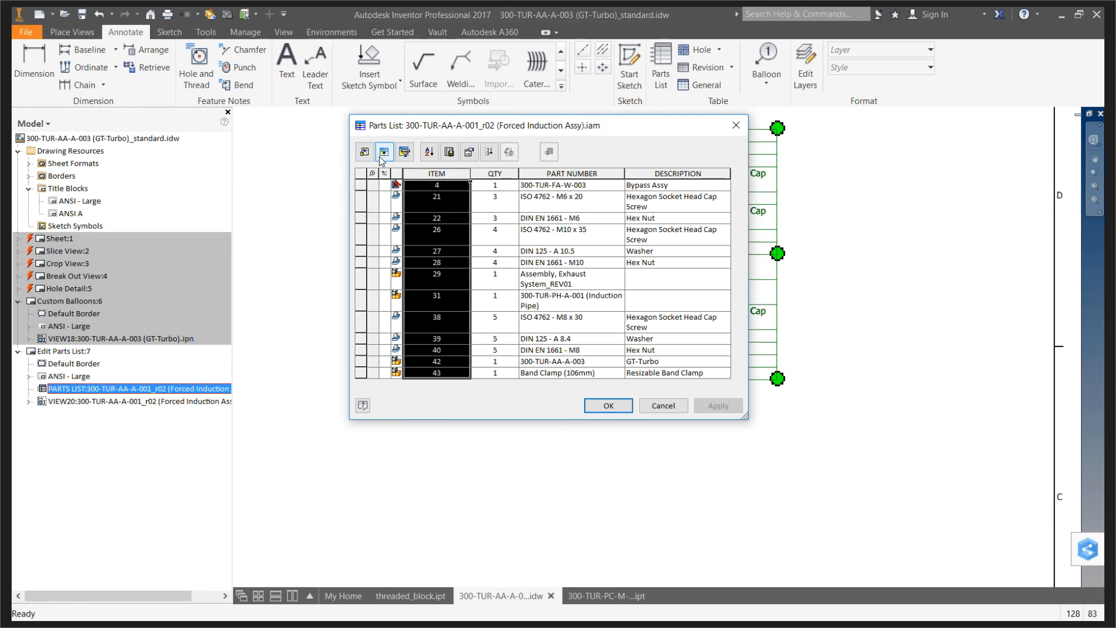
pyautogui.click(489, 152)
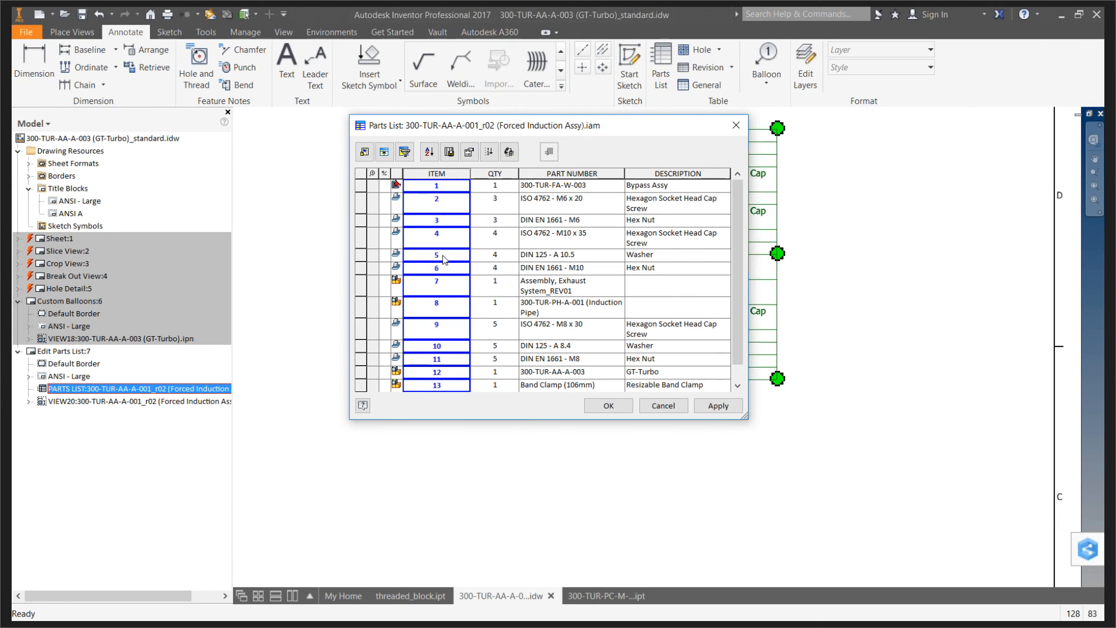
pyautogui.scroll(-1, 440, 368)
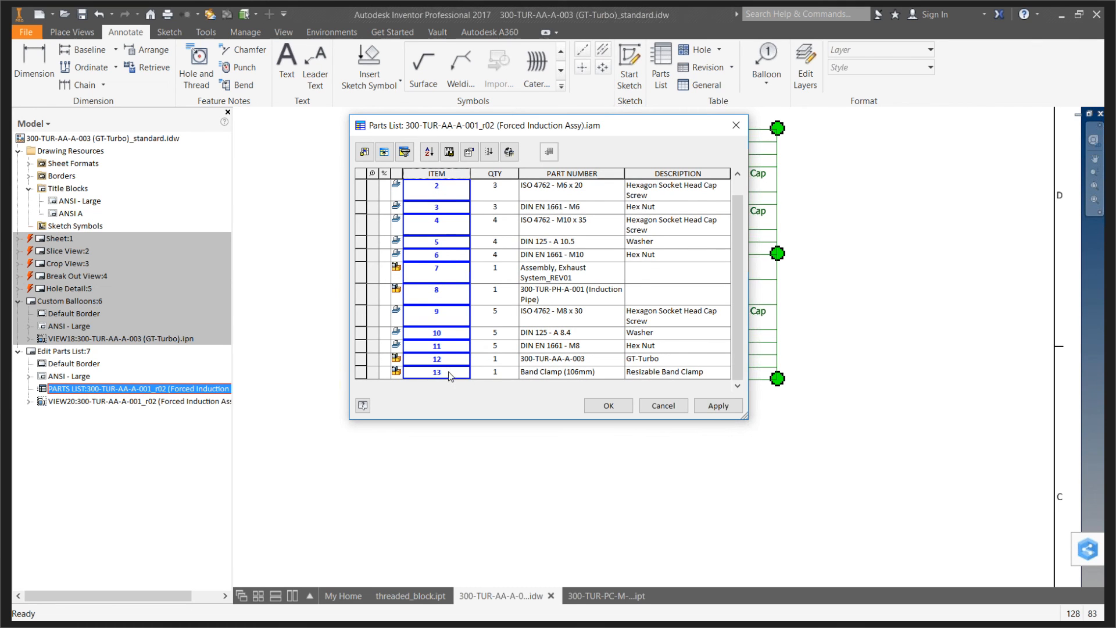
pyautogui.scroll(1, 447, 370)
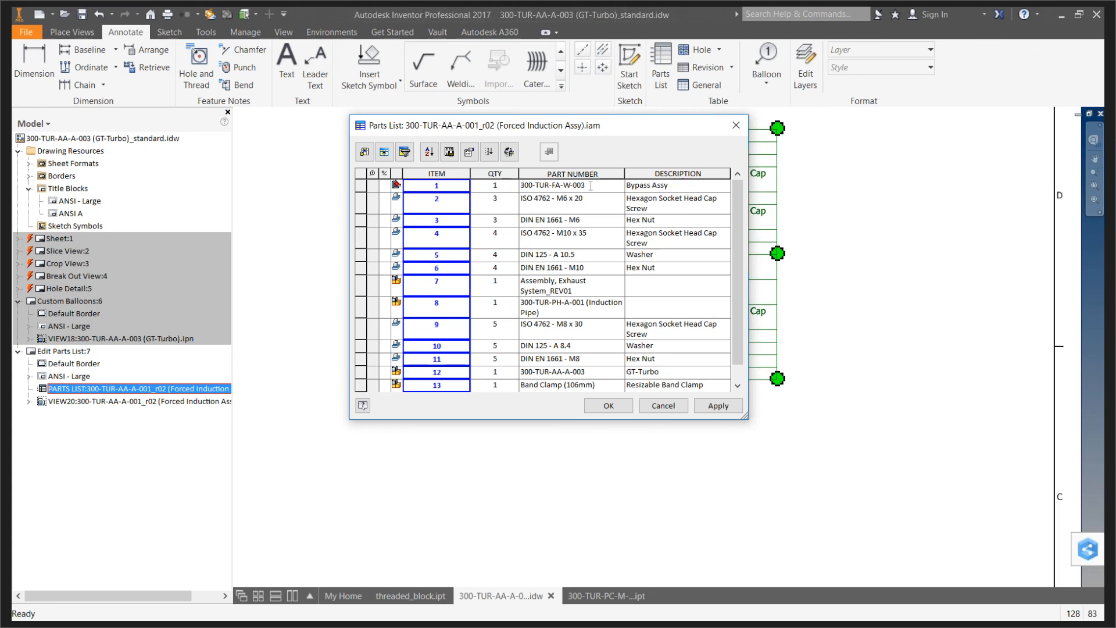
# Override the Bypass Assy part number as 300-TUR-FA-W-003-10 and apply it to the parts list on the sheet
pyautogui.click(589, 209)
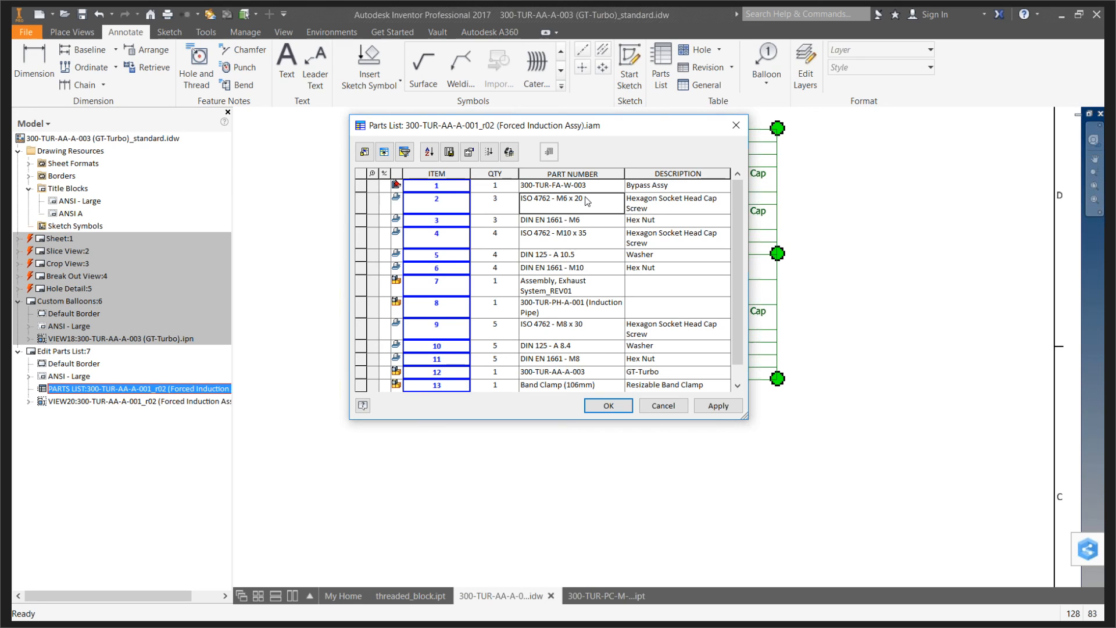
pyautogui.click(551, 185)
pyautogui.write('10')
pyautogui.moveTo(638, 125); pyautogui.dragTo(654, 218)
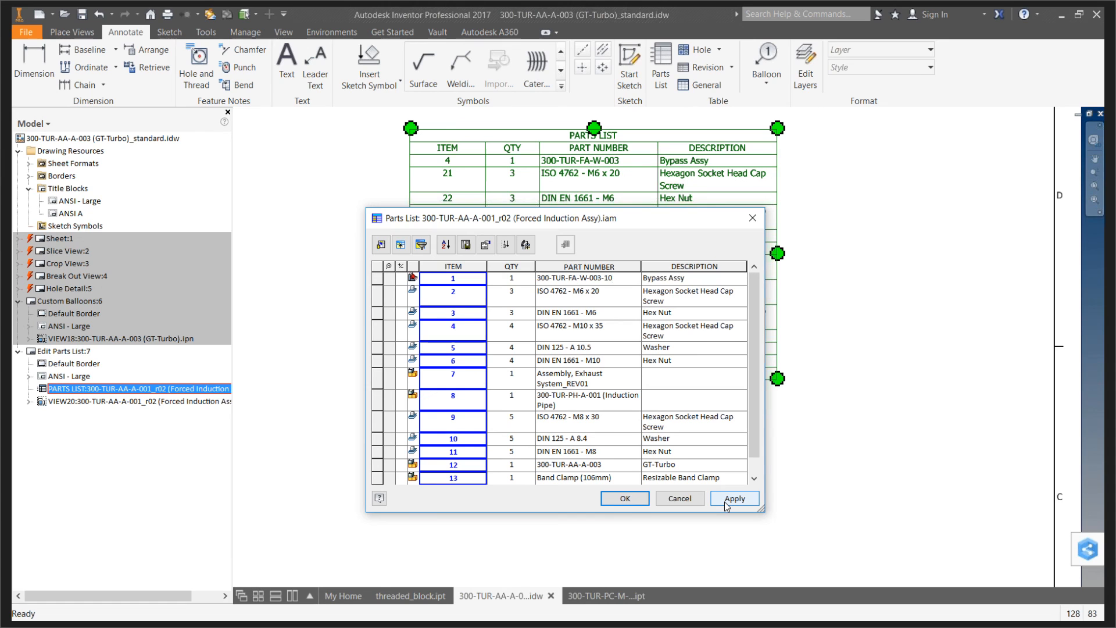
pyautogui.click(734, 499)
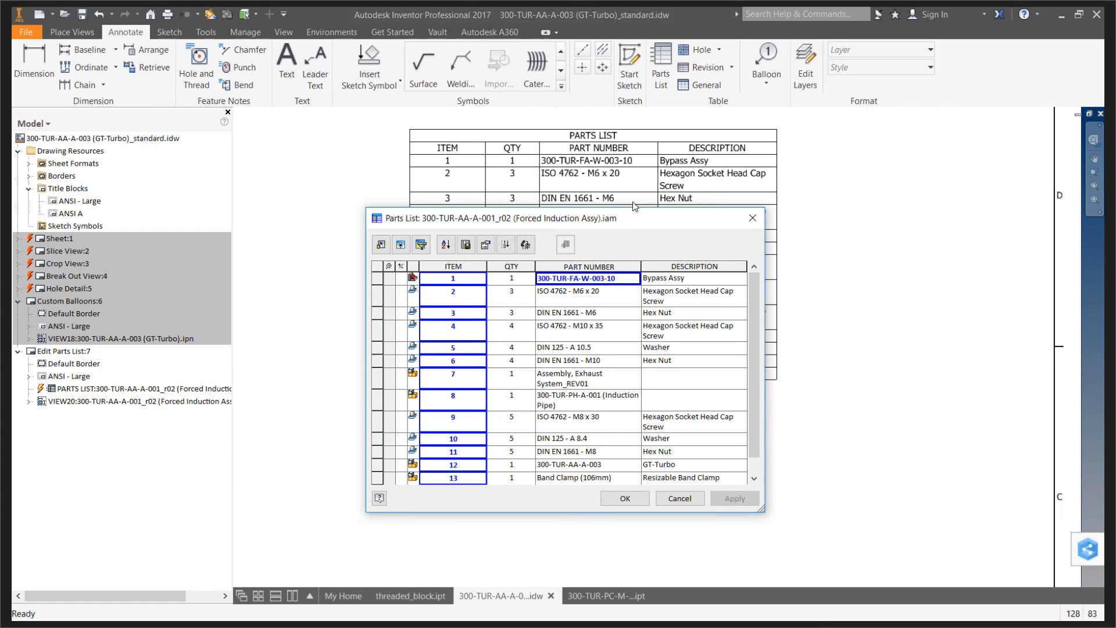
# Remove the static value override from the Bypass Assy part number
pyautogui.moveTo(634, 216); pyautogui.dragTo(639, 153)
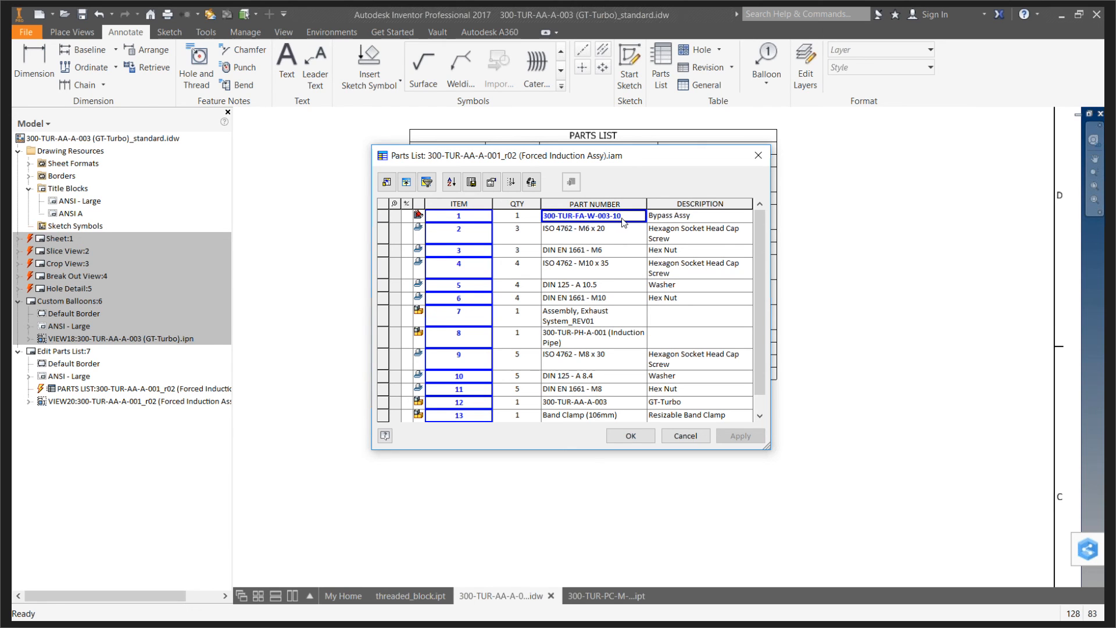
pyautogui.rightClick(599, 215)
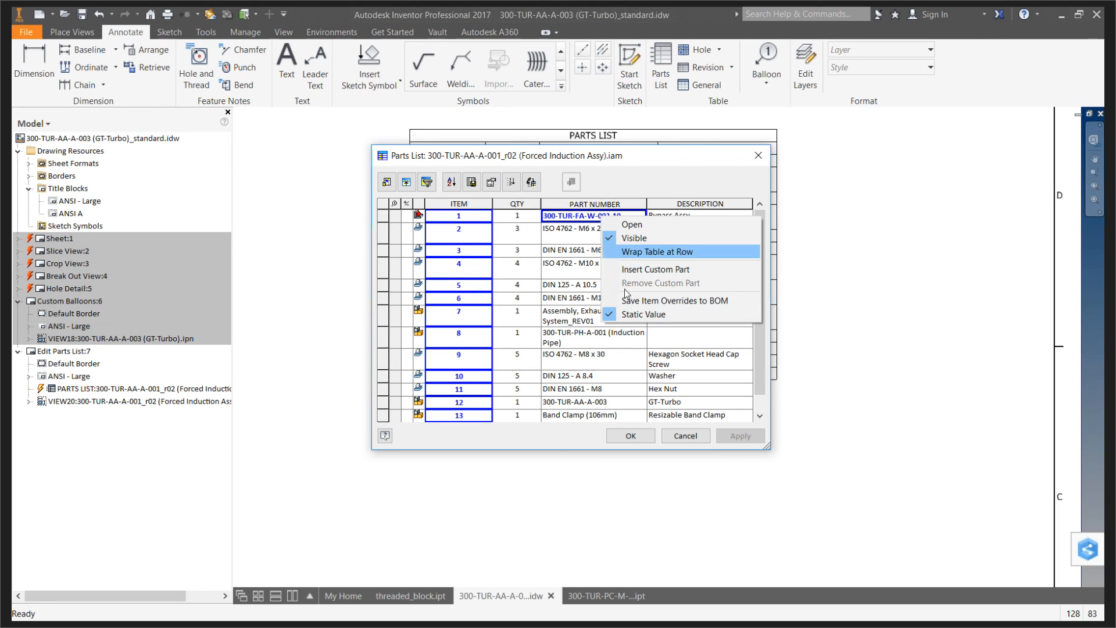
pyautogui.click(609, 317)
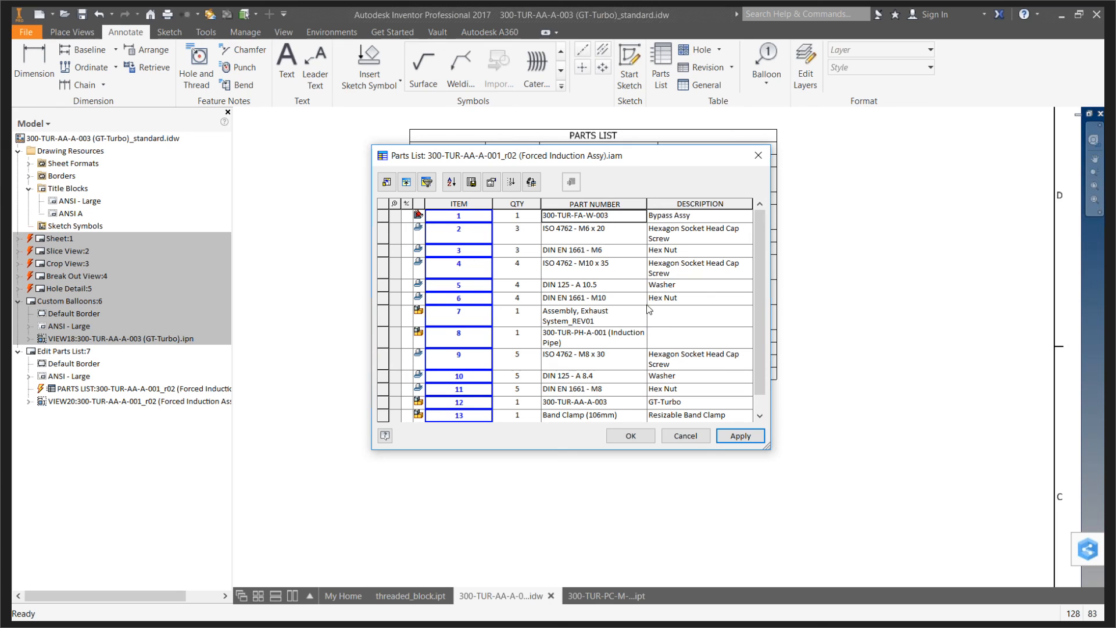
# Examine the column format and value substitution settings of the PART NUMBER column
pyautogui.rightClick(608, 204)
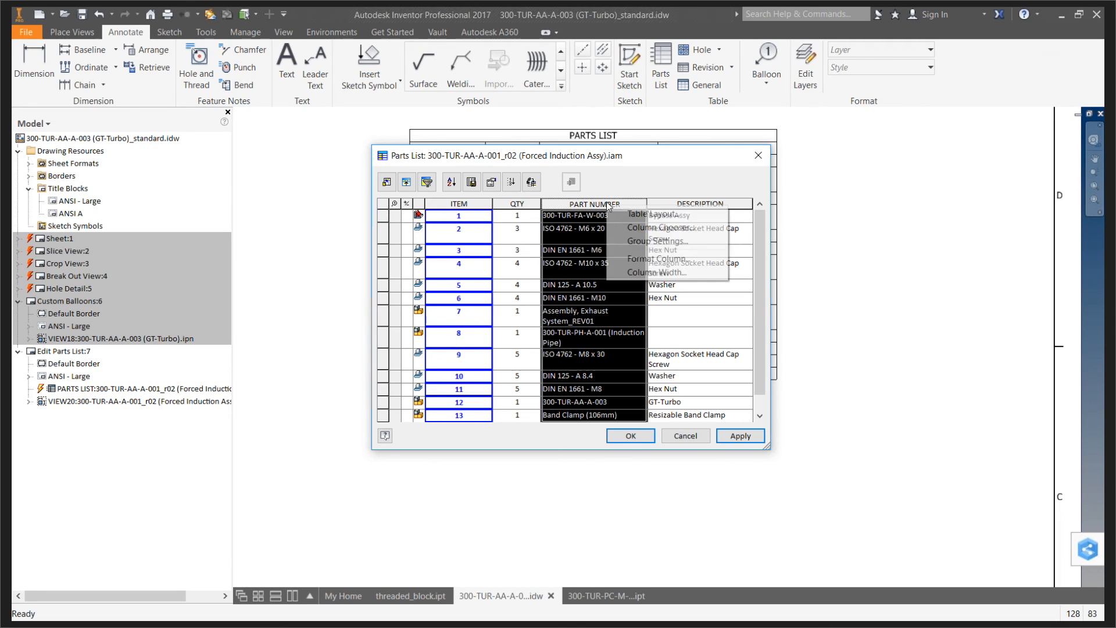
pyautogui.click(643, 260)
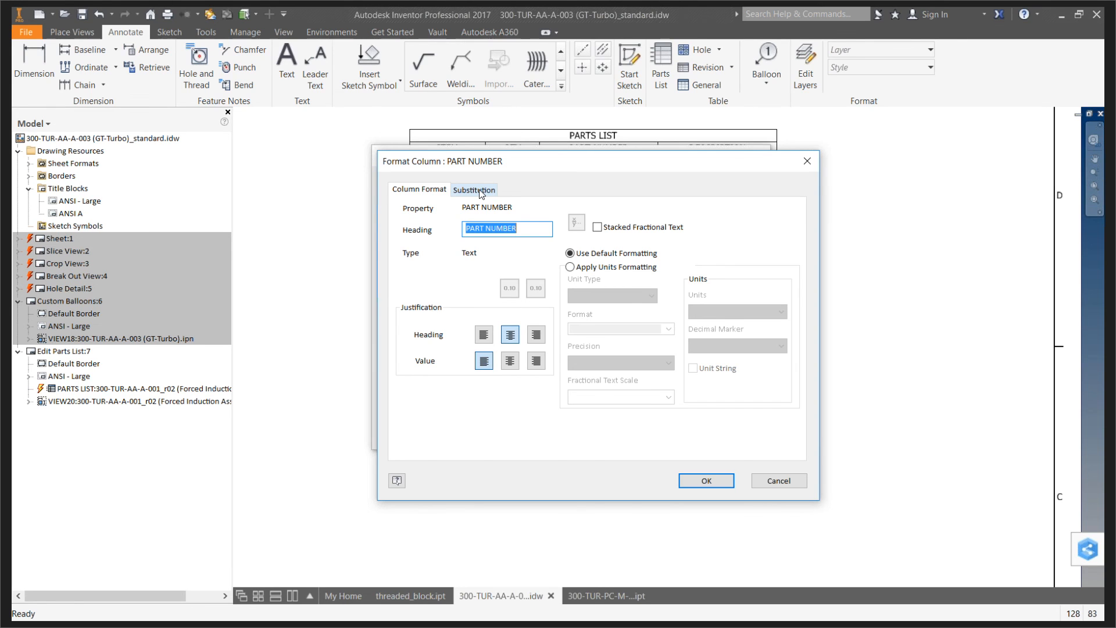
pyautogui.click(480, 192)
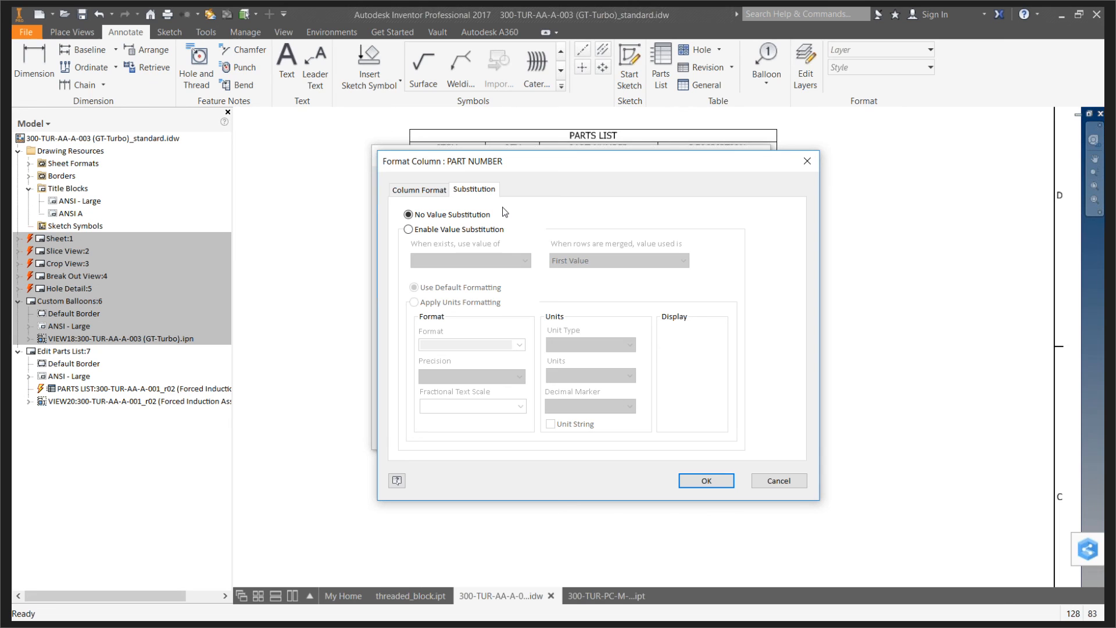
pyautogui.click(717, 480)
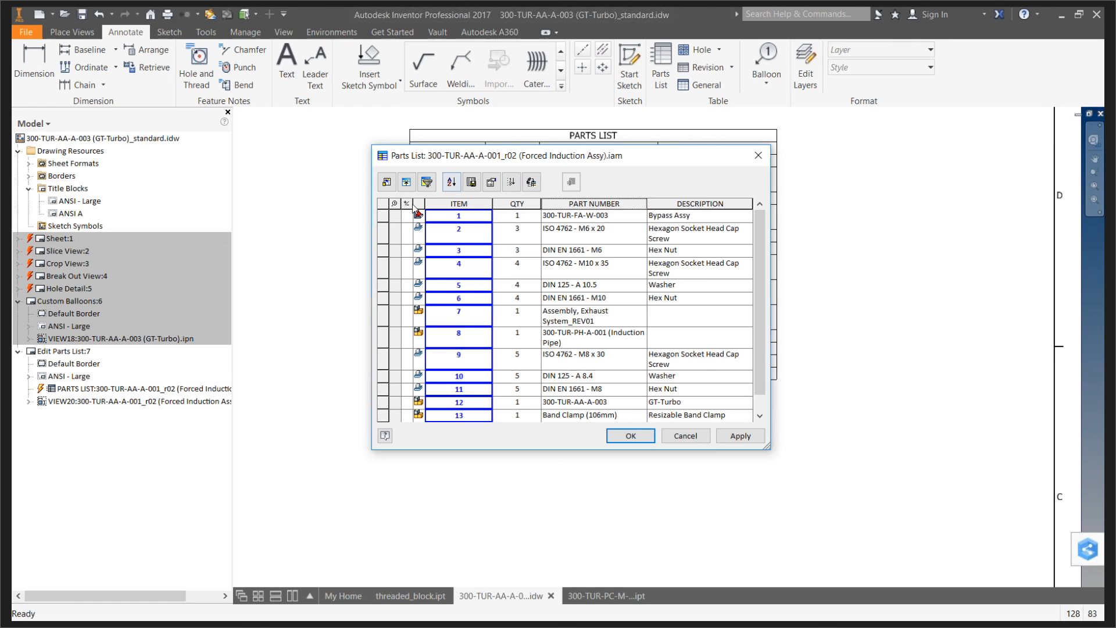
# Add the MATERIAL property as a column after DESCRIPTION and widen the parts list editor to show it
pyautogui.click(386, 183)
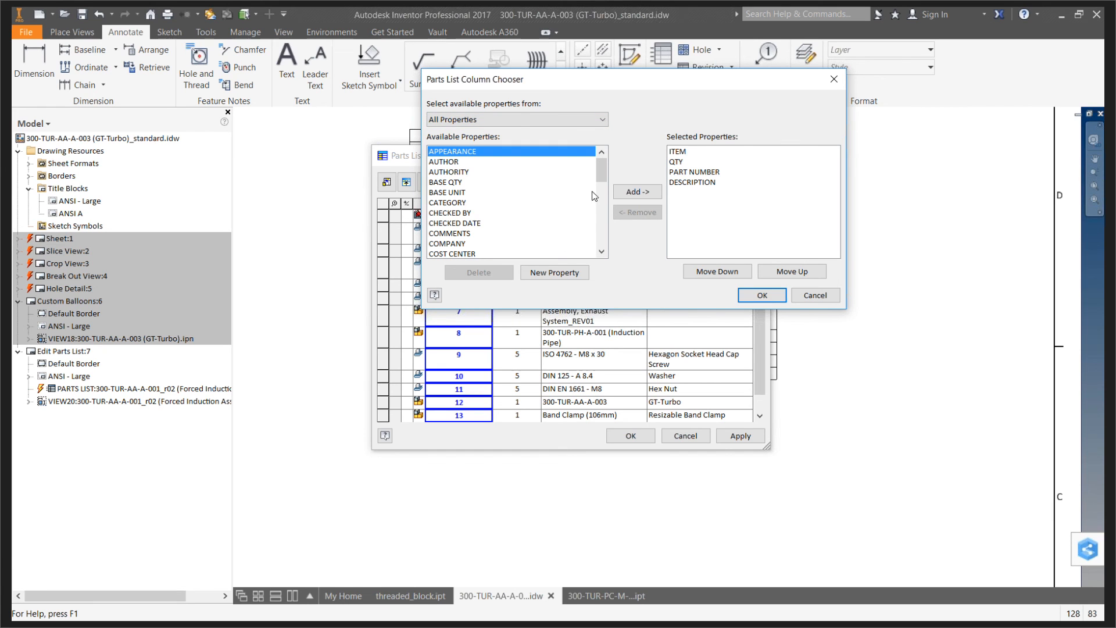
pyautogui.moveTo(597, 171)
pyautogui.mouseDown()
pyautogui.moveTo(600, 247)
pyautogui.moveTo(601, 158)
pyautogui.mouseUp()
pyautogui.click(505, 150)
pyautogui.click(478, 203)
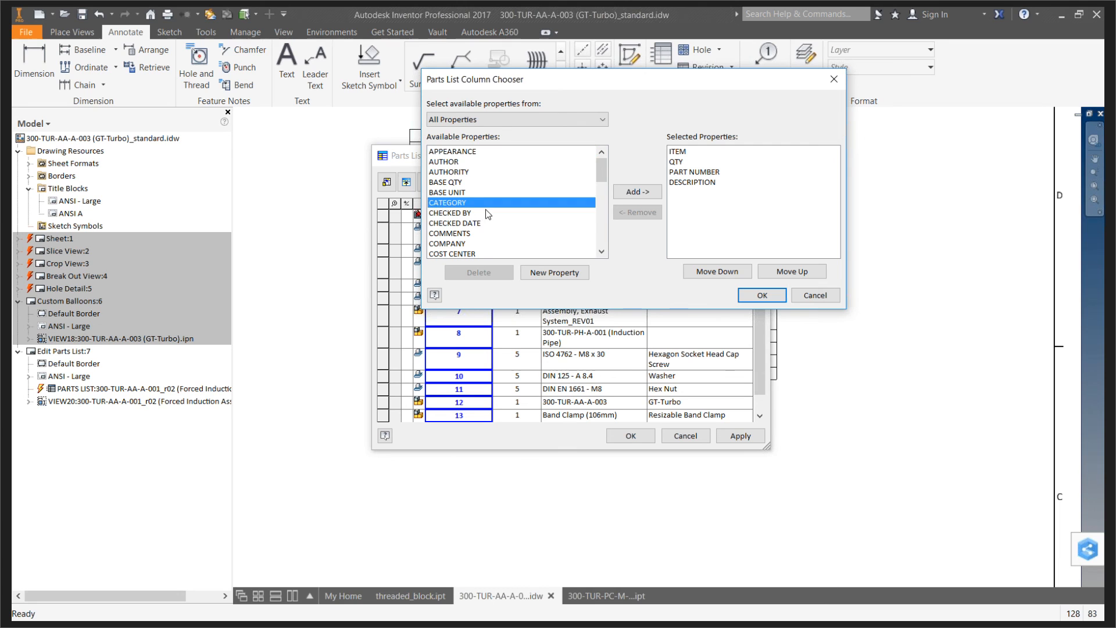
pyautogui.scroll(-2, 483, 211)
pyautogui.scroll(-1, 488, 214)
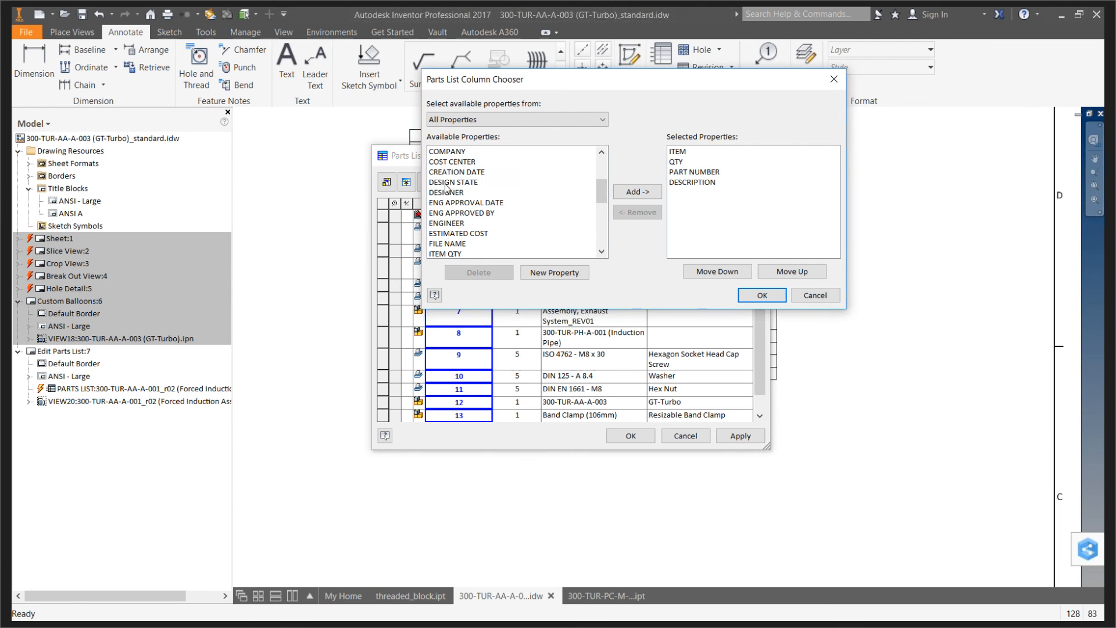
pyautogui.scroll(-2, 485, 199)
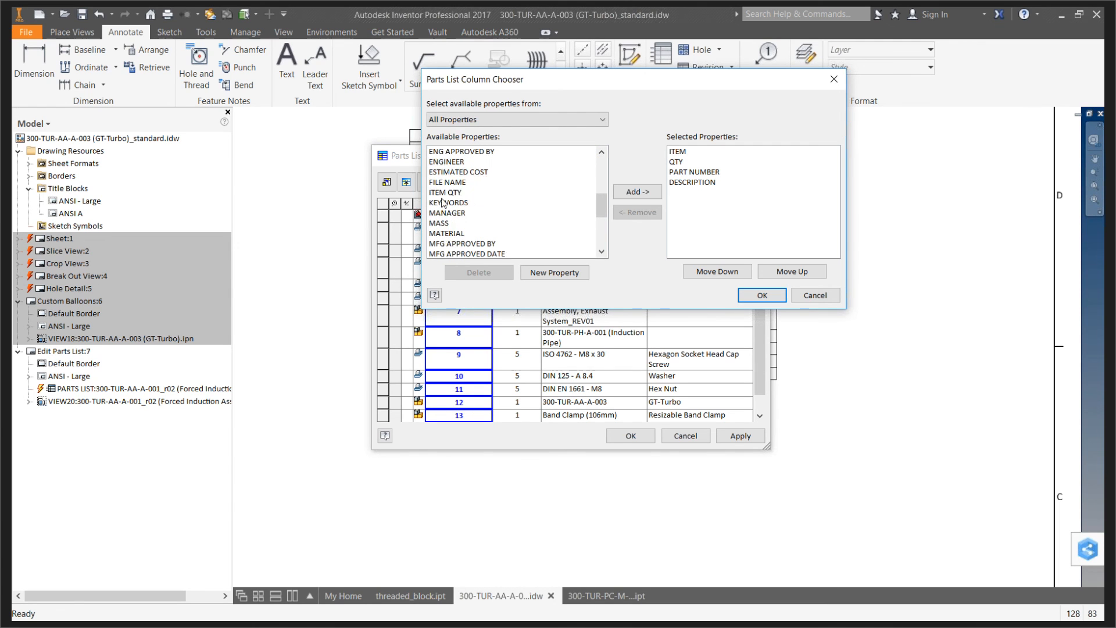
pyautogui.click(457, 193)
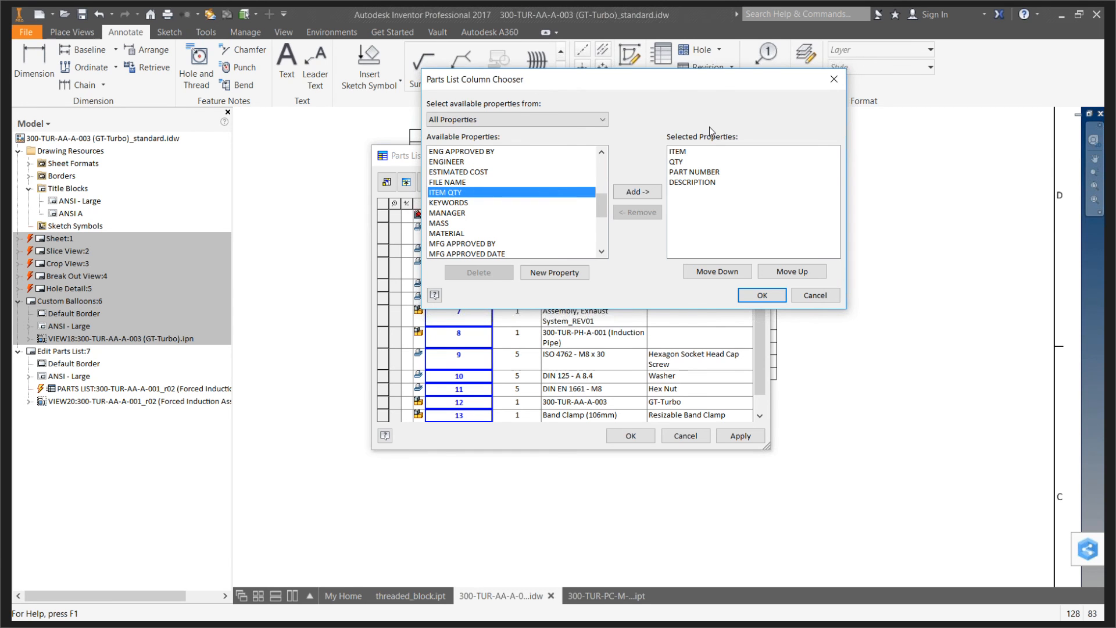
pyautogui.moveTo(516, 77); pyautogui.dragTo(640, 93)
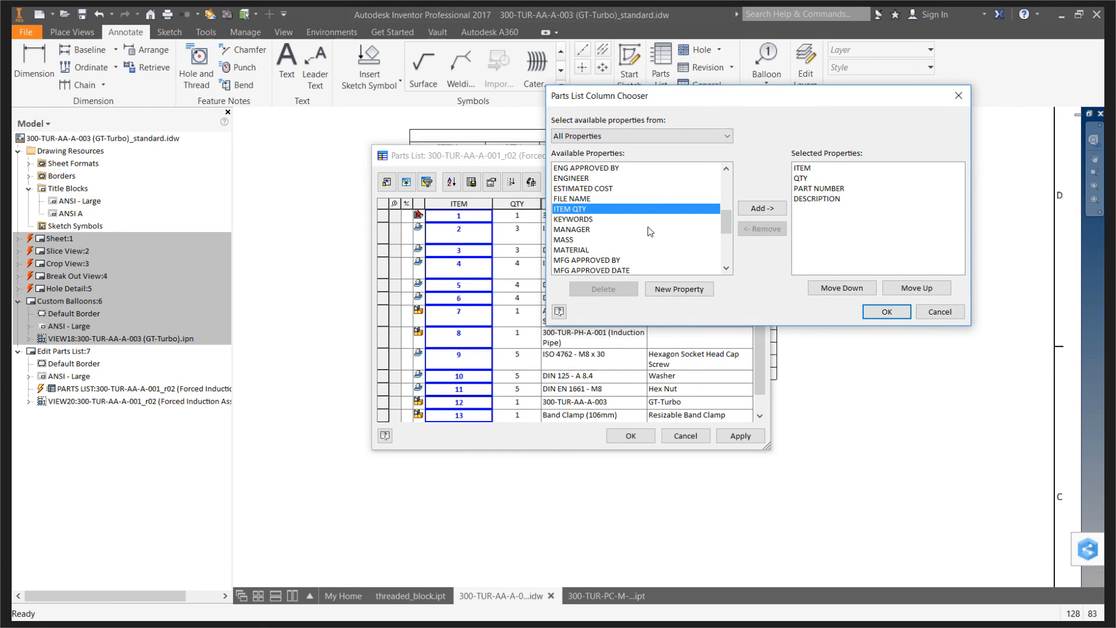
pyautogui.scroll(-1, 651, 227)
pyautogui.click(595, 220)
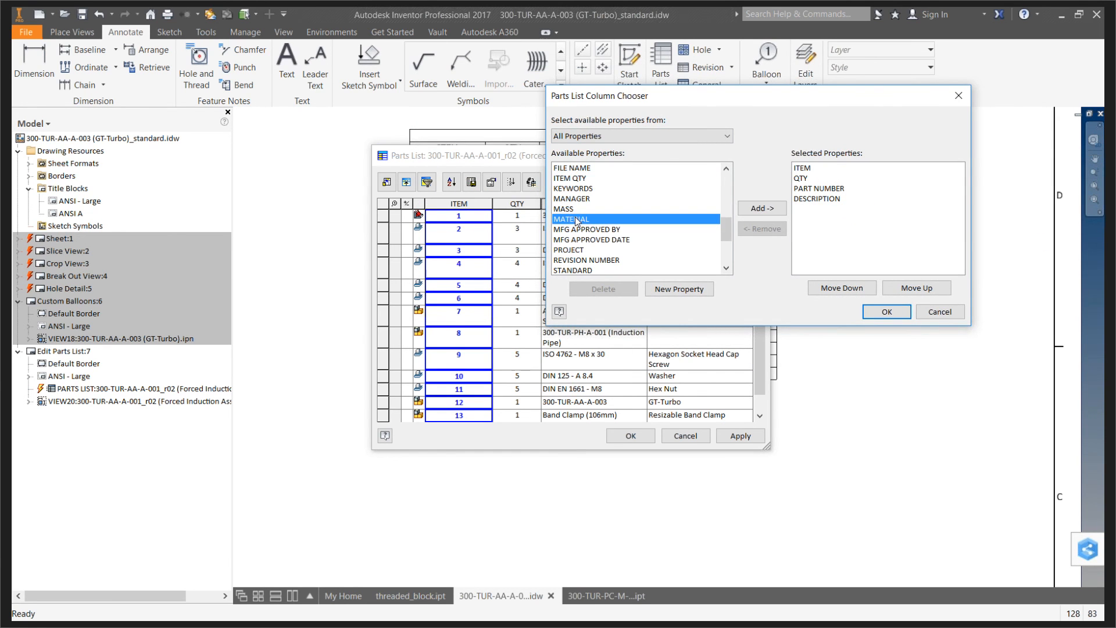
pyautogui.click(755, 208)
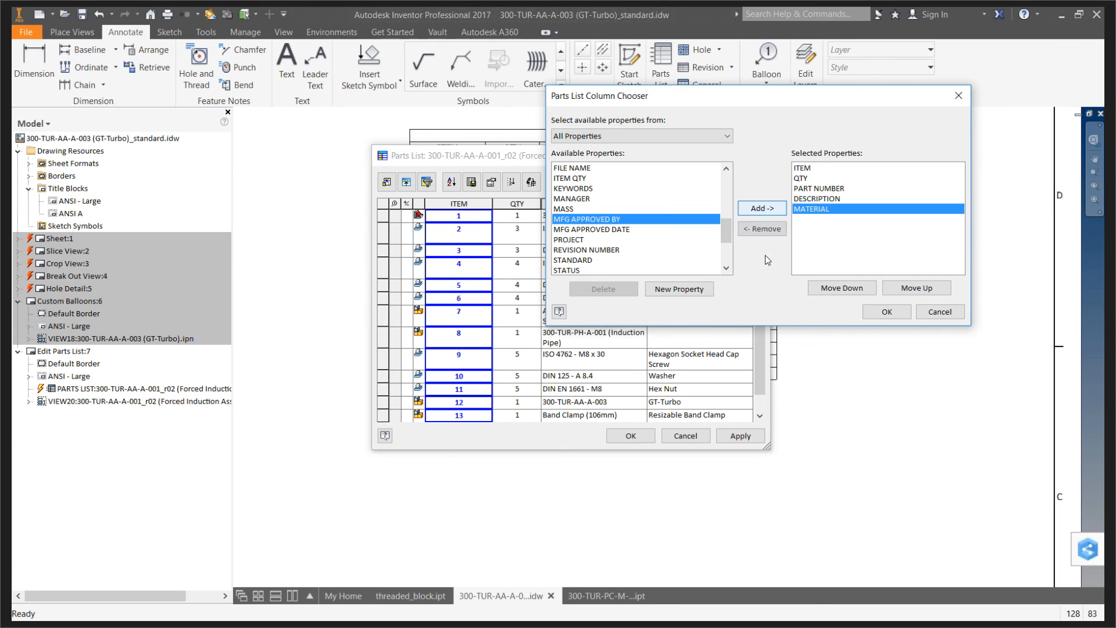
pyautogui.click(884, 312)
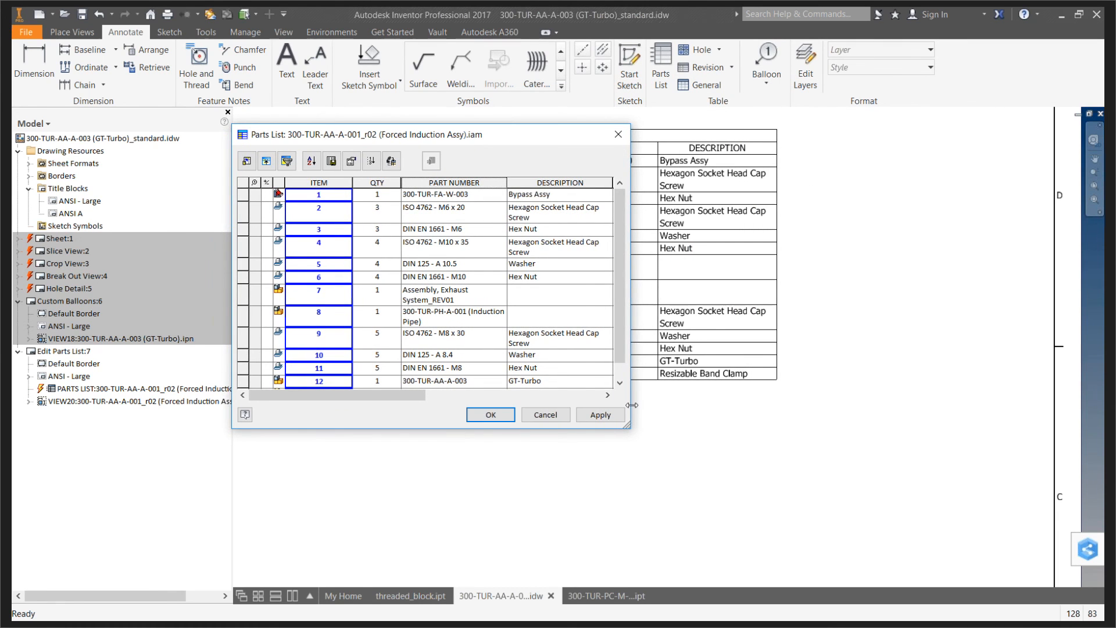
pyautogui.moveTo(631, 405); pyautogui.dragTo(705, 408)
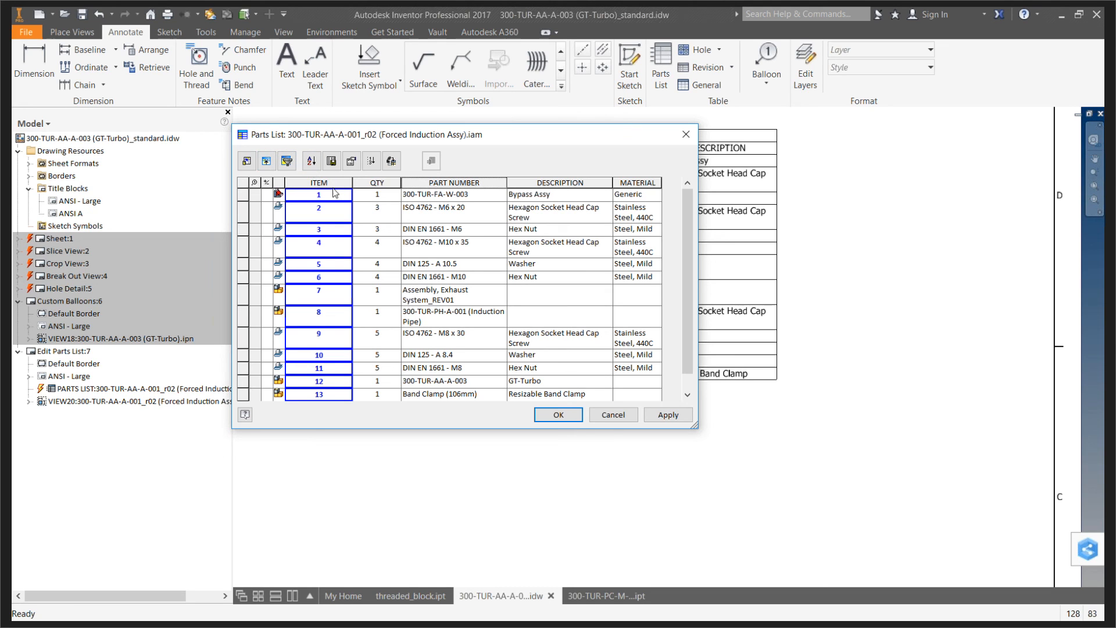
# Move the QTY column between the DESCRIPTION and MATERIAL columns
pyautogui.click(375, 182)
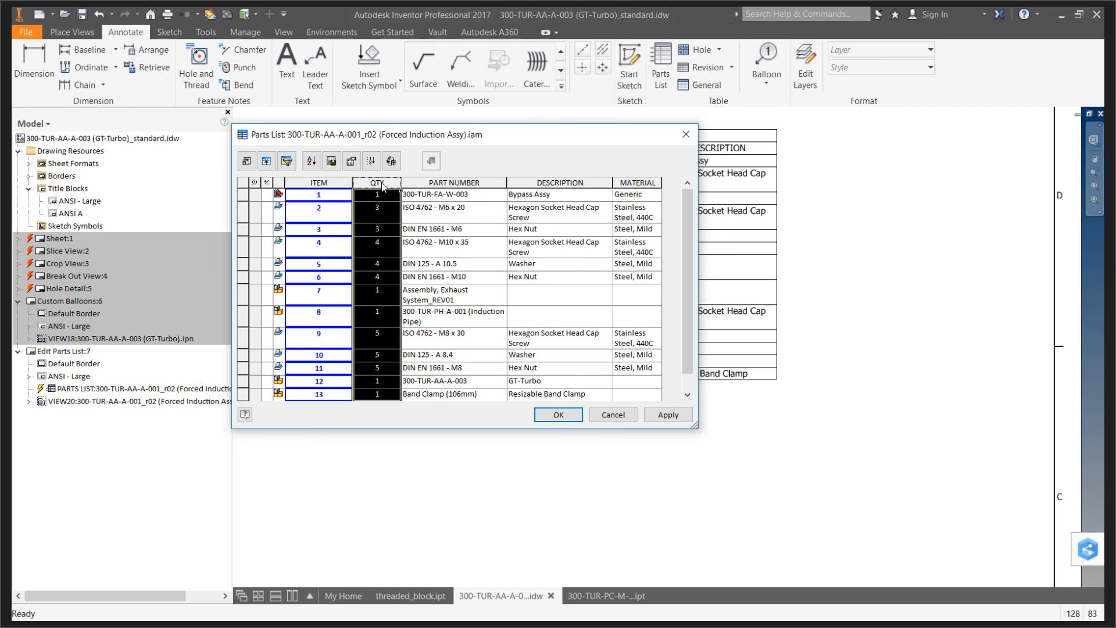
pyautogui.moveTo(388, 184); pyautogui.dragTo(615, 192)
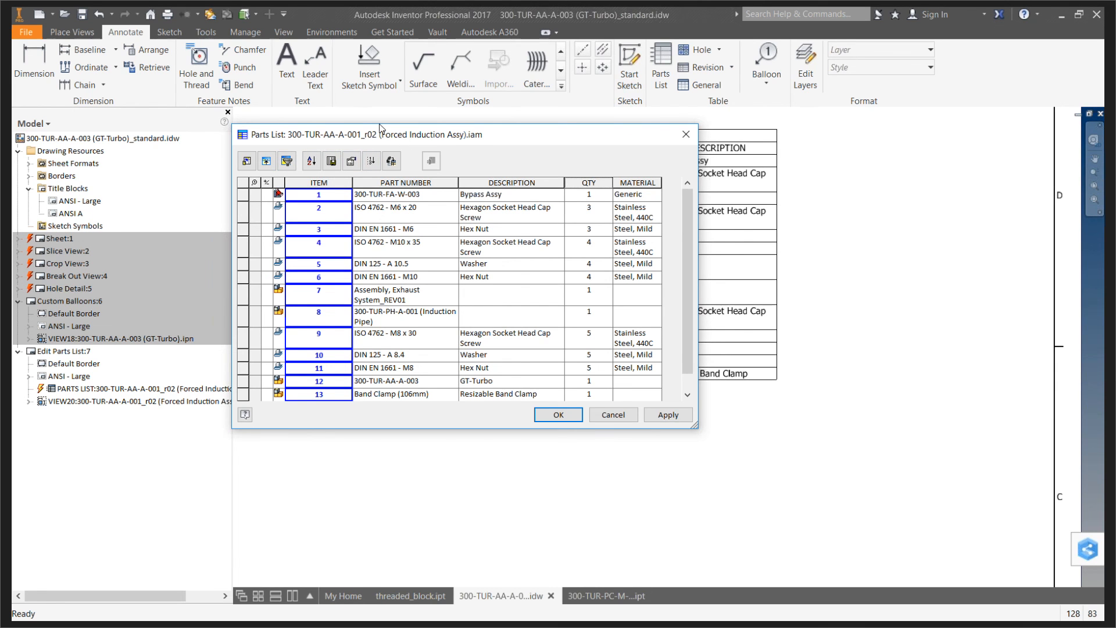
pyautogui.moveTo(405, 138)
pyautogui.mouseDown()
pyautogui.moveTo(360, 124)
pyautogui.moveTo(419, 534)
pyautogui.moveTo(681, 374)
pyautogui.moveTo(612, 107)
pyautogui.moveTo(610, 424)
pyautogui.moveTo(595, 413)
pyautogui.mouseUp()
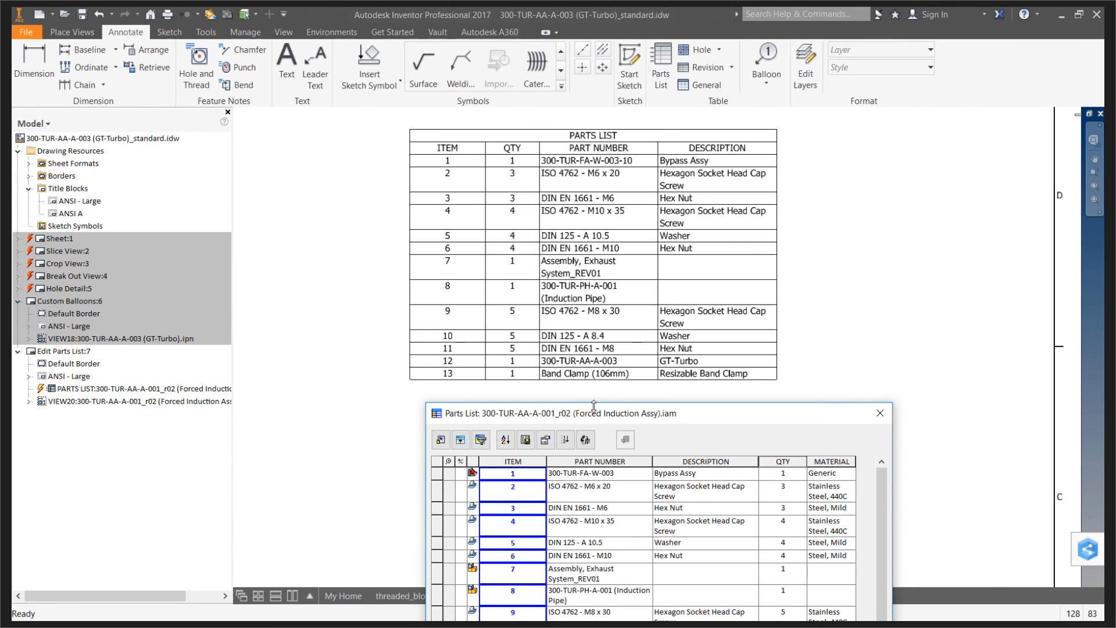
pyautogui.moveTo(593, 413); pyautogui.dragTo(758, 132)
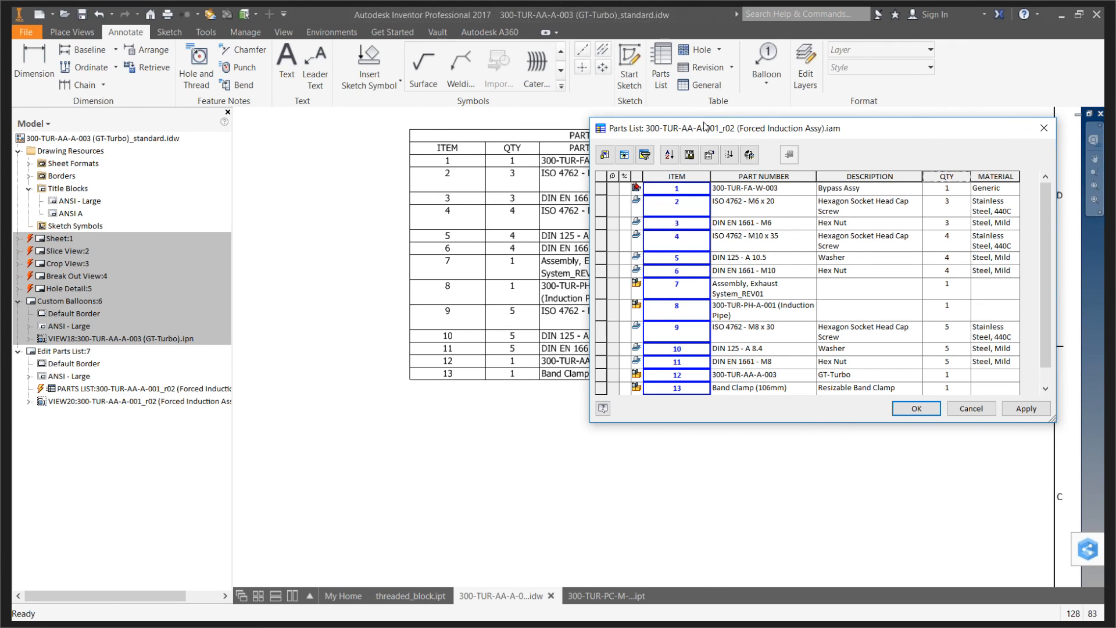
# Filter the parts list with the Purchased Items filter set to Purchased Items Only
pyautogui.click(646, 160)
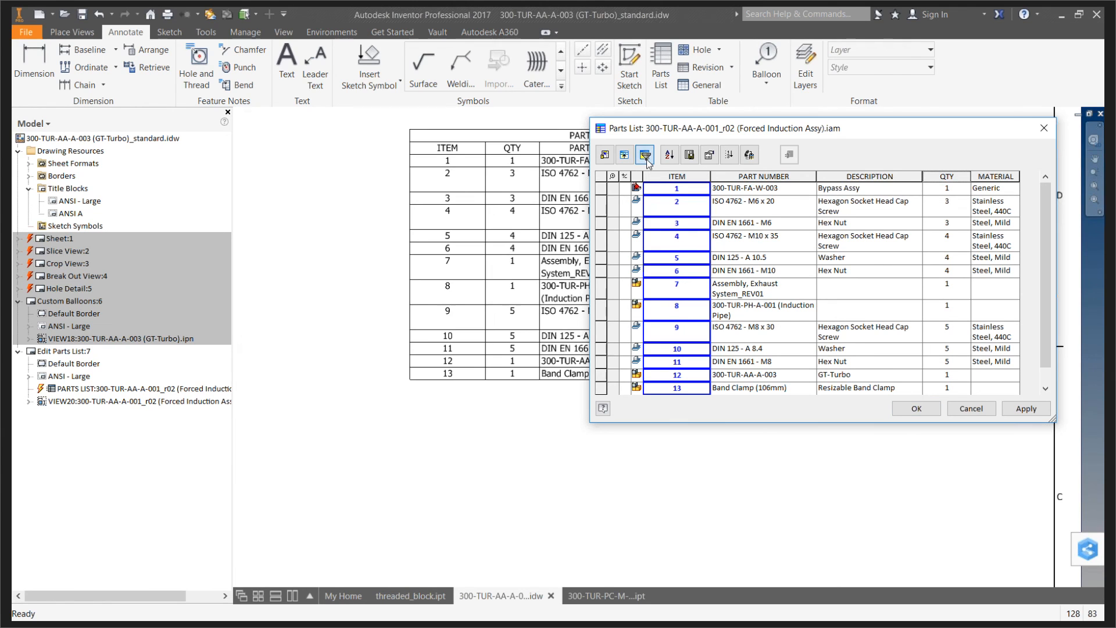
pyautogui.moveTo(425, 124)
pyautogui.mouseDown()
pyautogui.moveTo(579, 124)
pyautogui.moveTo(641, 102)
pyautogui.mouseUp()
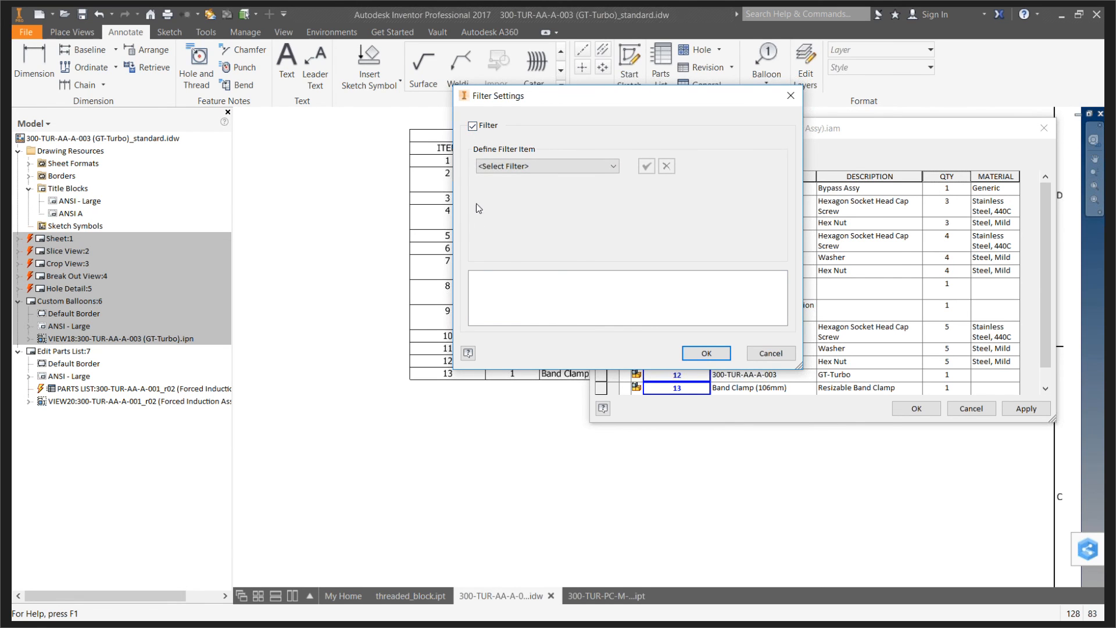
pyautogui.click(606, 169)
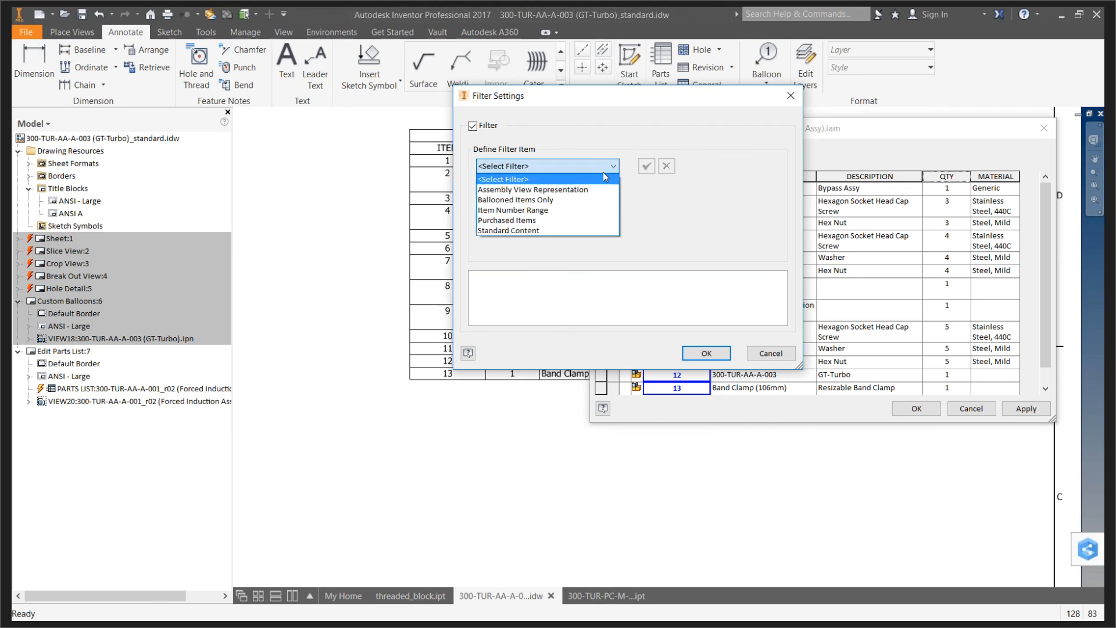
pyautogui.click(516, 180)
pyautogui.click(540, 165)
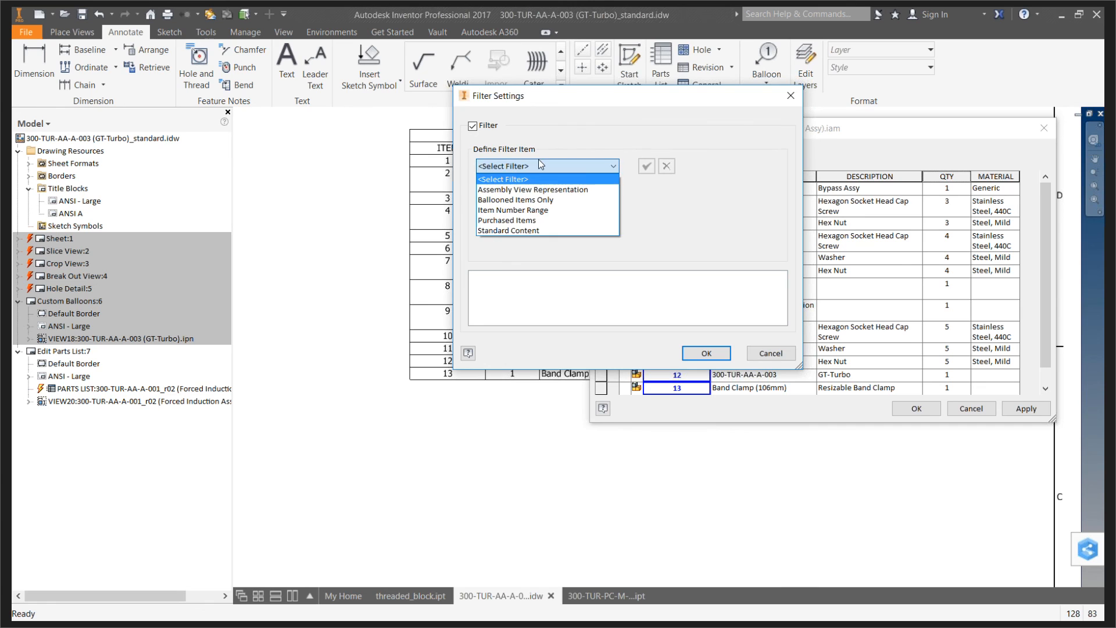
pyautogui.click(519, 221)
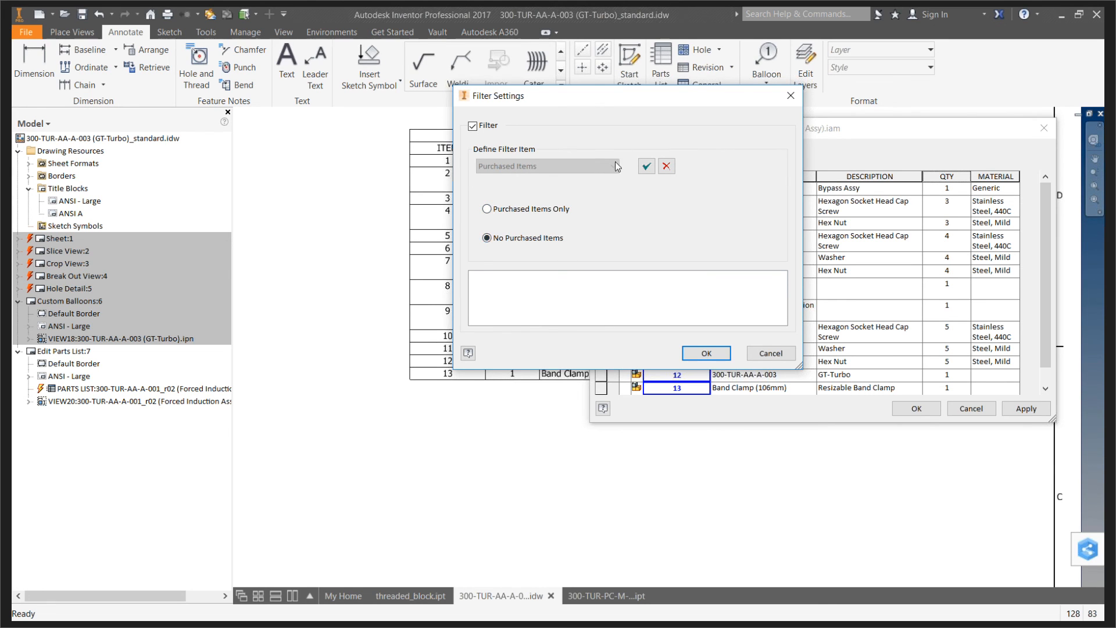
pyautogui.click(485, 210)
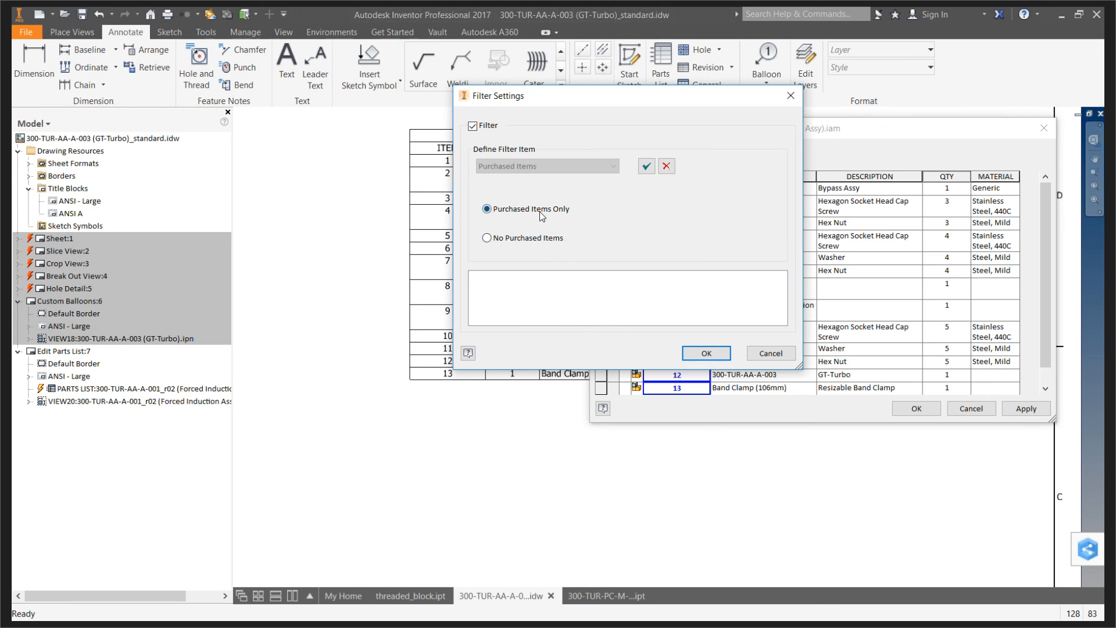
pyautogui.click(646, 166)
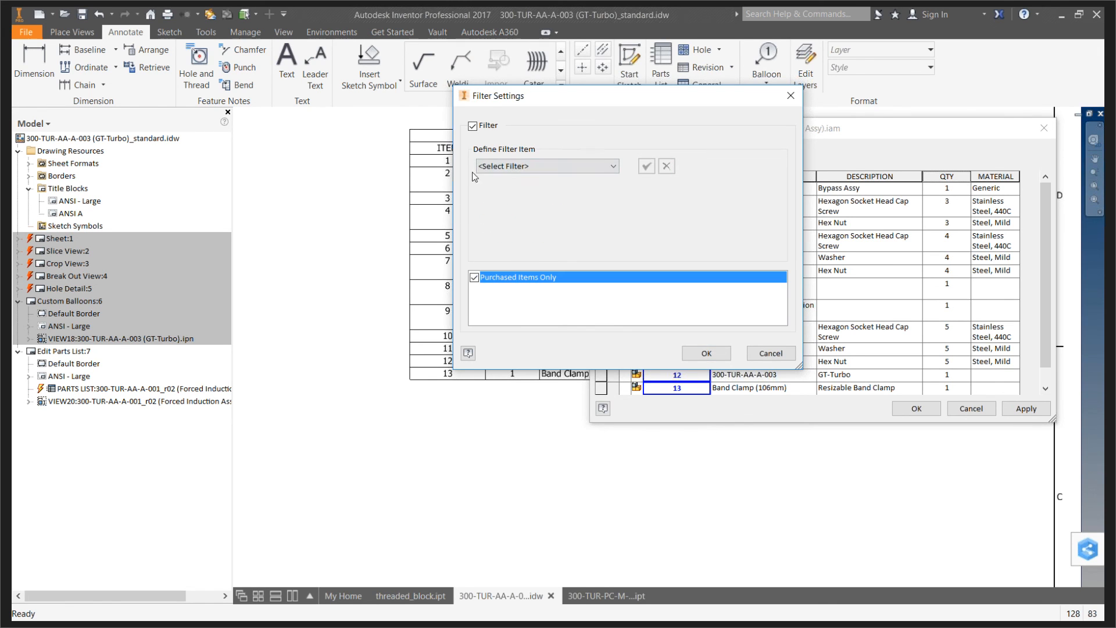
pyautogui.click(706, 353)
pyautogui.moveTo(757, 129); pyautogui.dragTo(590, 102)
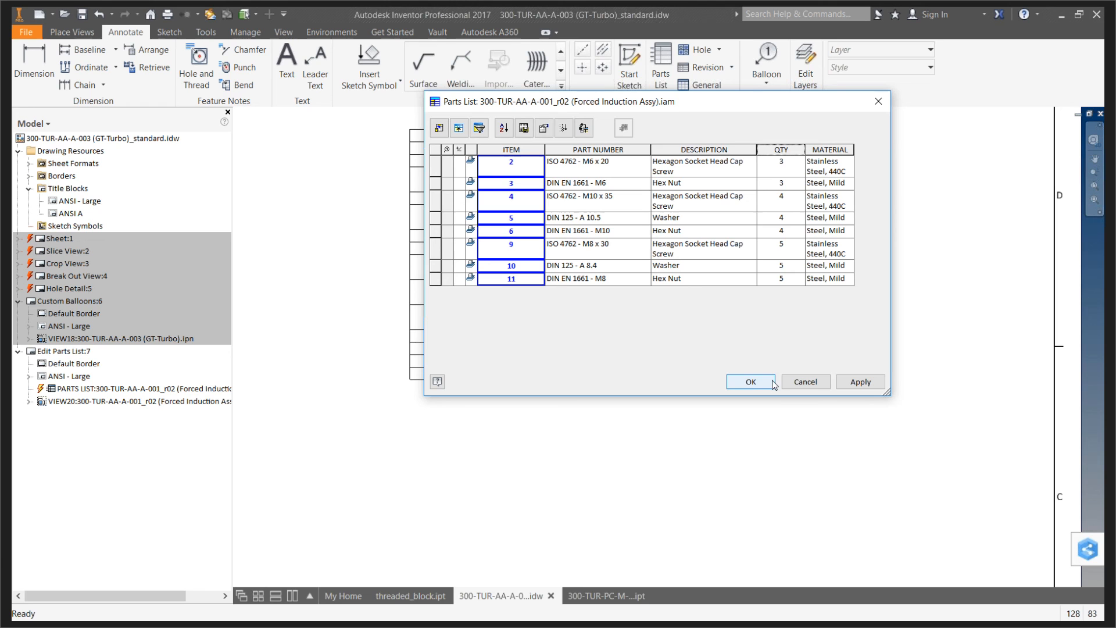
# Turn off filtering for the parts list, leaving the Purchased Items Only filter defined
pyautogui.click(480, 130)
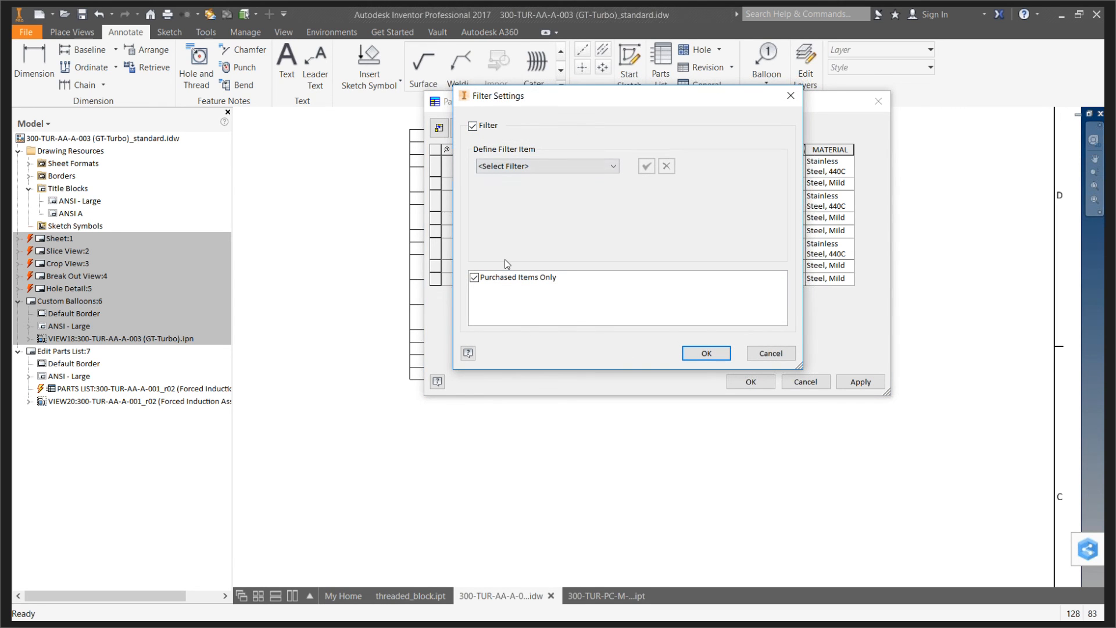
pyautogui.click(473, 126)
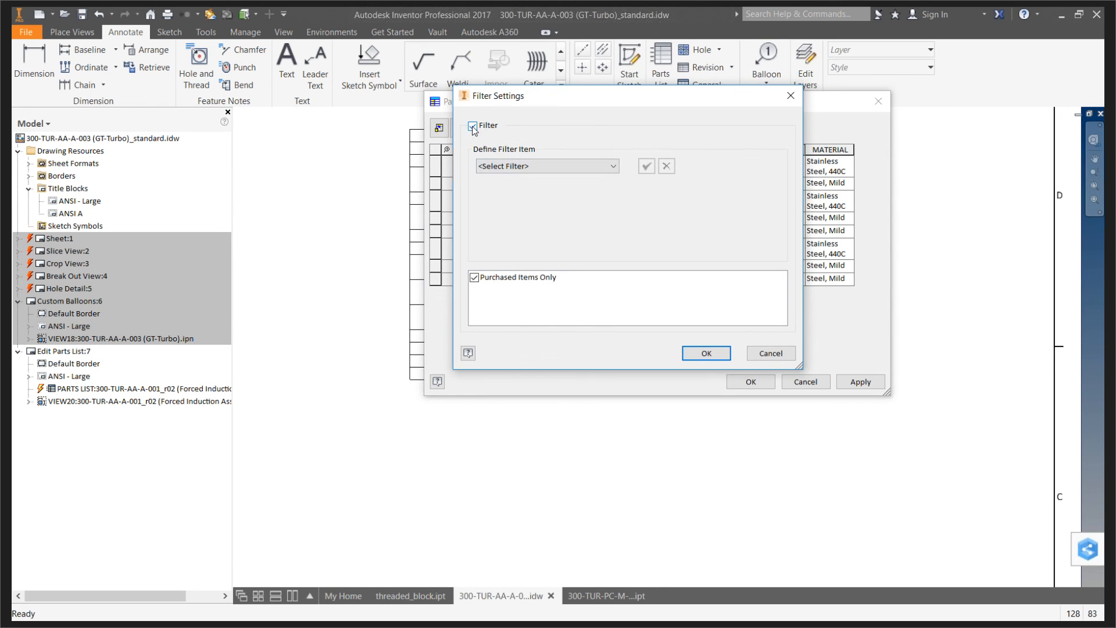
pyautogui.click(706, 352)
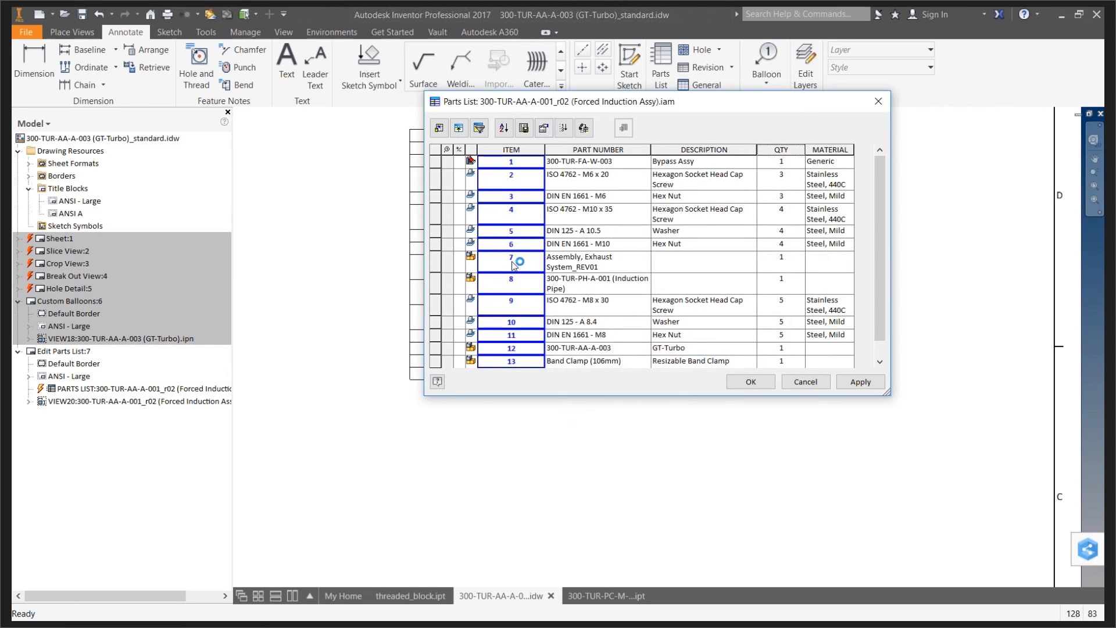
# Turn the parts list filtering back on with the Purchased Items Only filter and apply it to the forced induction parts list
pyautogui.click(479, 128)
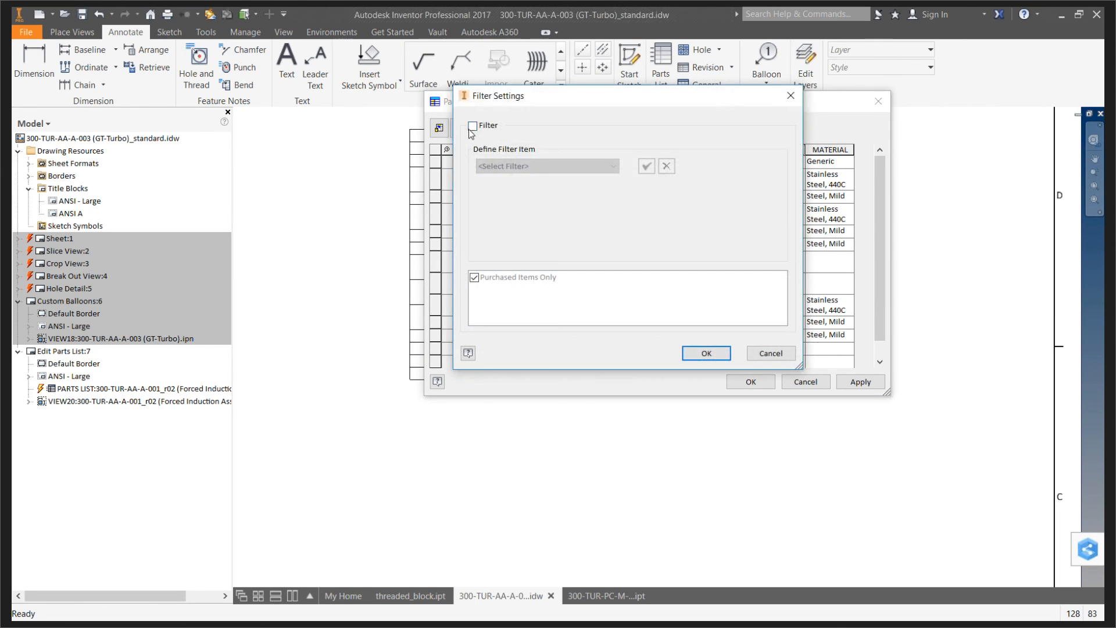
pyautogui.click(473, 125)
pyautogui.click(549, 167)
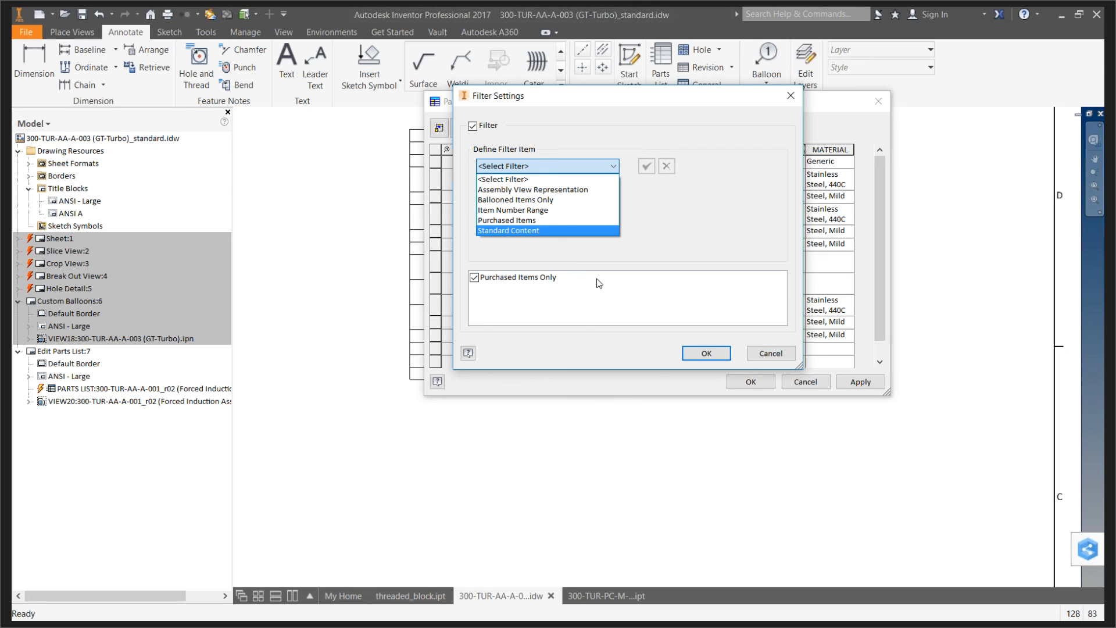
pyautogui.click(707, 356)
pyautogui.click(705, 352)
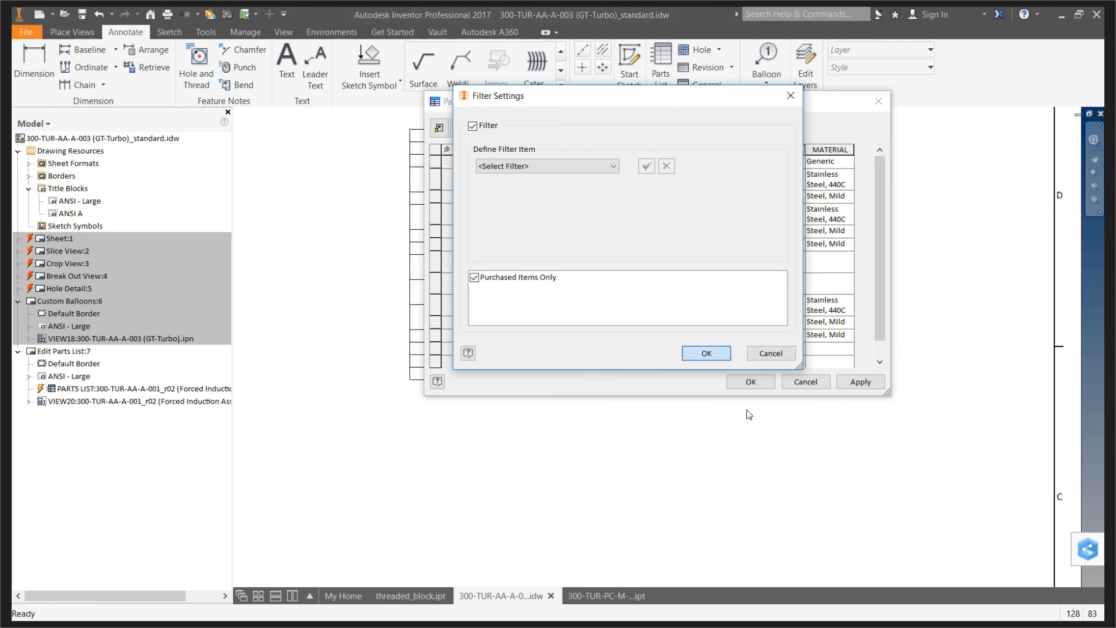
pyautogui.click(750, 382)
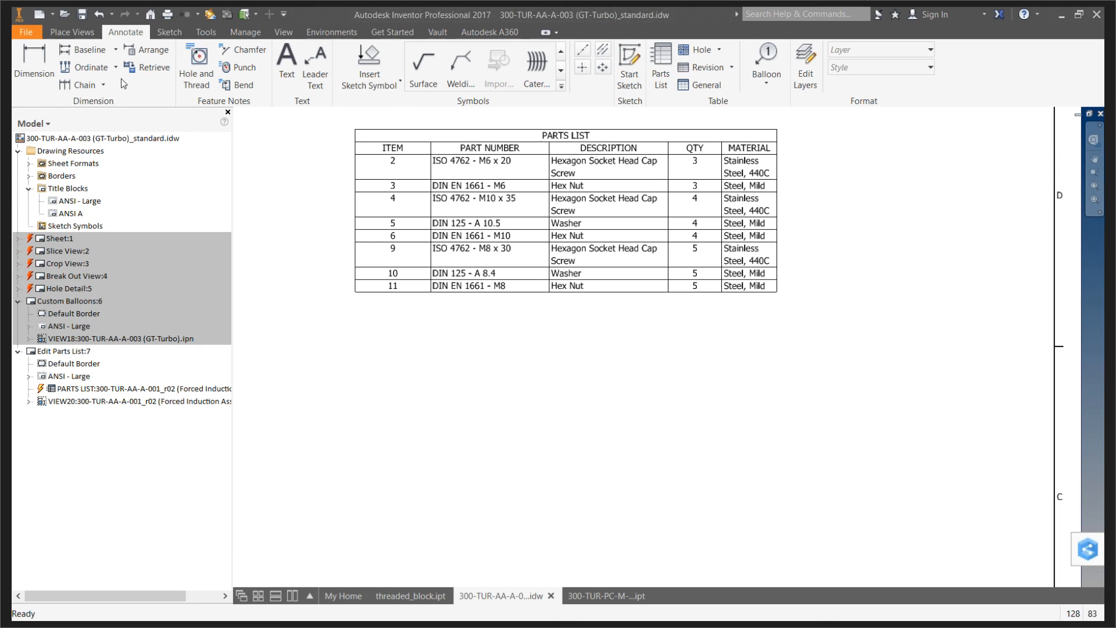
# Create a new drawing from the Standard.idw template and view its ANSI - Large title block
pyautogui.click(39, 14)
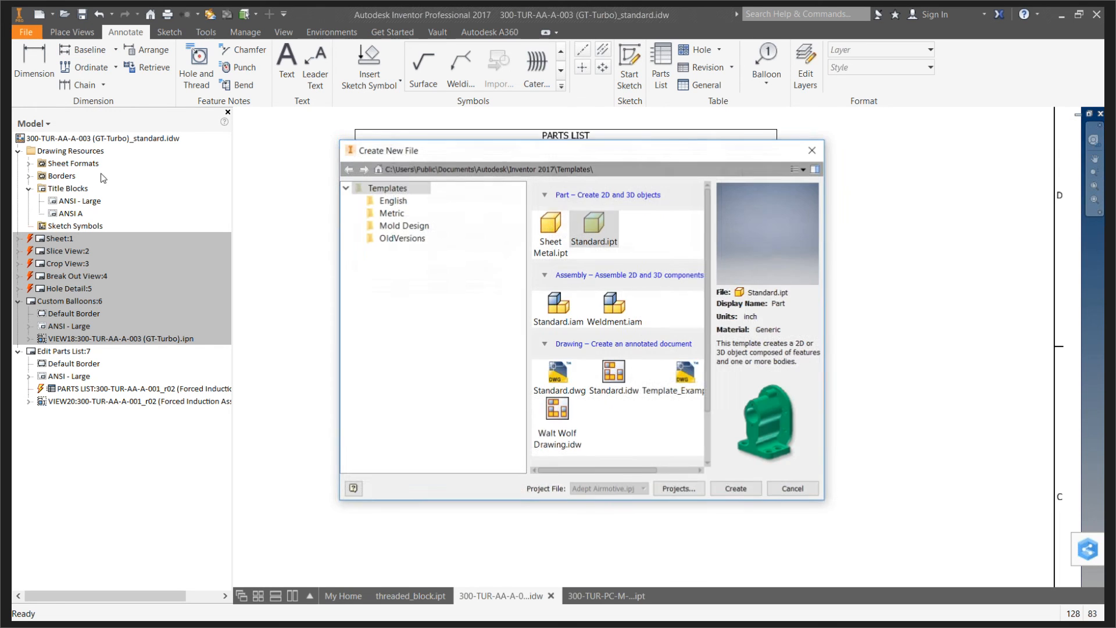
pyautogui.doubleClick(610, 377)
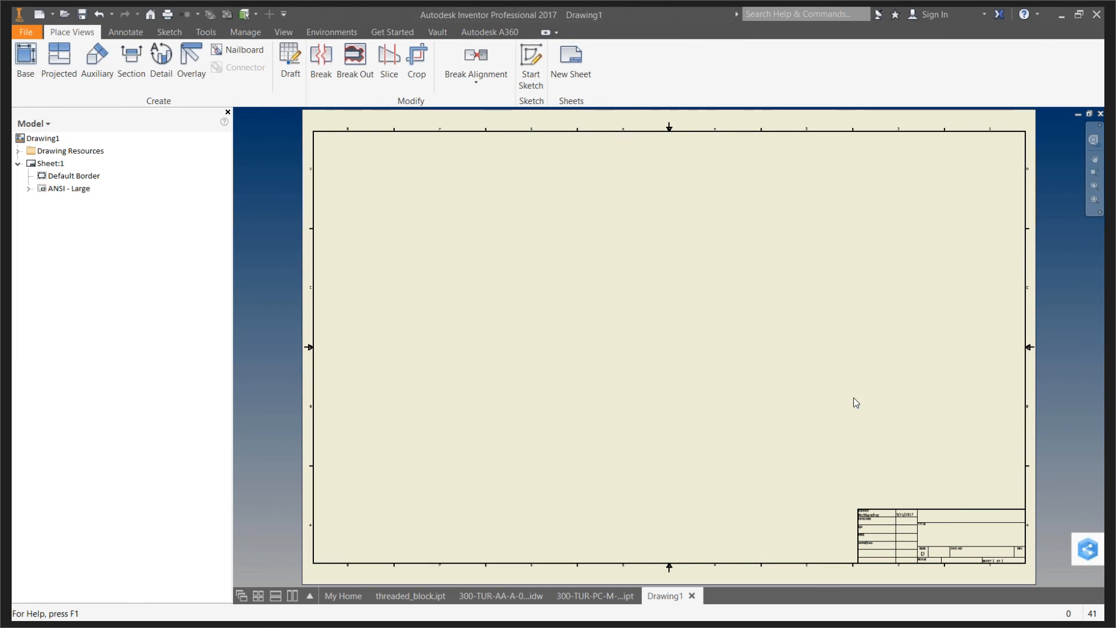
pyautogui.scroll(-5, 853, 399)
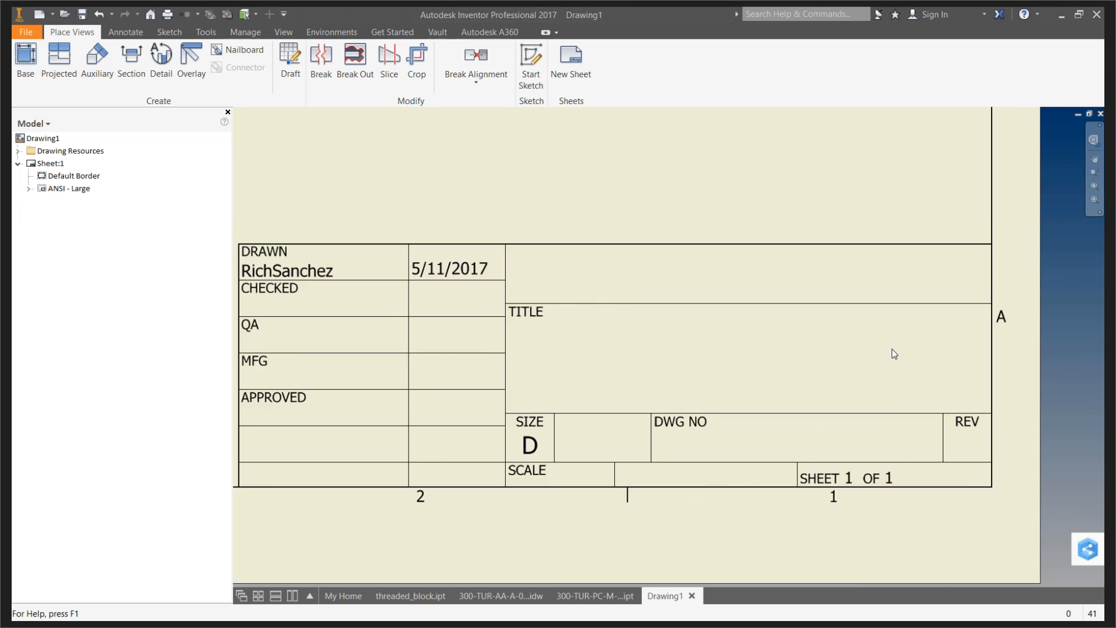
pyautogui.scroll(2, 892, 350)
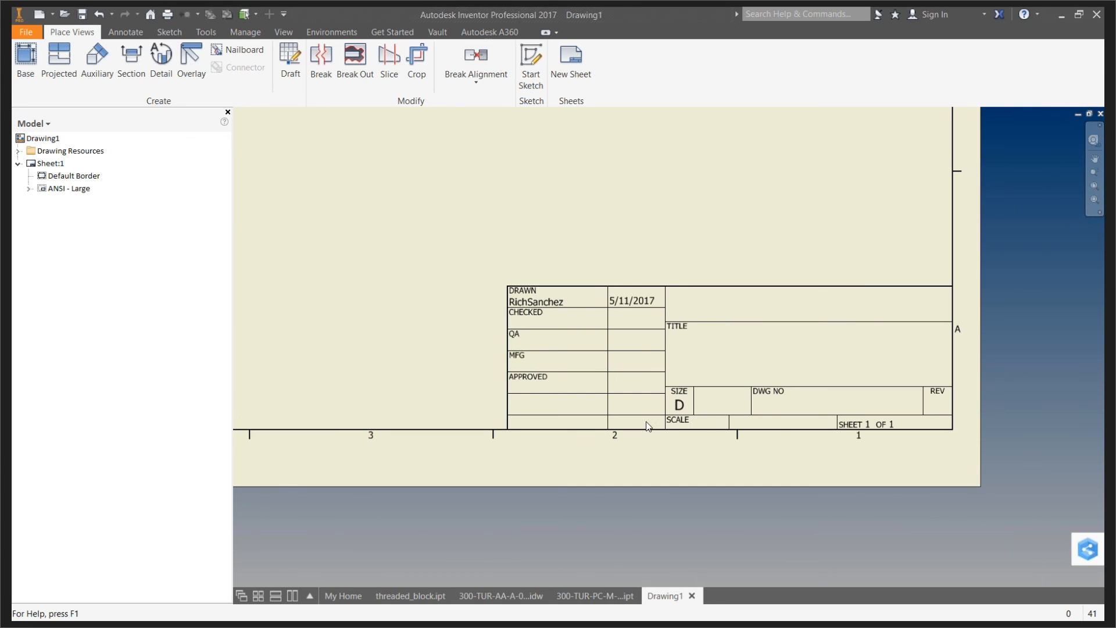
# Switch to the Turbo Bearing Housing part and open its iProperties
pyautogui.moveTo(596, 594)
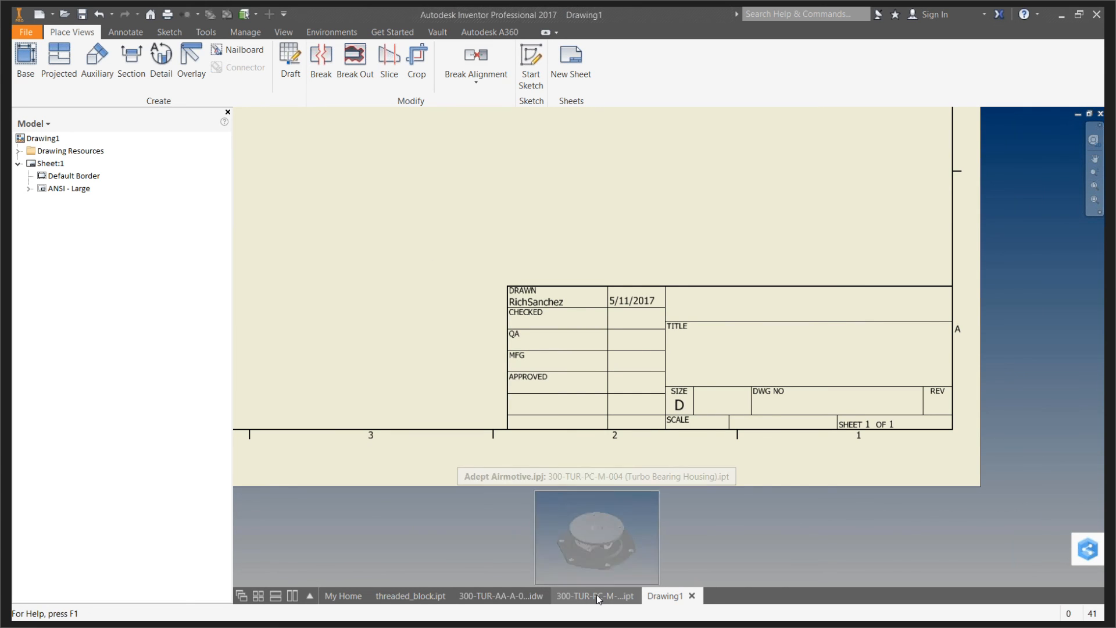
pyautogui.click(596, 594)
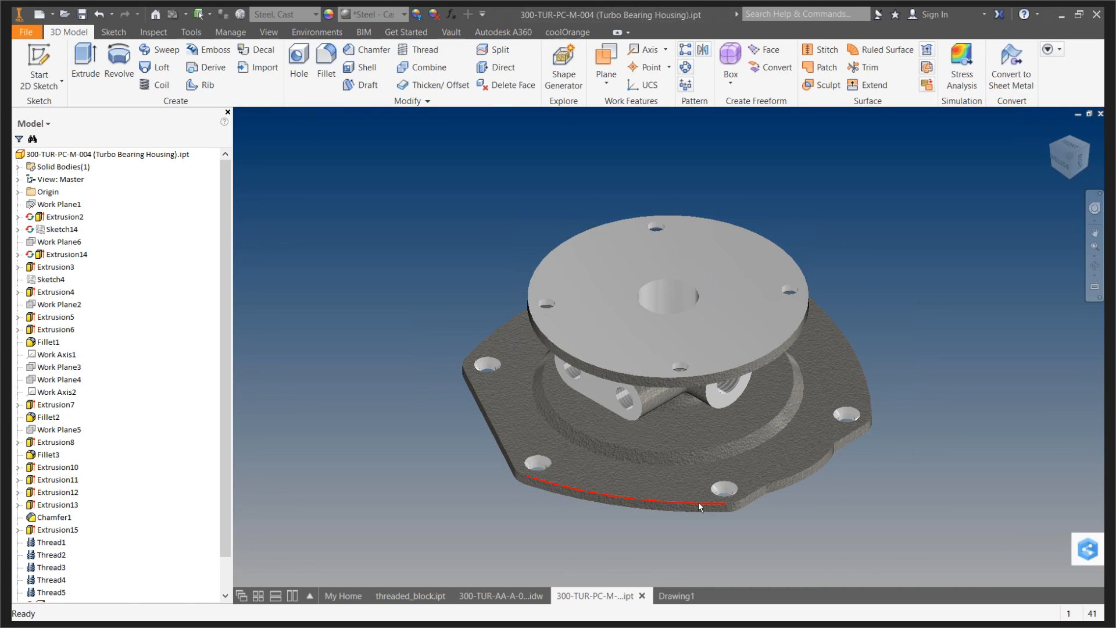
pyautogui.moveTo(697, 502)
pyautogui.click(103, 156)
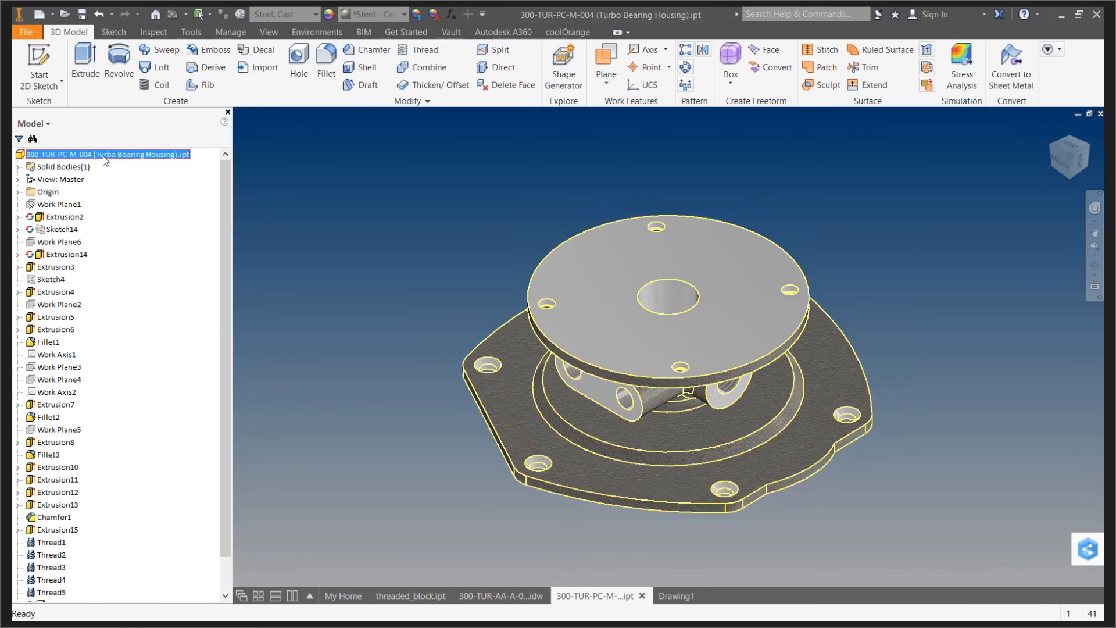
pyautogui.rightClick(103, 156)
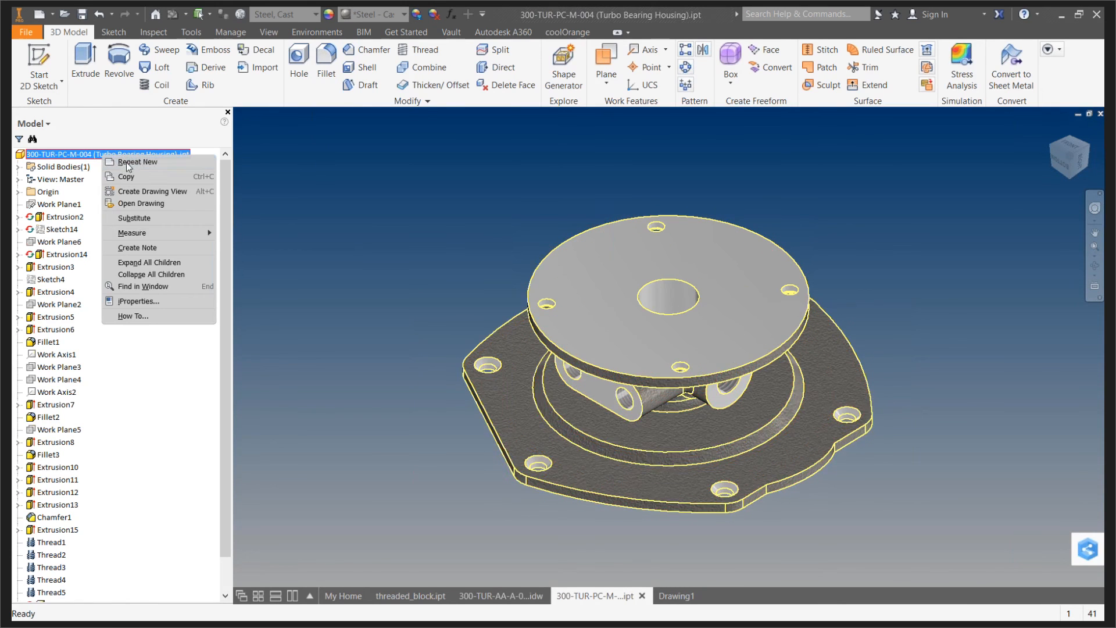
pyautogui.click(141, 301)
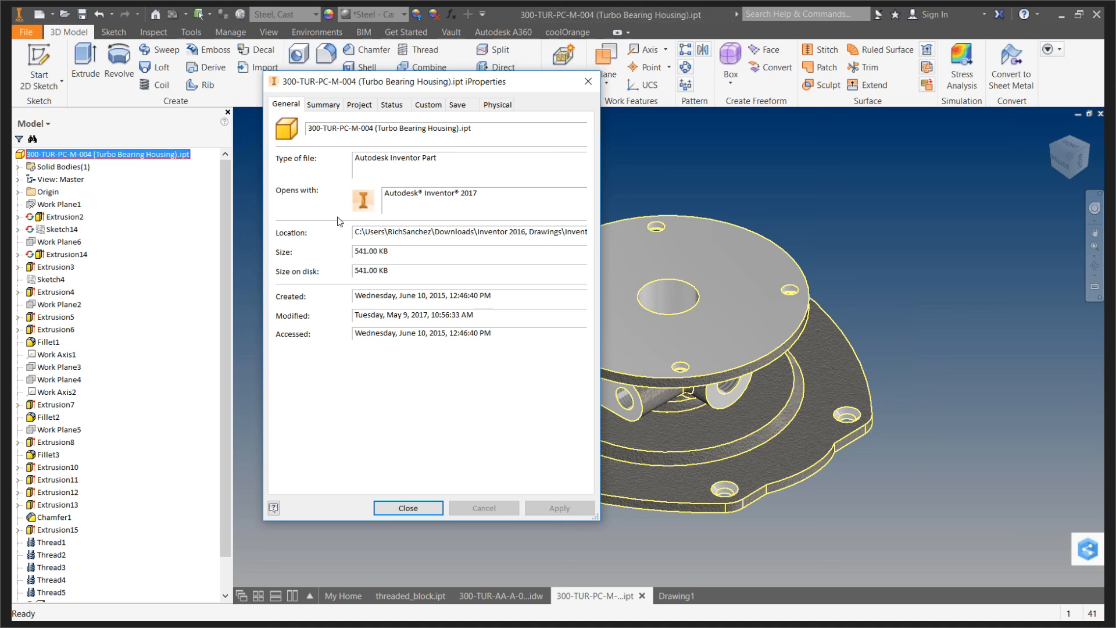
pyautogui.moveTo(387, 84); pyautogui.dragTo(499, 72)
# Examine the Turbo Bearing Housing's Summary, Project, Status, Custom, Save and Physical iProperties
pyautogui.click(434, 93)
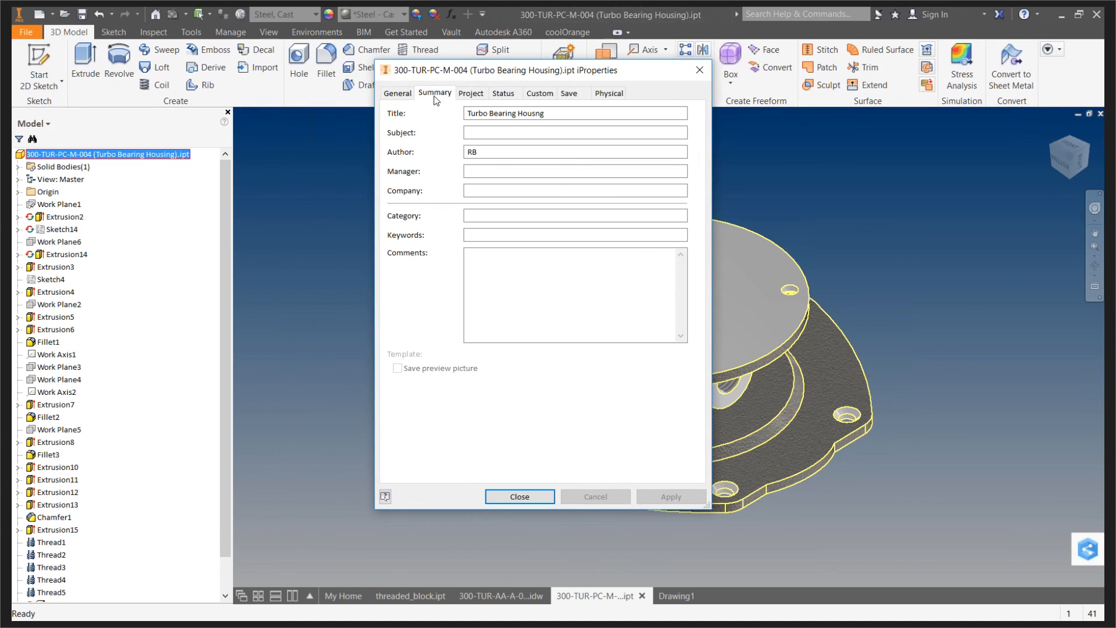
pyautogui.click(470, 94)
pyautogui.click(503, 95)
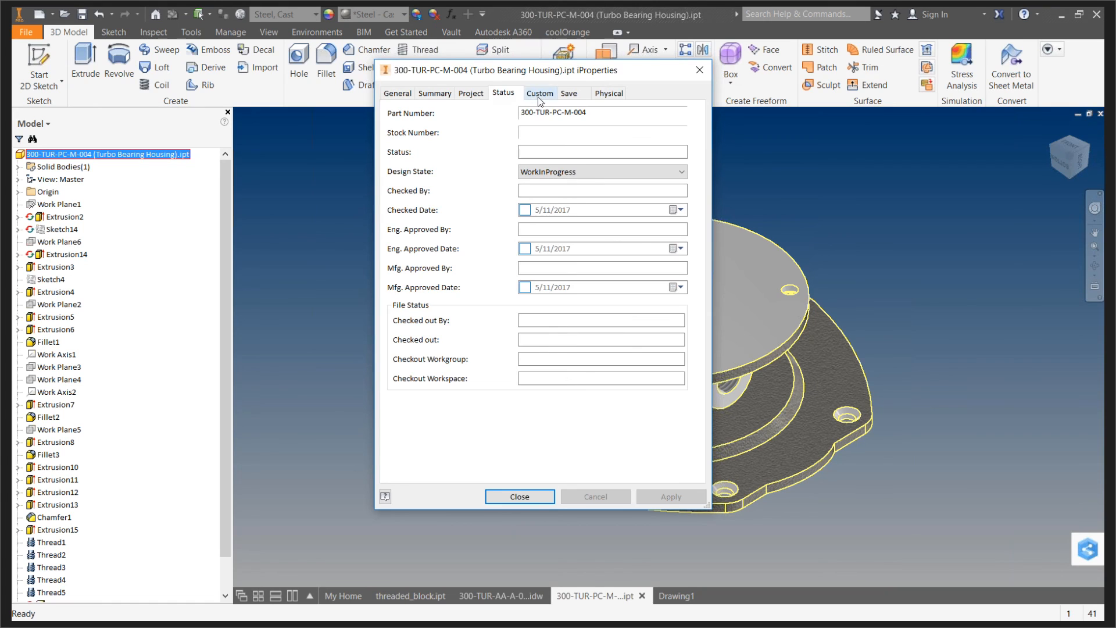
pyautogui.click(540, 96)
pyautogui.click(569, 95)
pyautogui.click(609, 94)
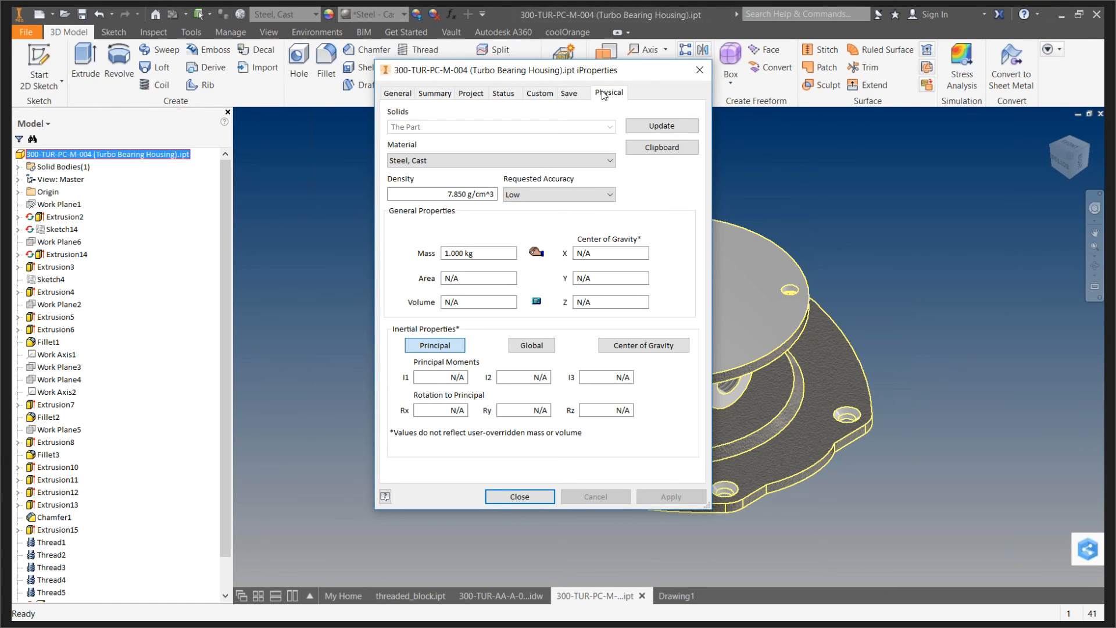
pyautogui.click(570, 94)
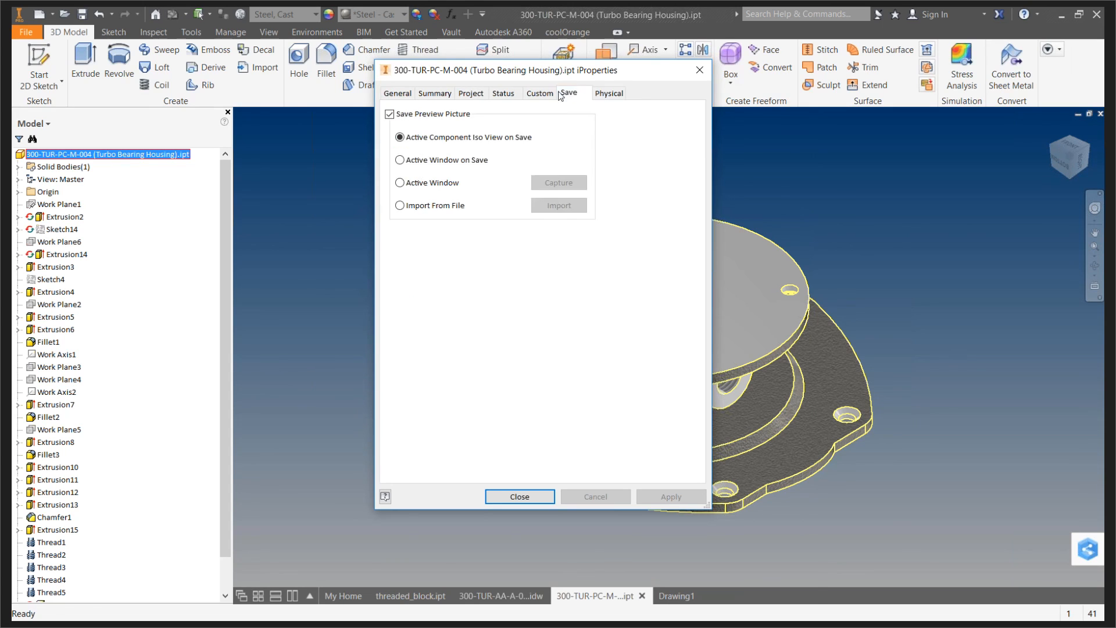
pyautogui.click(546, 94)
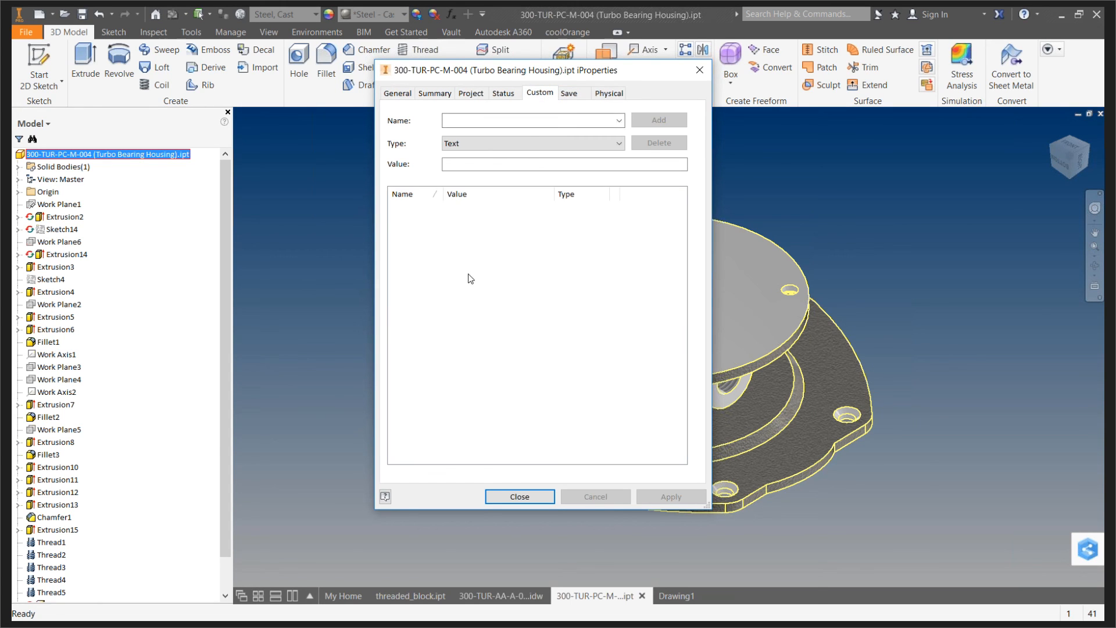
pyautogui.click(503, 94)
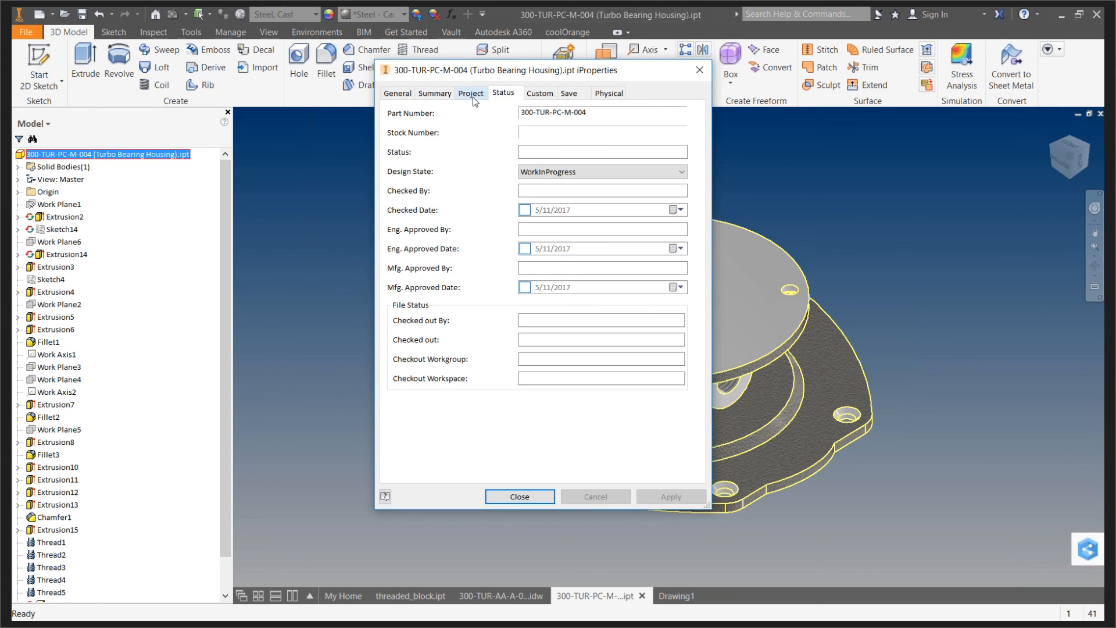
pyautogui.click(473, 99)
pyautogui.click(437, 103)
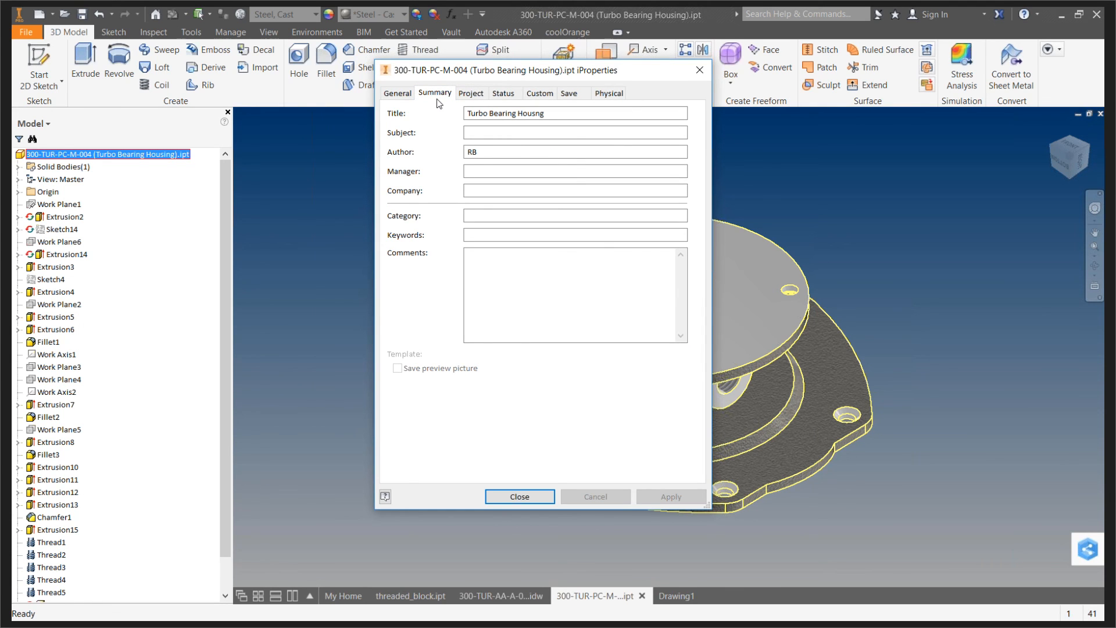
# Review the part's Project details followed by its Status, Custom and Save properties, and close the iProperties
pyautogui.click(473, 95)
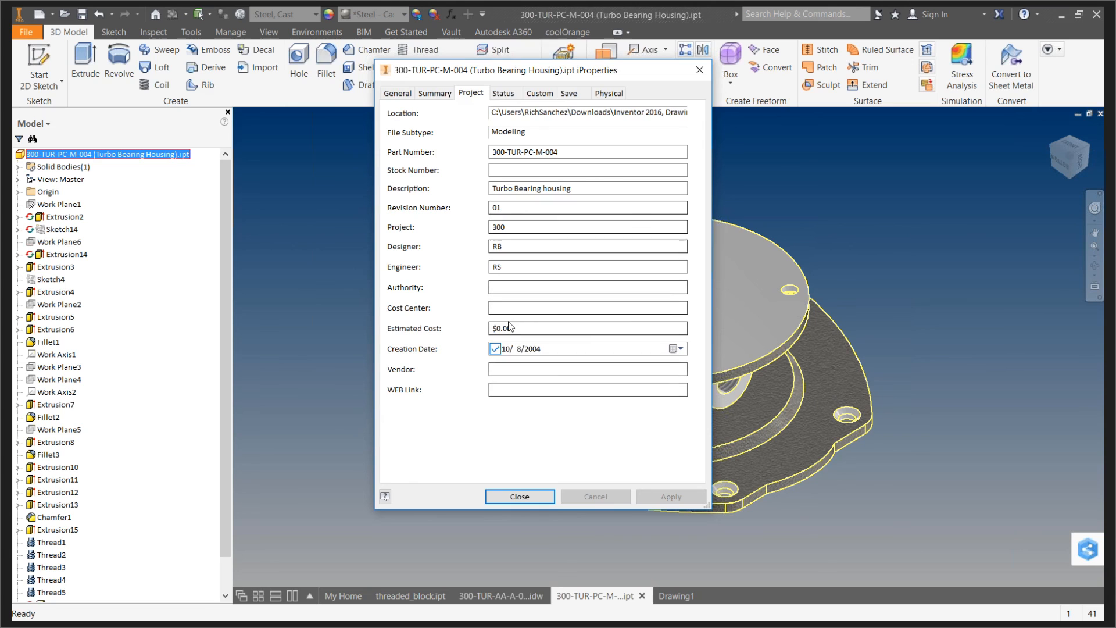
pyautogui.click(504, 95)
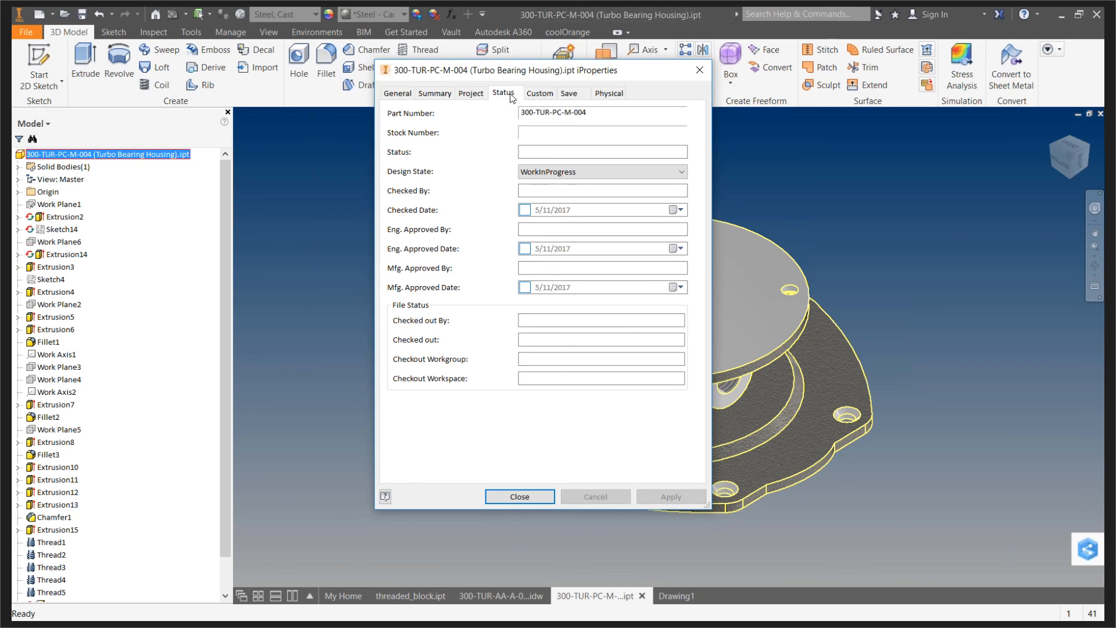
pyautogui.click(539, 93)
pyautogui.click(580, 95)
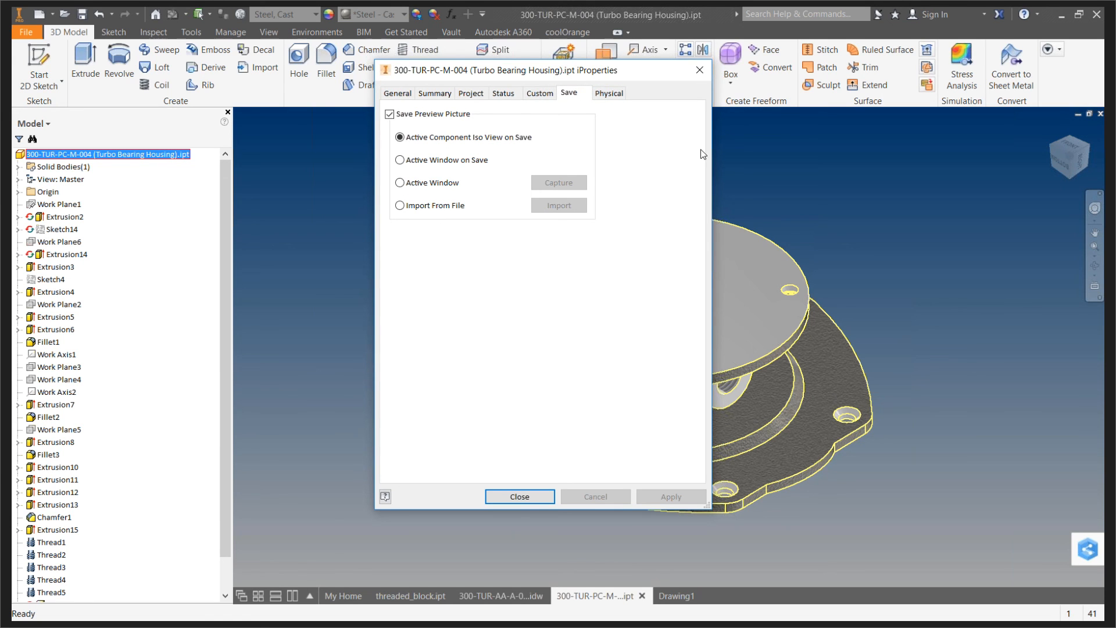
pyautogui.click(699, 71)
pyautogui.rightClick(168, 159)
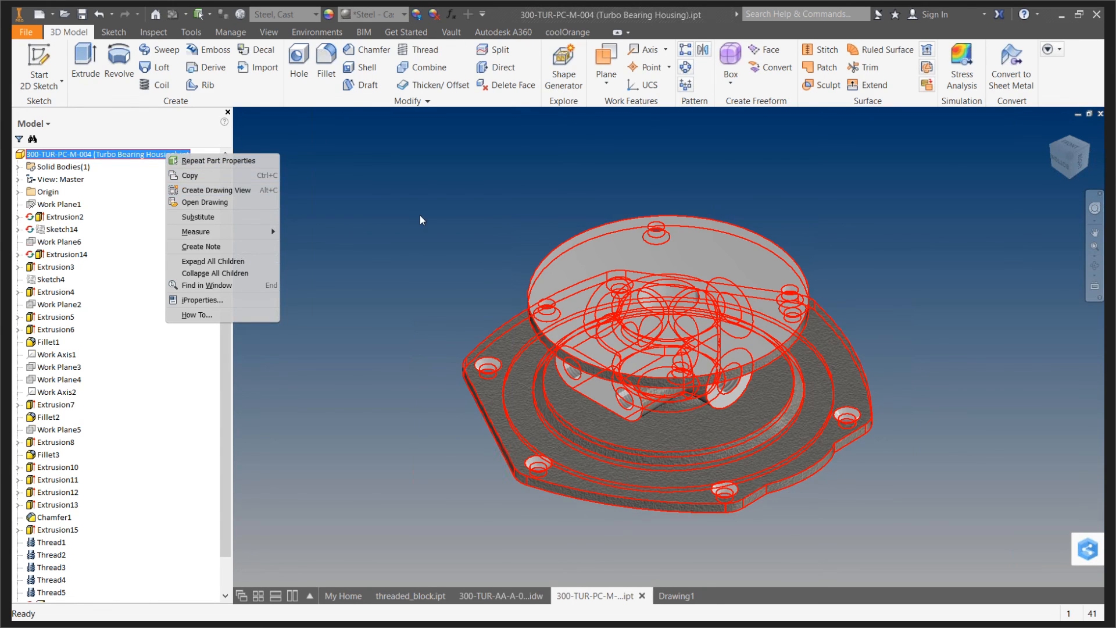
pyautogui.click(274, 60)
pyautogui.click(236, 33)
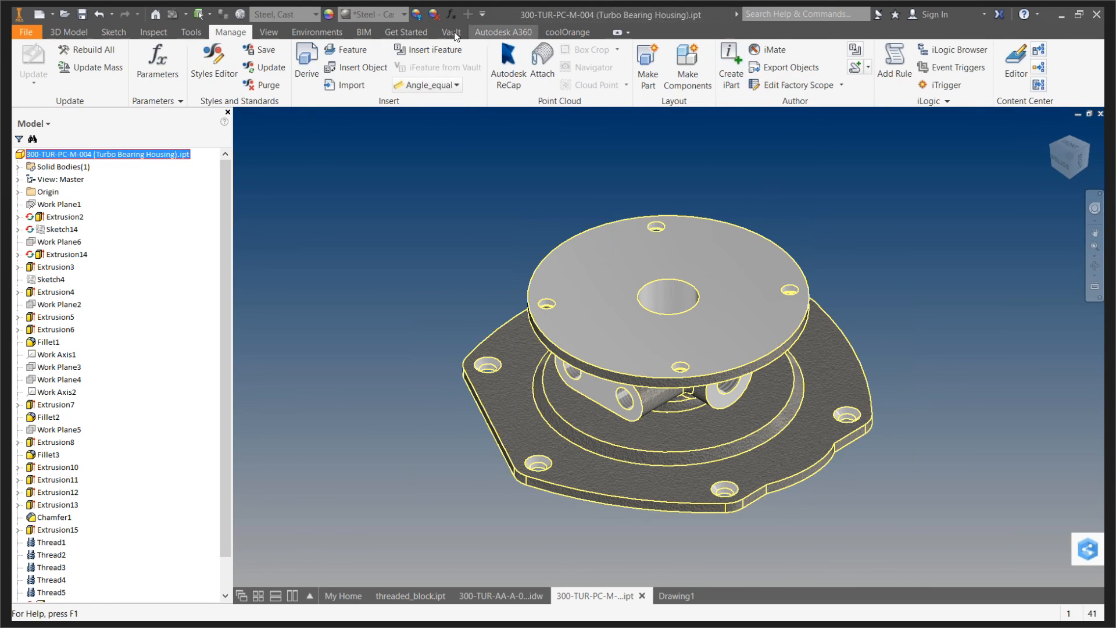
pyautogui.click(203, 37)
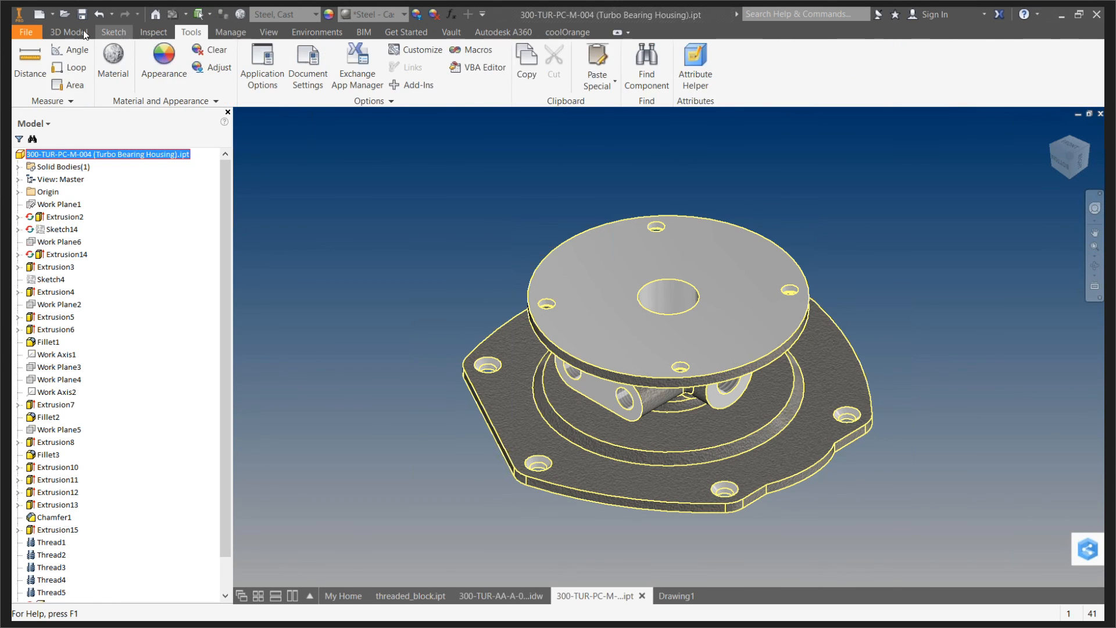
pyautogui.click(68, 32)
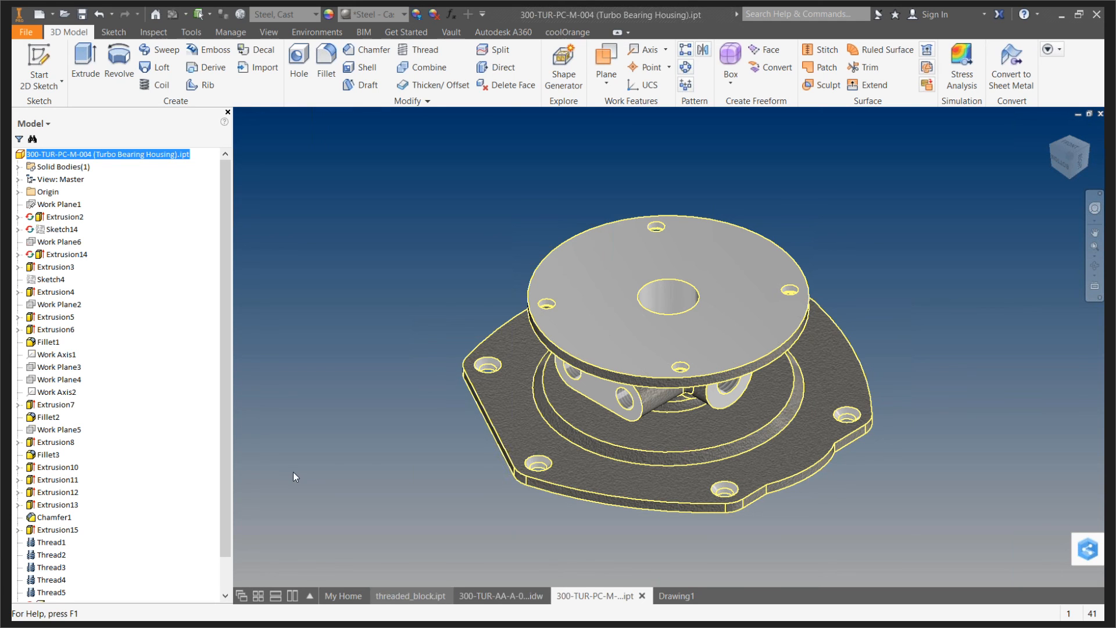
# Return to the GT-Turbo drawing and open the Forced Induction Assy model referenced by the view on the Edit Parts List sheet
pyautogui.click(488, 594)
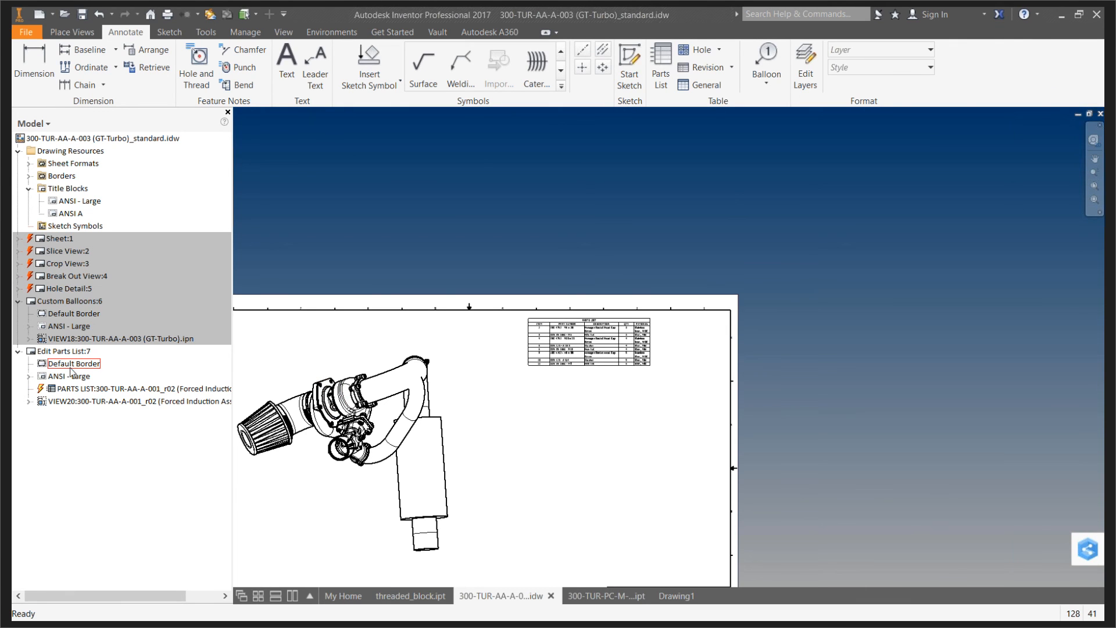
pyautogui.click(28, 401)
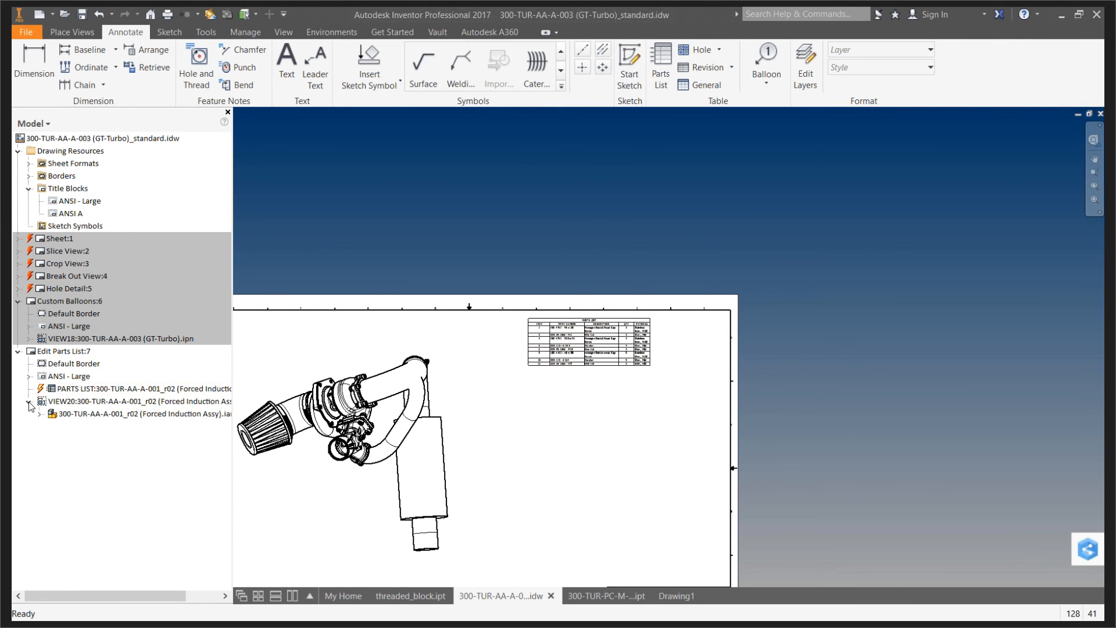
pyautogui.rightClick(65, 412)
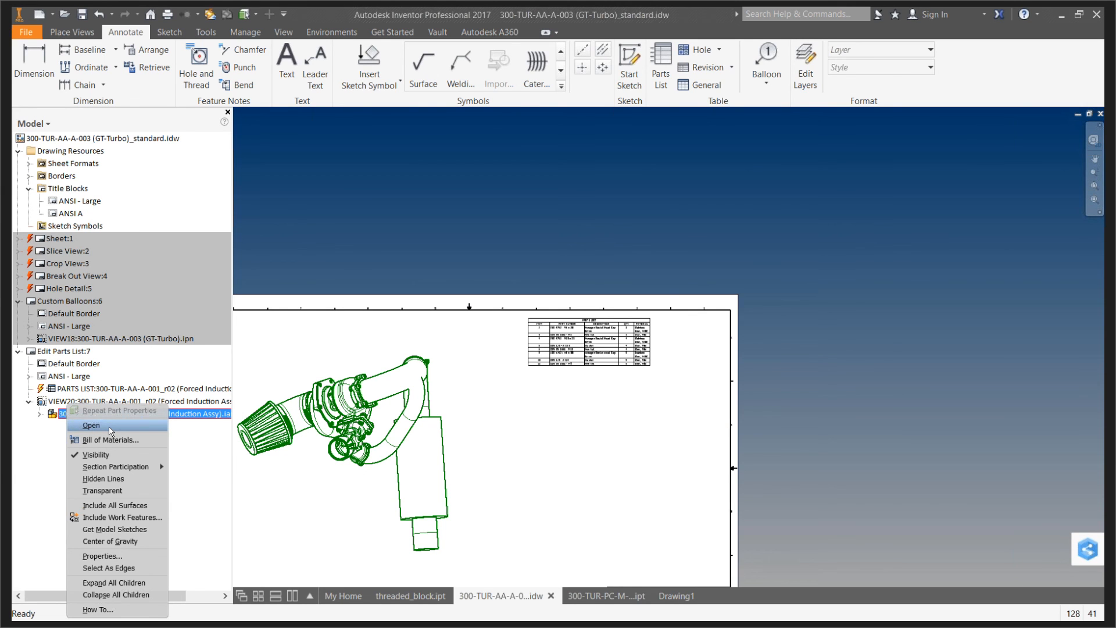
pyautogui.click(110, 427)
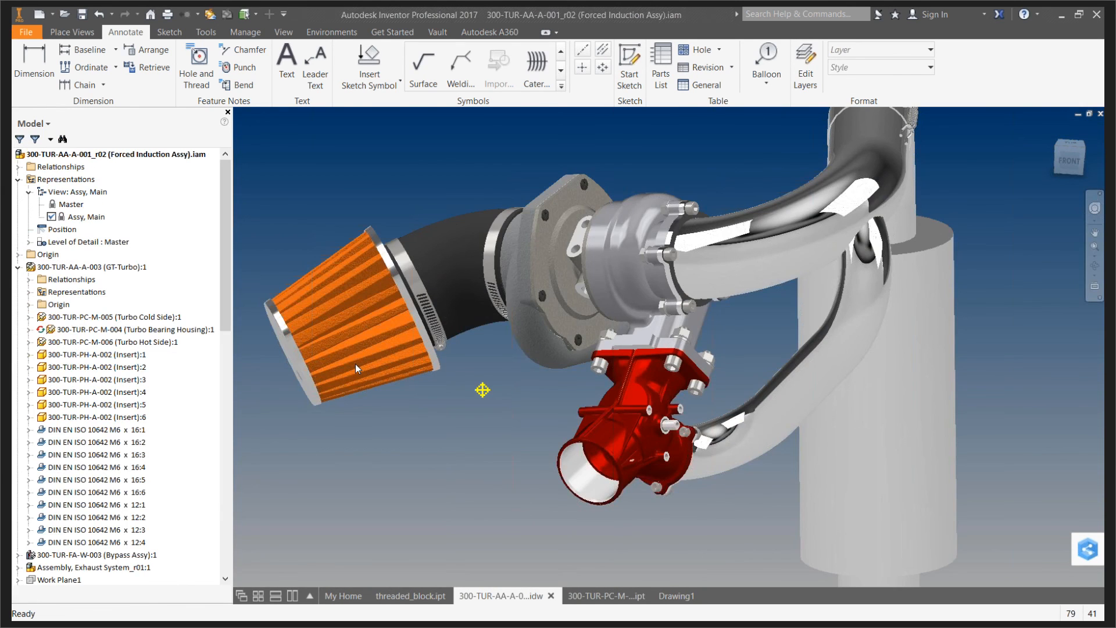
pyautogui.click(355, 364)
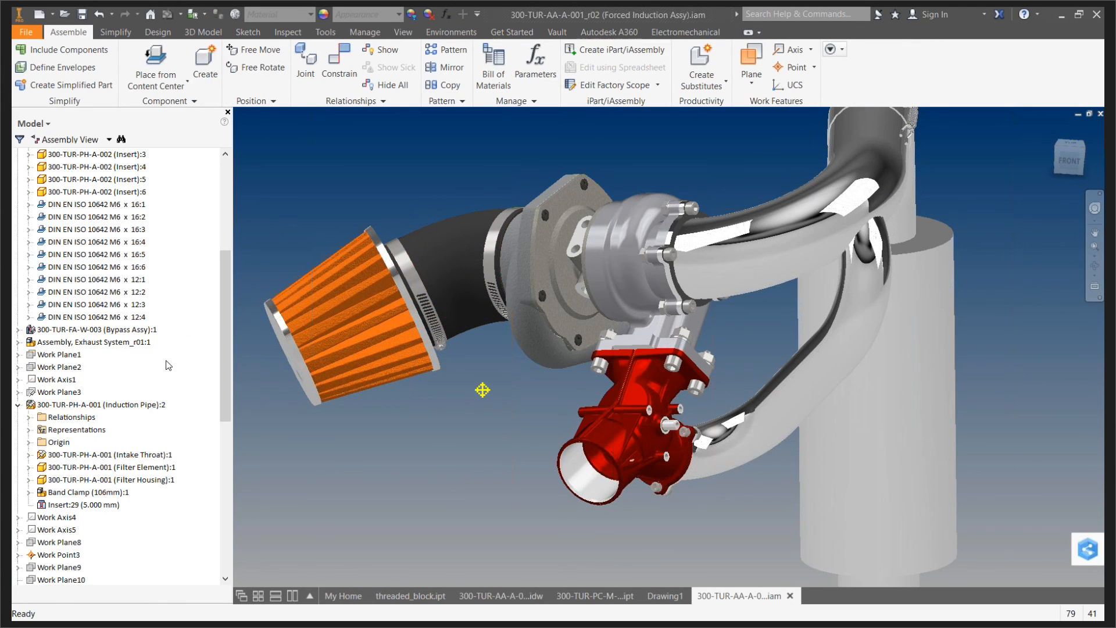
# Check the BOM Structure options of the first DIN EN ISO 4762 M6 x 20 screw in the assembly
pyautogui.moveTo(223, 327); pyautogui.dragTo(213, 434)
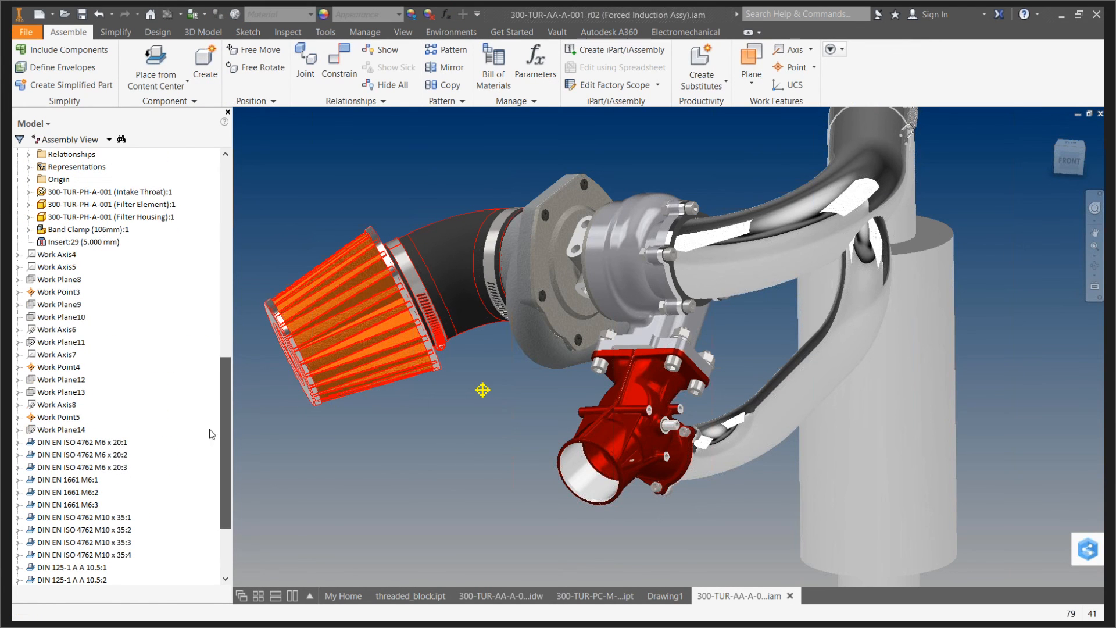
pyautogui.click(85, 443)
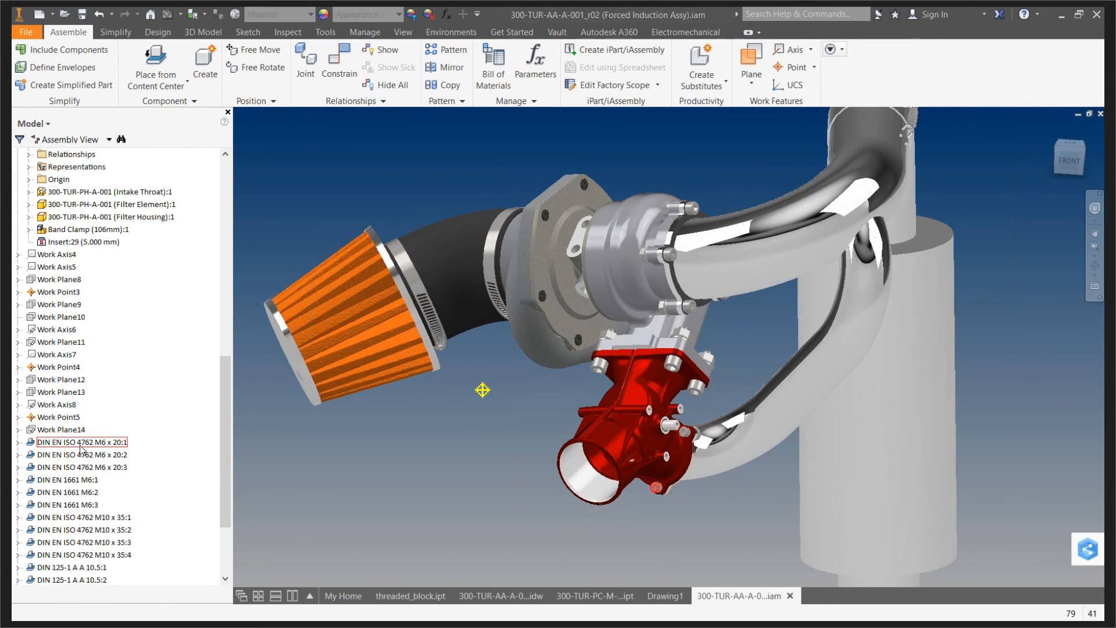
pyautogui.rightClick(85, 447)
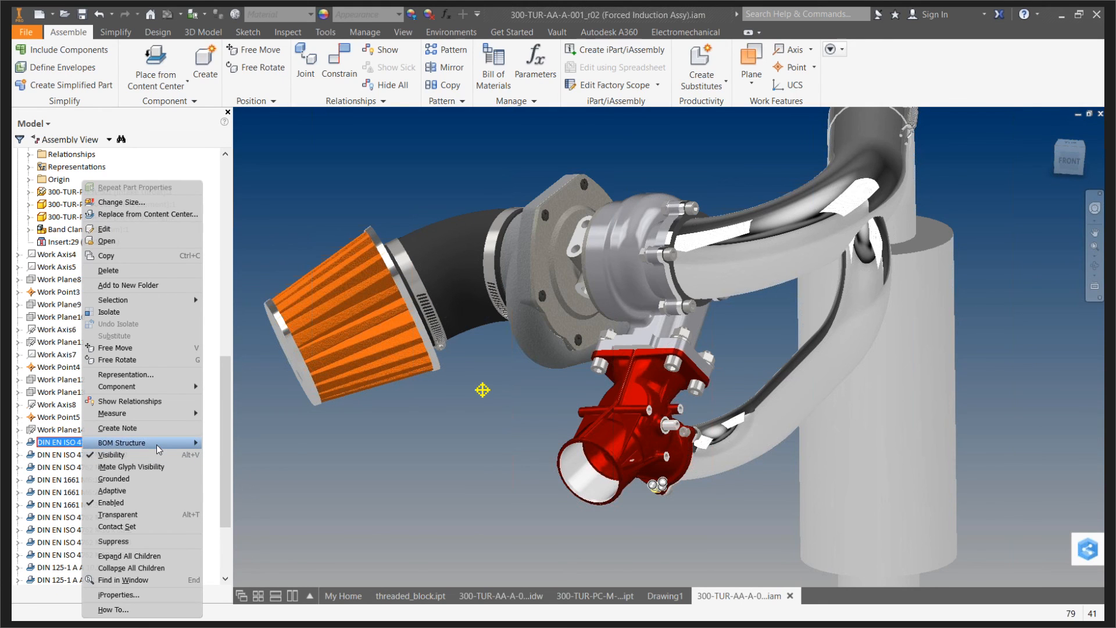
pyautogui.moveTo(156, 445)
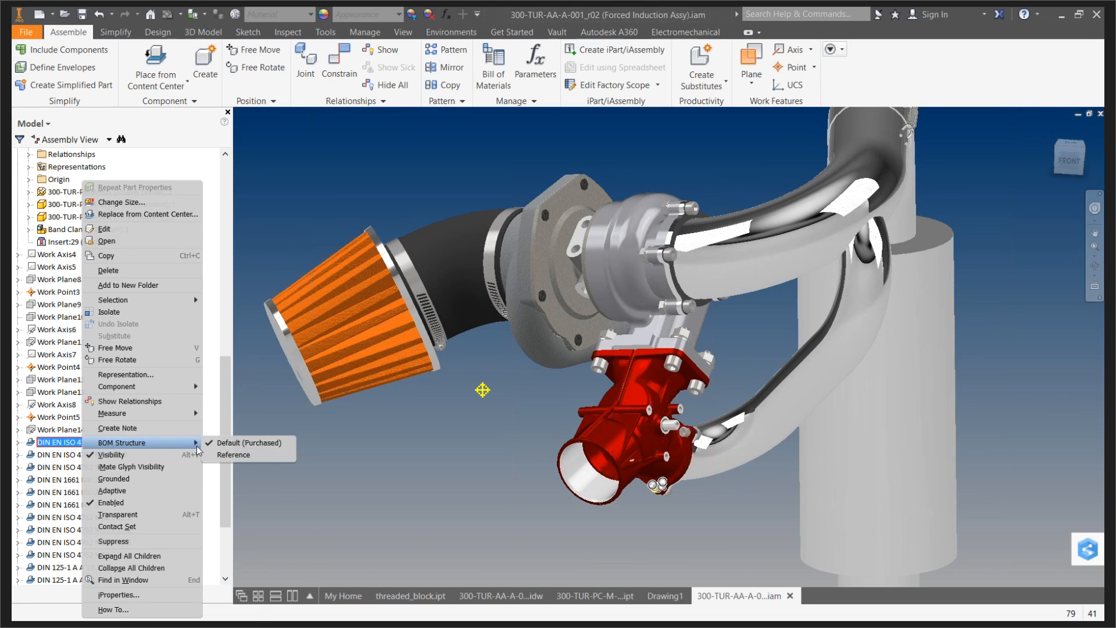
pyautogui.click(494, 127)
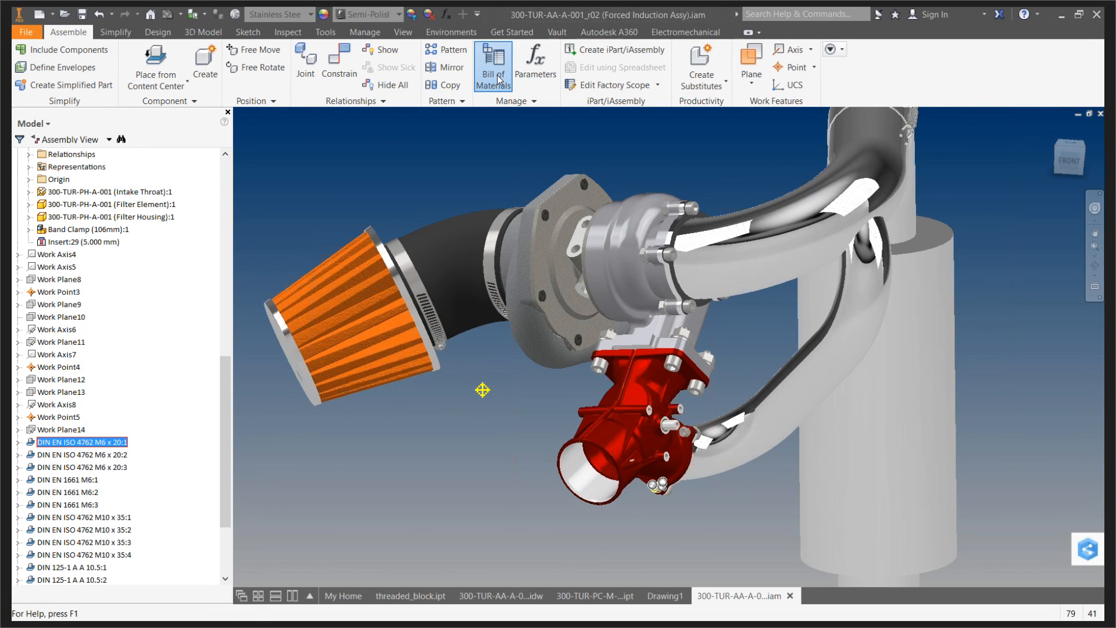
# Review the BOM structure of the components in the assembly's Bill of Materials, and close the Forced Induction Assy model
pyautogui.click(498, 80)
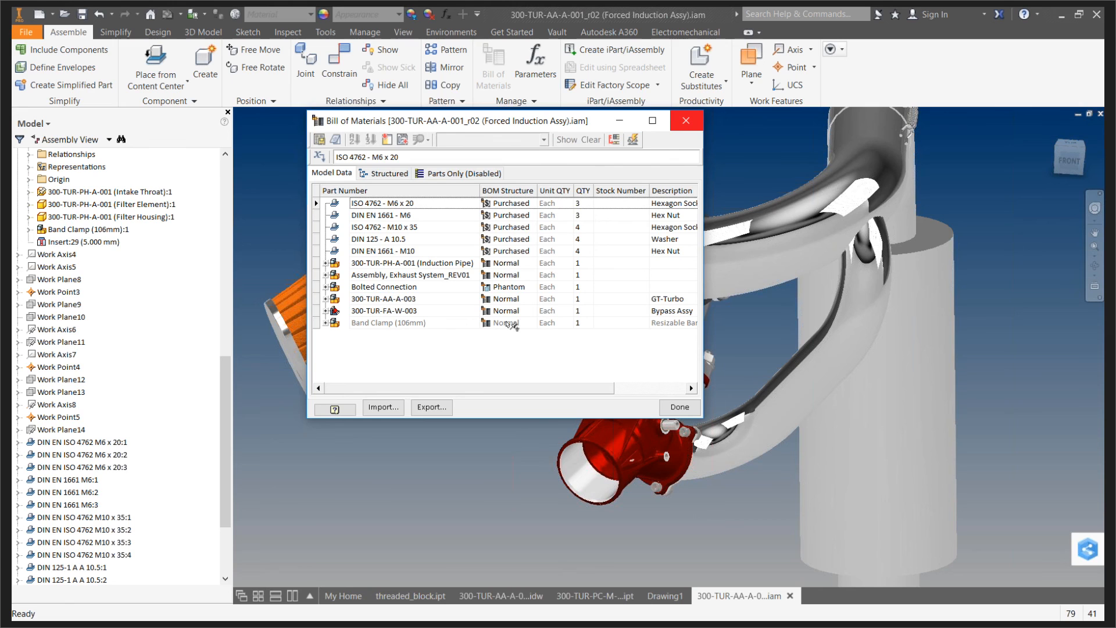
pyautogui.press('Escape')
pyautogui.click(789, 596)
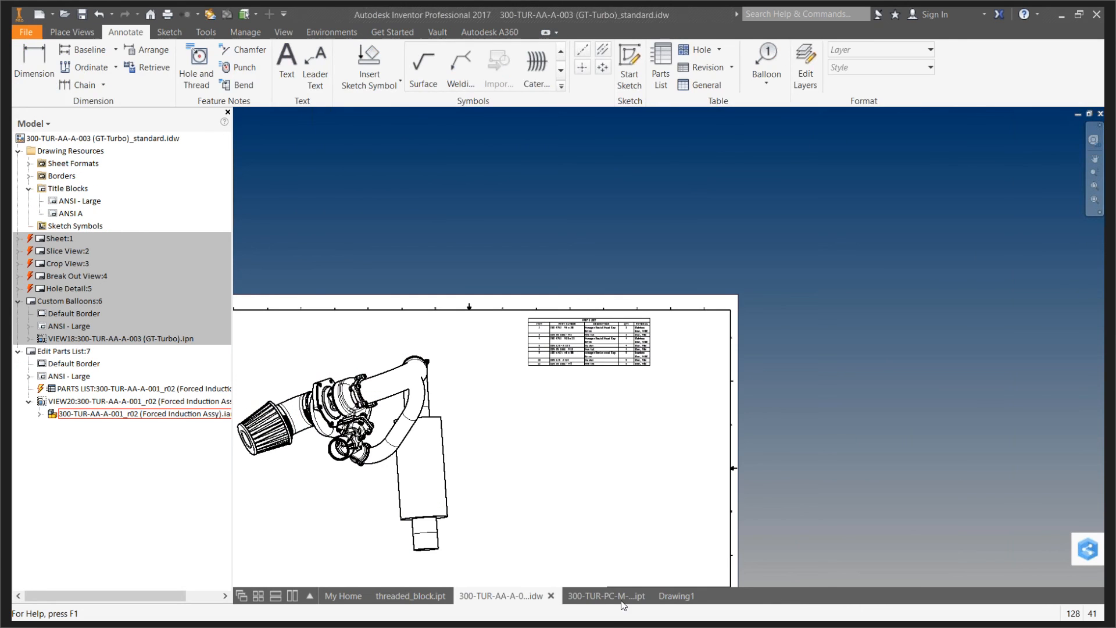
# Return to the Turbo Bearing Housing part and open its iProperties at the Project details
pyautogui.click(675, 595)
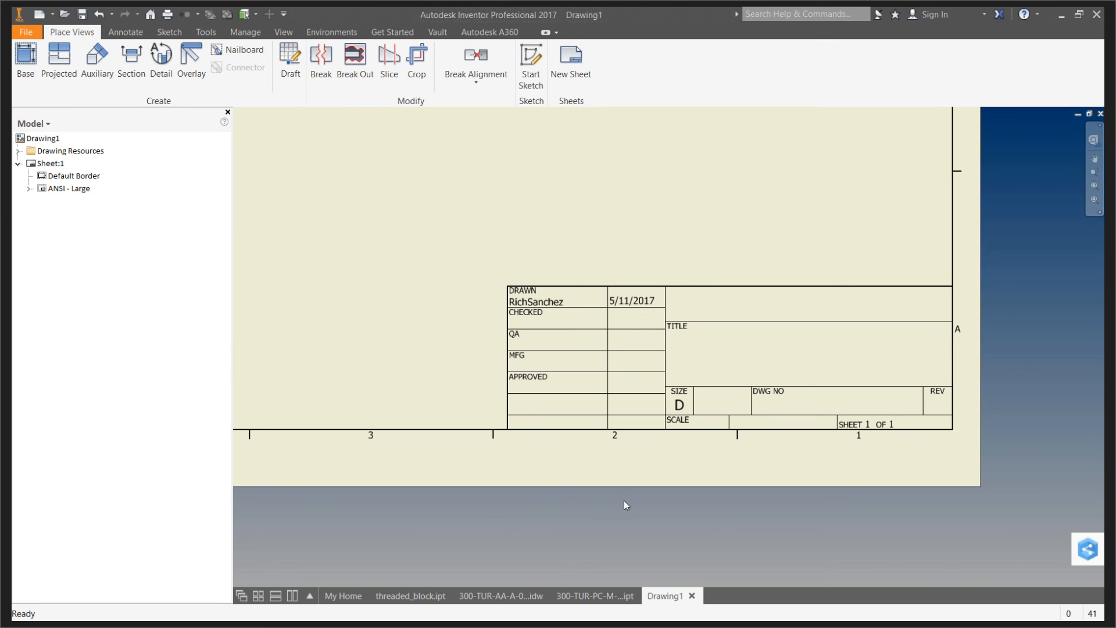
pyautogui.click(613, 596)
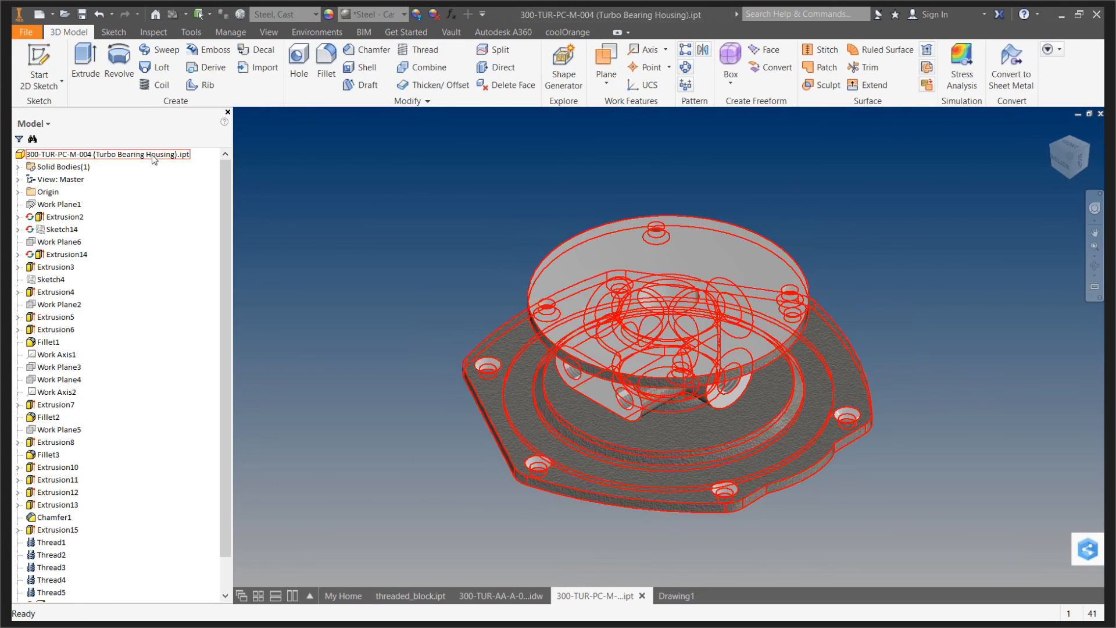
pyautogui.click(153, 155)
pyautogui.rightClick(152, 155)
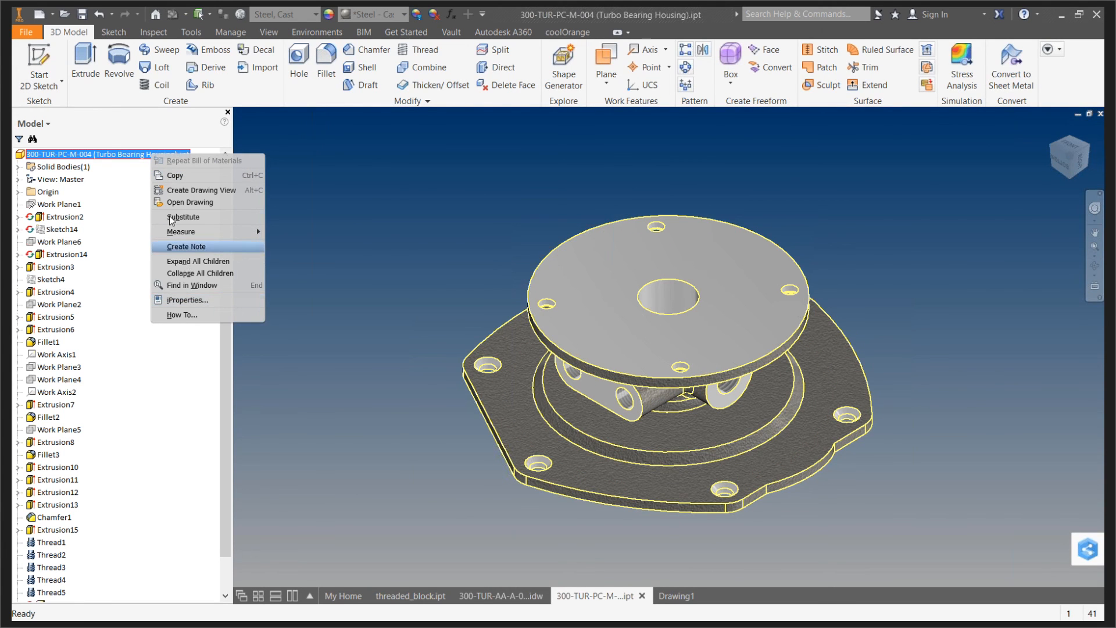
pyautogui.click(195, 300)
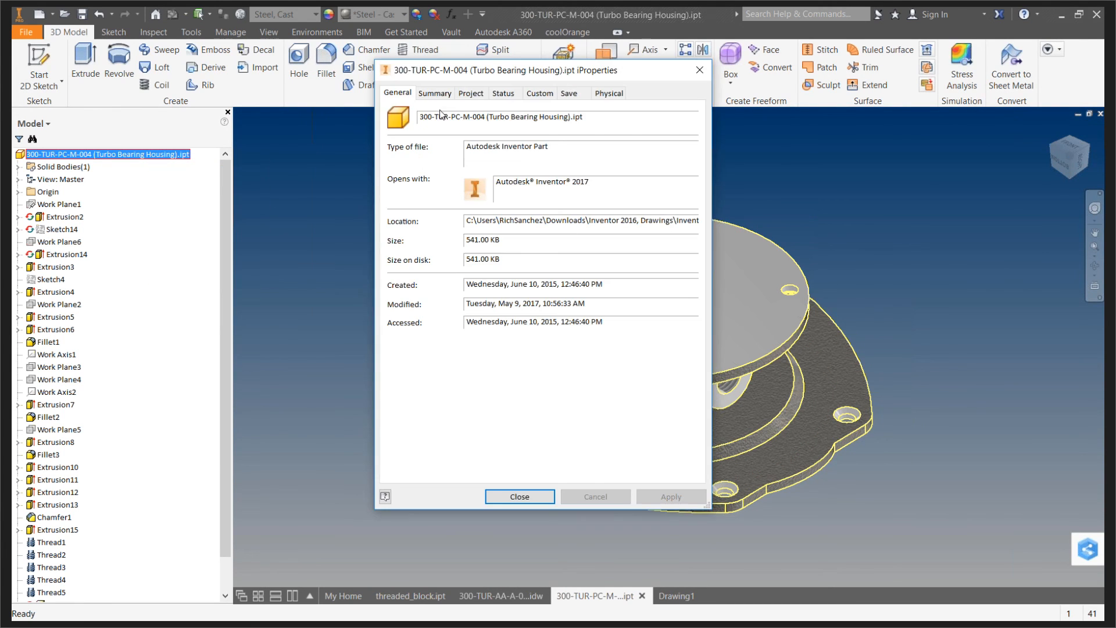
pyautogui.click(437, 93)
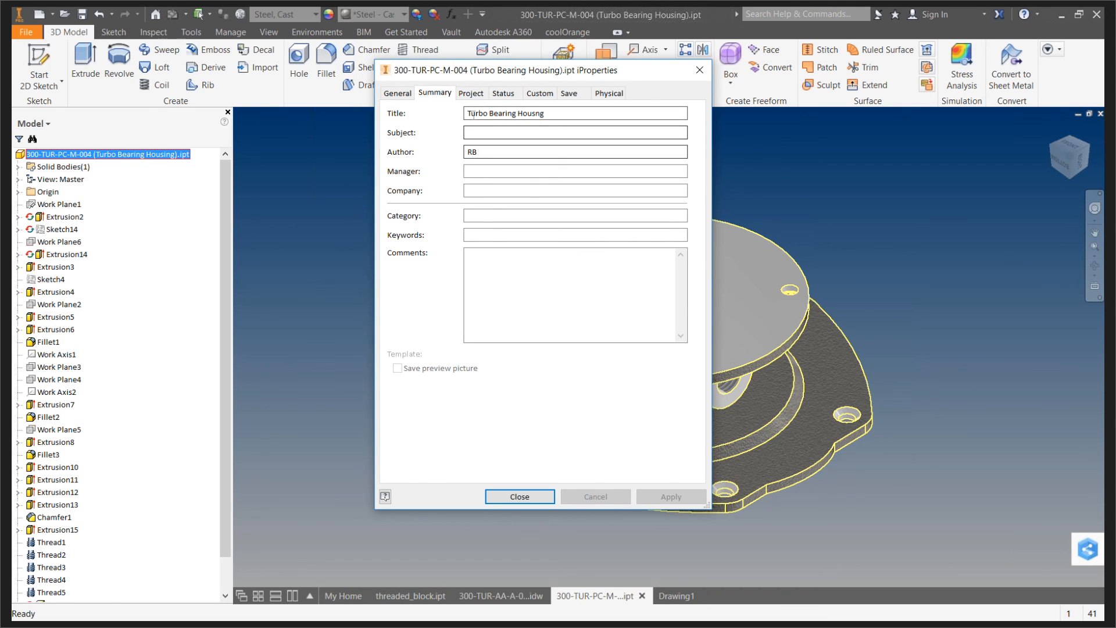
pyautogui.click(472, 94)
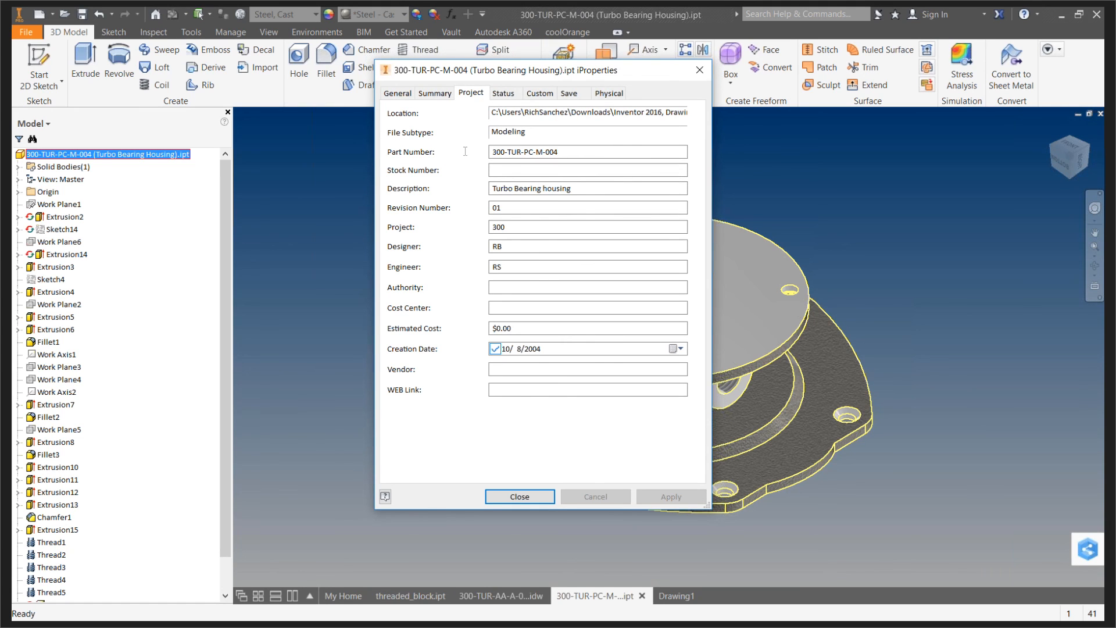
# Set the part's Stock Number to 123456_KETIV, accept the iProperties and return to Drawing1
pyautogui.click(540, 168)
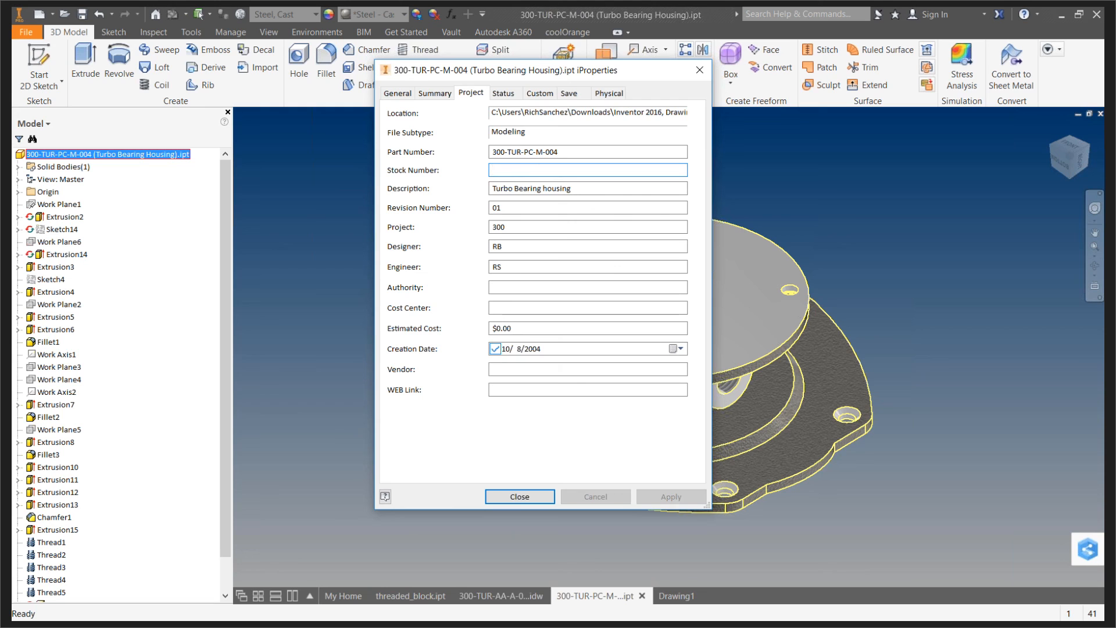
pyautogui.write('123456')
pyautogui.click(670, 496)
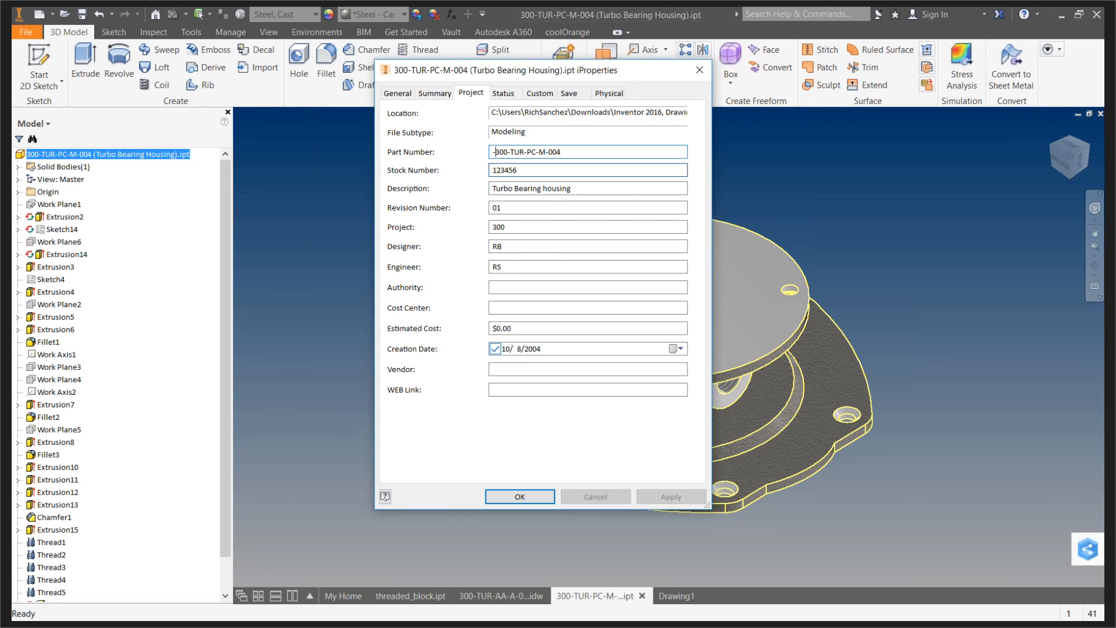
pyautogui.write('-')
pyautogui.press('BackSpace')
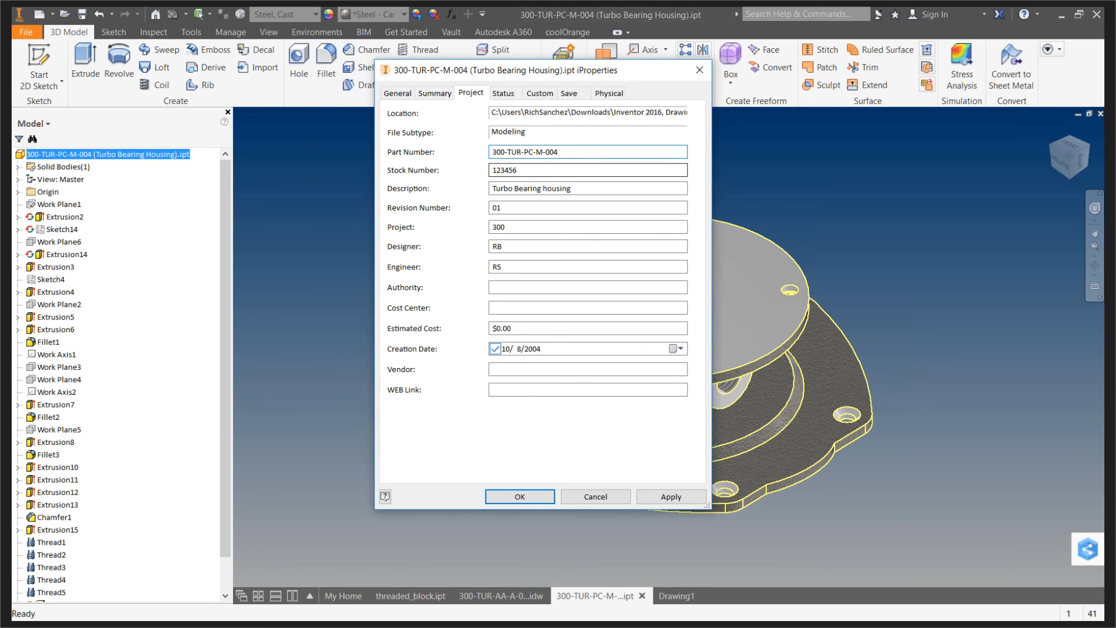
pyautogui.click(545, 168)
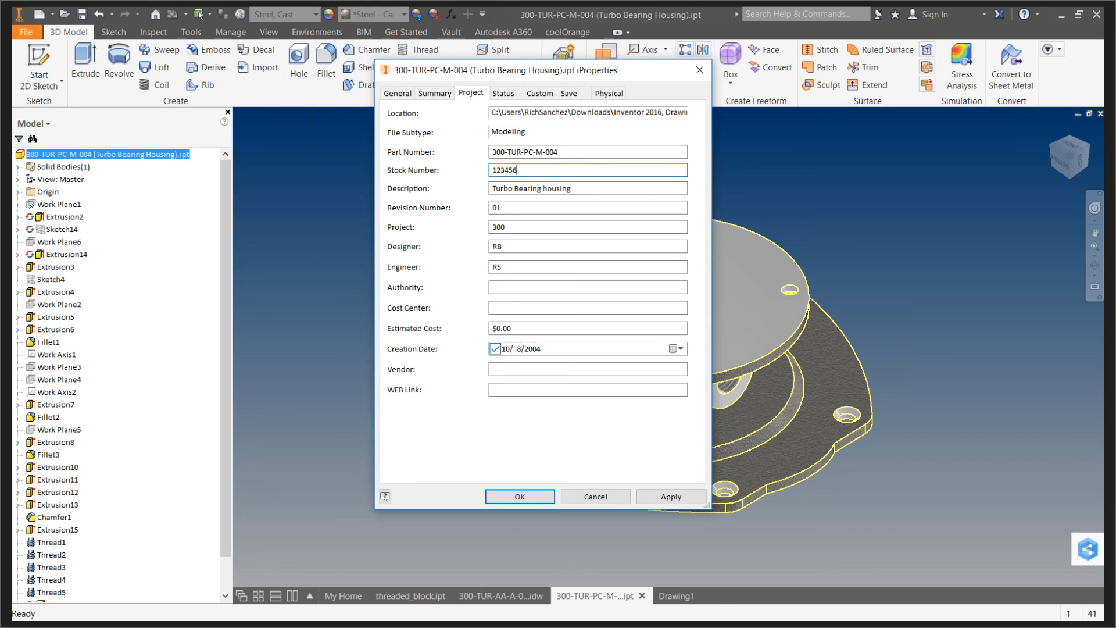
pyautogui.write('_KETIV')
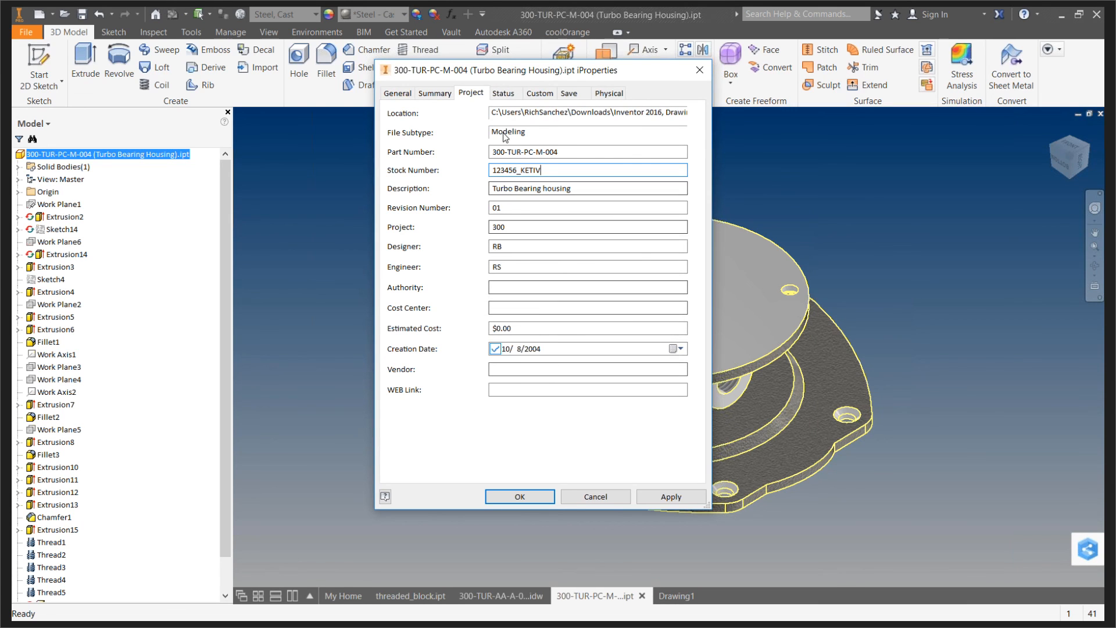
pyautogui.click(503, 93)
pyautogui.click(463, 94)
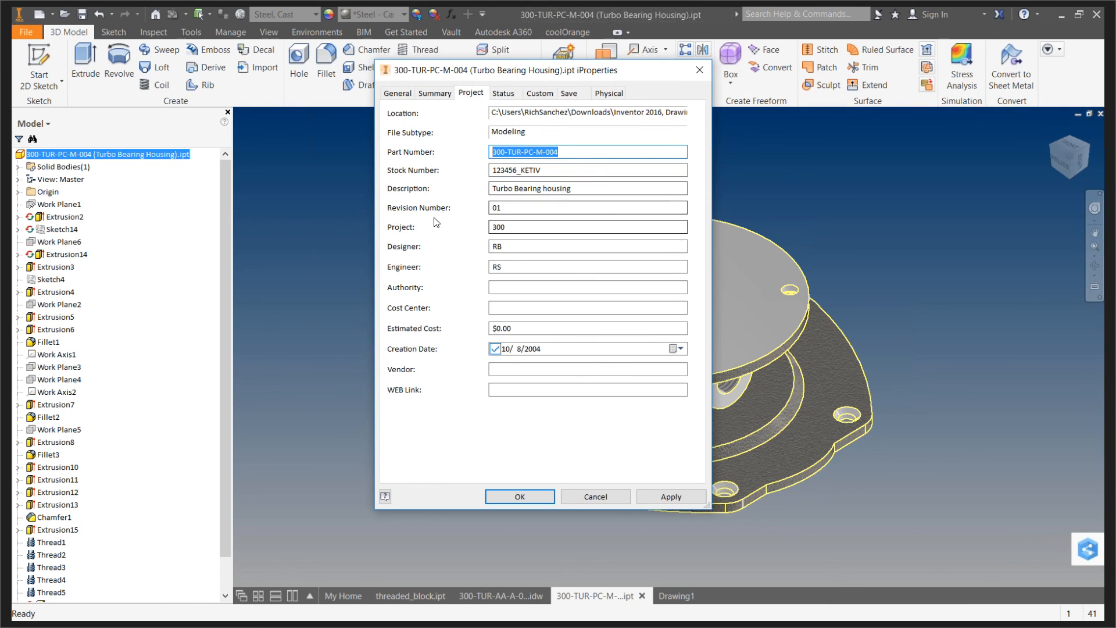
pyautogui.click(532, 494)
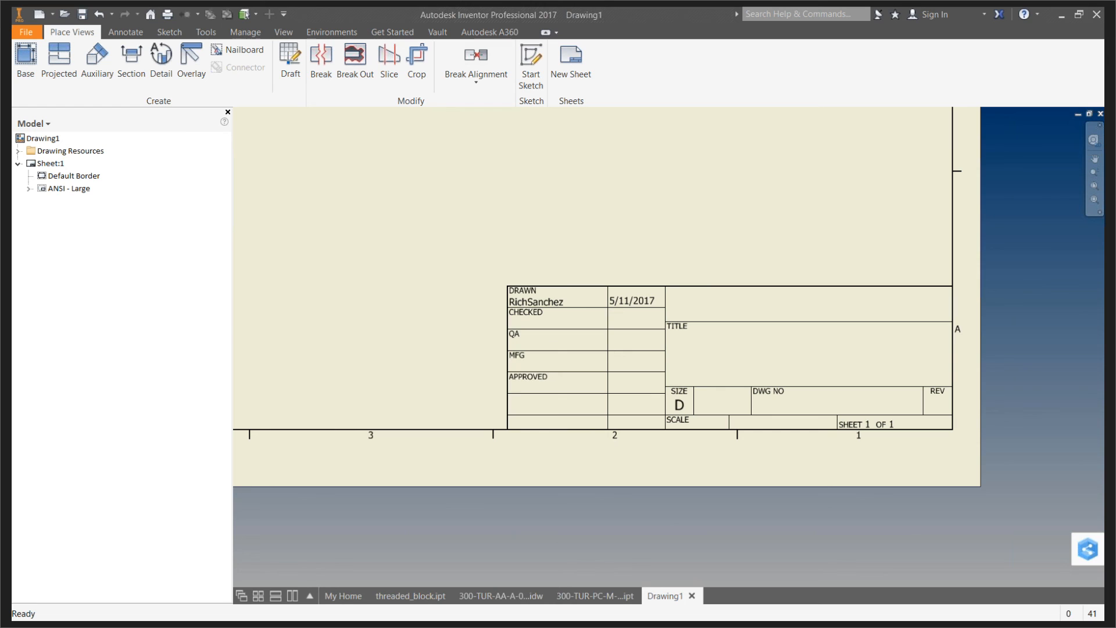
# Open the definition of the ANSI - Large title block on Sheet:1 of Drawing1 for editing
pyautogui.rightClick(57, 165)
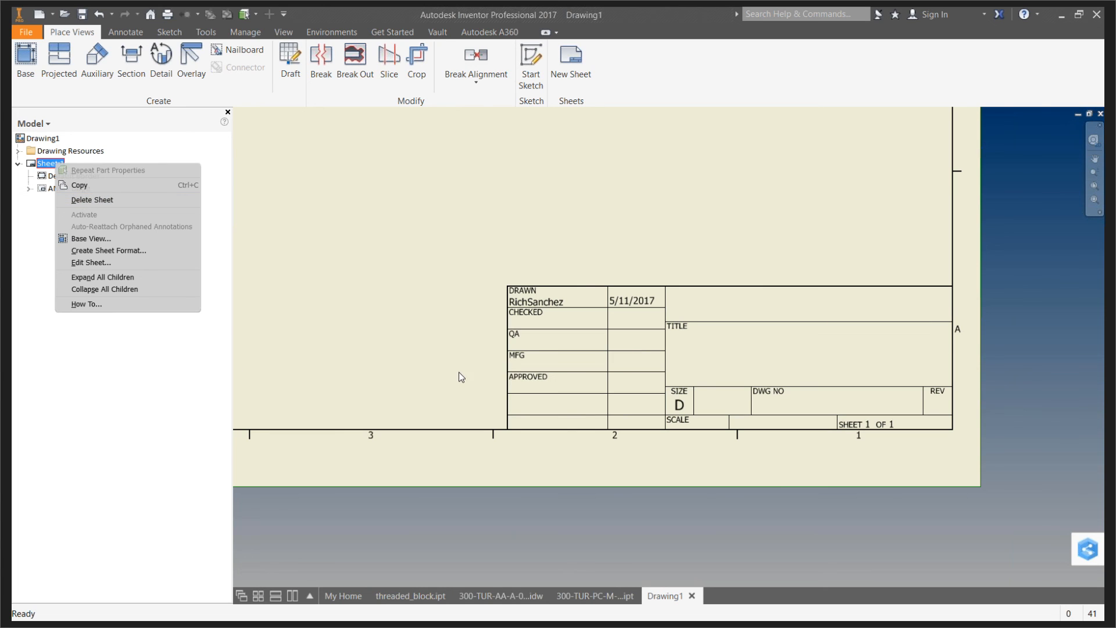
pyautogui.click(542, 358)
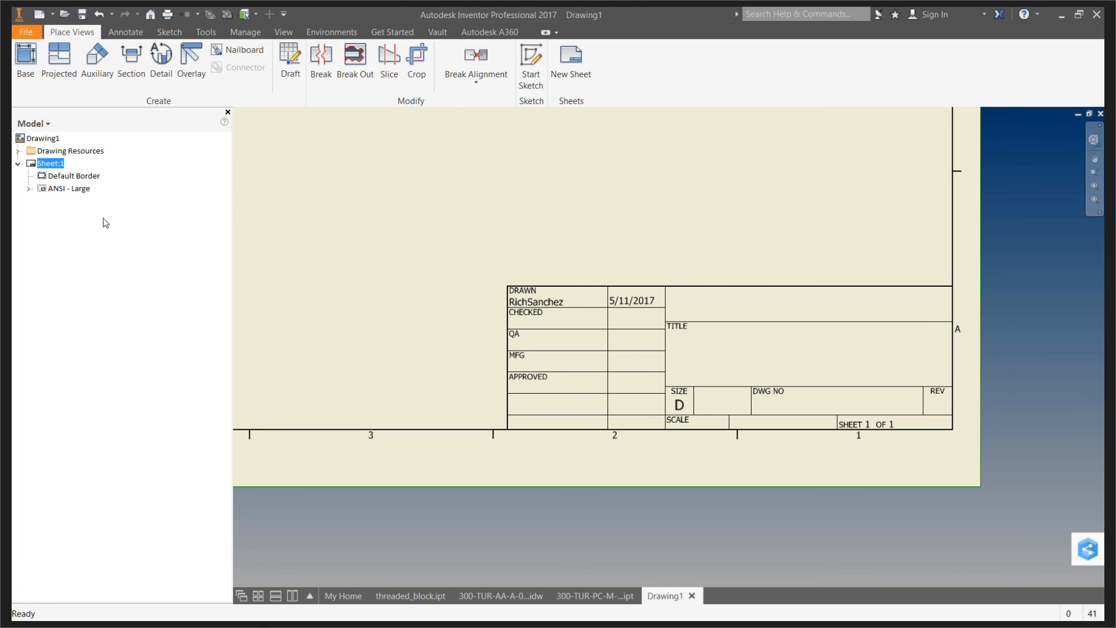
pyautogui.rightClick(62, 190)
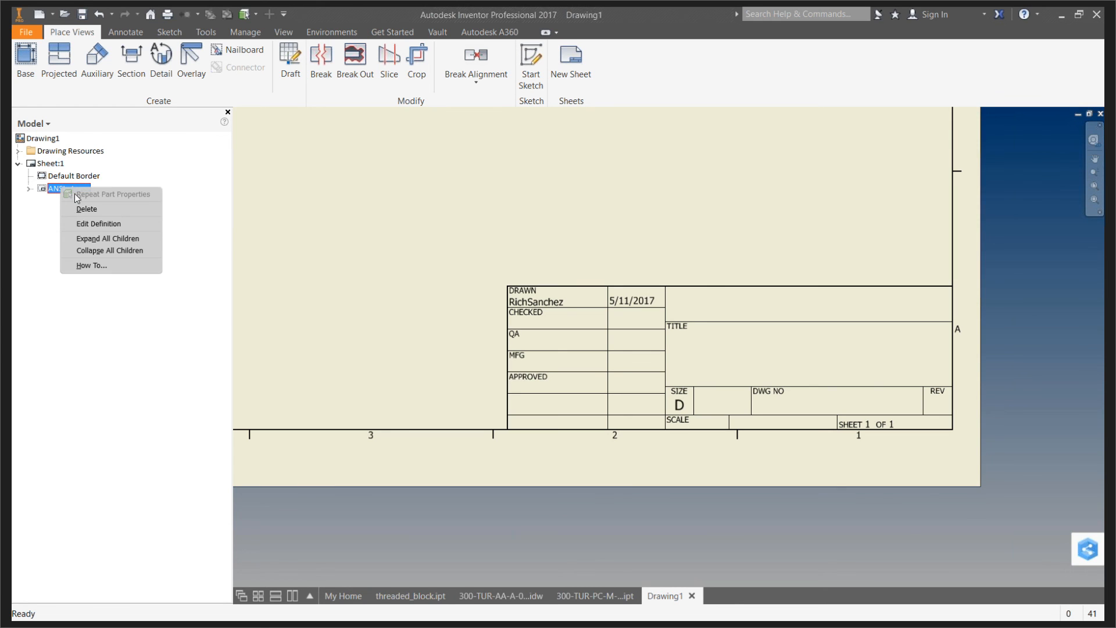
pyautogui.click(113, 224)
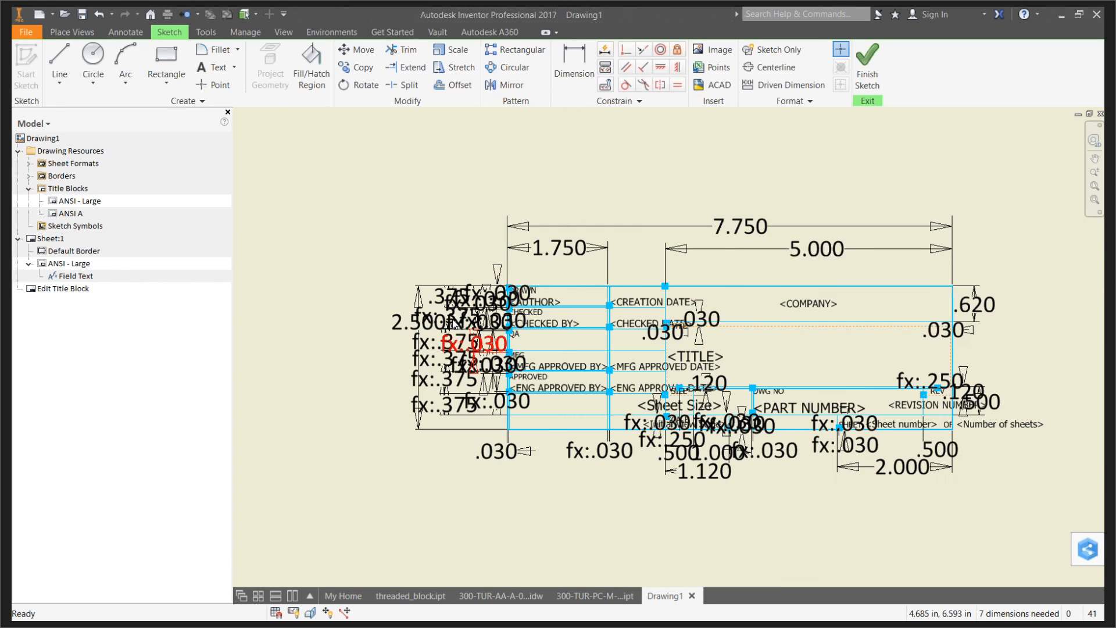
# Examine the property fields in the title block sketch, from the author and approval entries to the title and part number
pyautogui.scroll(4, 456, 323)
pyautogui.scroll(-3, 456, 324)
pyautogui.moveTo(456, 324); pyautogui.dragTo(325, 283, button='middle')
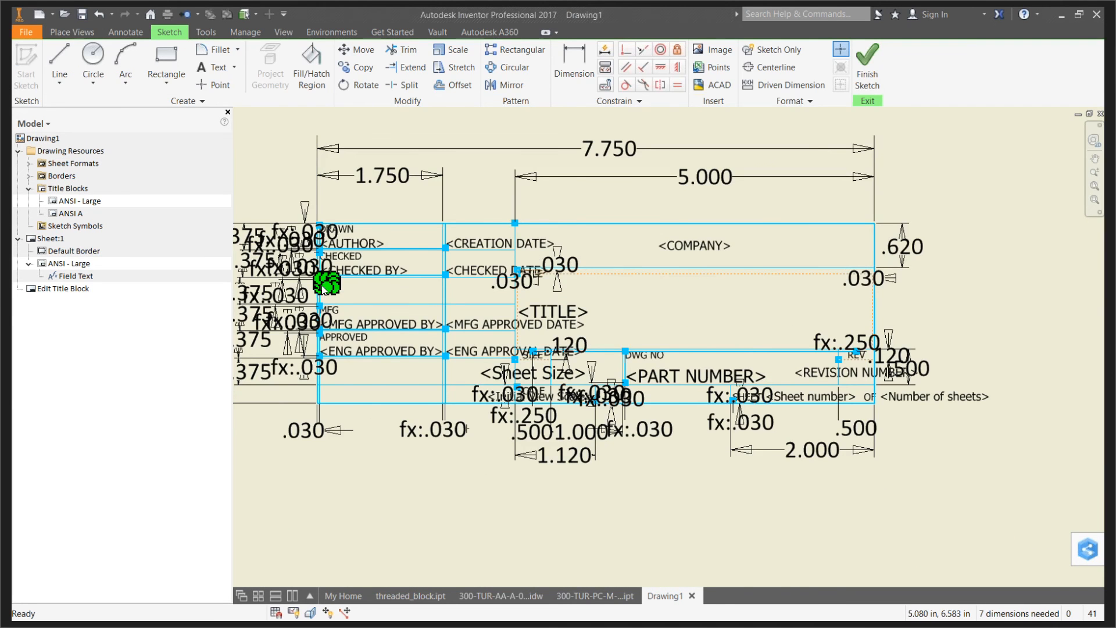
pyautogui.scroll(3, 327, 283)
pyautogui.scroll(-3, 323, 228)
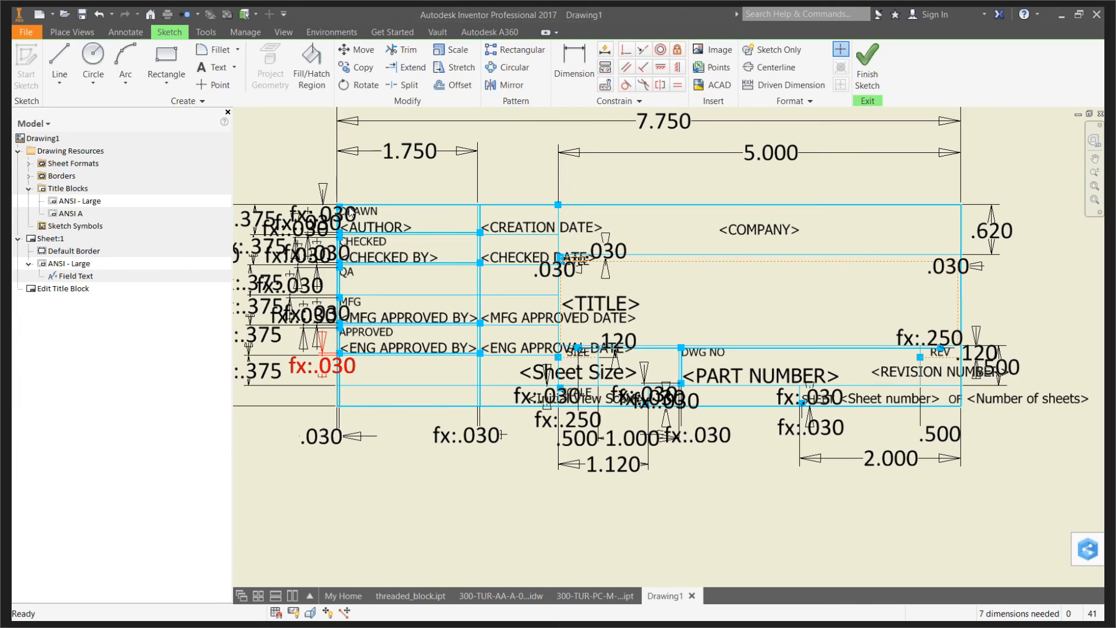
pyautogui.click(374, 227)
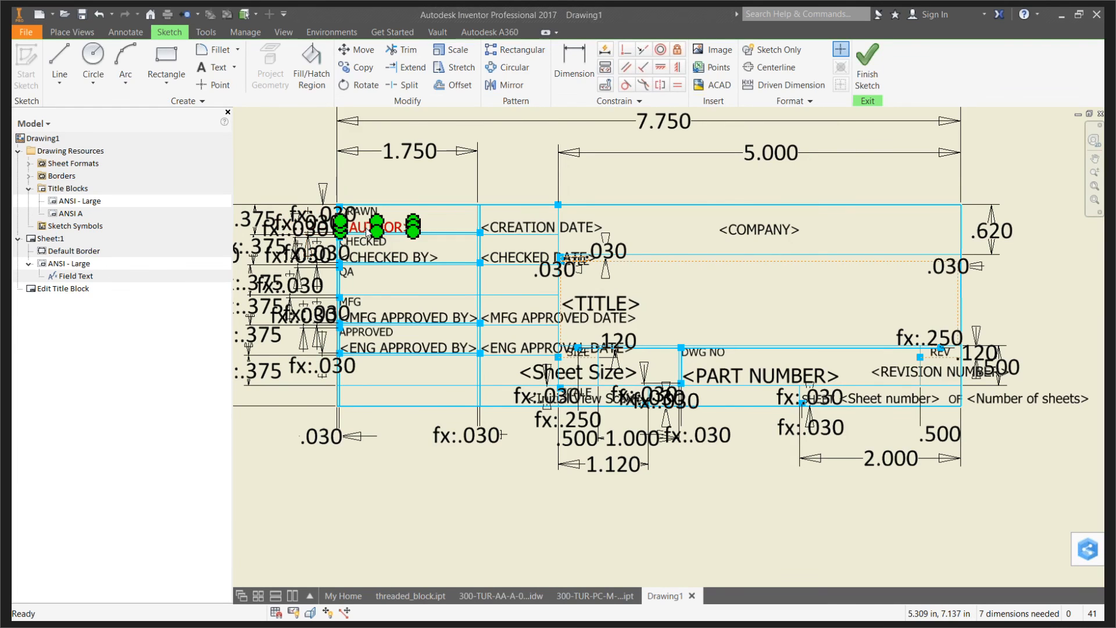
pyautogui.click(393, 290)
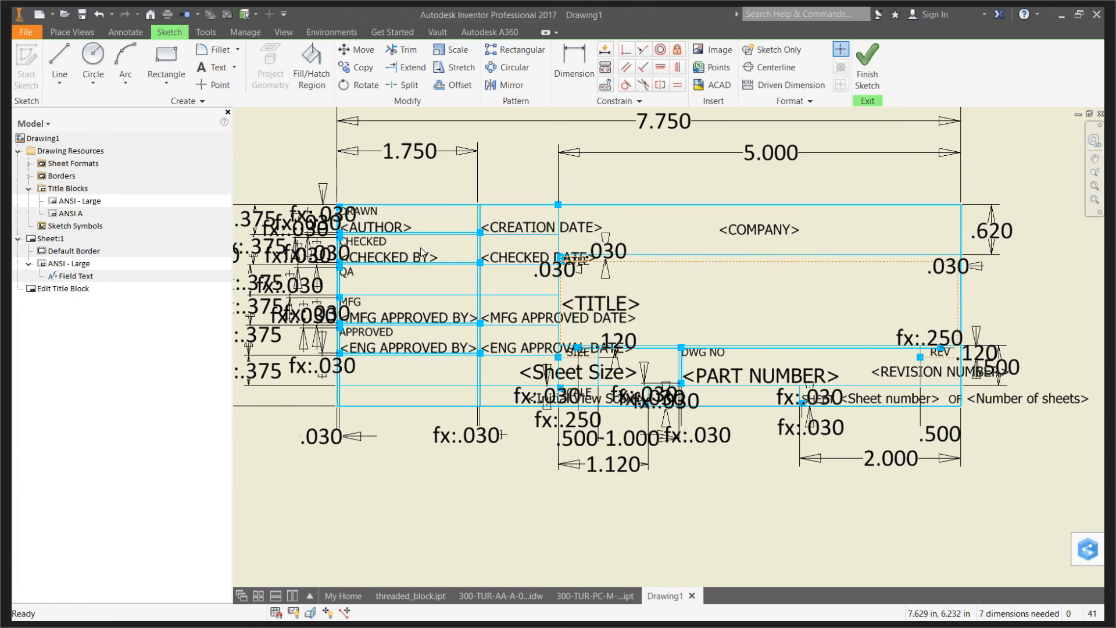
pyautogui.click(396, 240)
pyautogui.scroll(3, 408, 234)
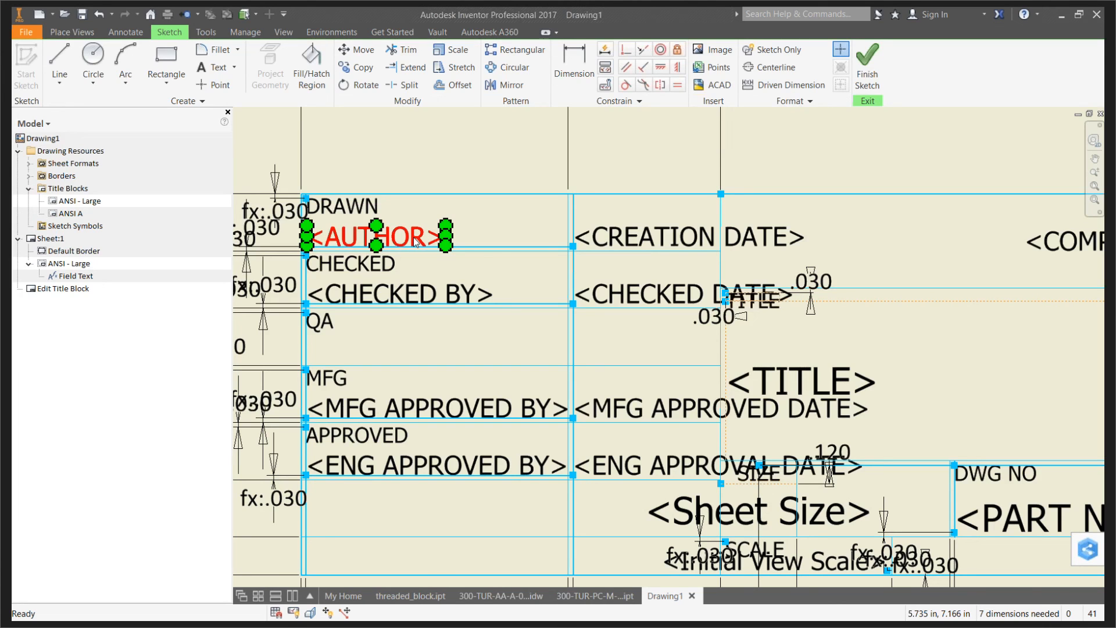
pyautogui.click(502, 241)
pyautogui.scroll(-4, 482, 198)
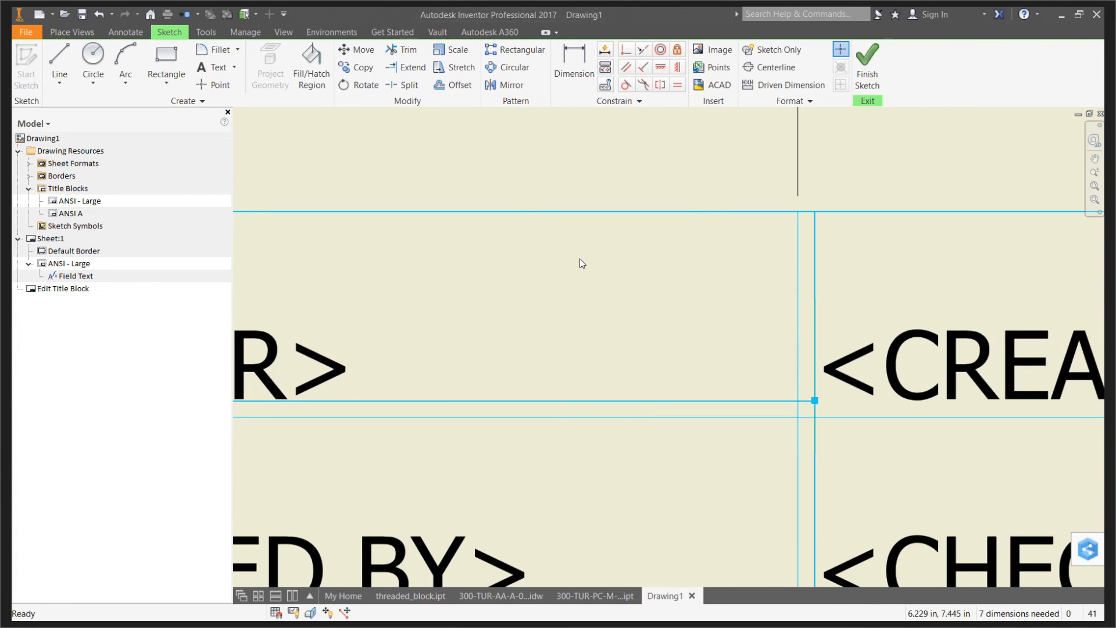
pyautogui.scroll(8, 578, 258)
pyautogui.scroll(-2, 735, 335)
pyautogui.scroll(-2, 721, 334)
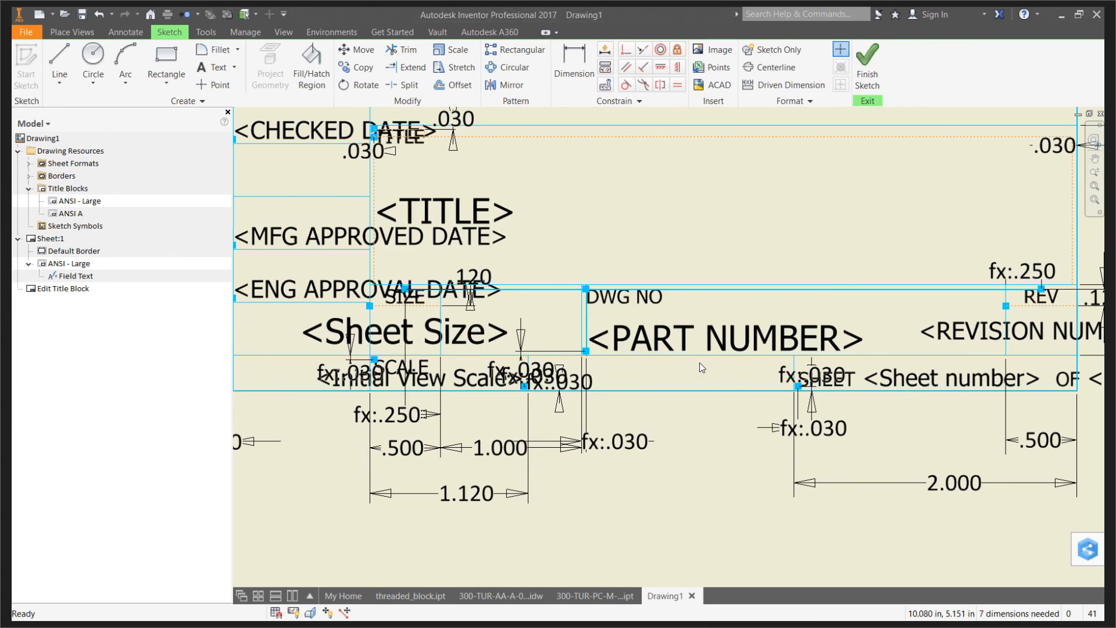
pyautogui.scroll(5, 701, 367)
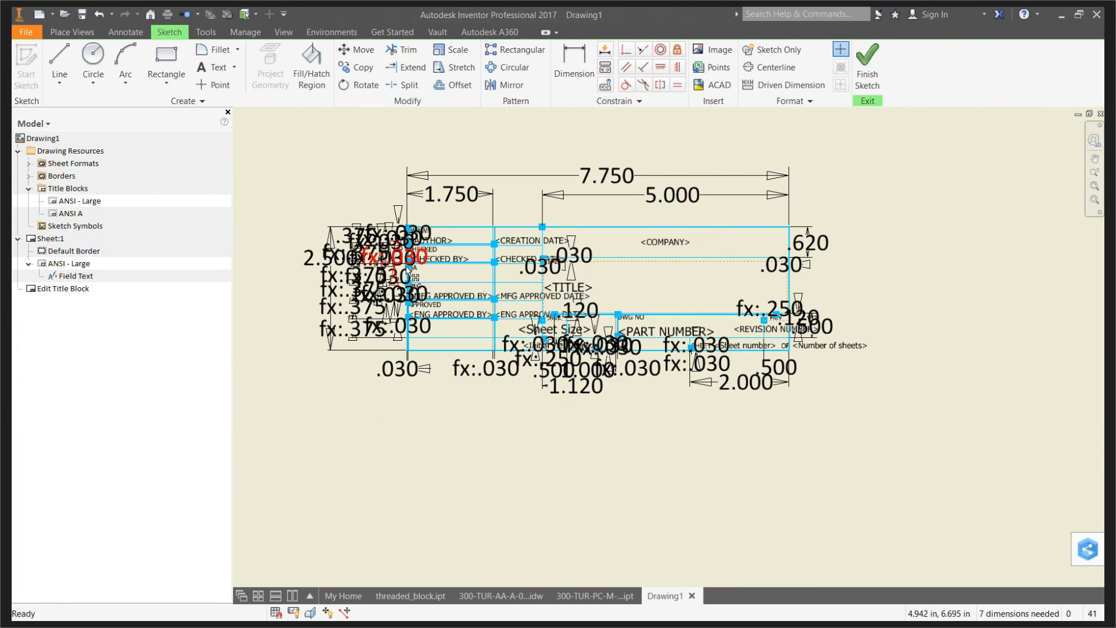
# Replace the QA label in the title block sketch with the text STOCK NUMBER
pyautogui.scroll(-4, 437, 272)
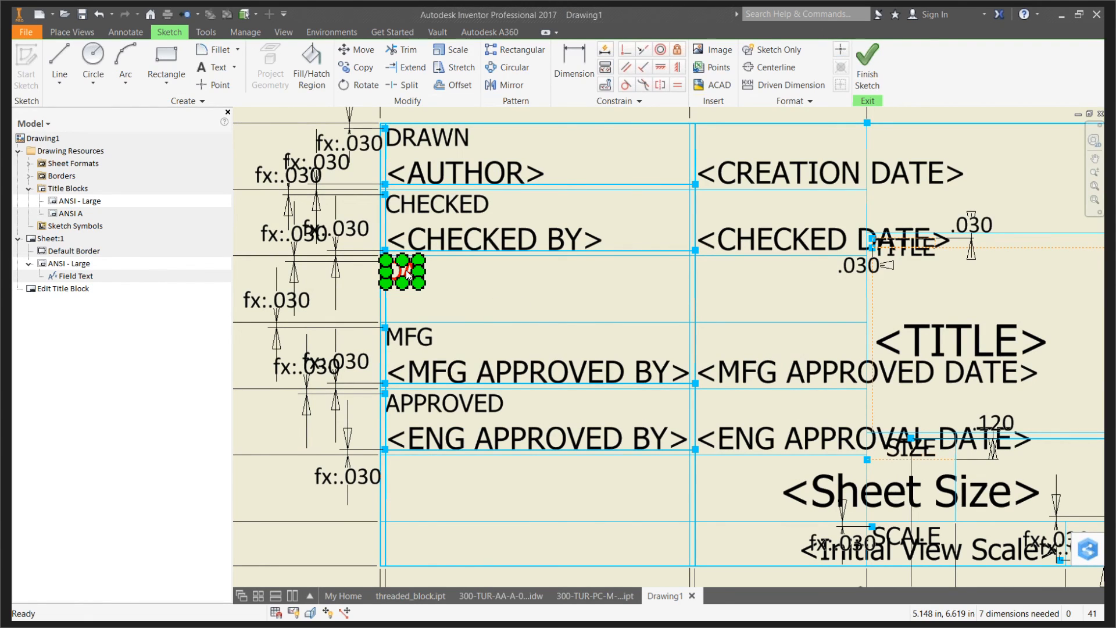
pyautogui.doubleClick(407, 273)
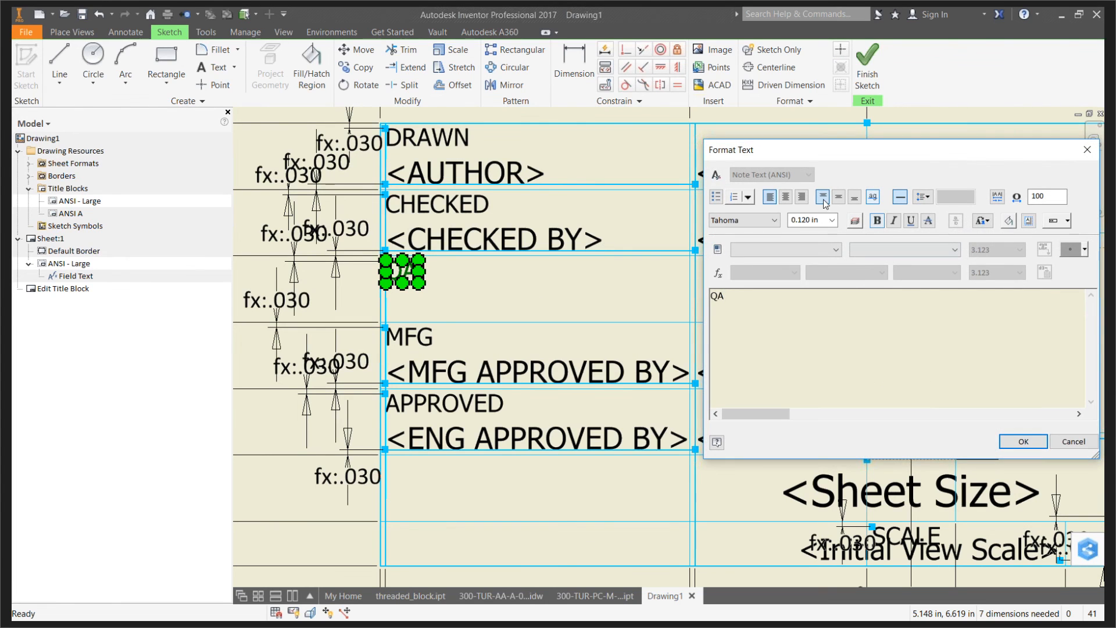
pyautogui.moveTo(725, 298); pyautogui.dragTo(607, 300)
pyautogui.write('STOCK NUMBER')
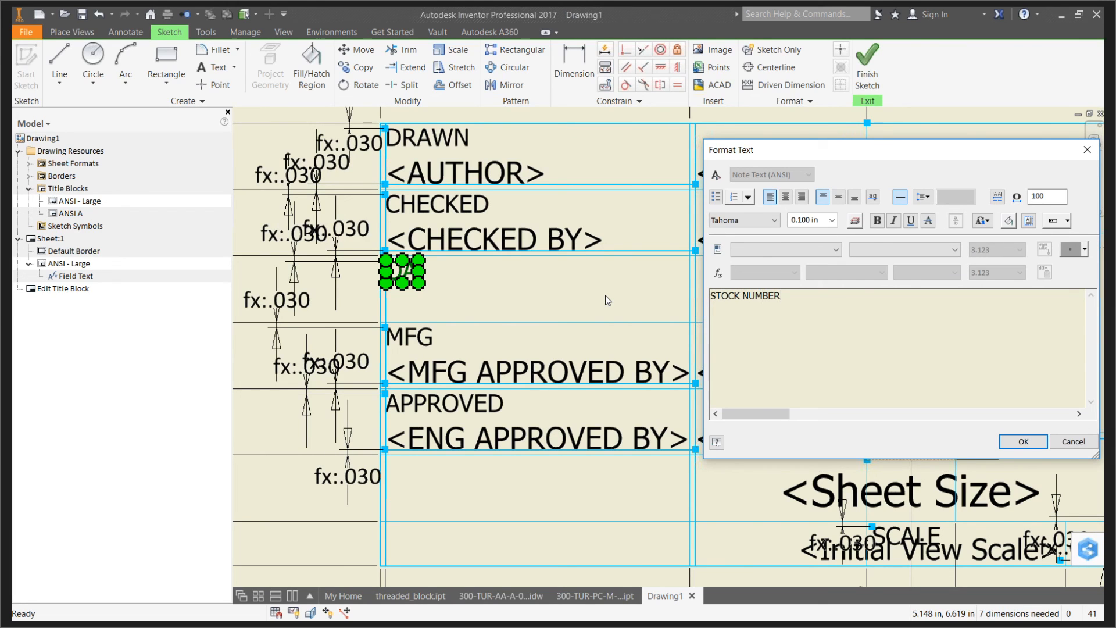
pyautogui.click(1017, 443)
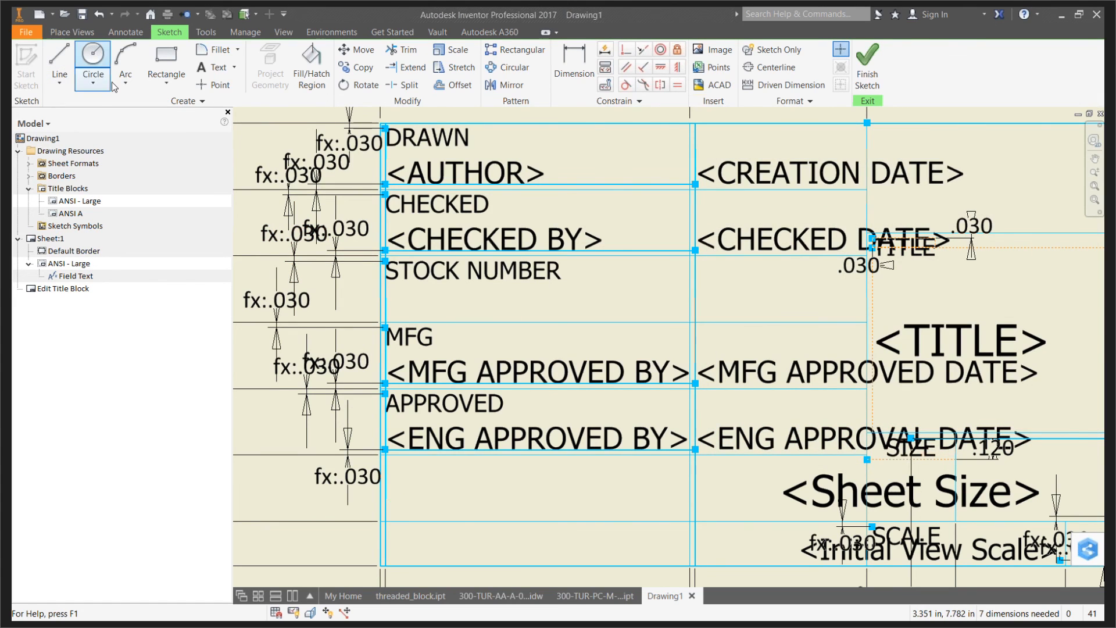
# Start a new text box in the cell below the STOCK NUMBER label, spanning about the cell's width
pyautogui.click(214, 84)
pyautogui.click(214, 68)
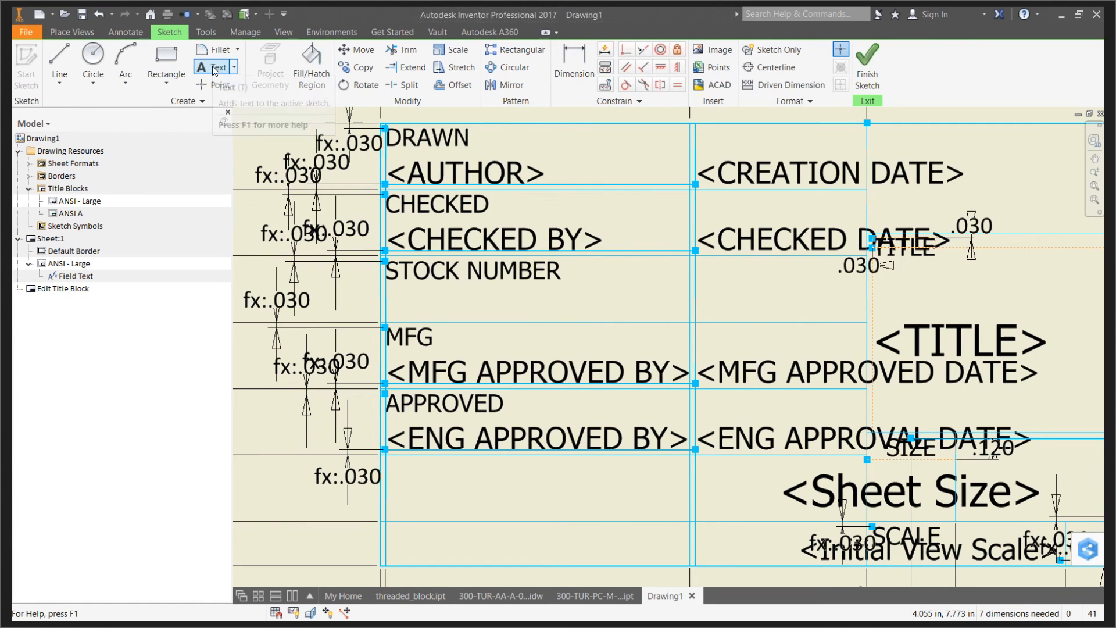
pyautogui.click(390, 289)
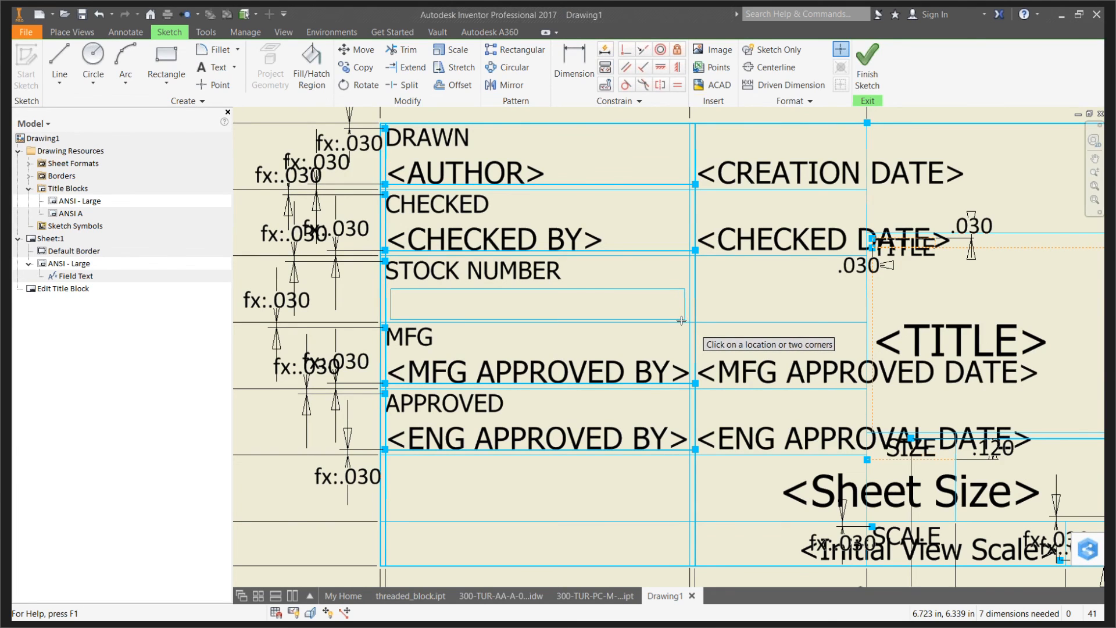
pyautogui.click(681, 320)
pyautogui.moveTo(827, 163); pyautogui.dragTo(434, 109)
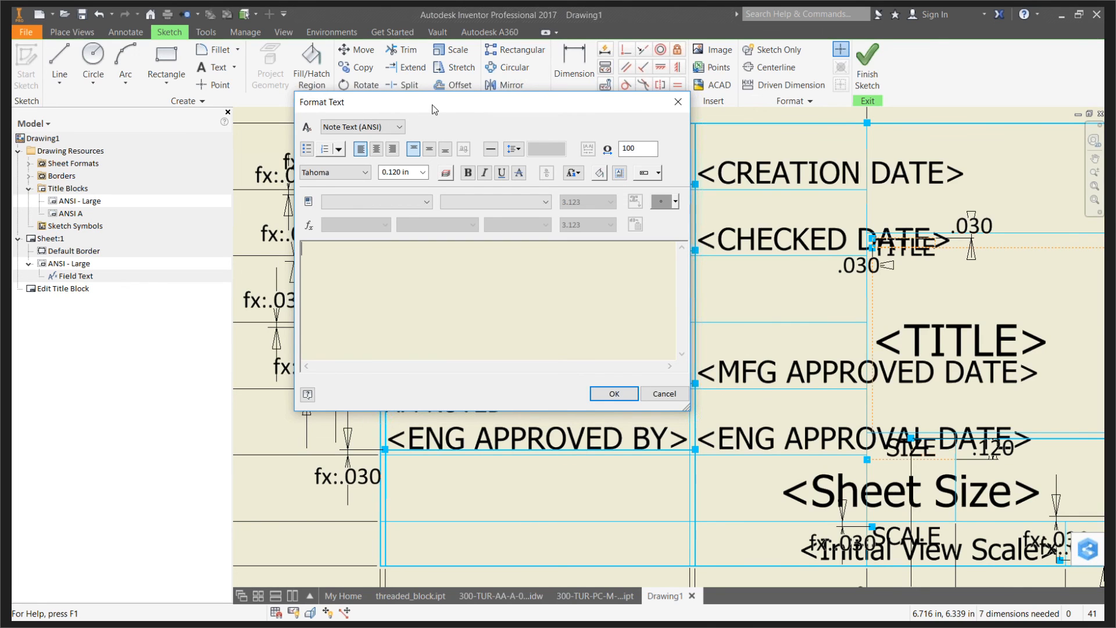
pyautogui.write('jdhfadhfsajd')
pyautogui.hotkey('ctrl', 'a')
pyautogui.press('BackSpace')
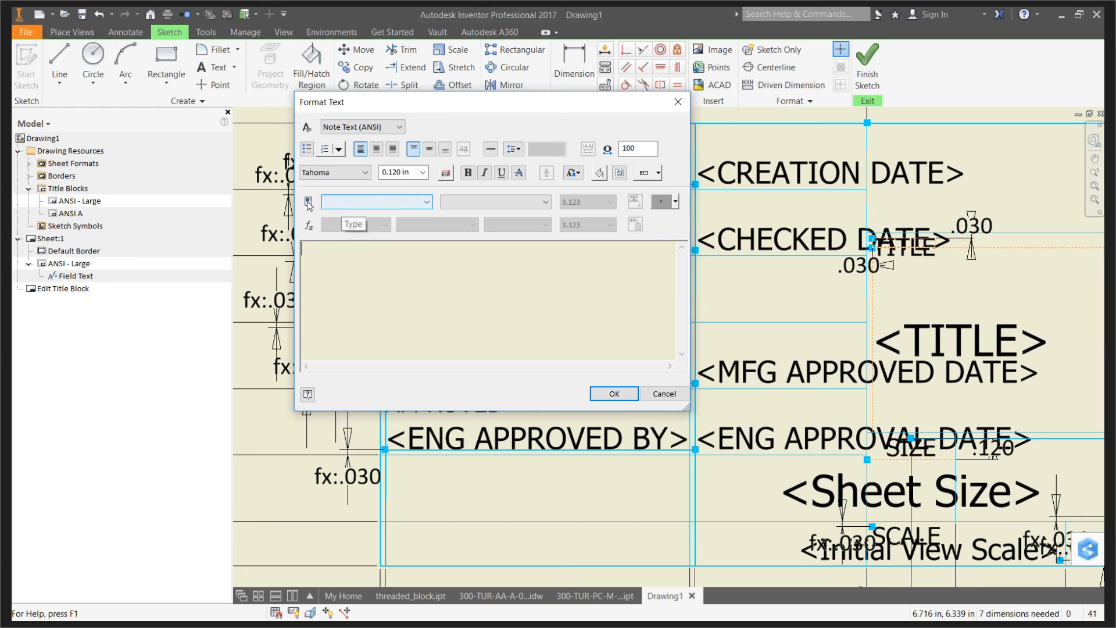
# Fill the new text box with the STOCK NUMBER field from Properties - Model and accept the text
pyautogui.click(358, 203)
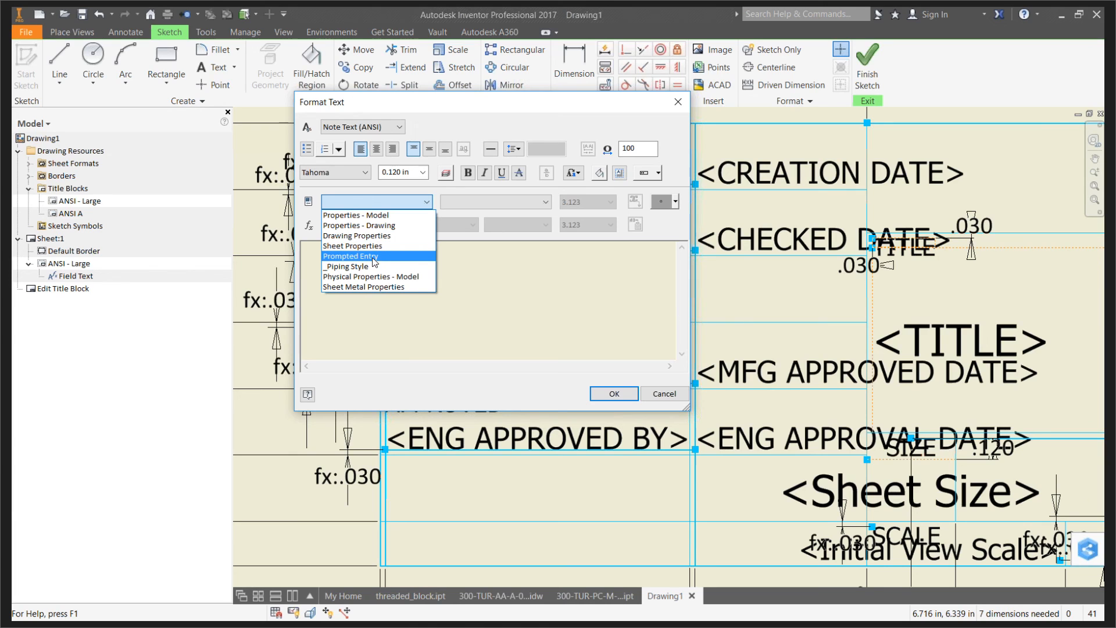
pyautogui.click(374, 216)
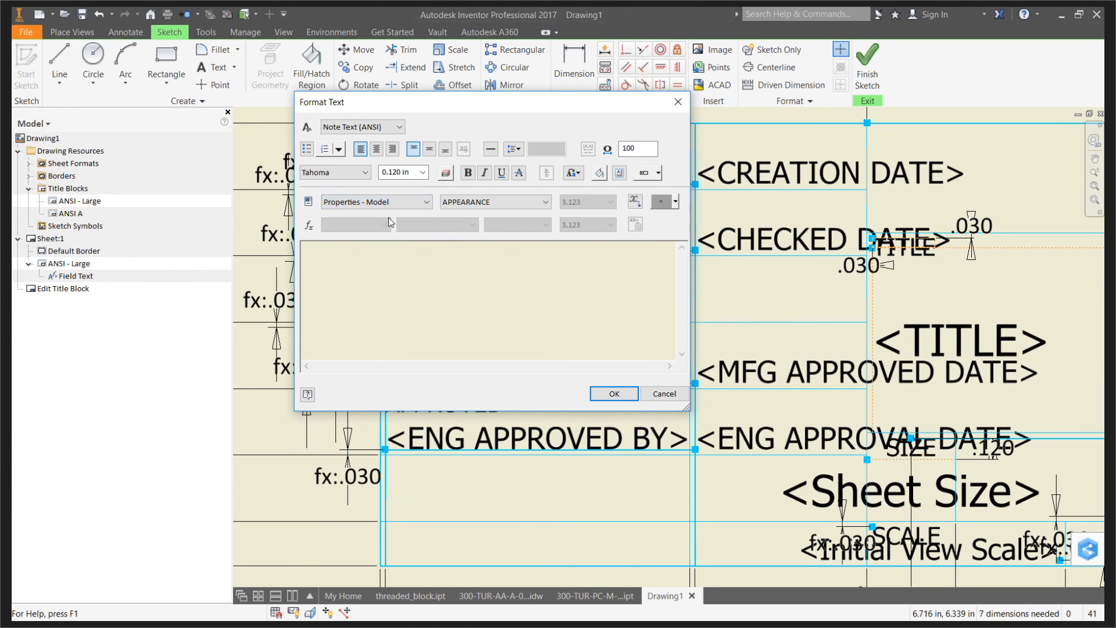
pyautogui.click(538, 202)
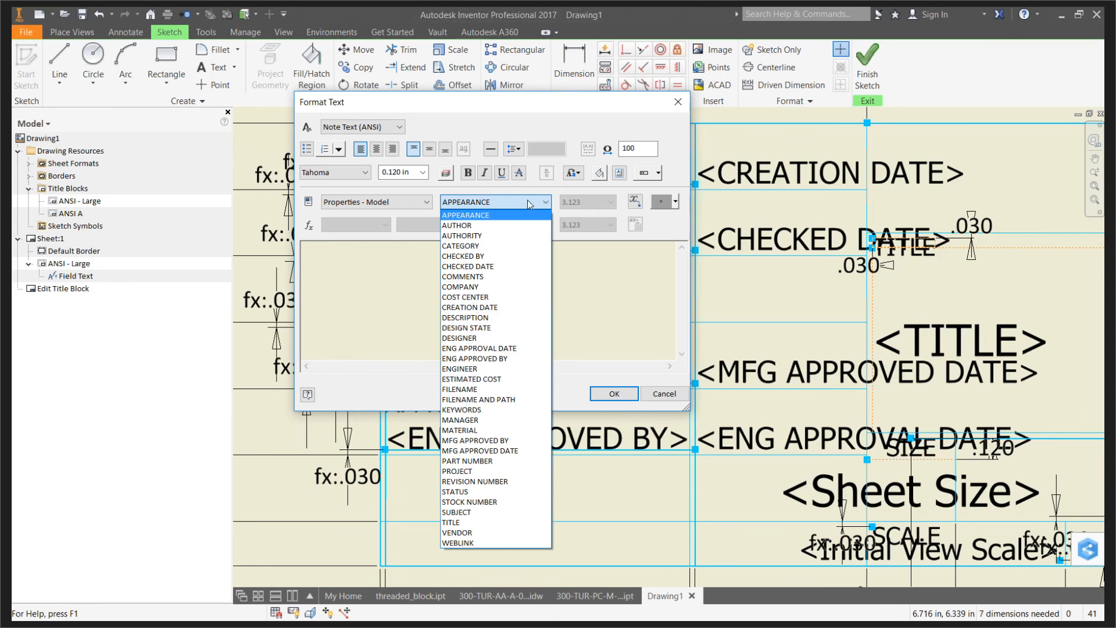
pyautogui.click(488, 502)
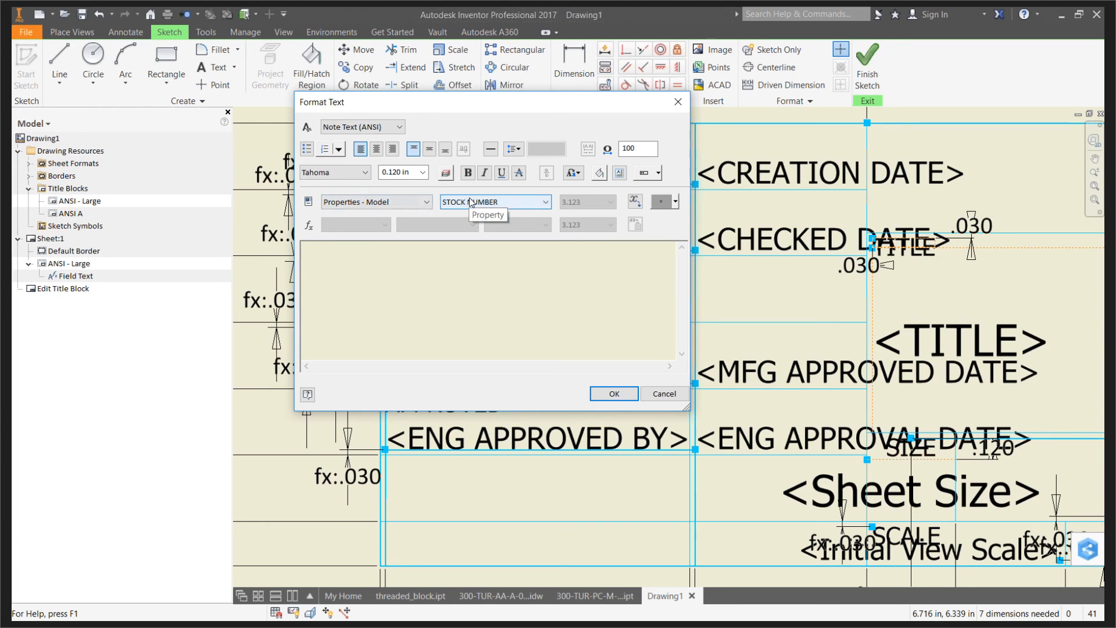
pyautogui.click(635, 203)
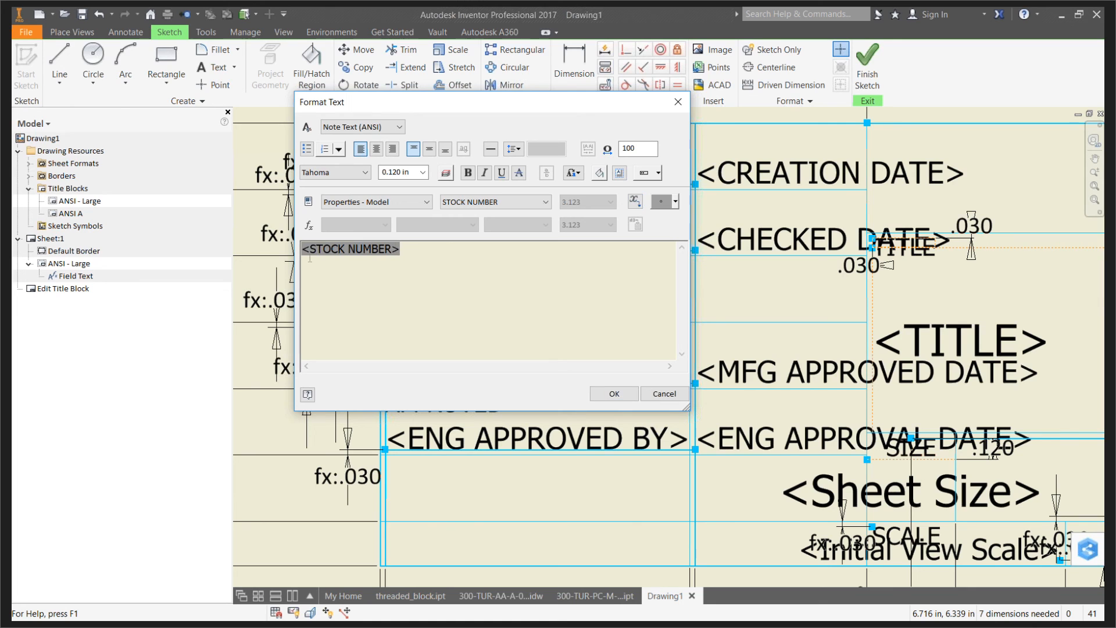
pyautogui.click(610, 393)
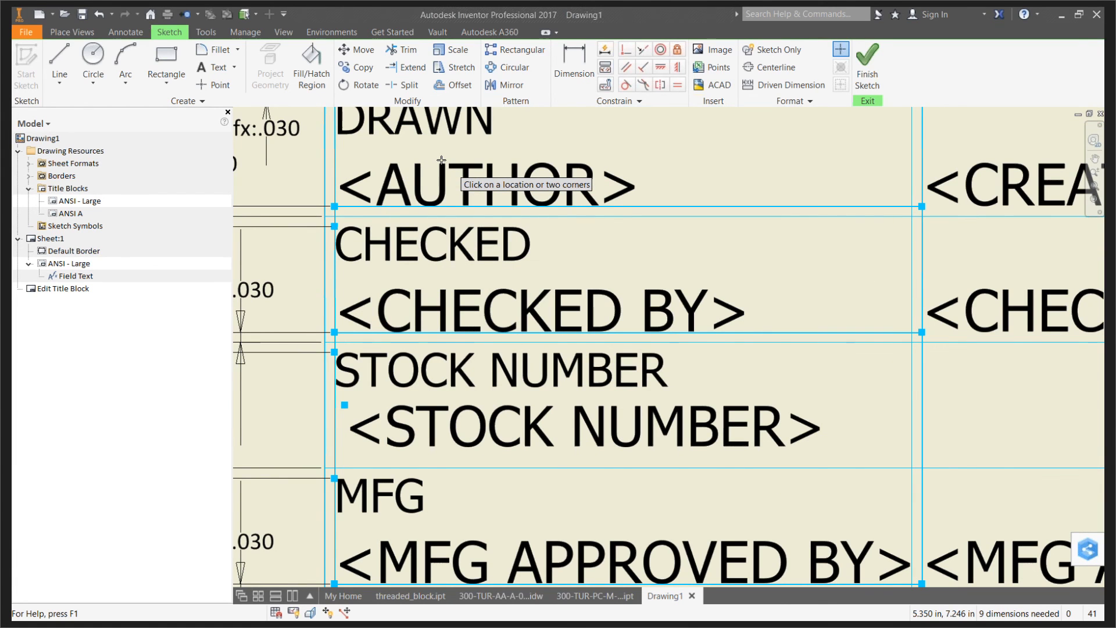
# Finish the title block sketch and save the edits as a new title block named KETIV_Title
pyautogui.scroll(-5, 441, 160)
pyautogui.click(867, 65)
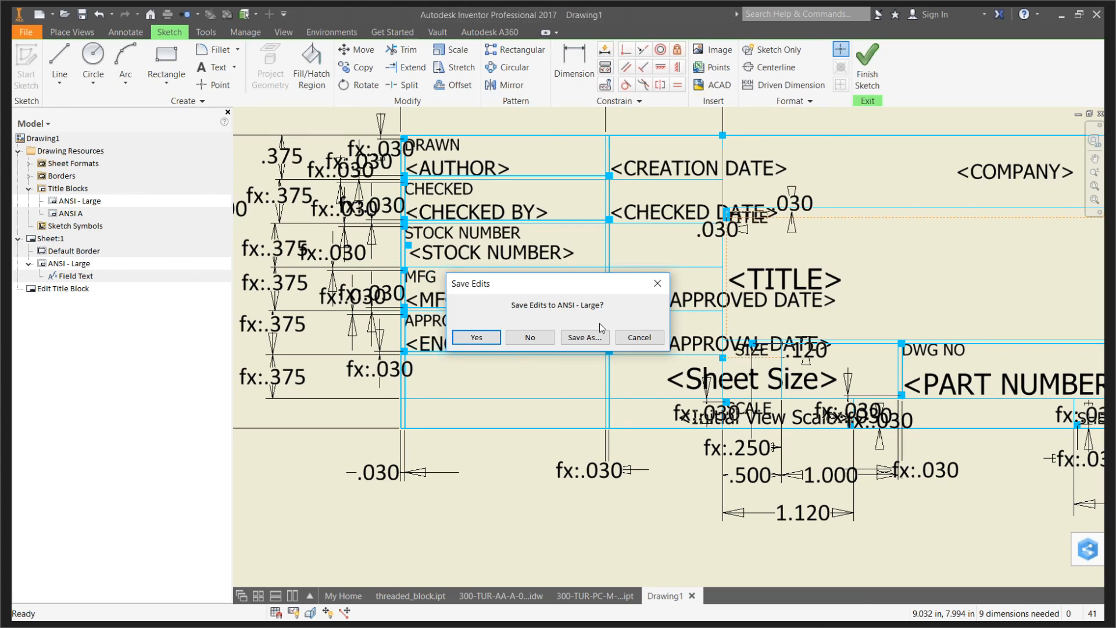
pyautogui.click(586, 338)
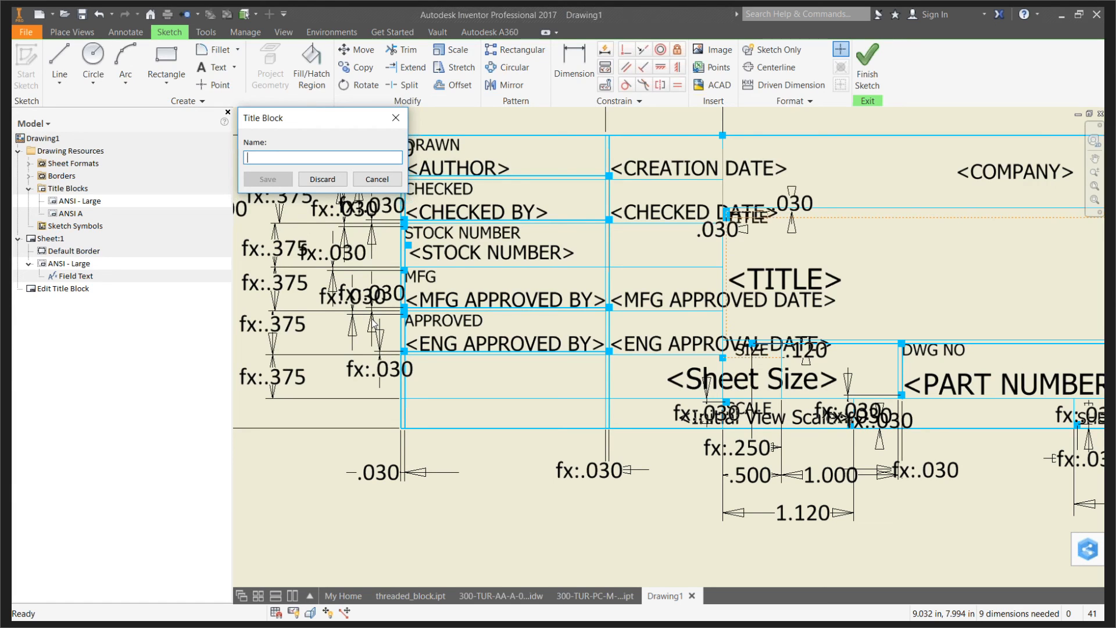
pyautogui.write('KETI')
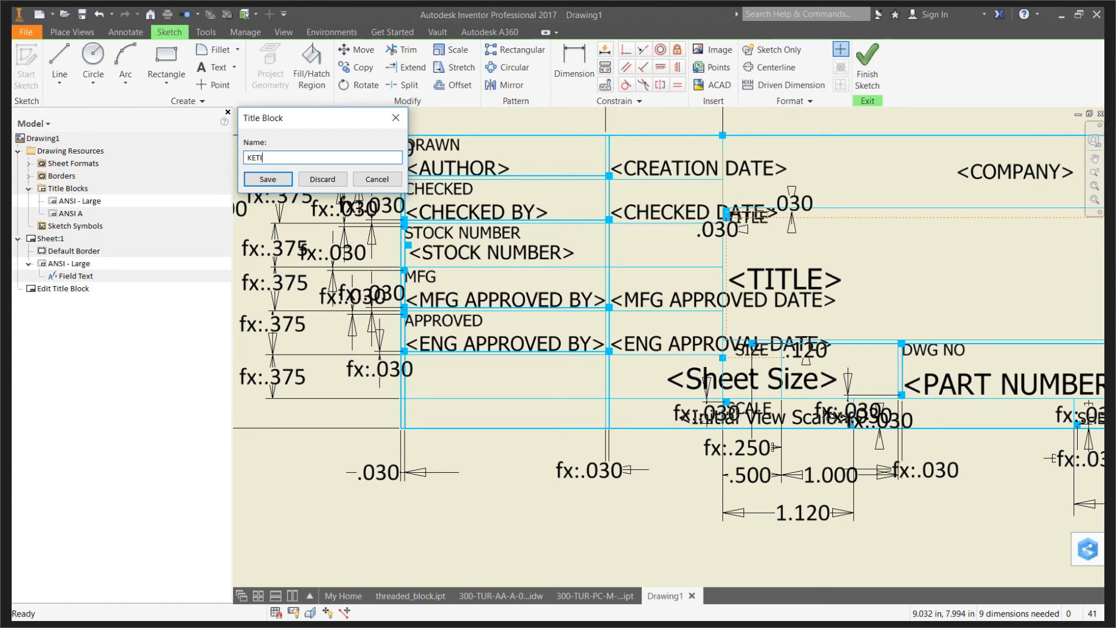
pyautogui.write('V_Title')
pyautogui.click(284, 180)
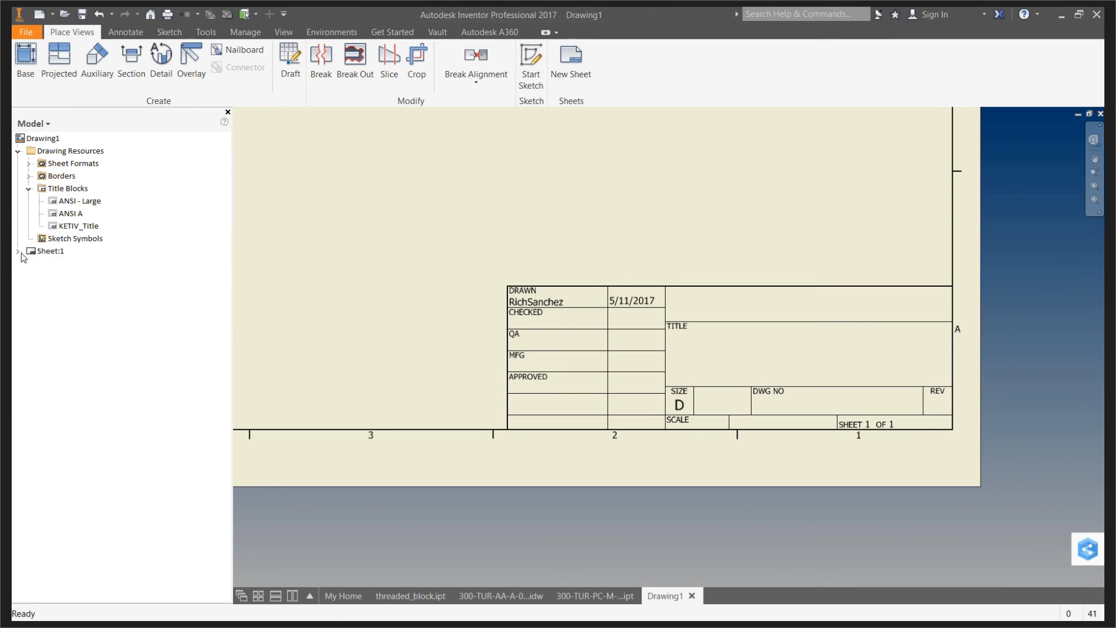
# Delete the ANSI - Large title block from Sheet:1 and insert KETIV_Title in its place
pyautogui.click(18, 251)
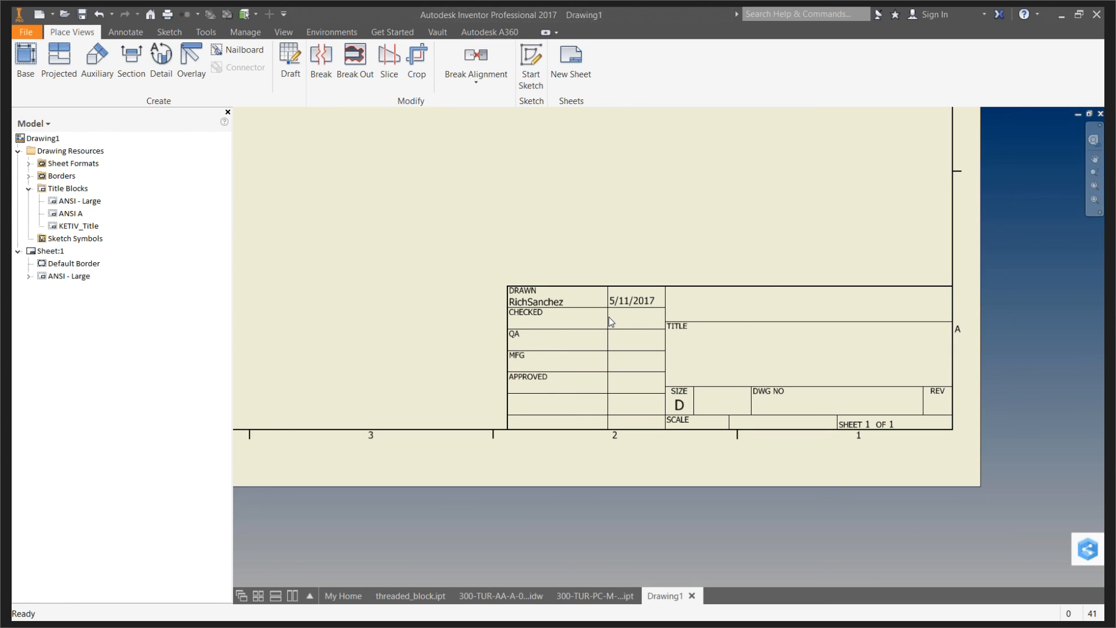
pyautogui.click(82, 277)
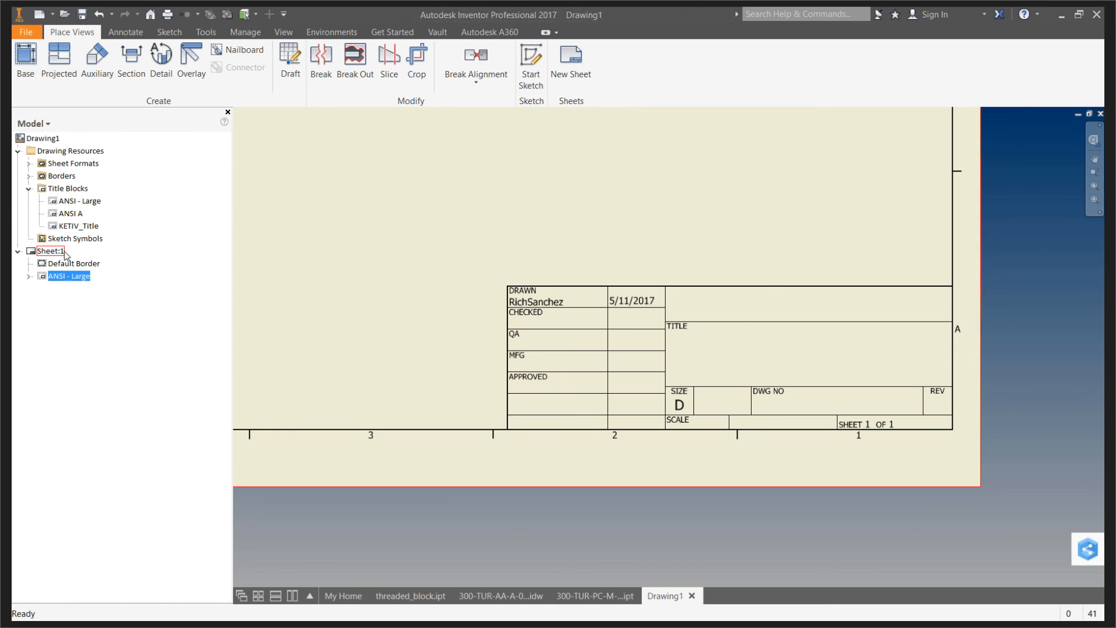
pyautogui.rightClick(75, 279)
pyautogui.click(112, 296)
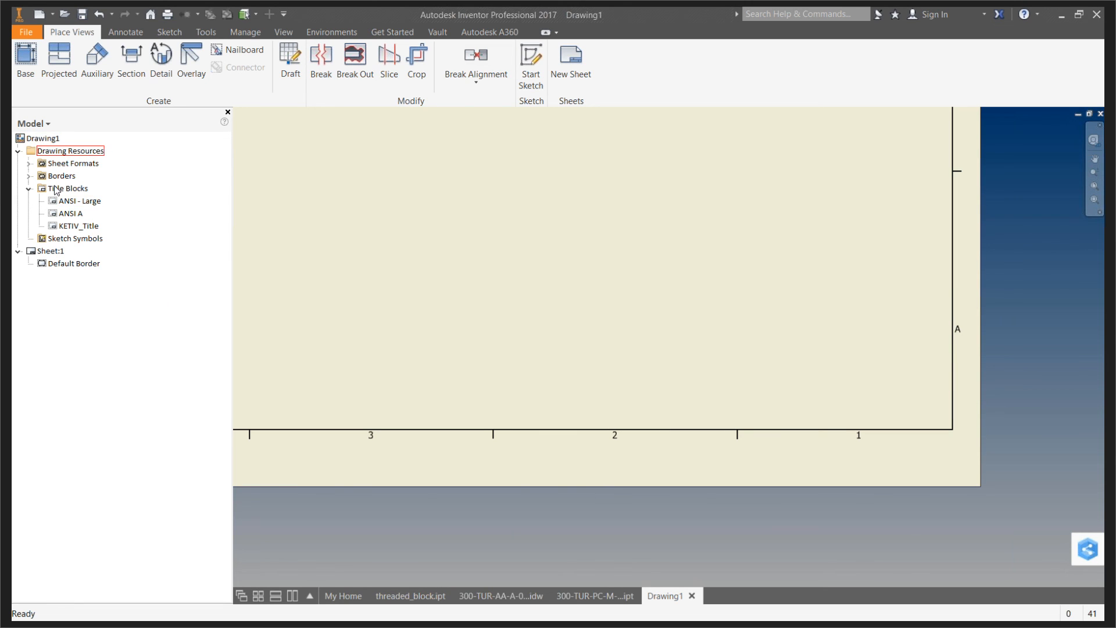
pyautogui.click(78, 227)
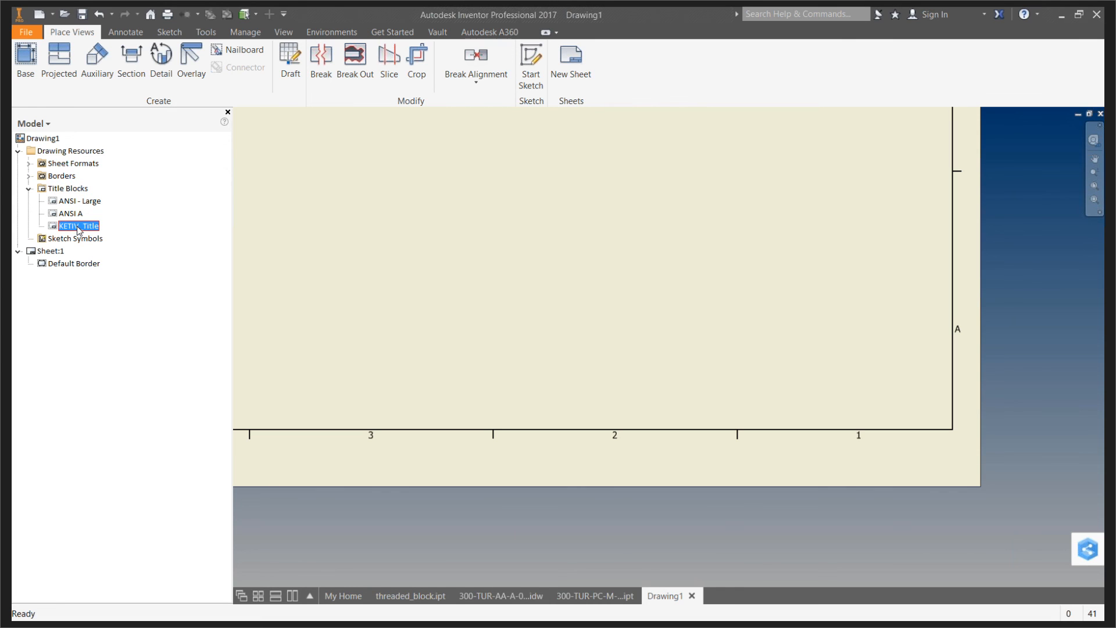
pyautogui.rightClick(79, 226)
pyautogui.click(110, 277)
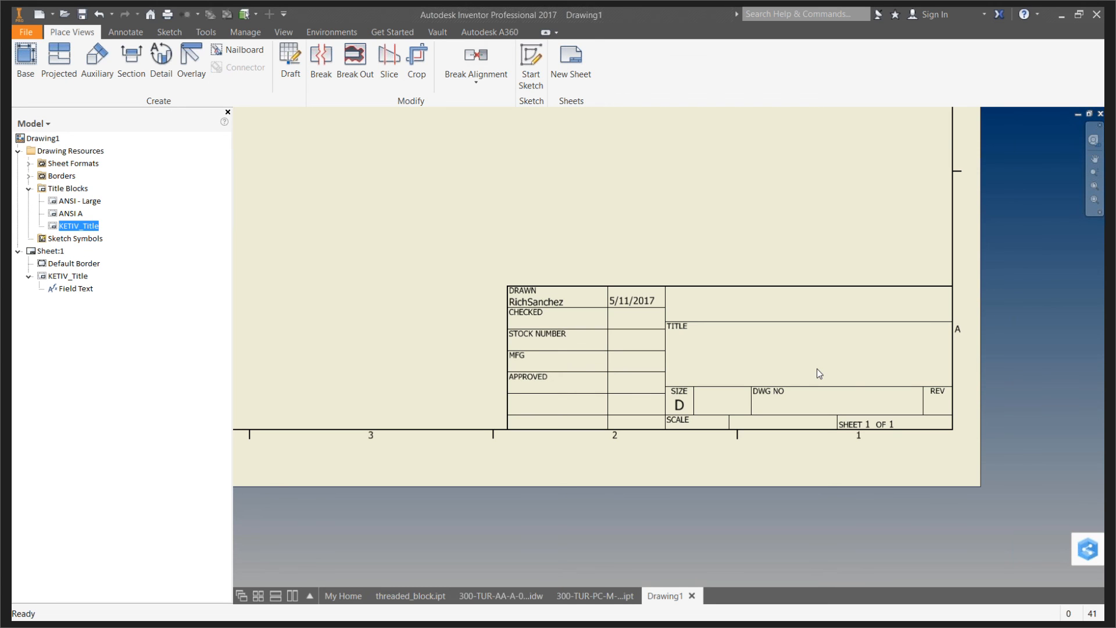
# Place a 1:1 front base view of the Turbo Bearing Housing part and check the title block's stock number entry
pyautogui.scroll(2, 836, 361)
pyautogui.scroll(-6, 835, 367)
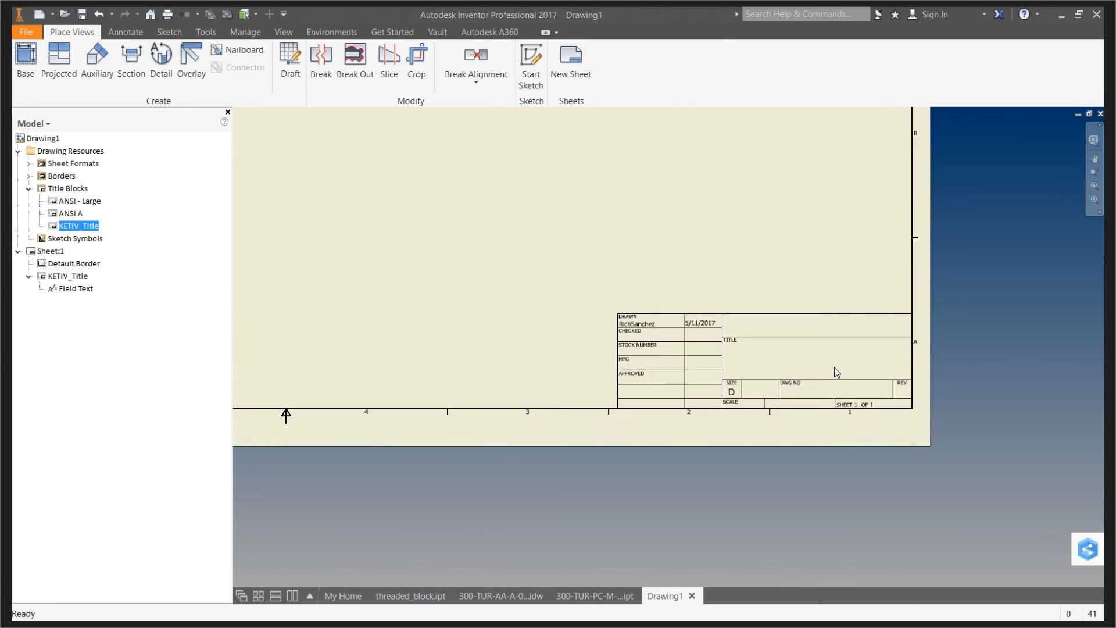
pyautogui.click(25, 59)
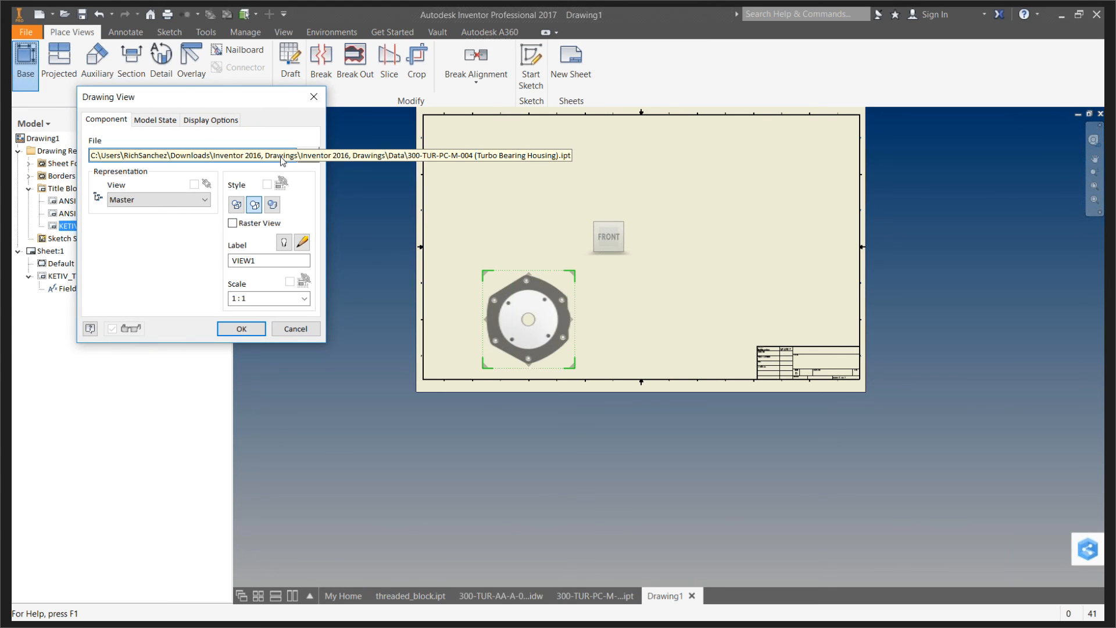
pyautogui.click(243, 330)
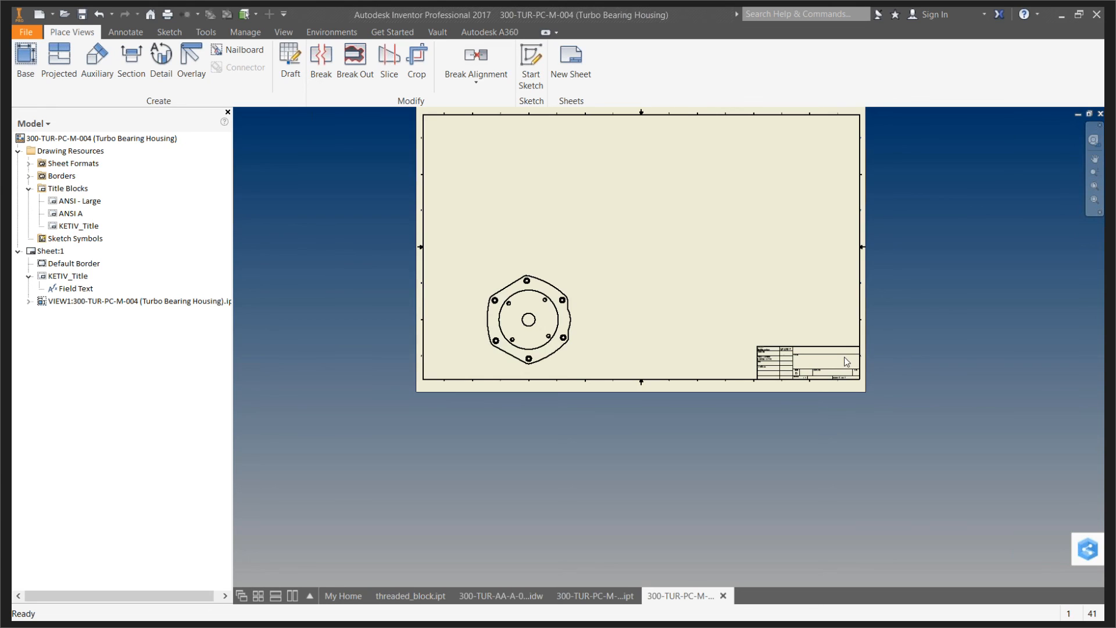
pyautogui.scroll(5, 807, 350)
pyautogui.scroll(3, 673, 382)
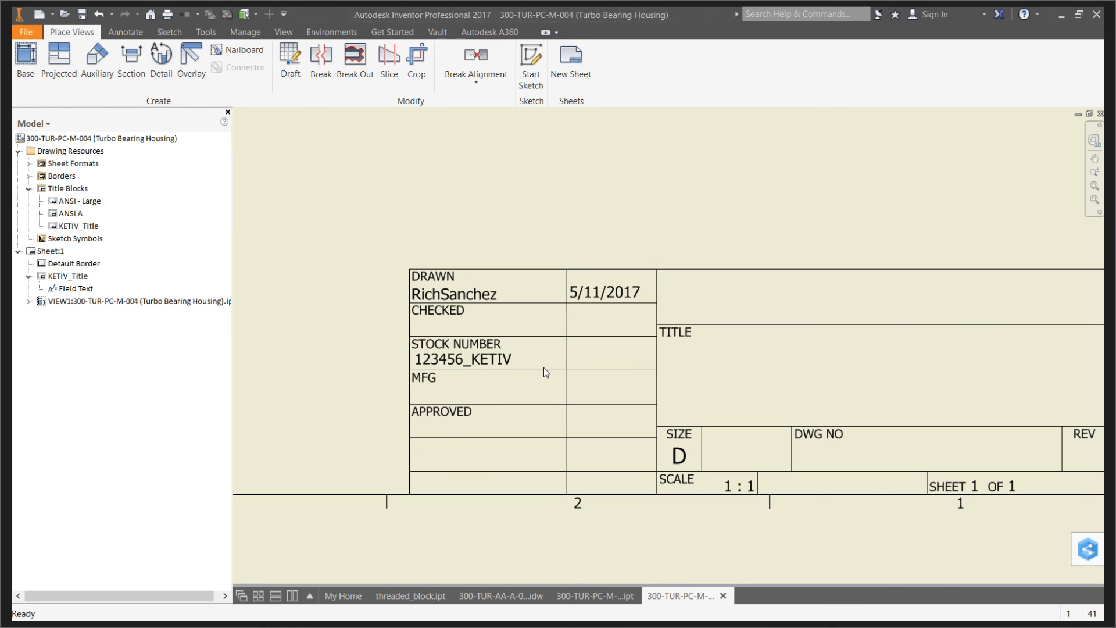
pyautogui.scroll(1, 545, 372)
pyautogui.scroll(-2, 618, 371)
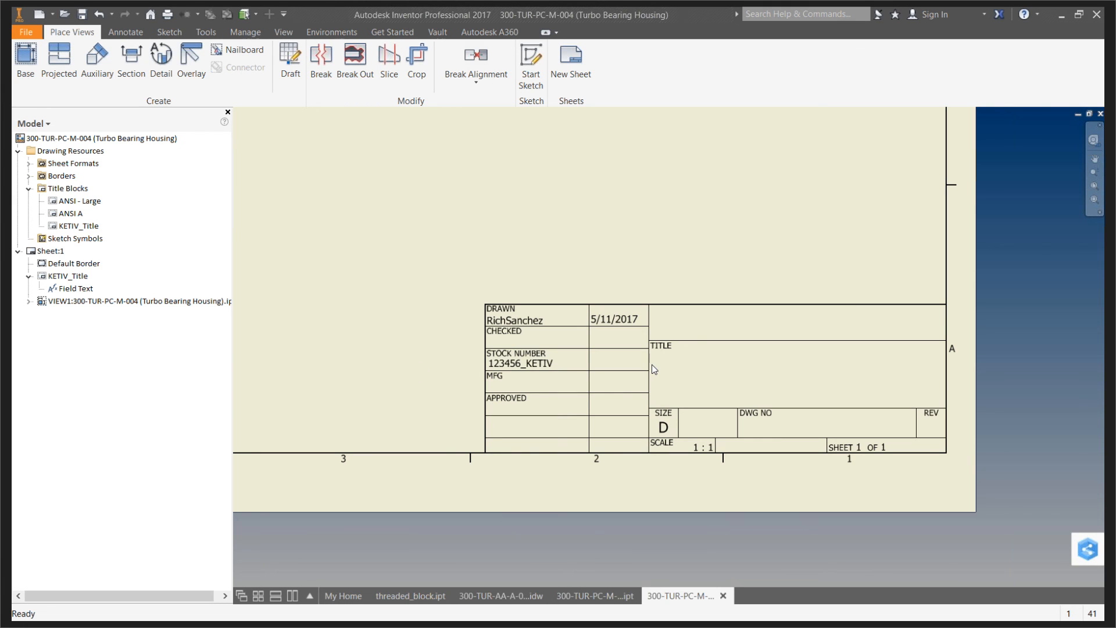
# Switch to the Turbo Bearing Housing part and set Company to KETIV in its iProperties
pyautogui.click(606, 601)
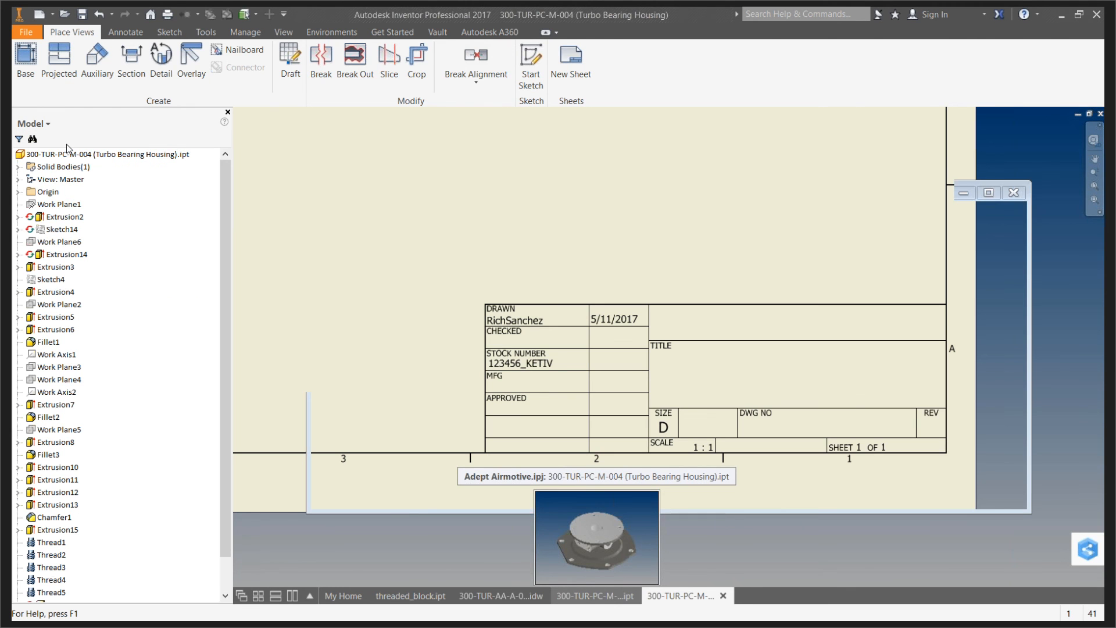
pyautogui.rightClick(117, 155)
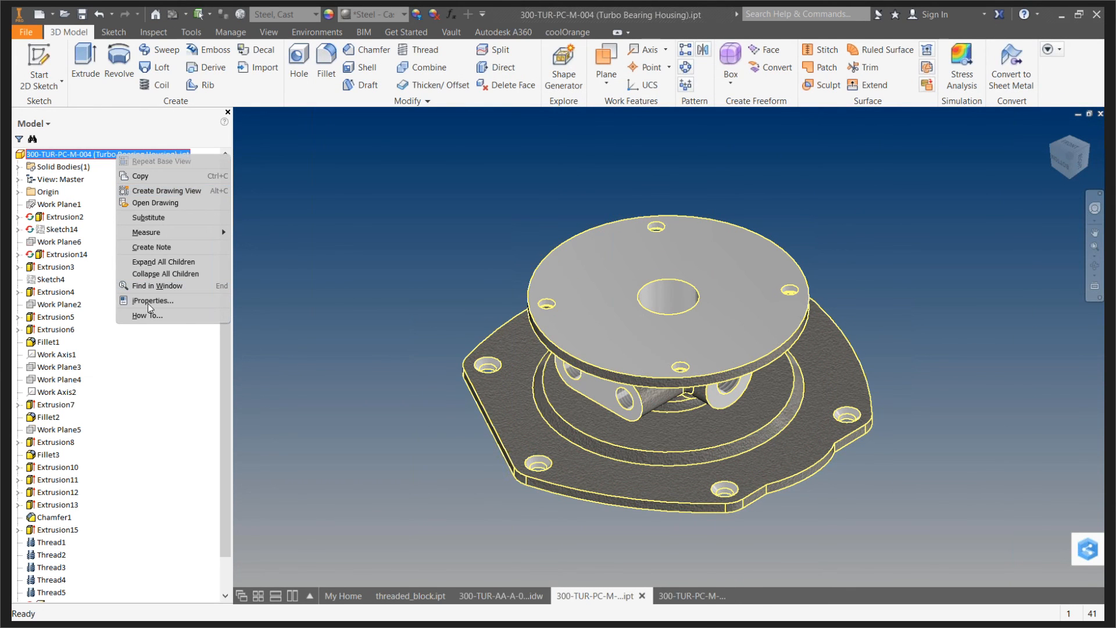
pyautogui.click(177, 301)
pyautogui.click(435, 93)
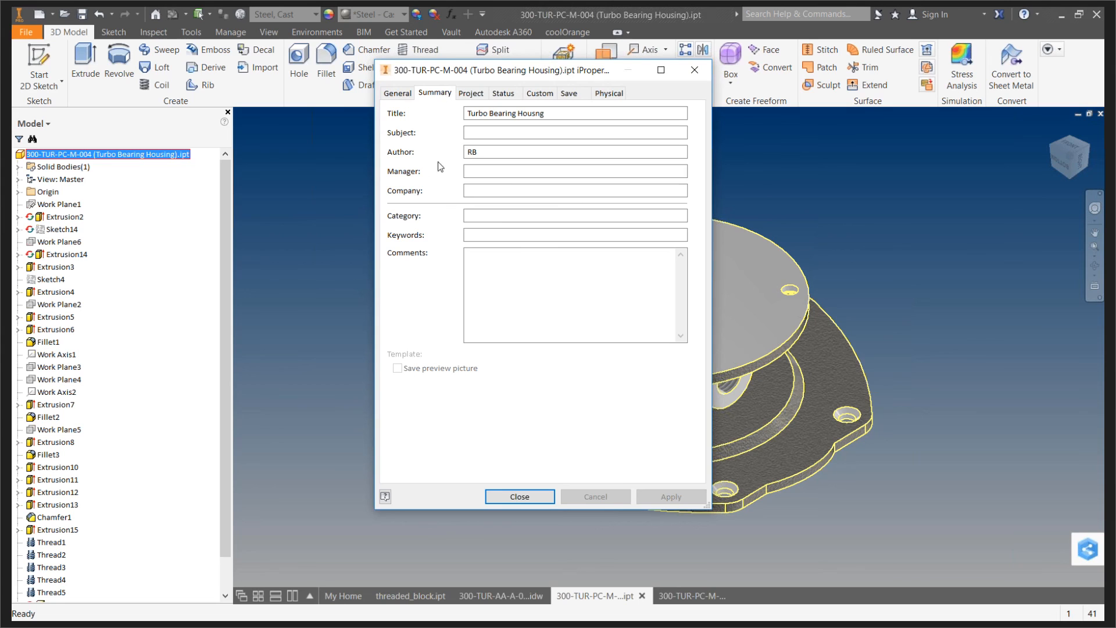
pyautogui.click(509, 190)
pyautogui.write('KETIV')
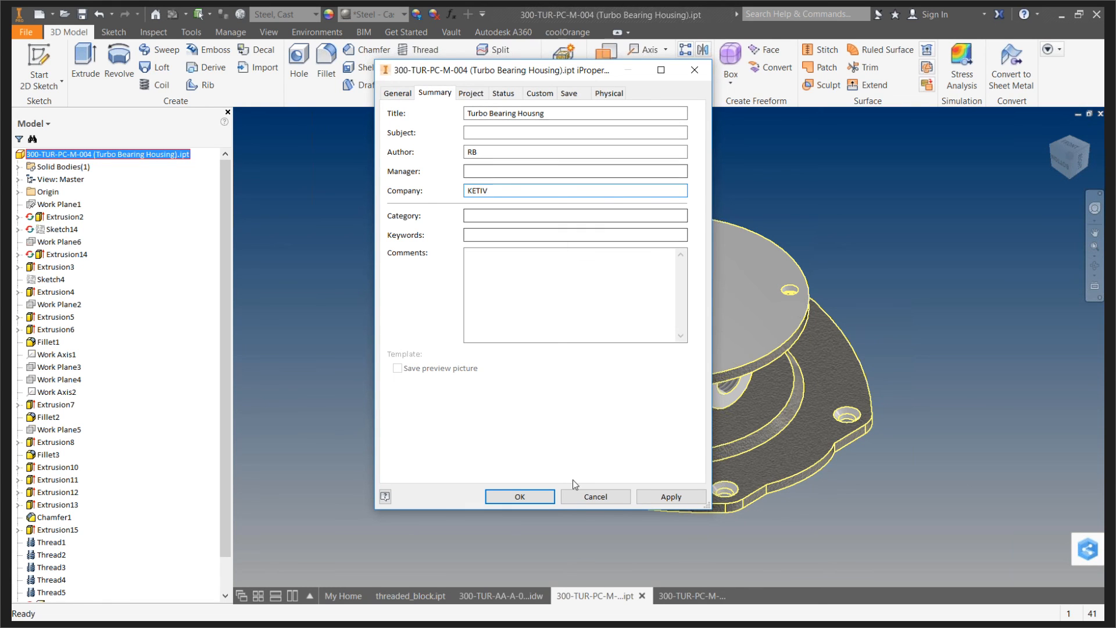
# Check the part's project iProperties, confirm them and save the Turbo Bearing Housing part in the current release's format
pyautogui.click(476, 97)
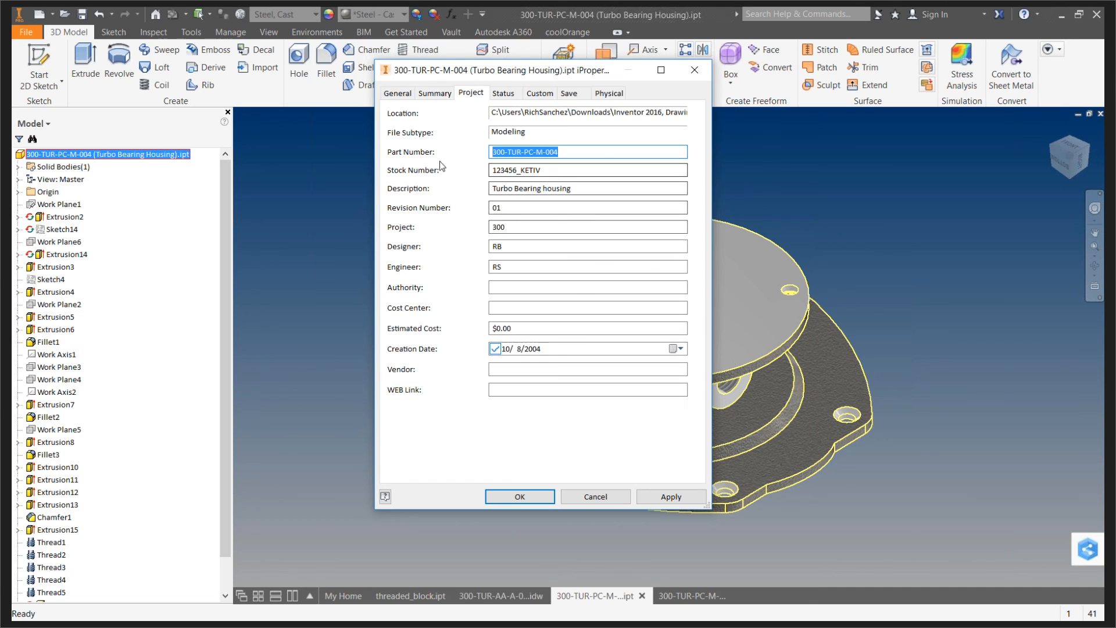
pyautogui.click(530, 495)
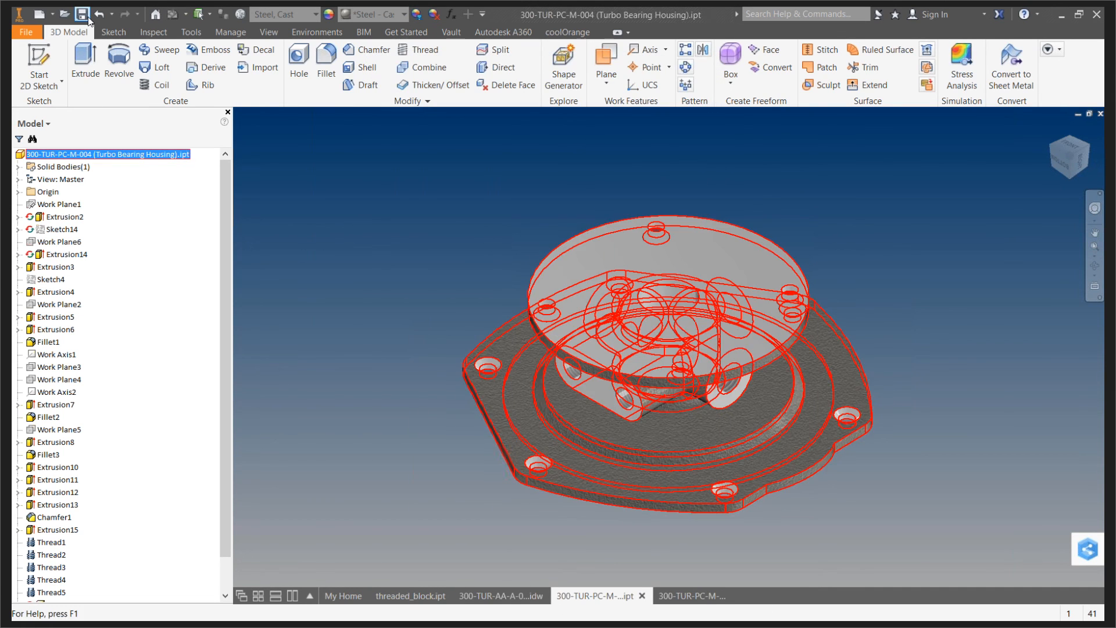
pyautogui.click(87, 18)
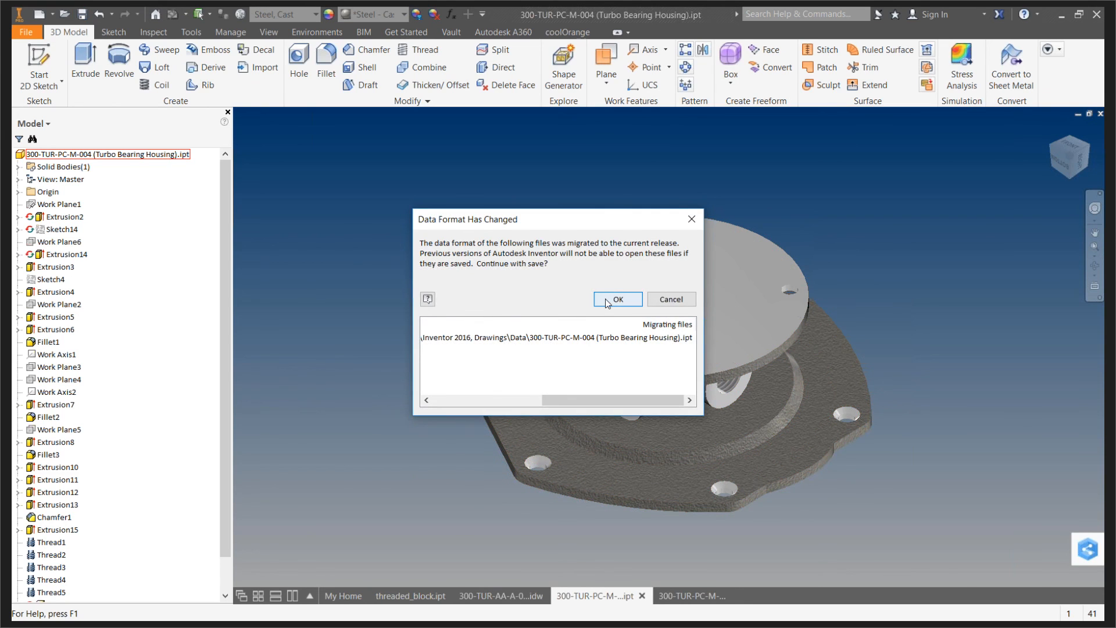
pyautogui.click(615, 299)
# Return to the Turbo Bearing Housing drawing and open the definition of Sheet:1's KETIV_Title title block for editing
pyautogui.click(696, 600)
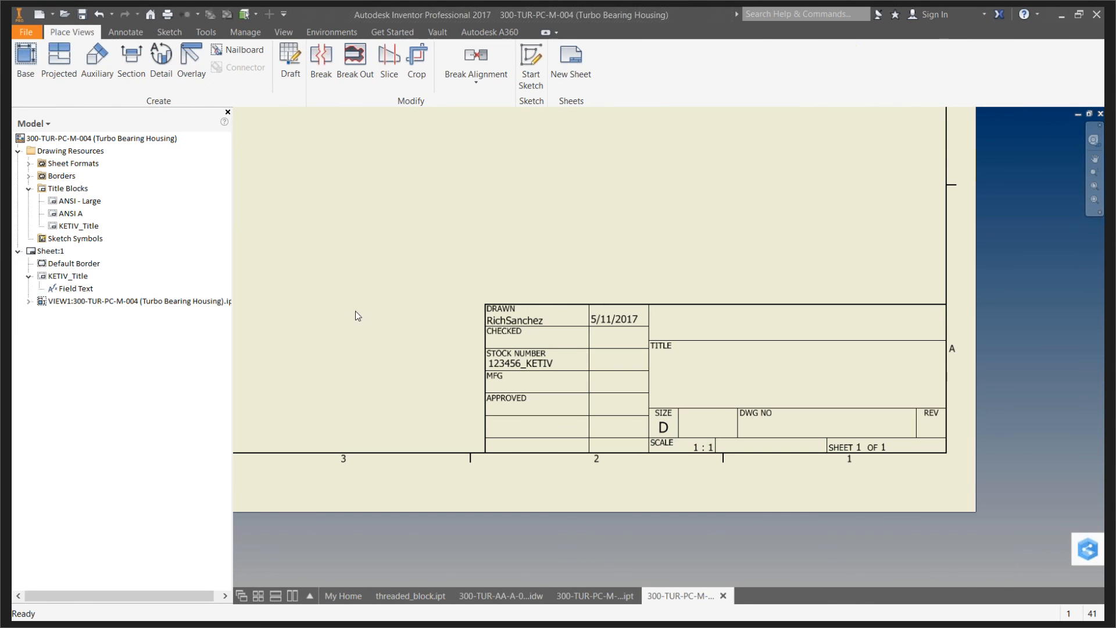
pyautogui.doubleClick(64, 277)
pyautogui.rightClick(62, 280)
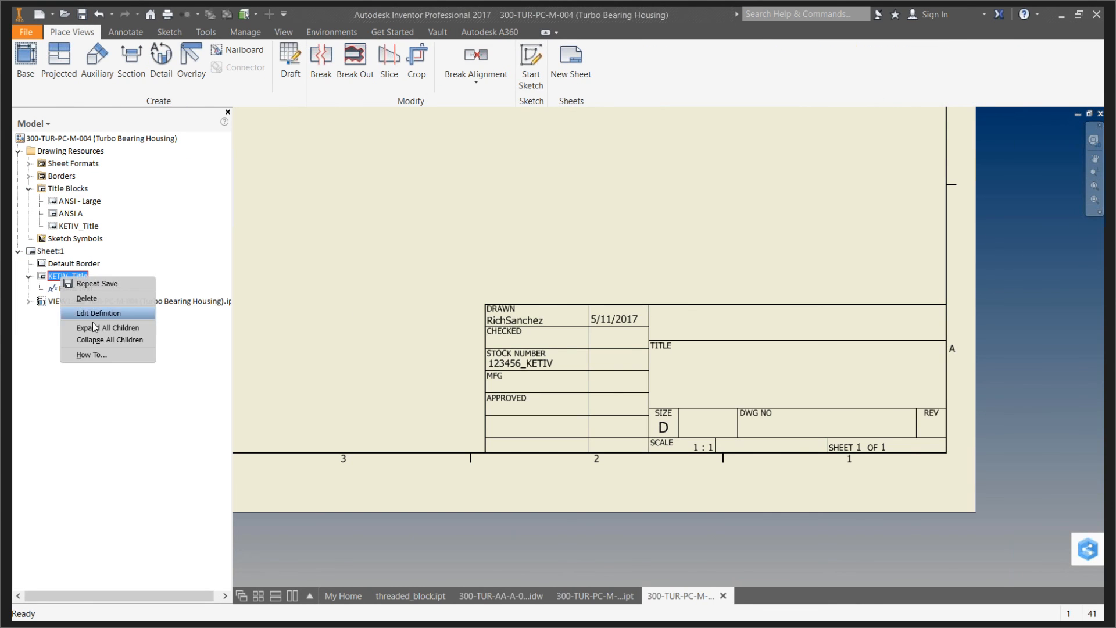
pyautogui.click(92, 313)
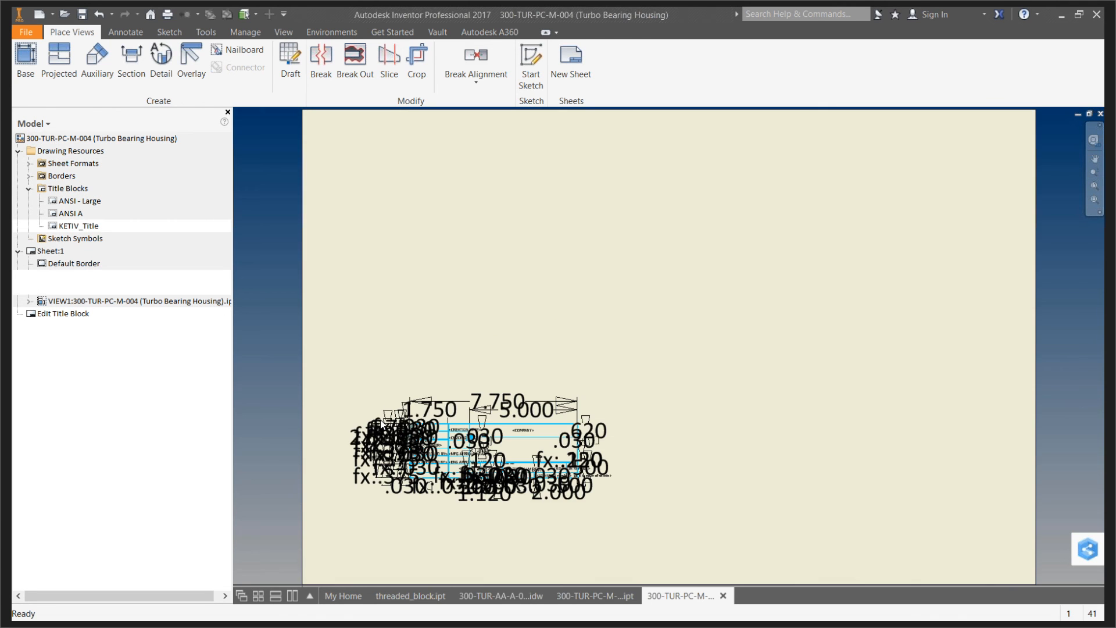
# Try to switch the title block's company field from the drawing properties to the model's COMPANY property
pyautogui.doubleClick(803, 324)
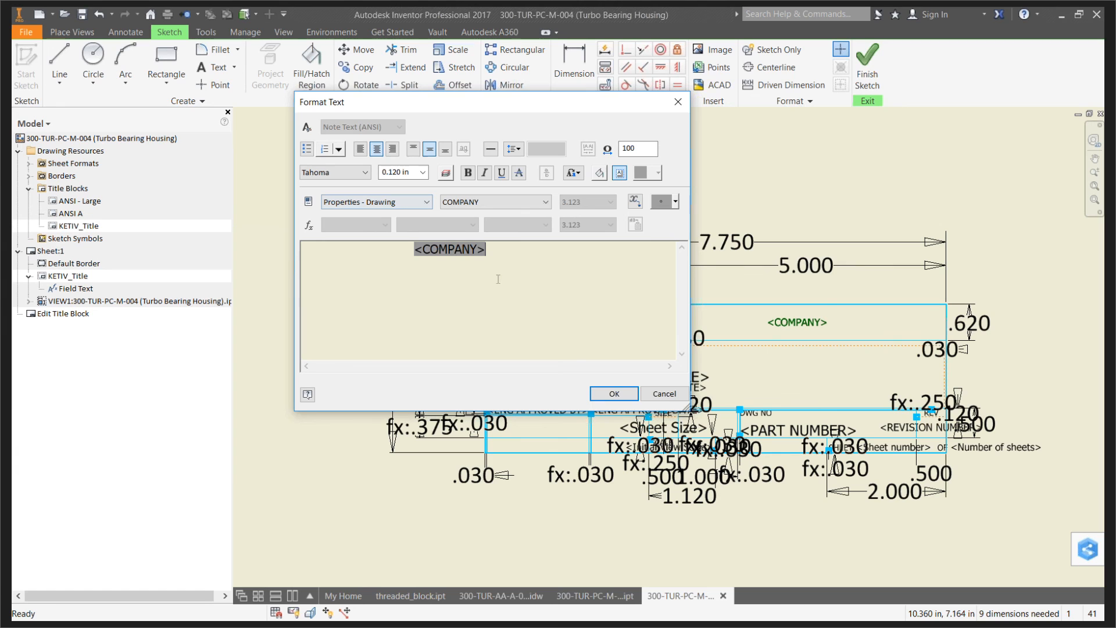
pyautogui.click(428, 202)
pyautogui.click(418, 215)
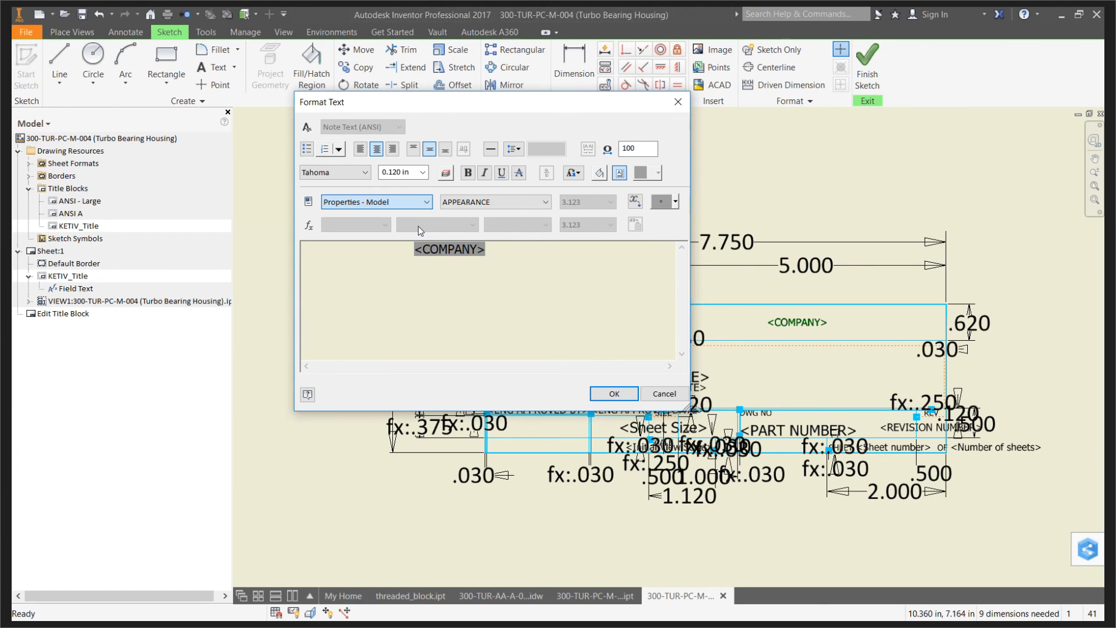
pyautogui.click(430, 248)
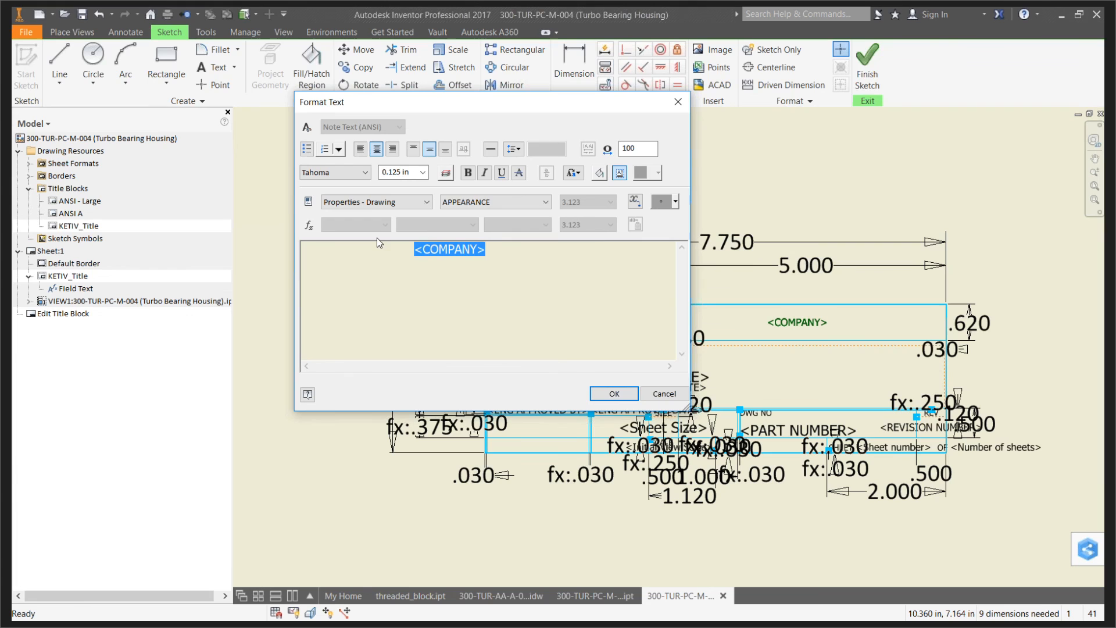
pyautogui.click(545, 201)
pyautogui.click(480, 276)
pyautogui.click(614, 393)
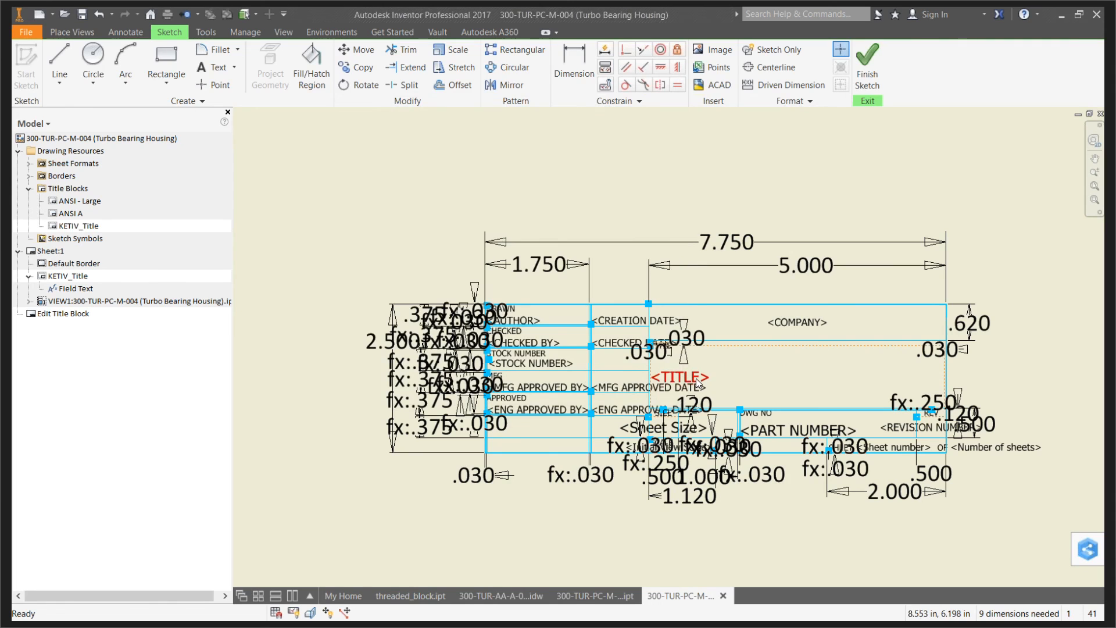
# Replace the title block's title field with the TITLE property taken from Properties - Model
pyautogui.doubleClick(700, 385)
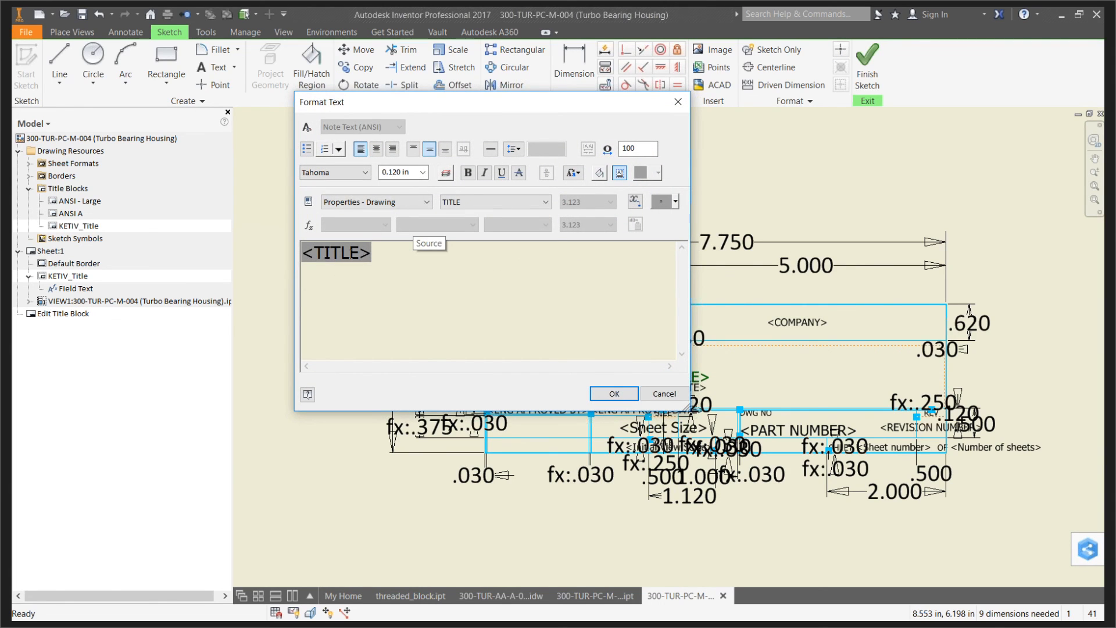
pyautogui.moveTo(372, 252); pyautogui.dragTo(302, 252)
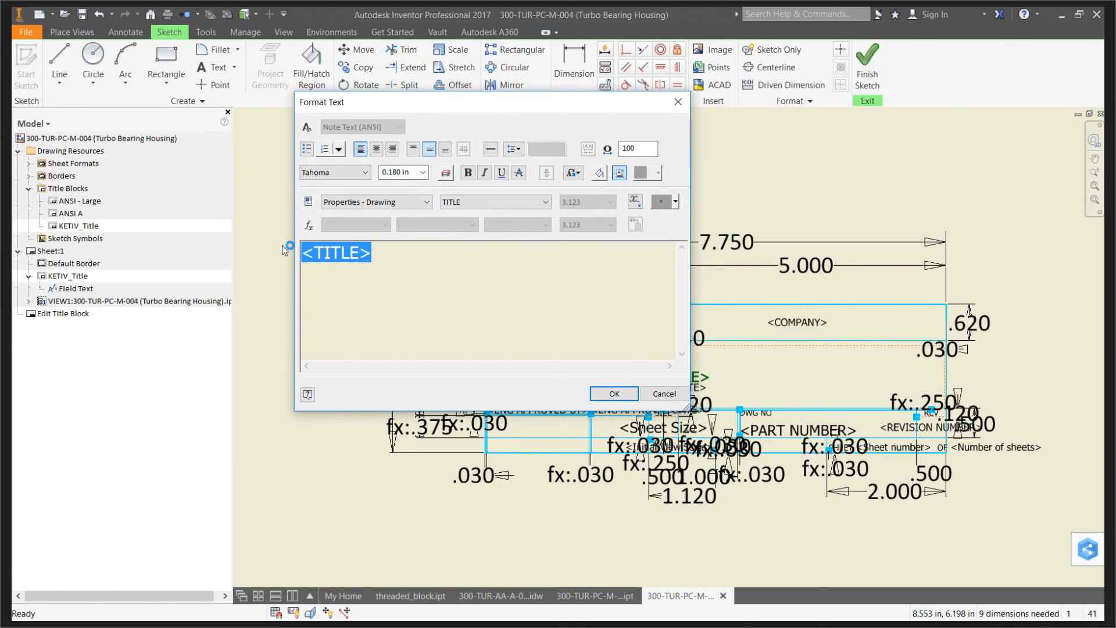
pyautogui.click(427, 201)
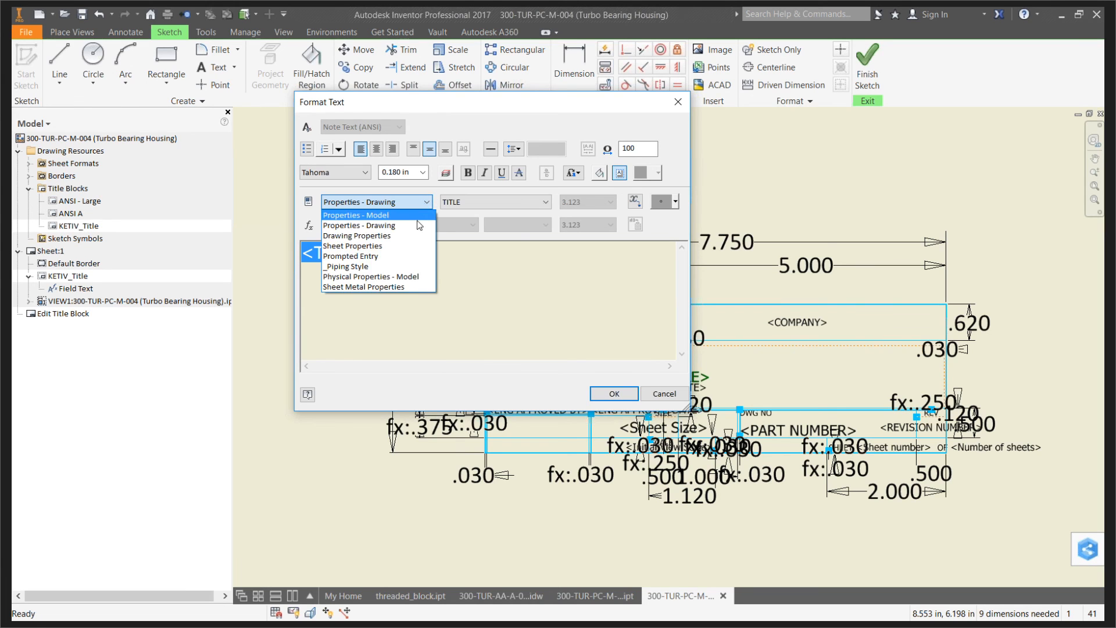
pyautogui.click(416, 215)
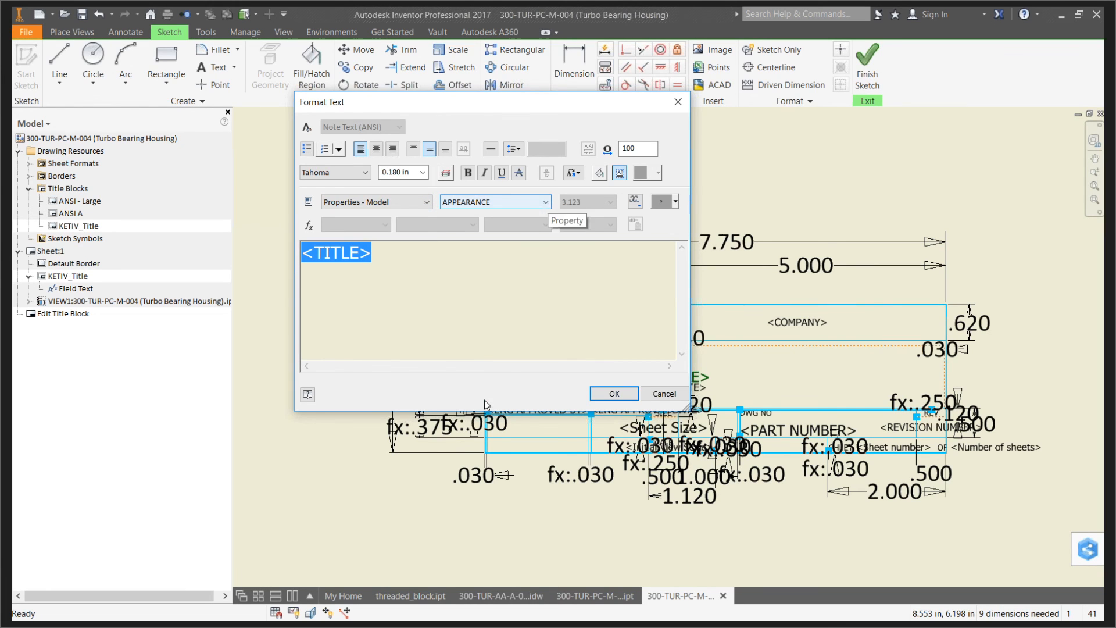
pyautogui.click(547, 203)
pyautogui.click(486, 523)
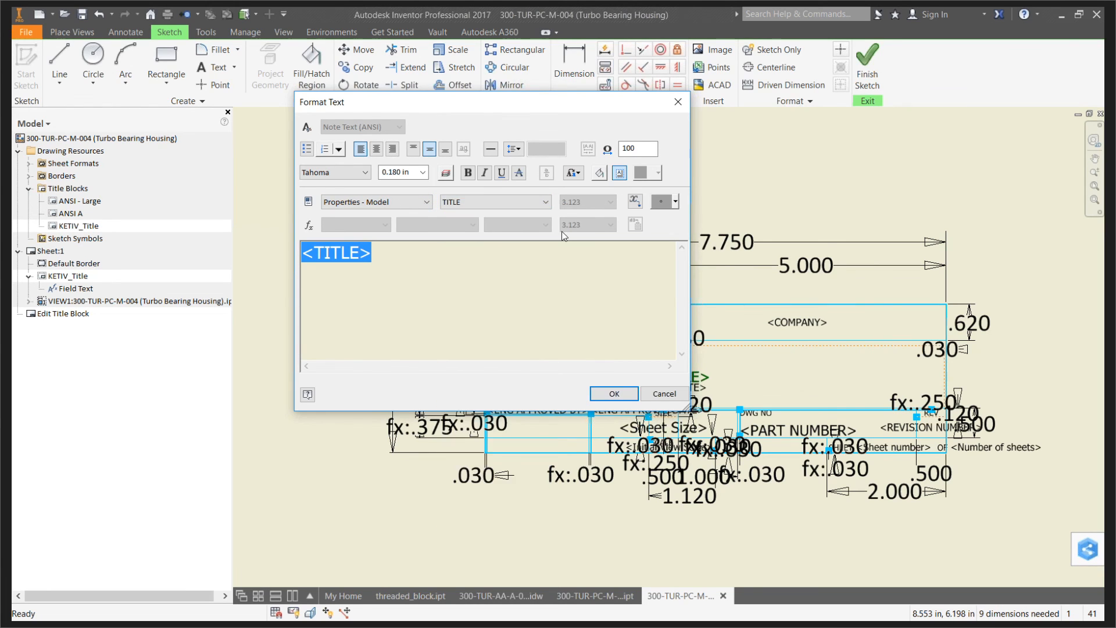
pyautogui.click(635, 202)
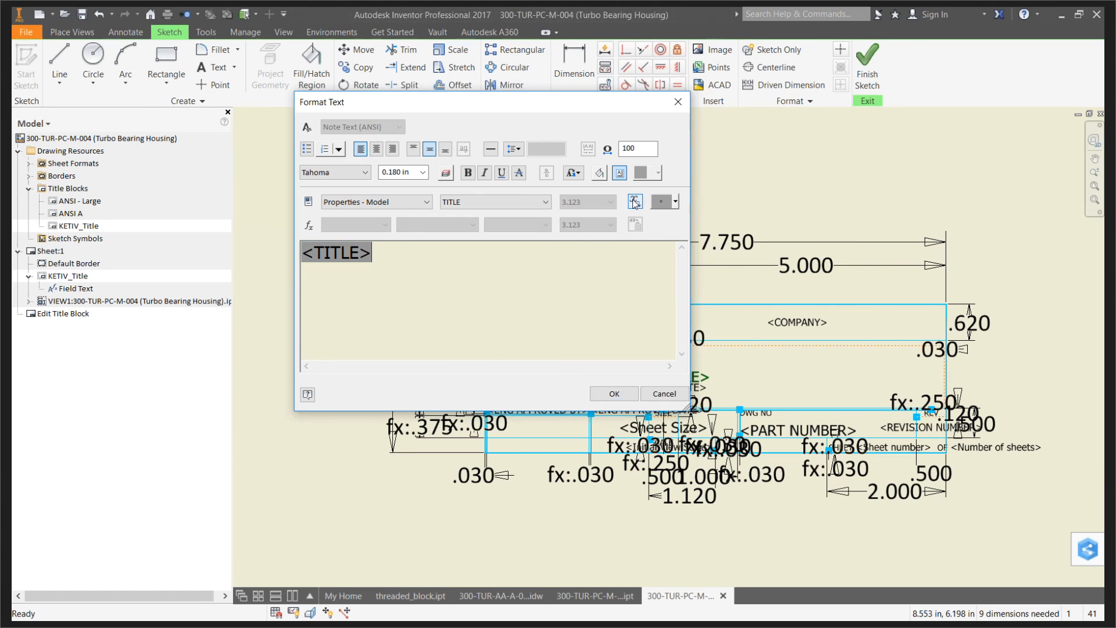
pyautogui.click(614, 393)
# Finish the title block sketch, save the edits to KETIV_Title and review the title block on the sheet
pyautogui.click(867, 67)
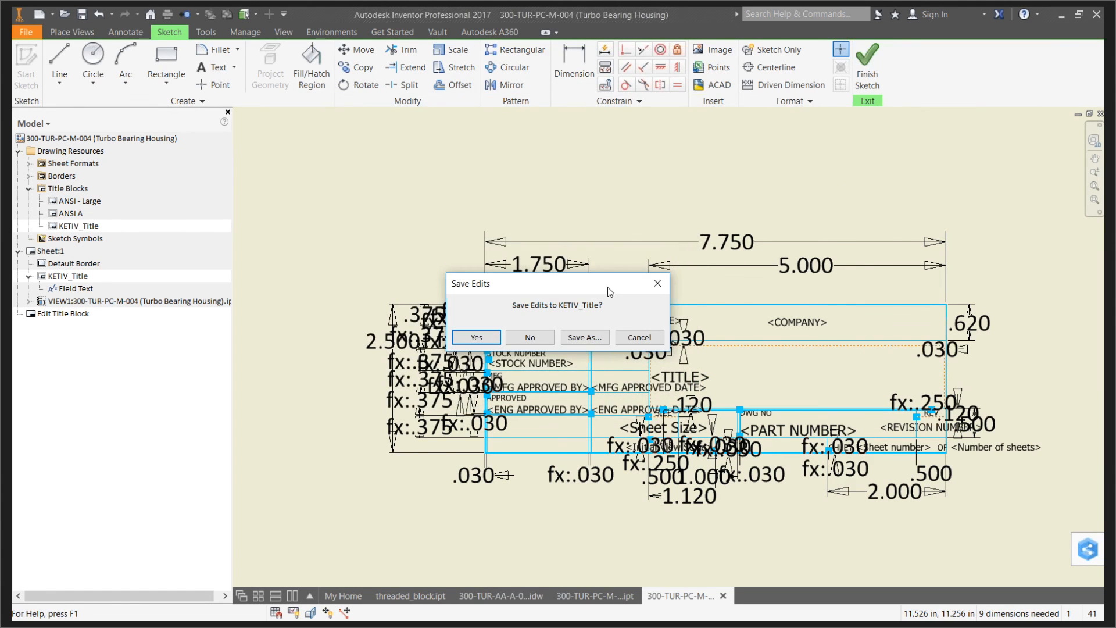
pyautogui.click(476, 337)
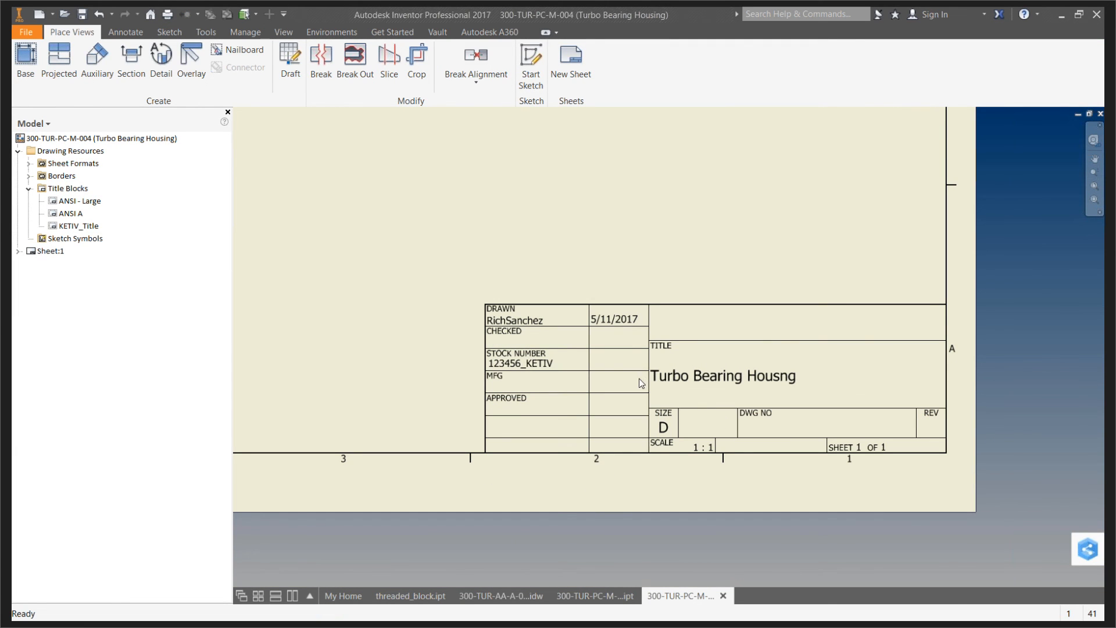
pyautogui.scroll(-1, 578, 416)
pyautogui.scroll(4, 578, 416)
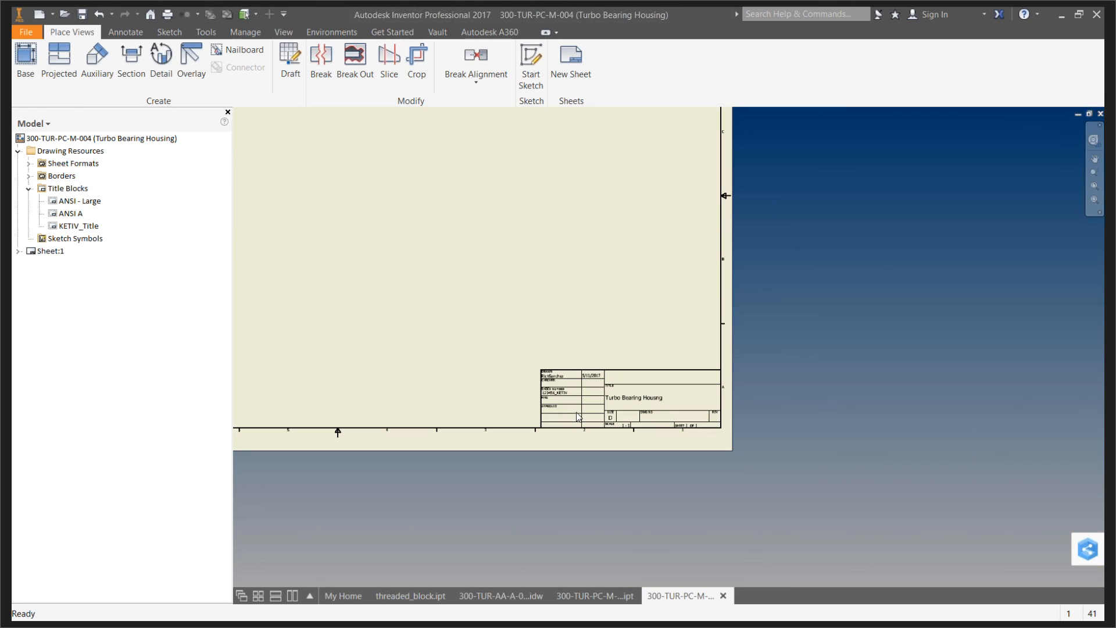
pyautogui.scroll(3, 578, 416)
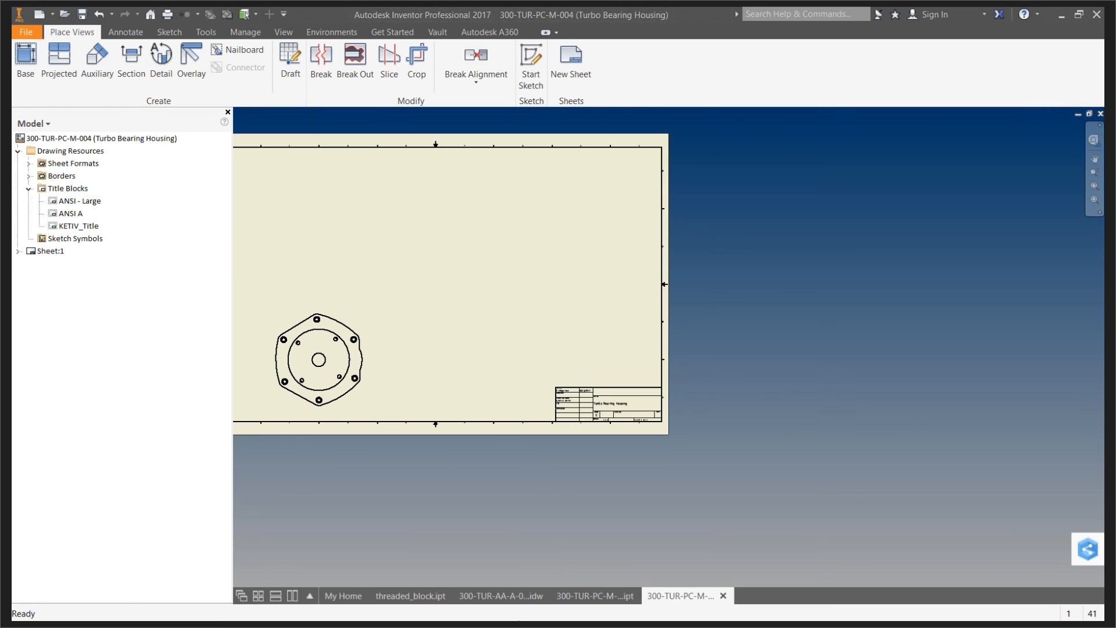
pyautogui.click(501, 596)
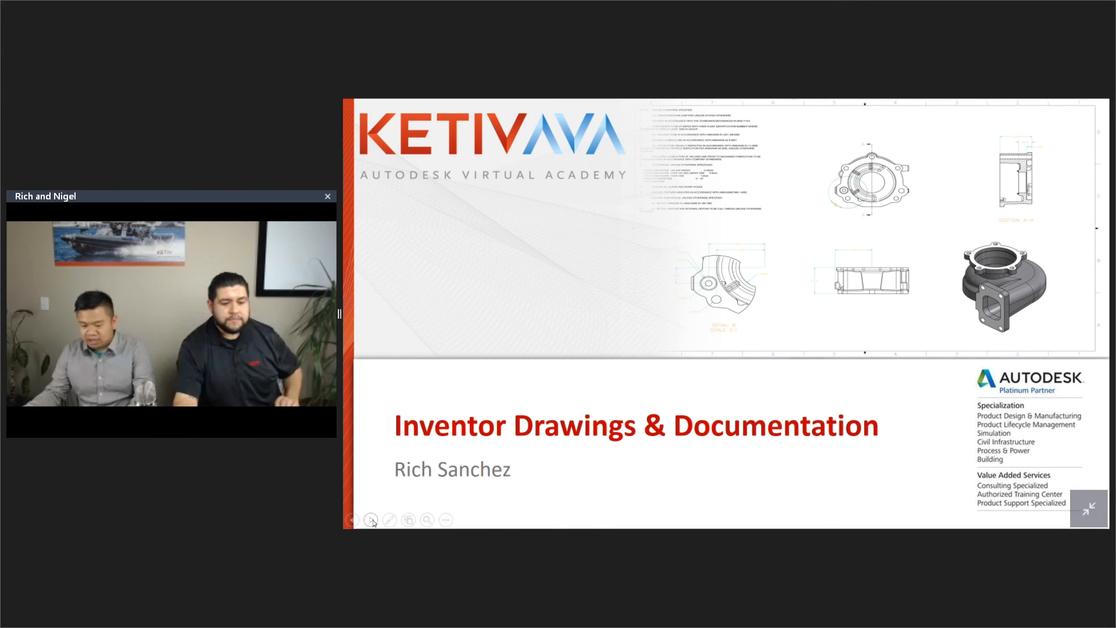
pyautogui.click(372, 521)
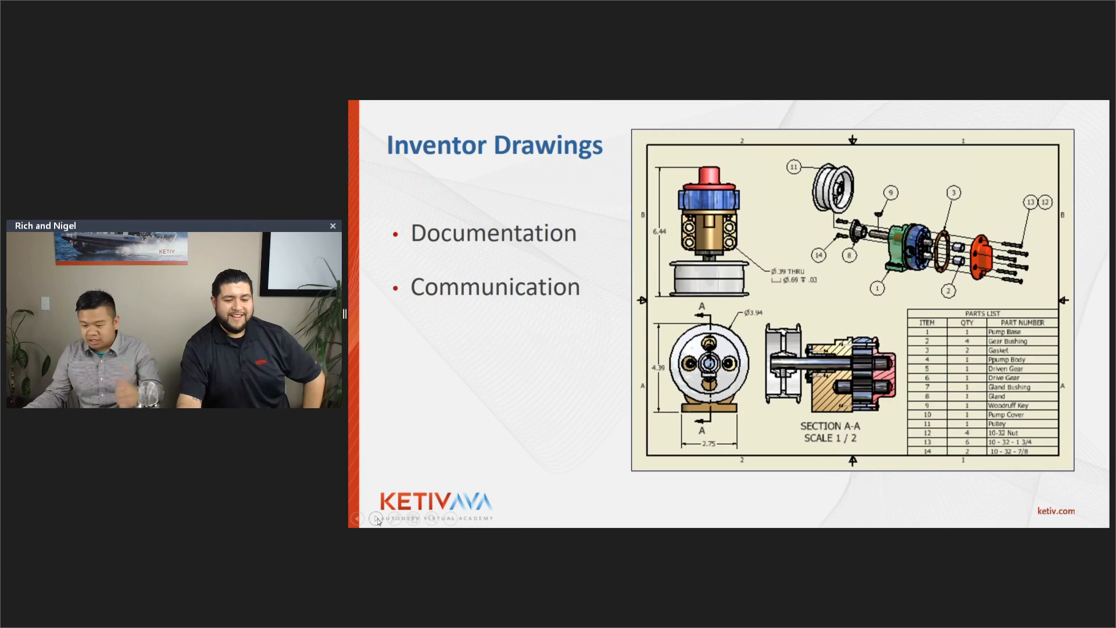
pyautogui.click(375, 518)
pyautogui.click(375, 519)
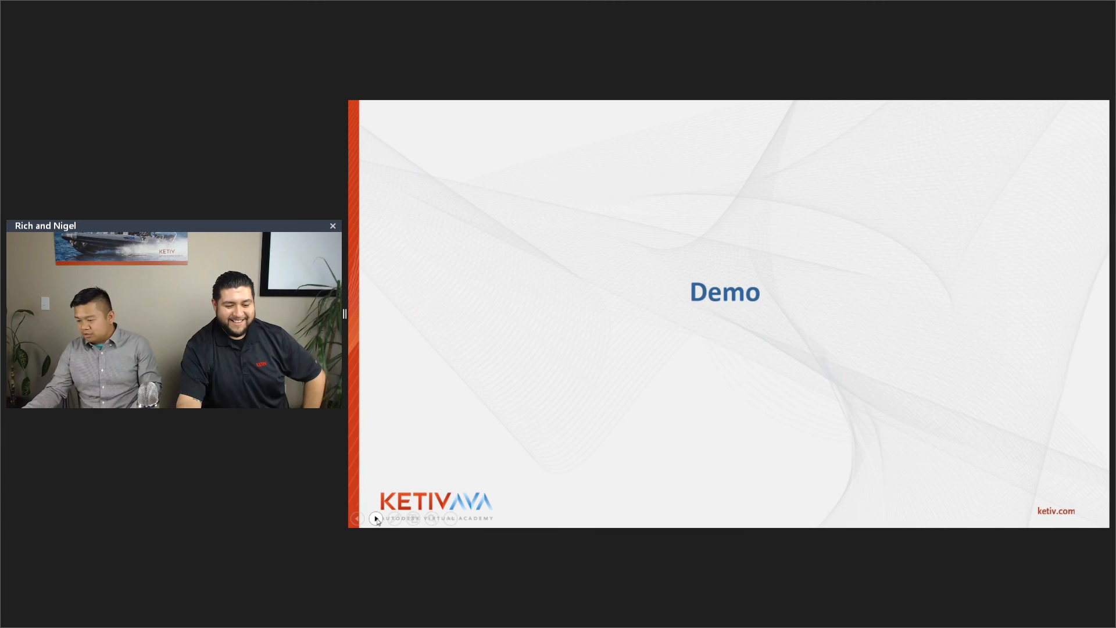
pyautogui.click(375, 518)
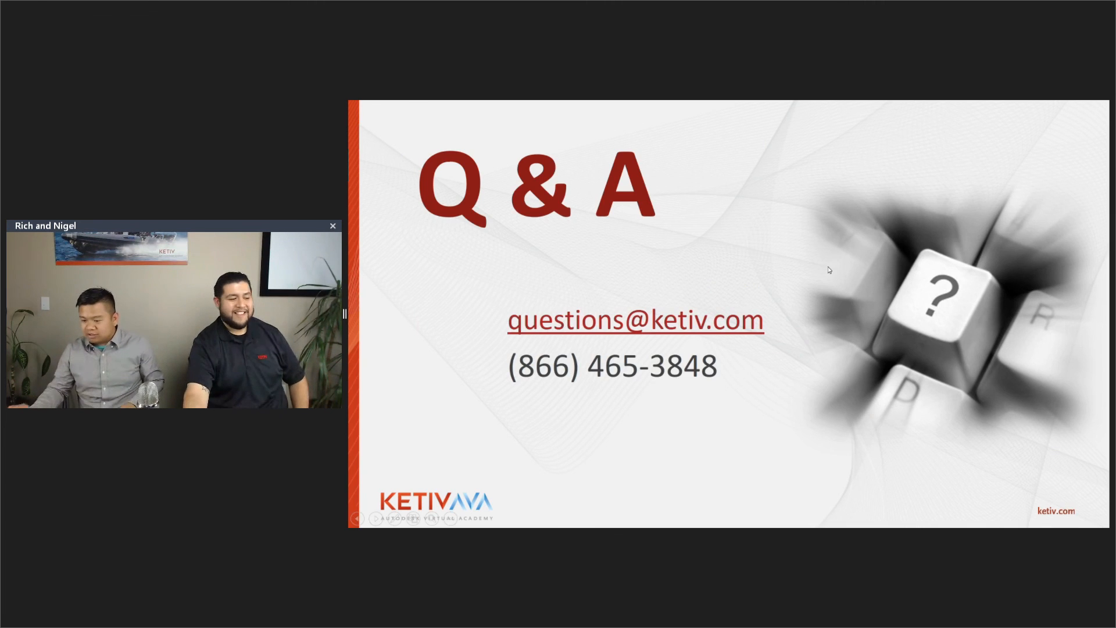